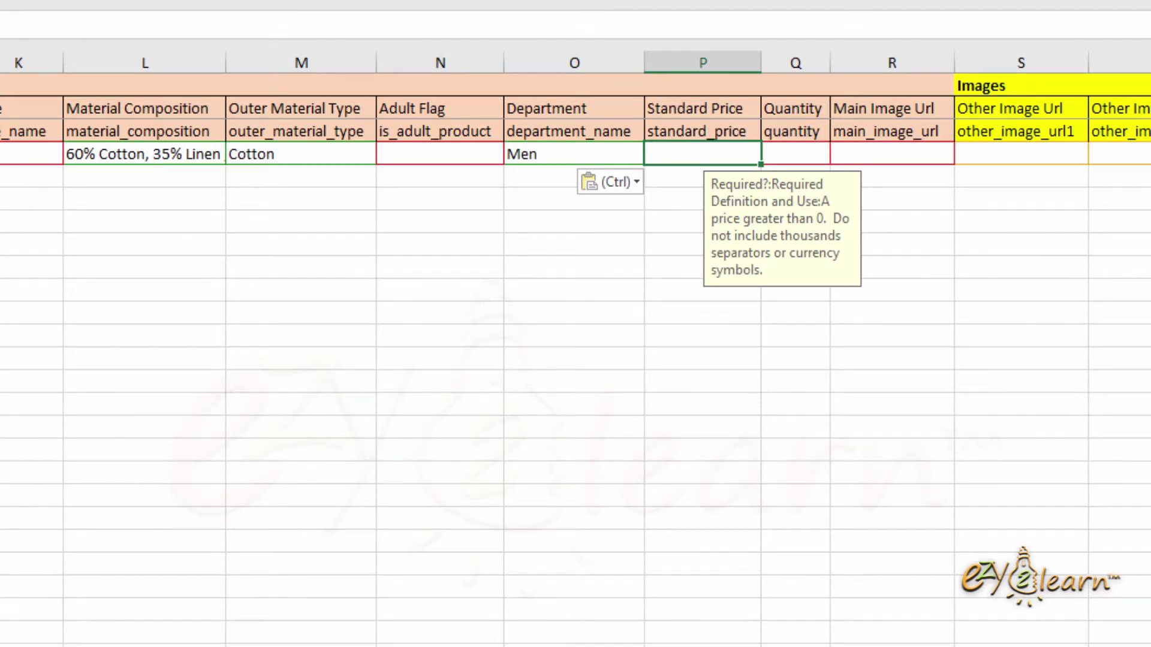
# Step: Move along the Shorts product row past Quantity to the Main Image Url cell
pyautogui.hscroll(2, 483, 406)
pyautogui.hscroll(1, 484, 406)
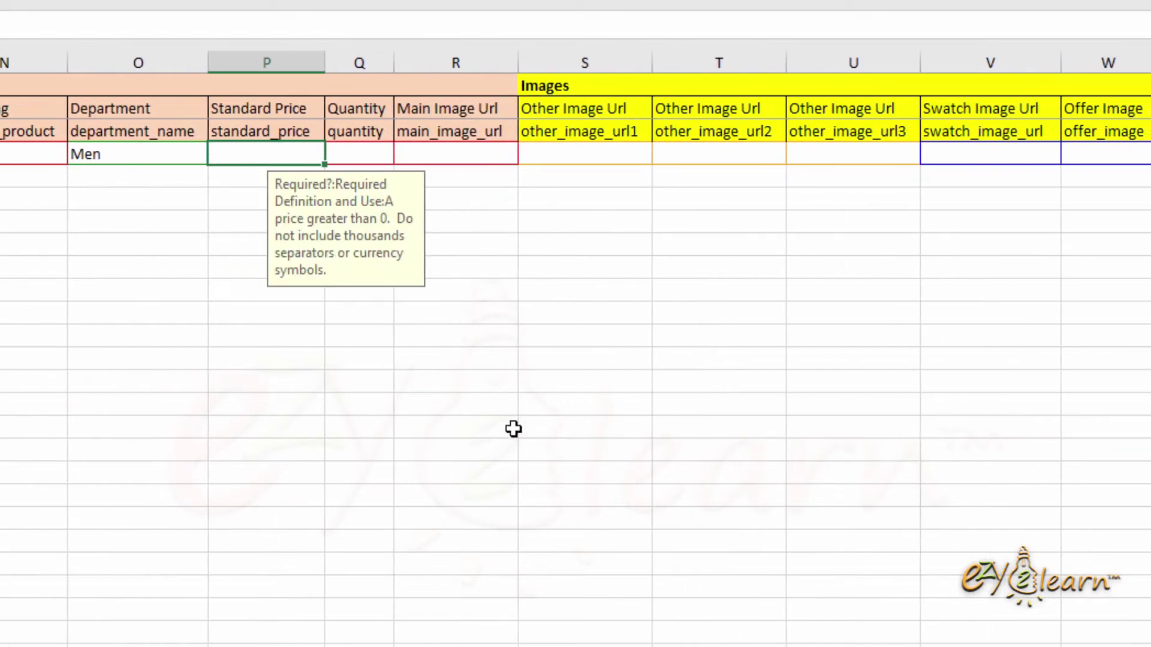
pyautogui.click(353, 150)
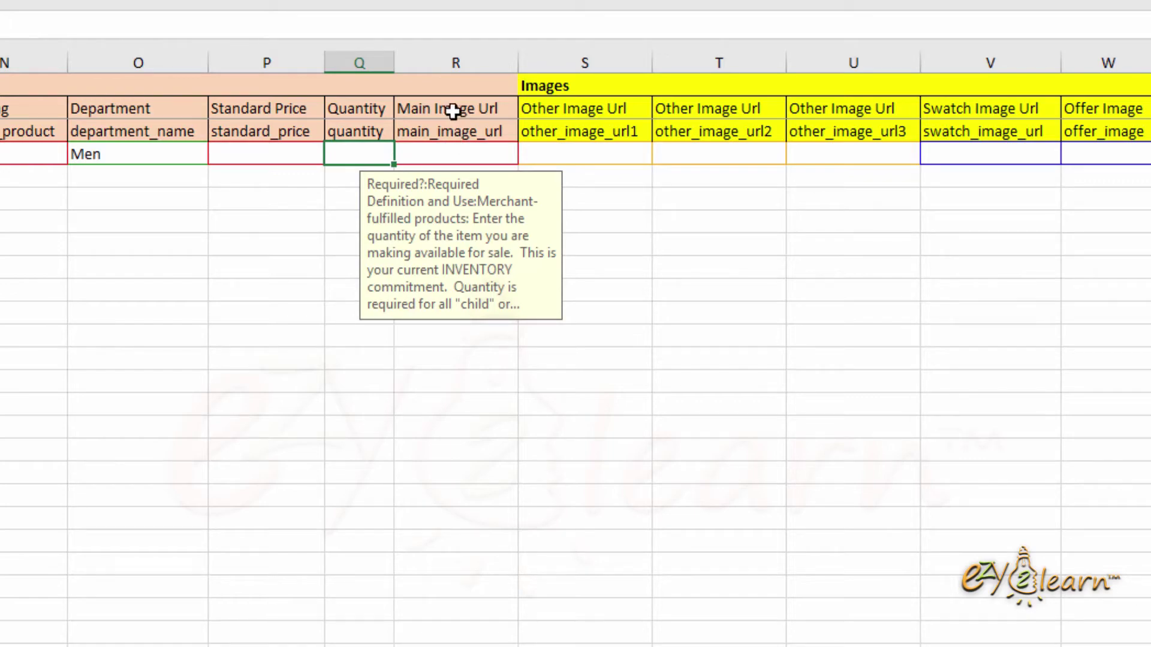
pyautogui.click(474, 153)
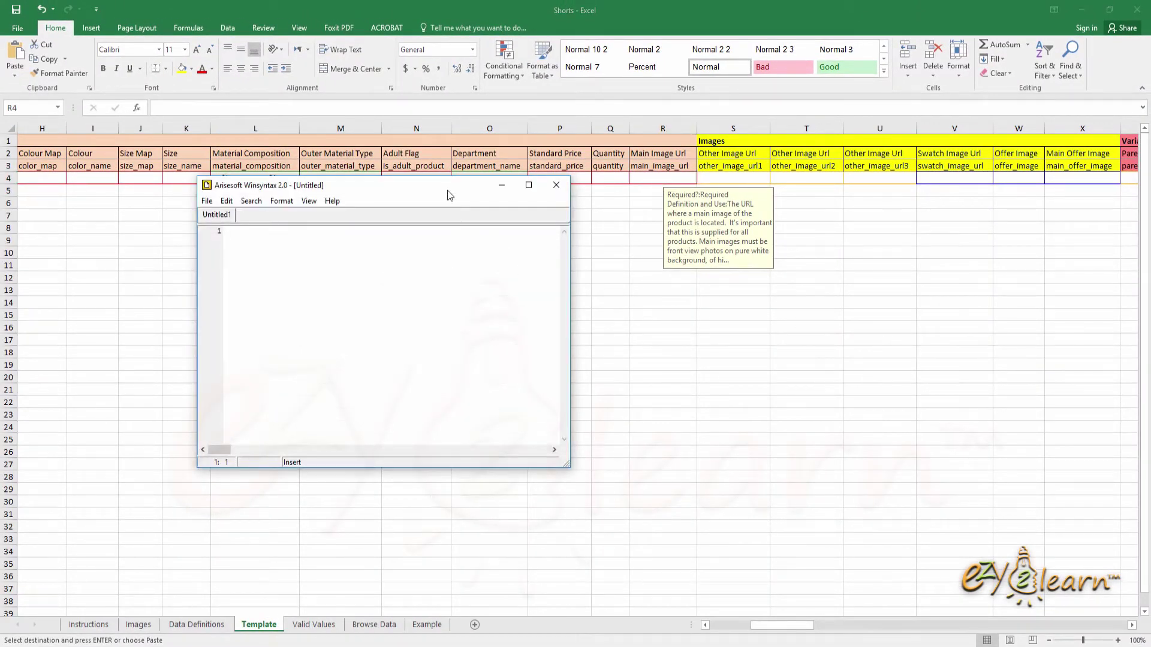
# Step: Write the example 'wwww.websitename.com/image.jpg = Url' in the Winsyntax note
pyautogui.moveTo(446, 194); pyautogui.dragTo(691, 273)
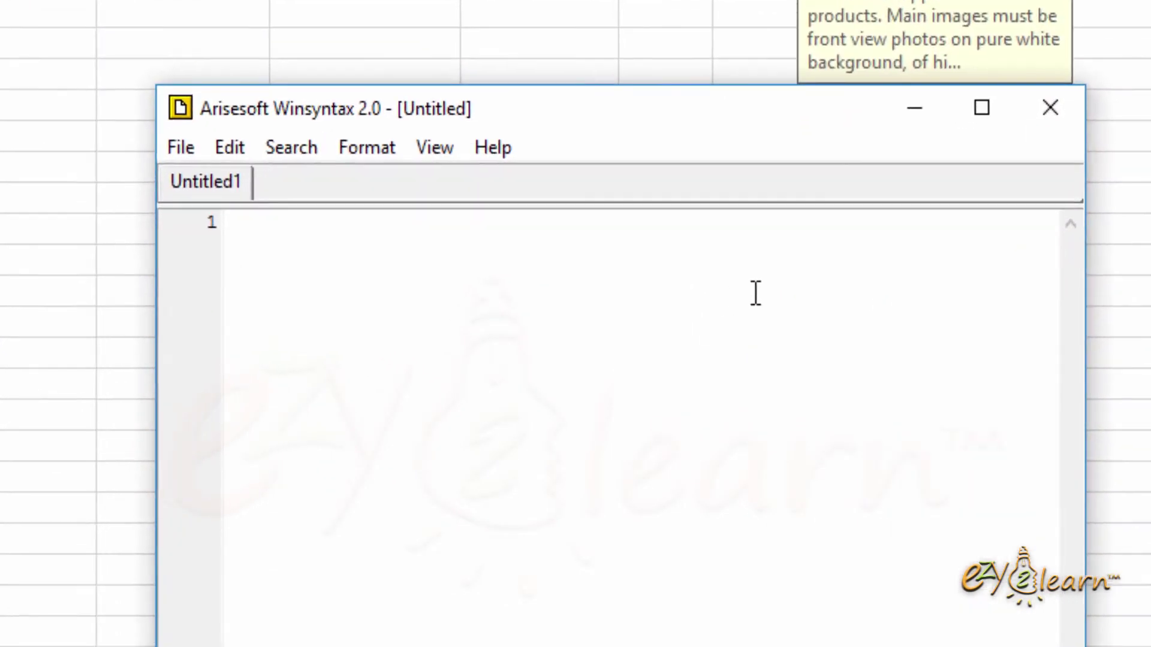
pyautogui.write('wwww.website')
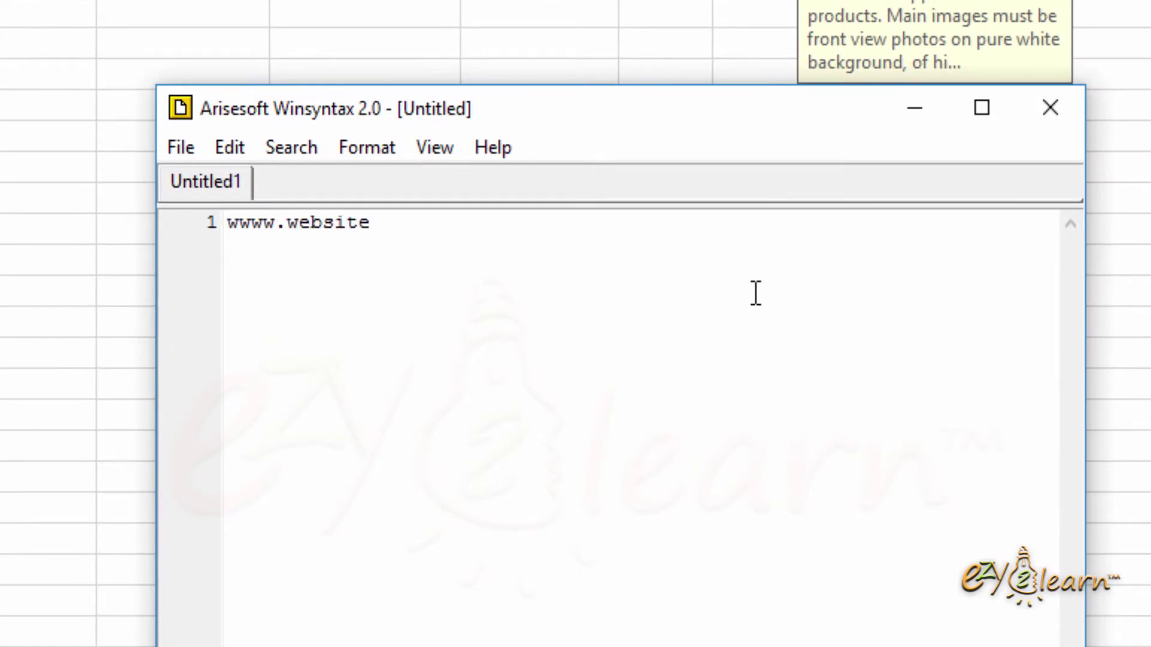
pyautogui.write('name.com')
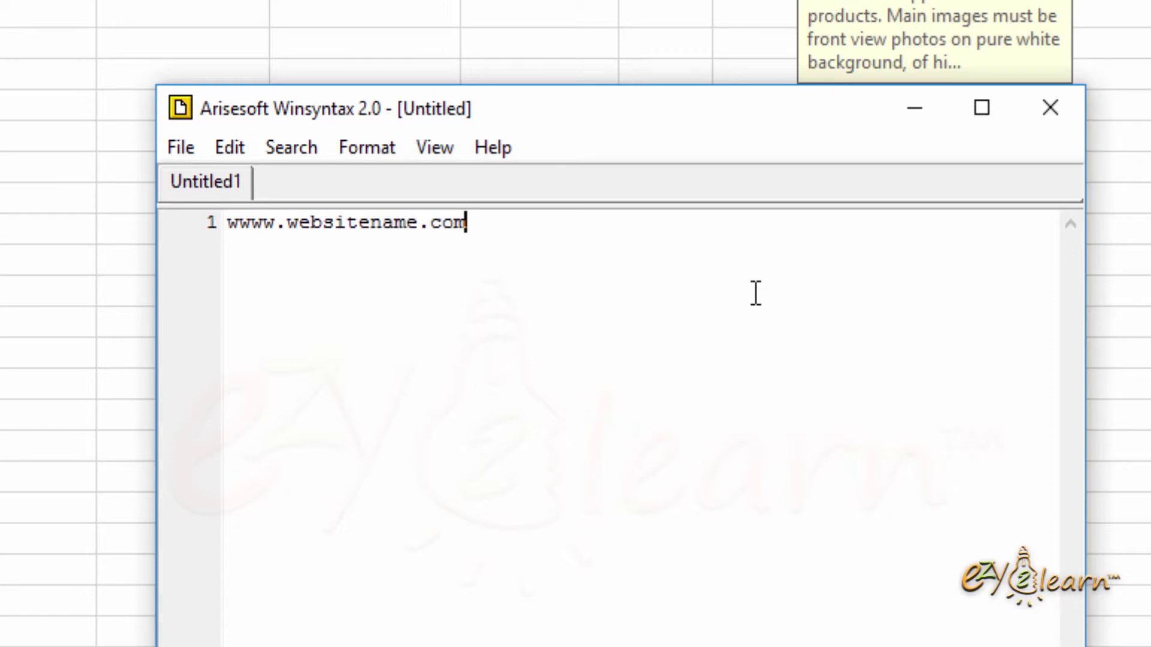
pyautogui.write('/image')
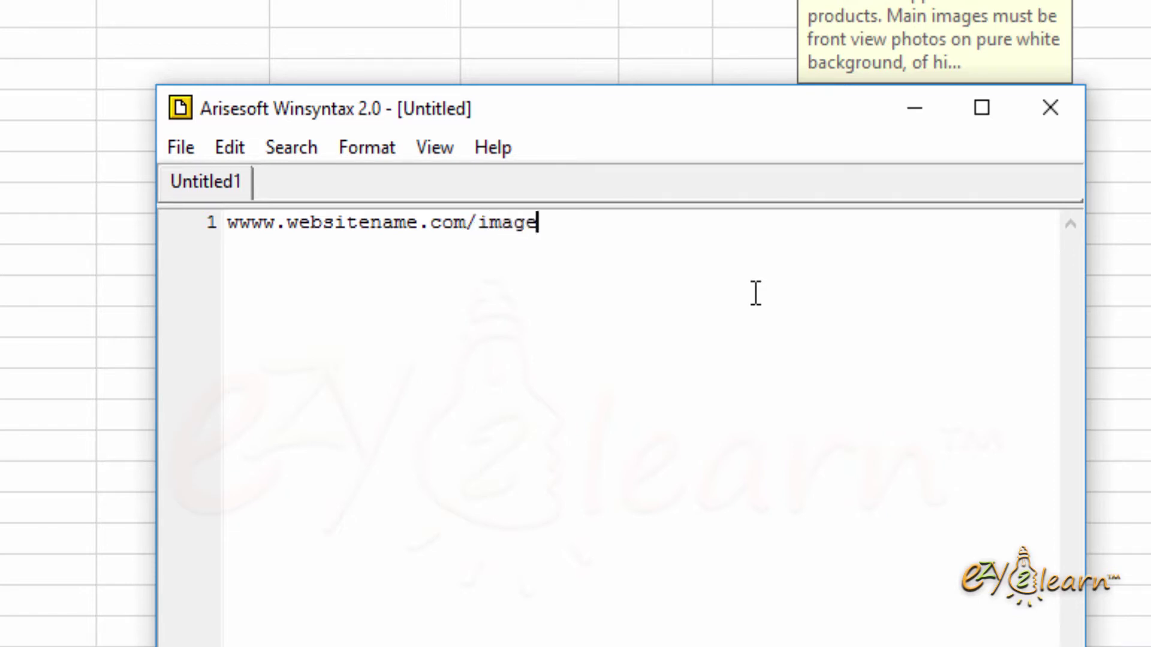
pyautogui.write('.jpg')
pyautogui.moveTo(225, 222); pyautogui.dragTo(591, 226)
pyautogui.click(632, 222)
pyautogui.write('= Url')
pyautogui.moveTo(655, 222); pyautogui.dragTo(698, 223)
# Step: Close the note without saving and minimize Excel to show the shorts folder
pyautogui.click(1050, 108)
pyautogui.click(655, 506)
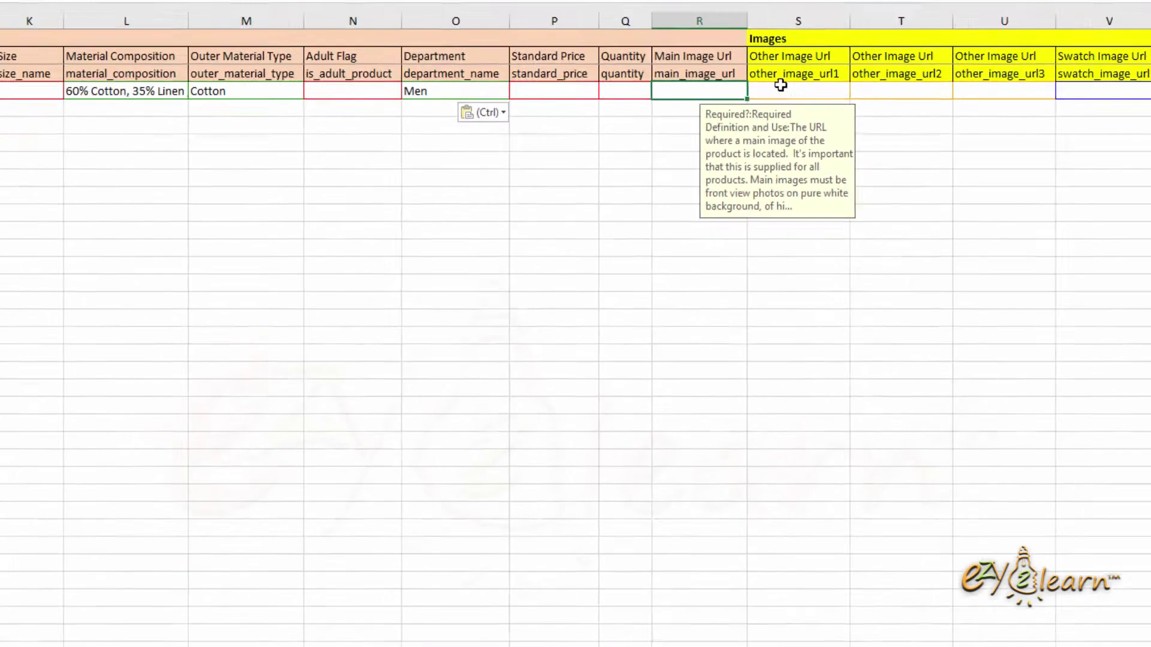
pyautogui.click(708, 178)
pyautogui.click(1087, 10)
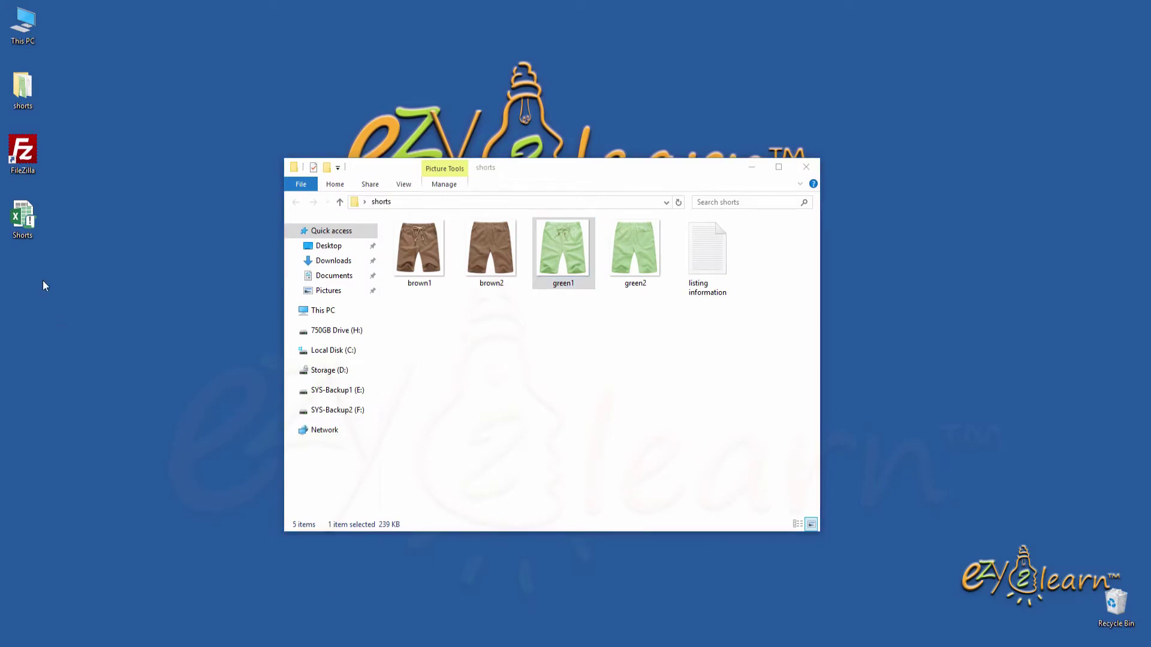
# Step: Connect FileZilla to the saved ezy2learn site and select the remote amazon-listing path
pyautogui.doubleClick(23, 151)
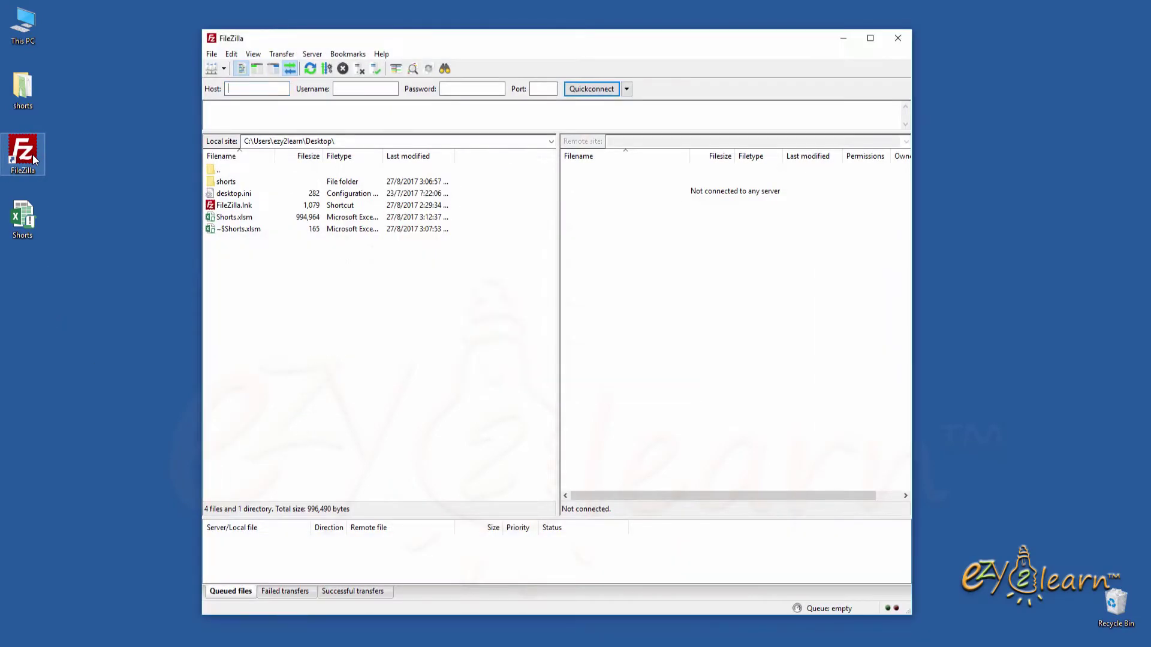
pyautogui.click(212, 54)
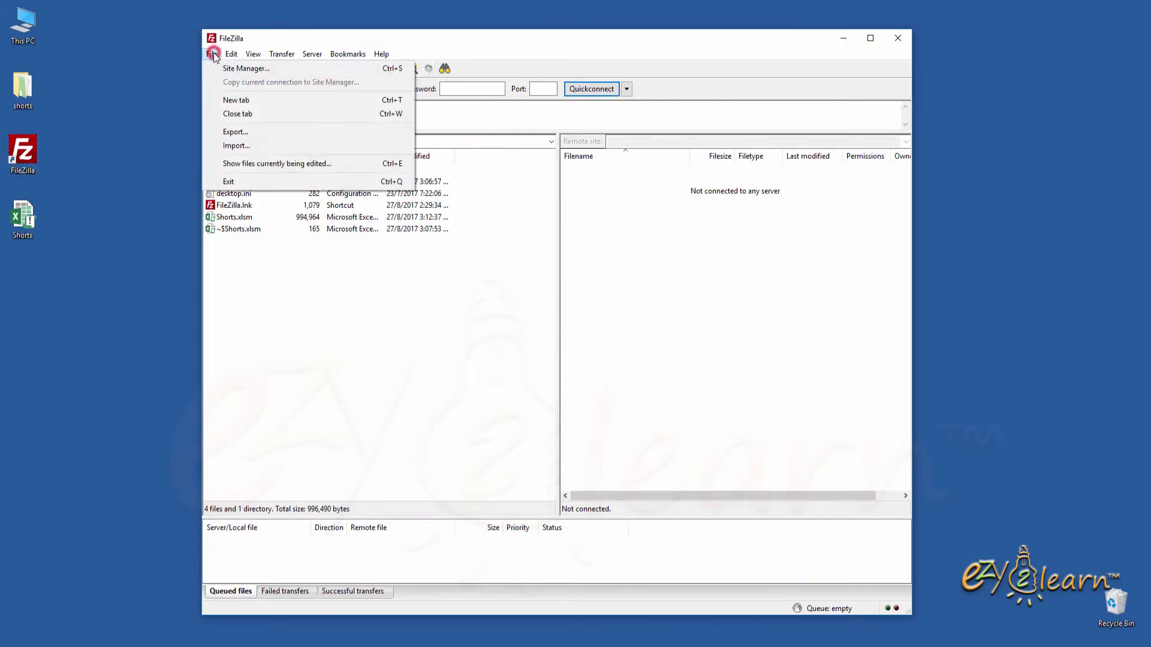
pyautogui.click(226, 69)
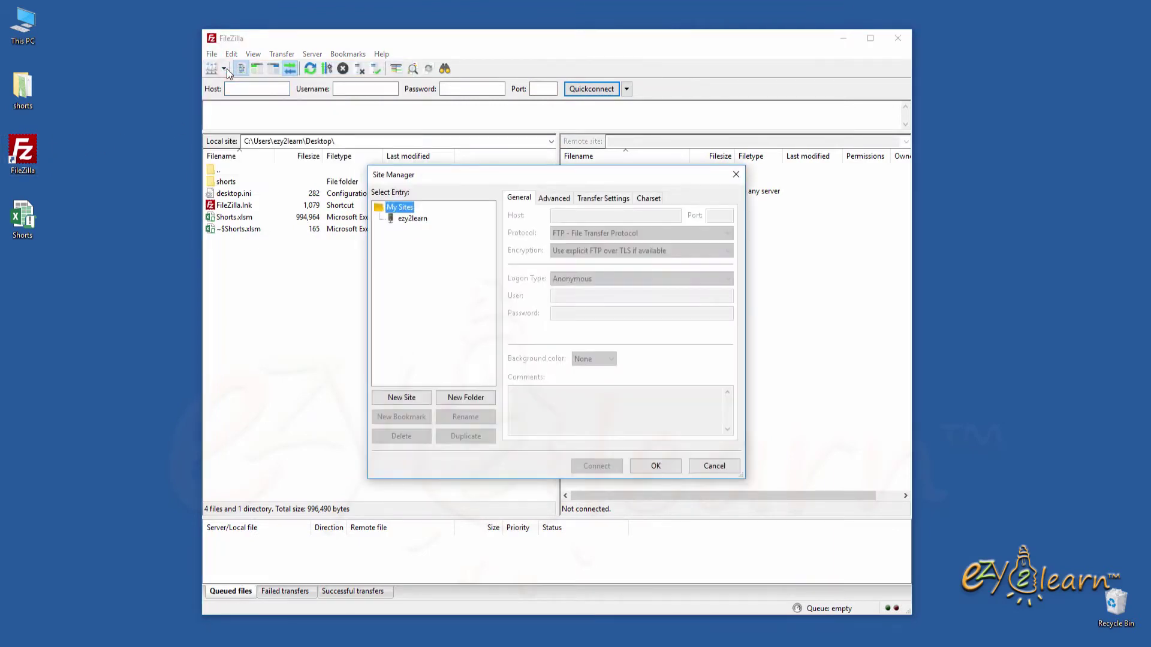
pyautogui.click(412, 219)
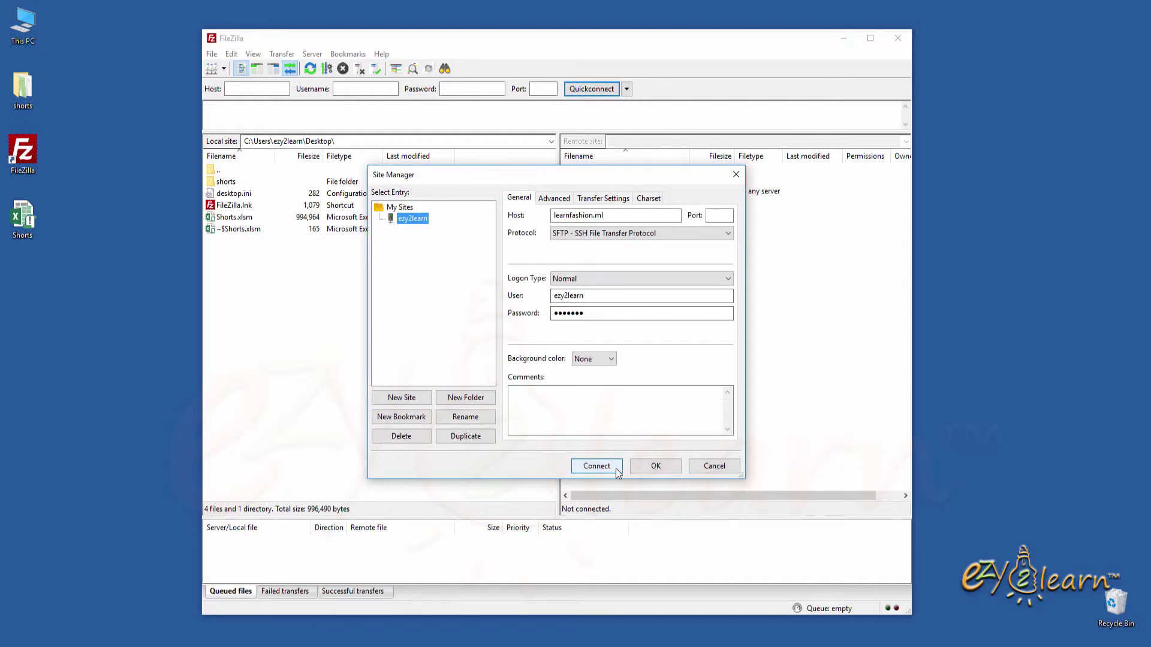
pyautogui.click(616, 469)
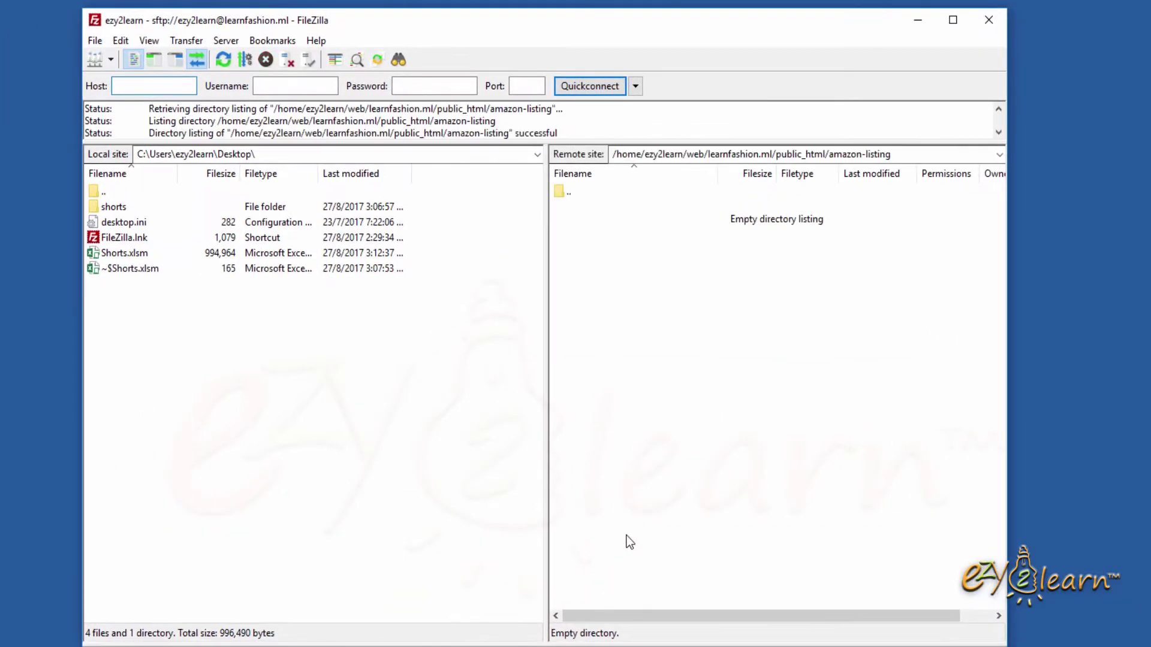
pyautogui.click(904, 154)
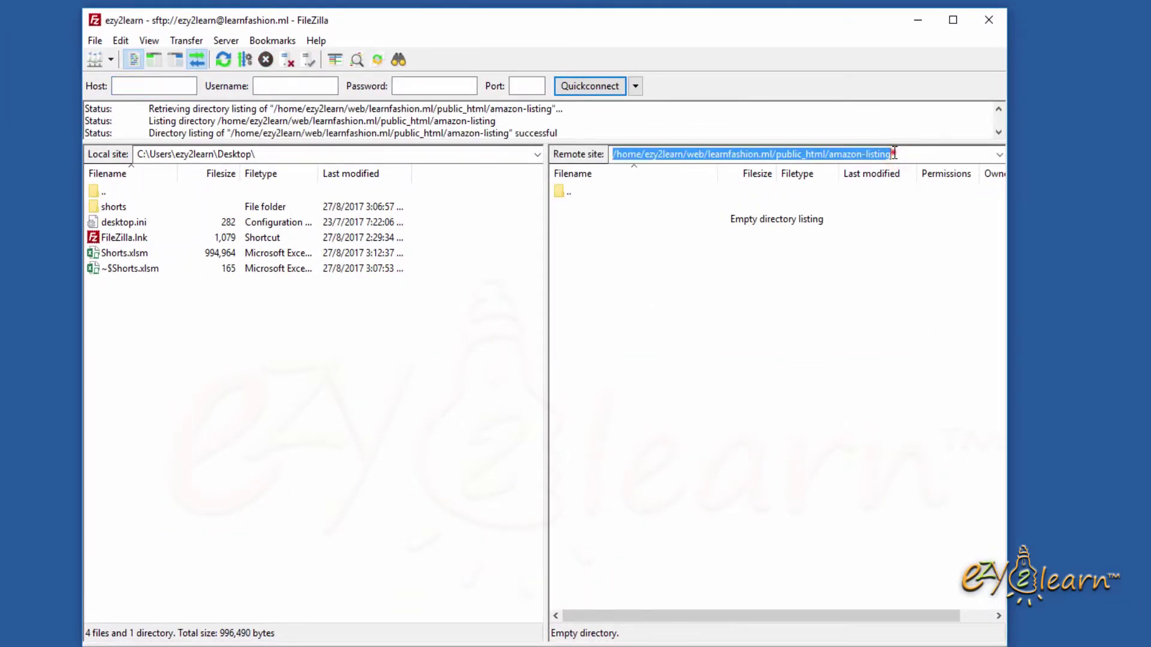
pyautogui.moveTo(905, 154); pyautogui.dragTo(709, 148)
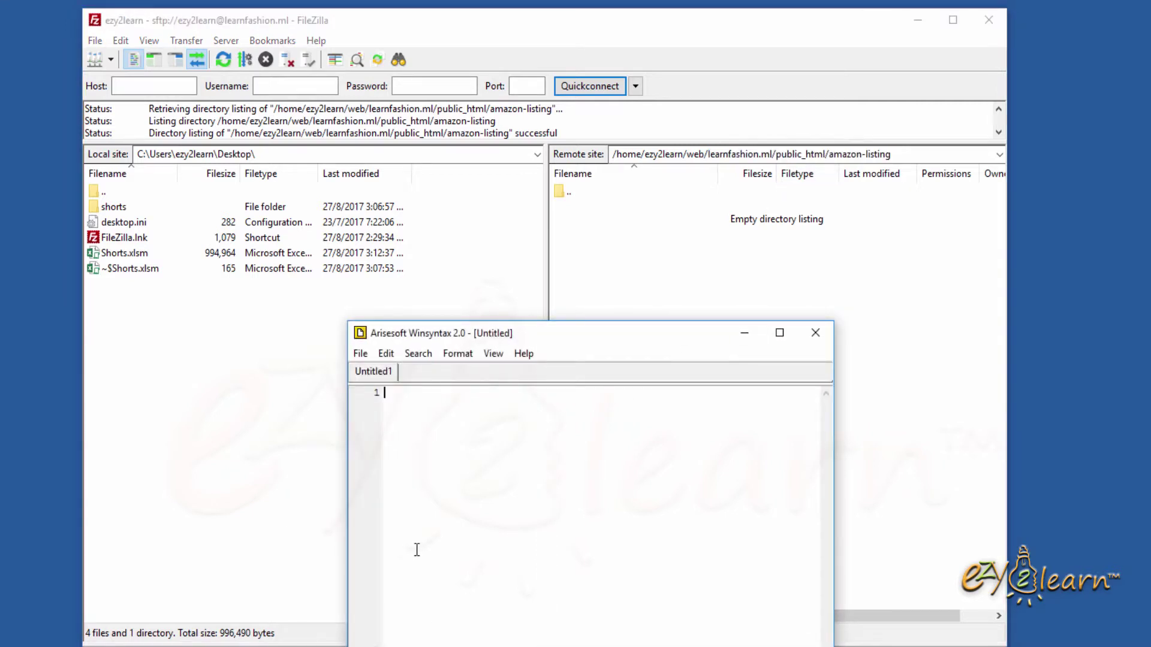
# Step: Paste the copied server path into the Winsyntax note
pyautogui.write('learnfashion.ml/public_html/amazon-listing')
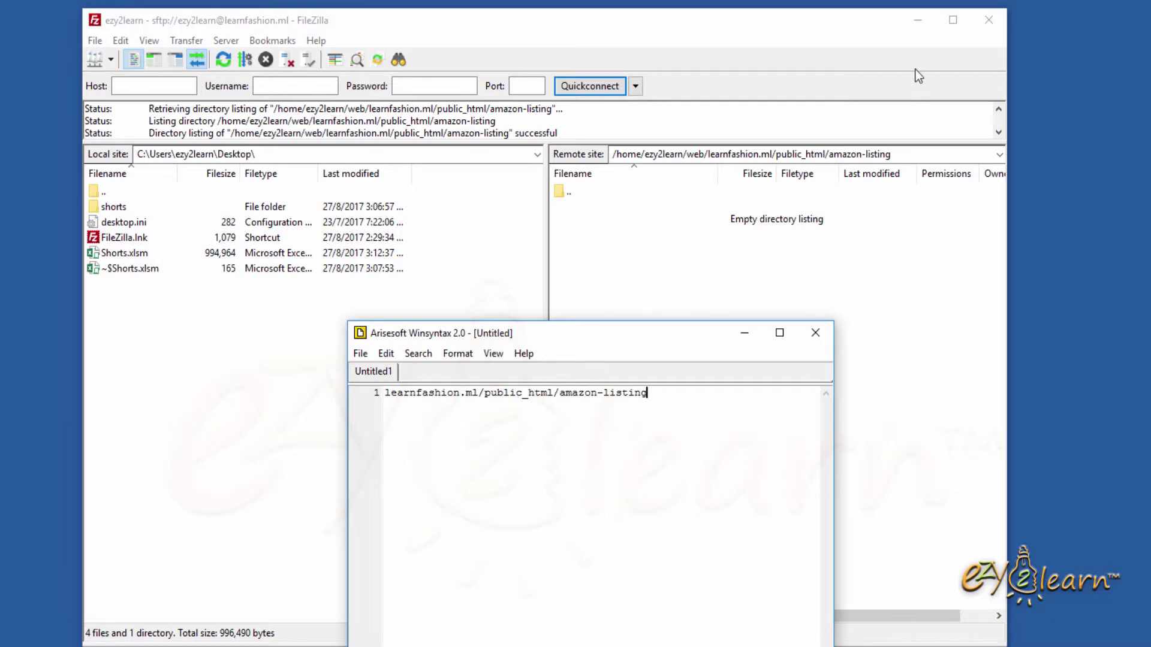
pyautogui.click(920, 21)
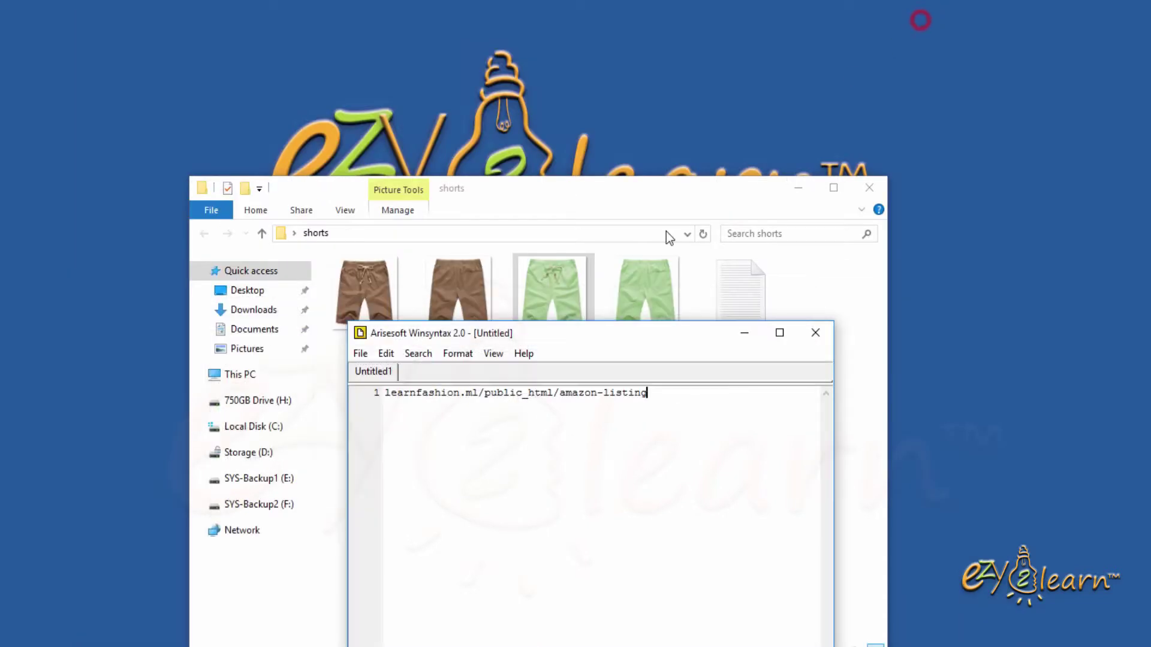
pyautogui.click(808, 181)
pyautogui.click(656, 337)
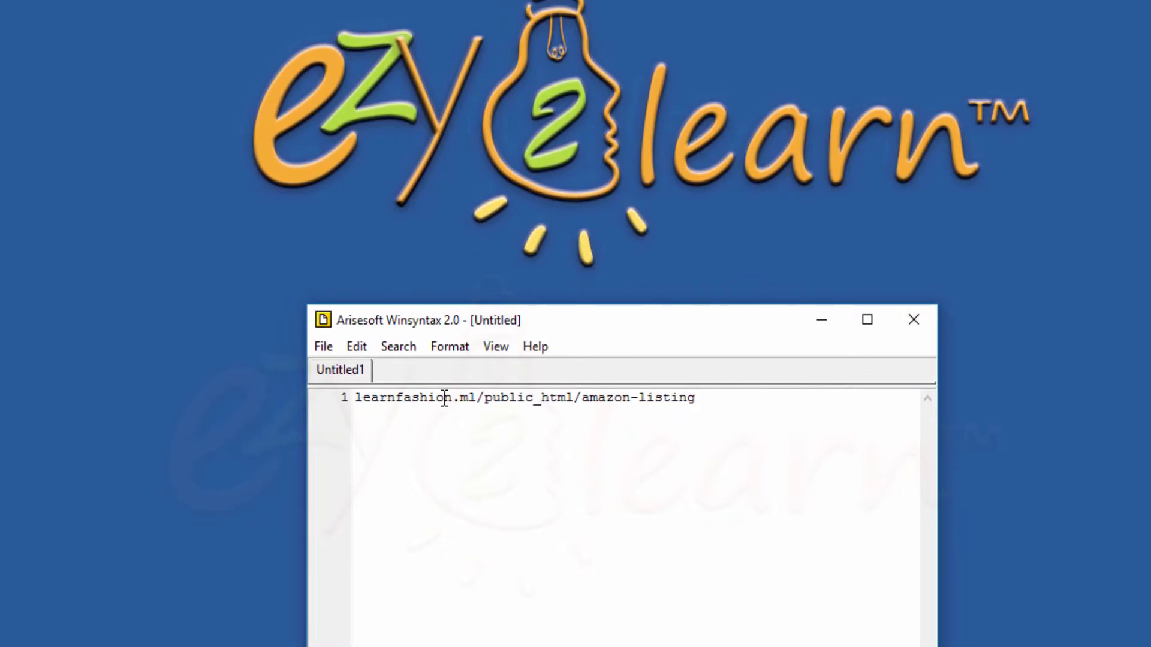
pyautogui.moveTo(574, 398); pyautogui.dragTo(484, 398)
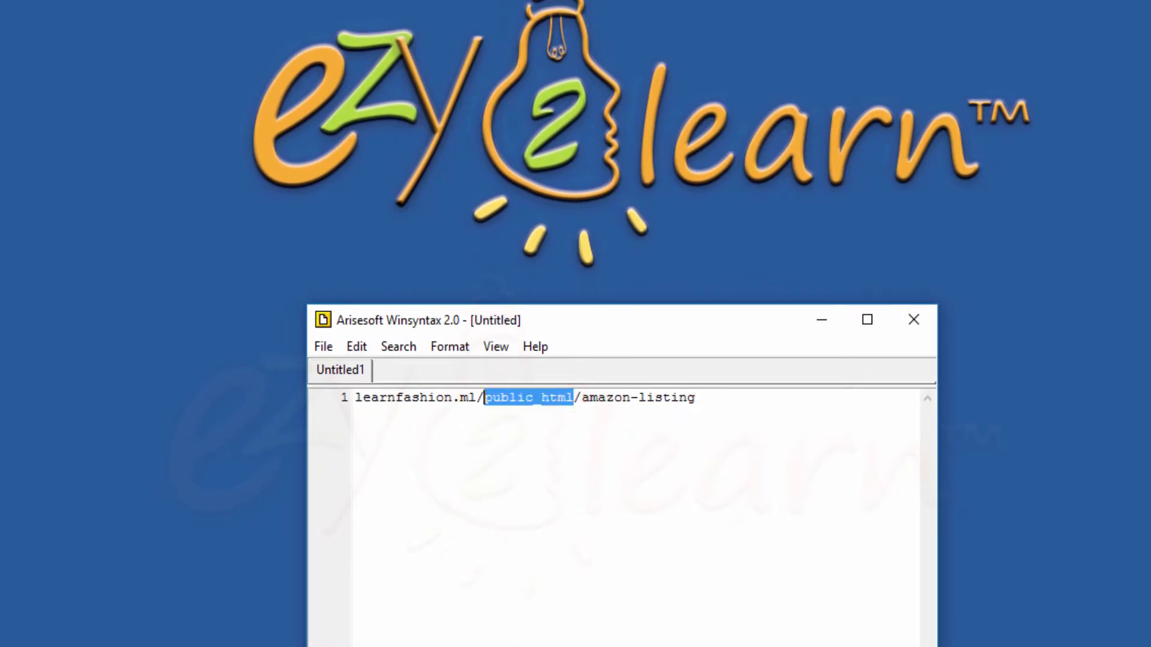
pyautogui.press('BackSpace')
pyautogui.press('BackSpace')
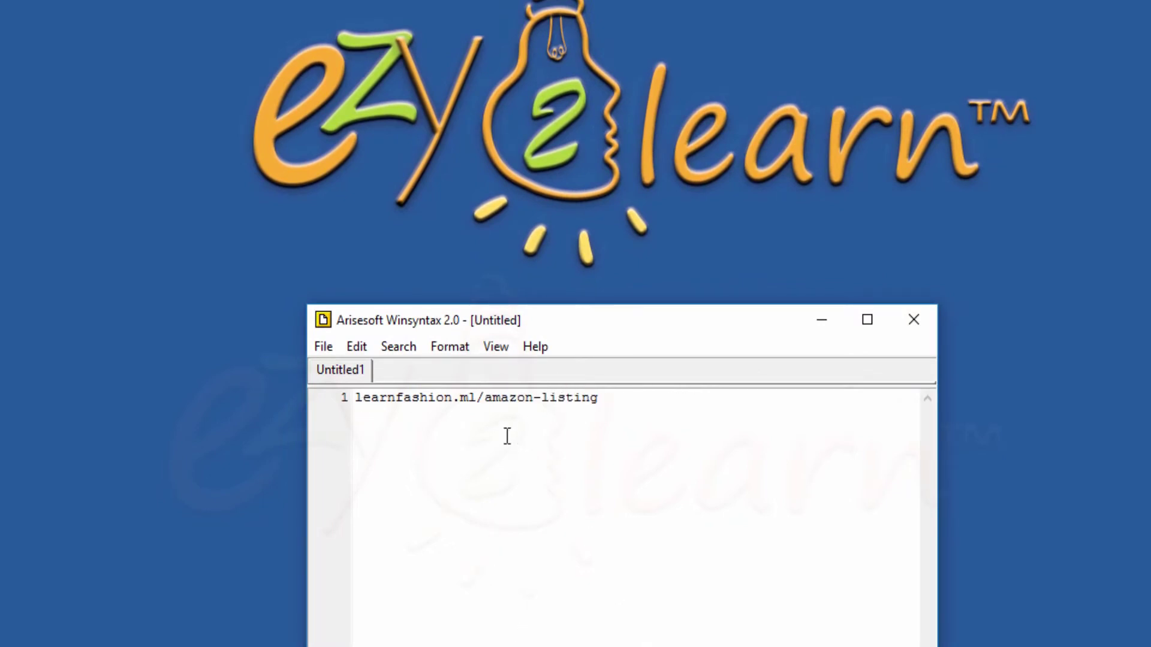
pyautogui.moveTo(485, 397); pyautogui.dragTo(598, 397)
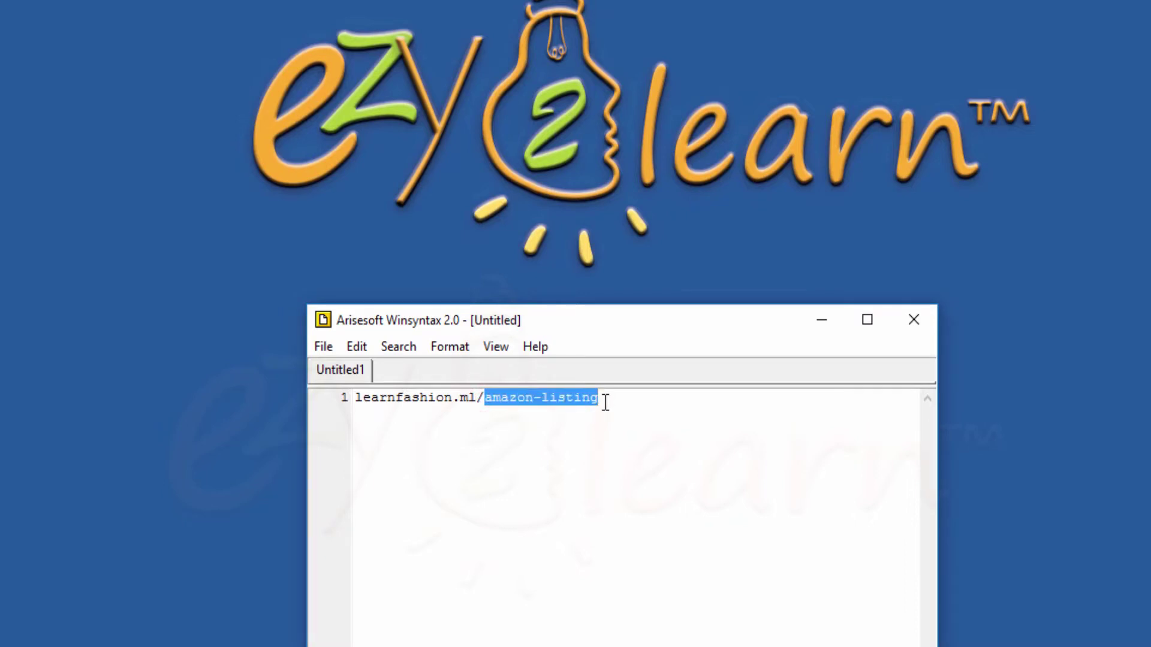
pyautogui.click(604, 398)
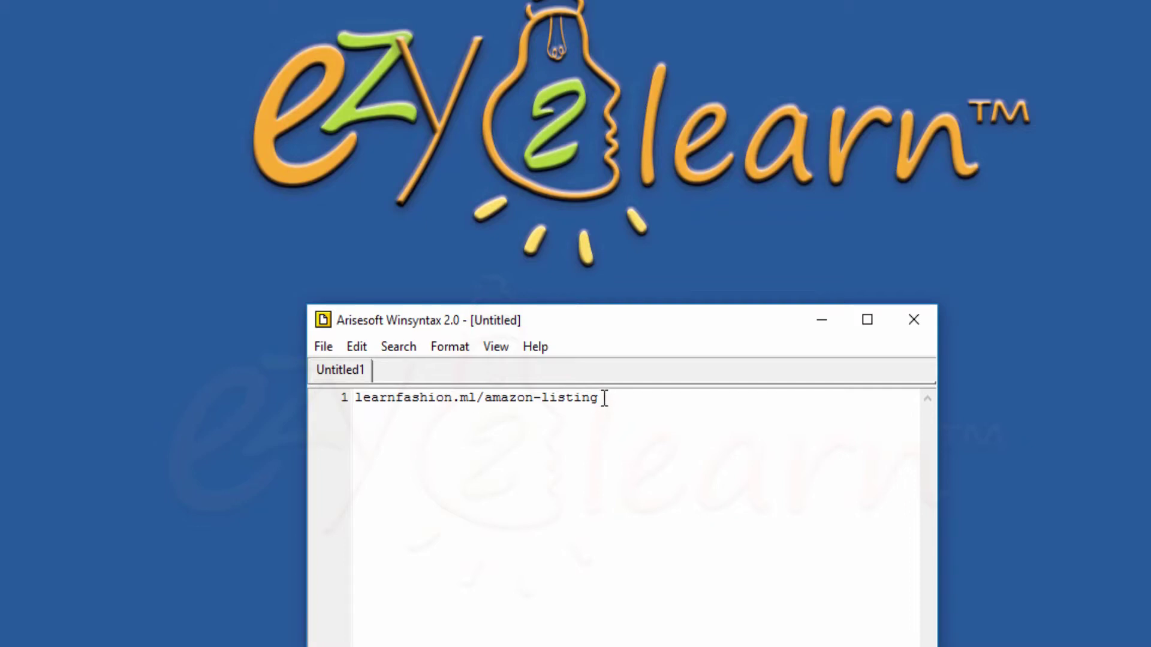
pyautogui.click(600, 398)
pyautogui.click(356, 400)
pyautogui.write('http://')
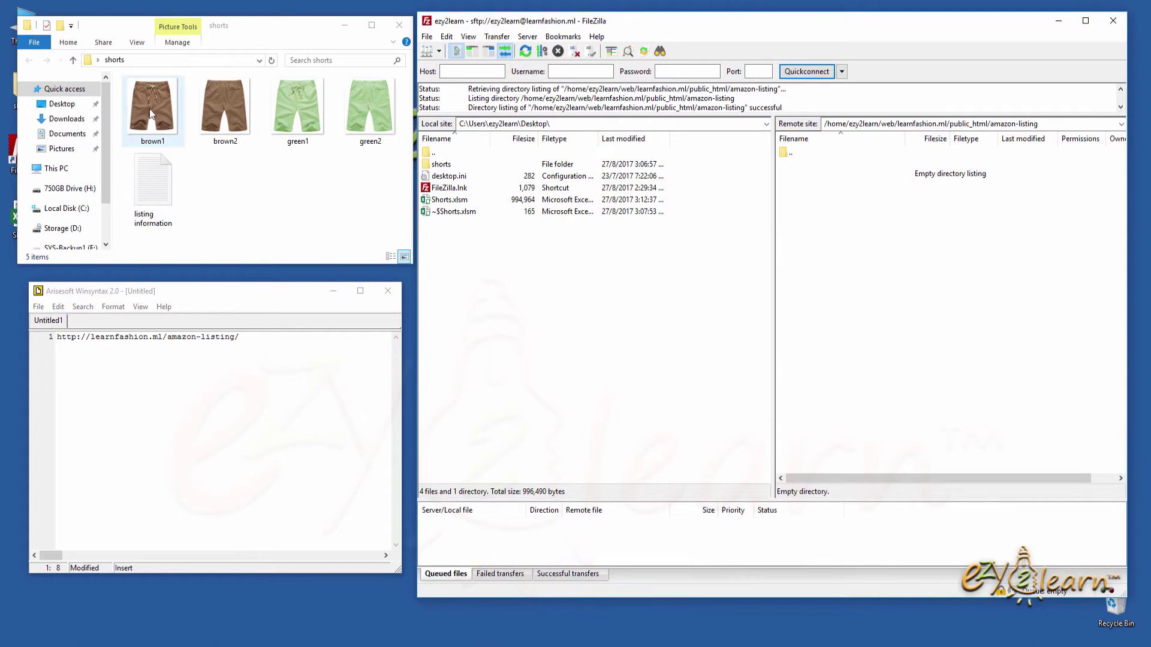
# Step: Upload brown1, brown2, green1 and green2 images into the server's amazon-listing folder
pyautogui.click(149, 109)
pyautogui.keyDown('ctrl'); pyautogui.click(225, 113); pyautogui.keyUp('ctrl')
pyautogui.keyDown('ctrl'); pyautogui.click(296, 108); pyautogui.keyUp('ctrl')
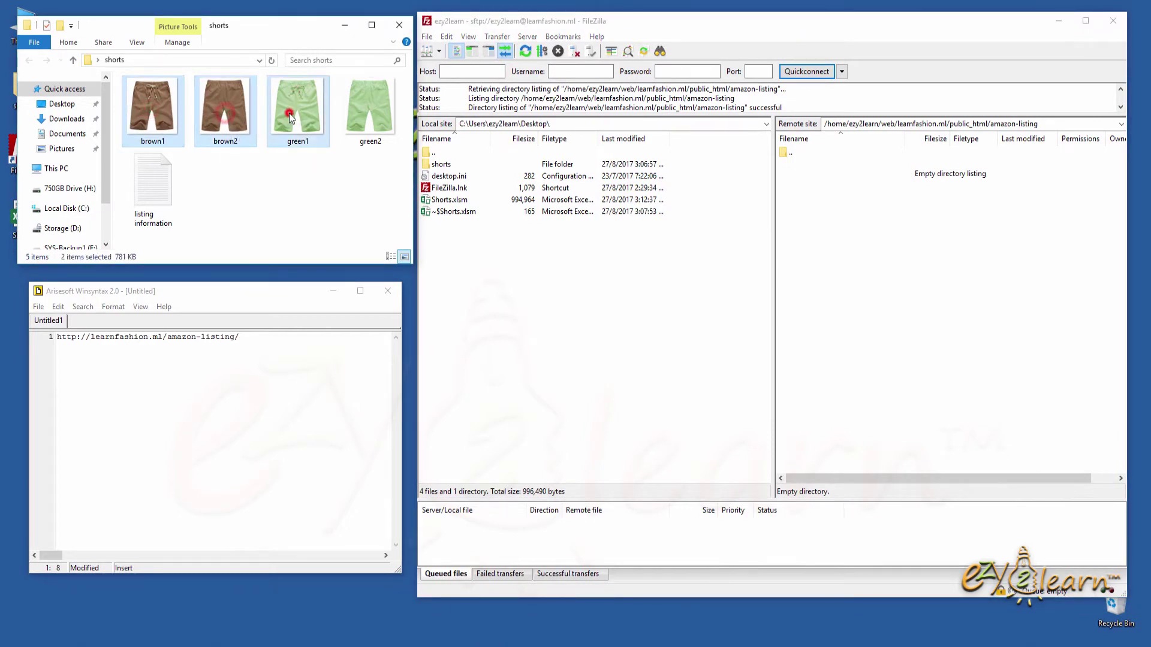
pyautogui.keyDown('ctrl'); pyautogui.click(361, 108); pyautogui.keyUp('ctrl')
pyautogui.moveTo(360, 127); pyautogui.dragTo(842, 245)
pyautogui.moveTo(695, 502)
pyautogui.mouseDown()
pyautogui.moveTo(695, 545)
pyautogui.moveTo(692, 418)
pyautogui.moveTo(693, 498)
pyautogui.mouseUp()
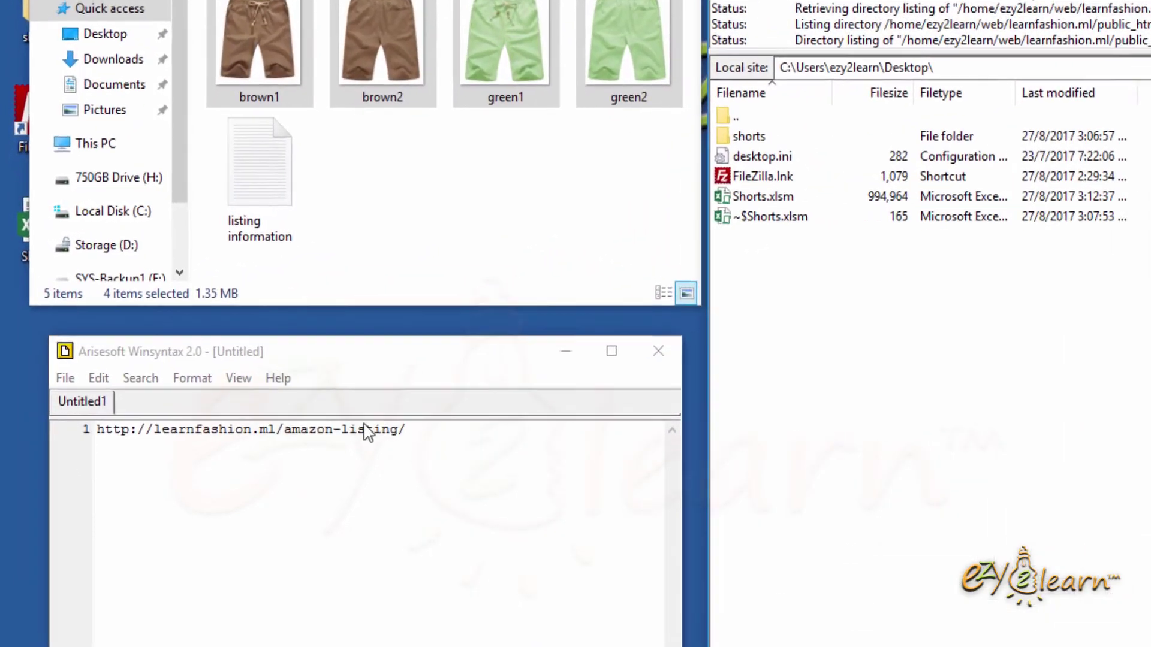
# Step: Open the brown1 file name for editing and leave it unchanged
pyautogui.click(239, 354)
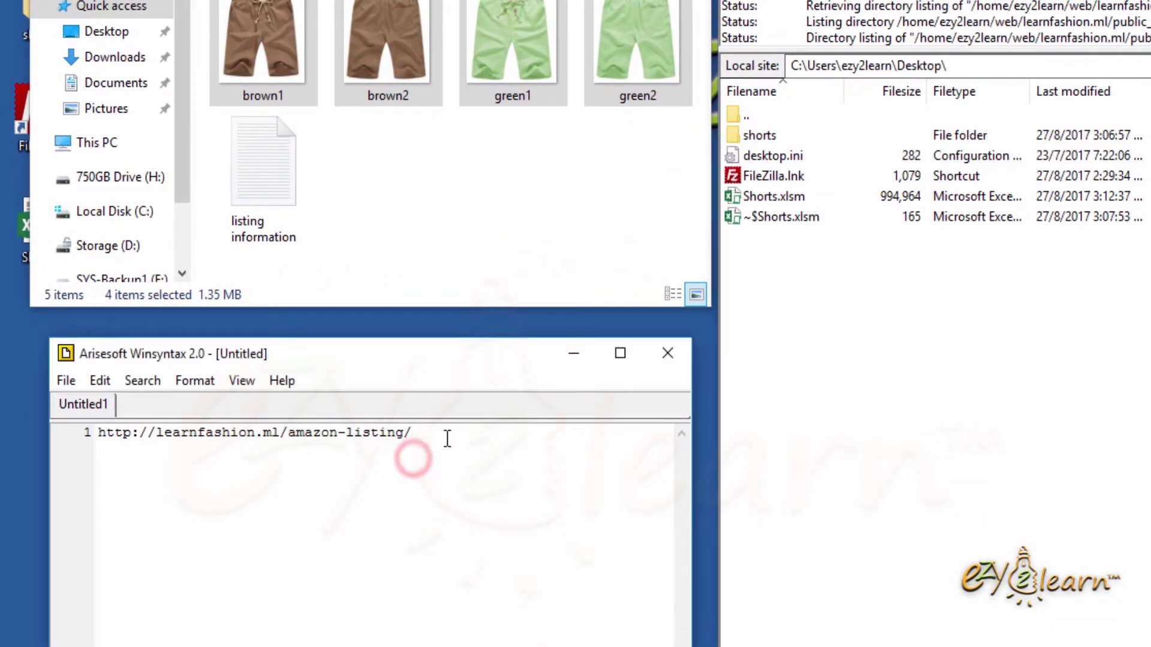
pyautogui.click(263, 96)
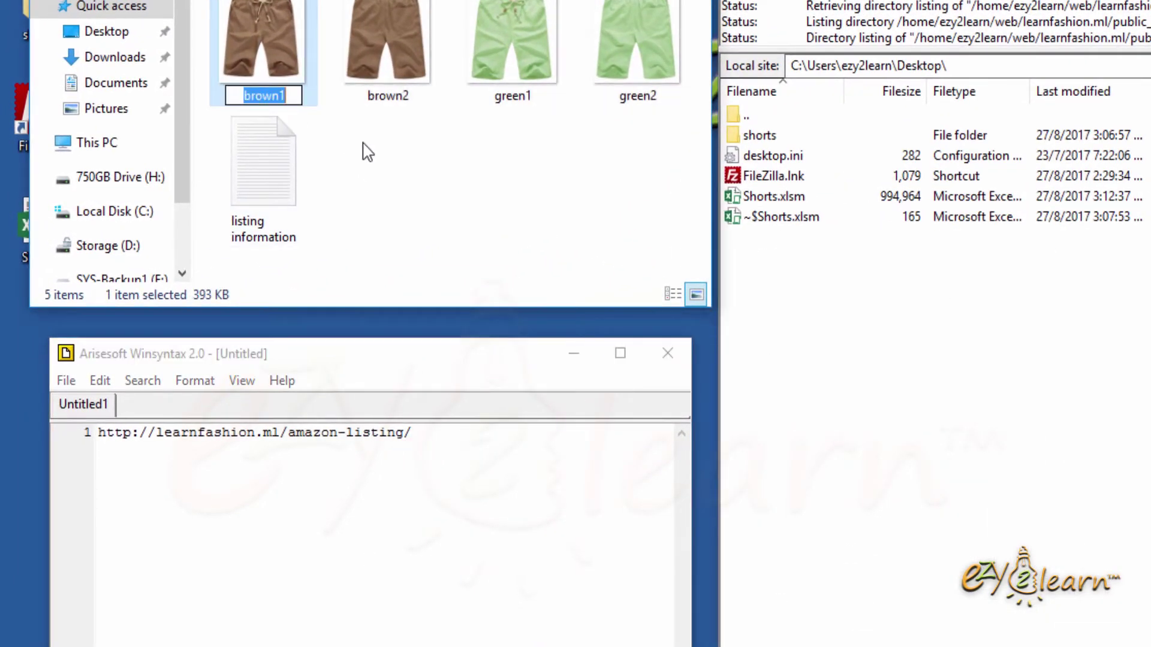
pyautogui.click(397, 173)
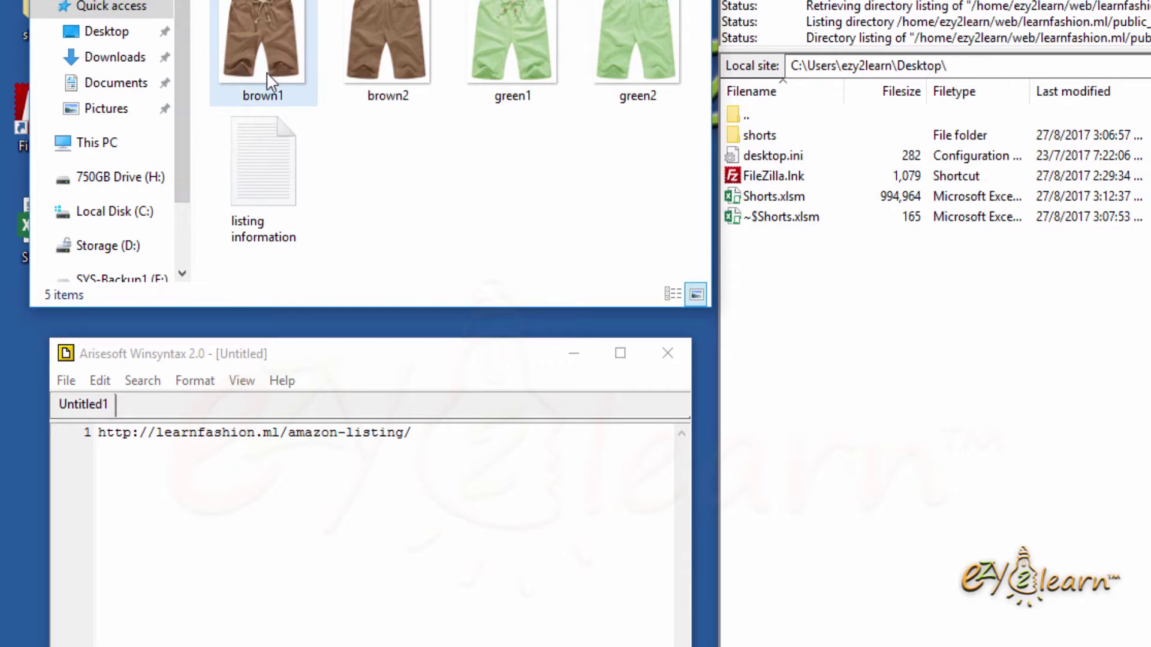
# Step: Append 'brown1' to the address and check in Properties that the file is a jpg
pyautogui.click(414, 433)
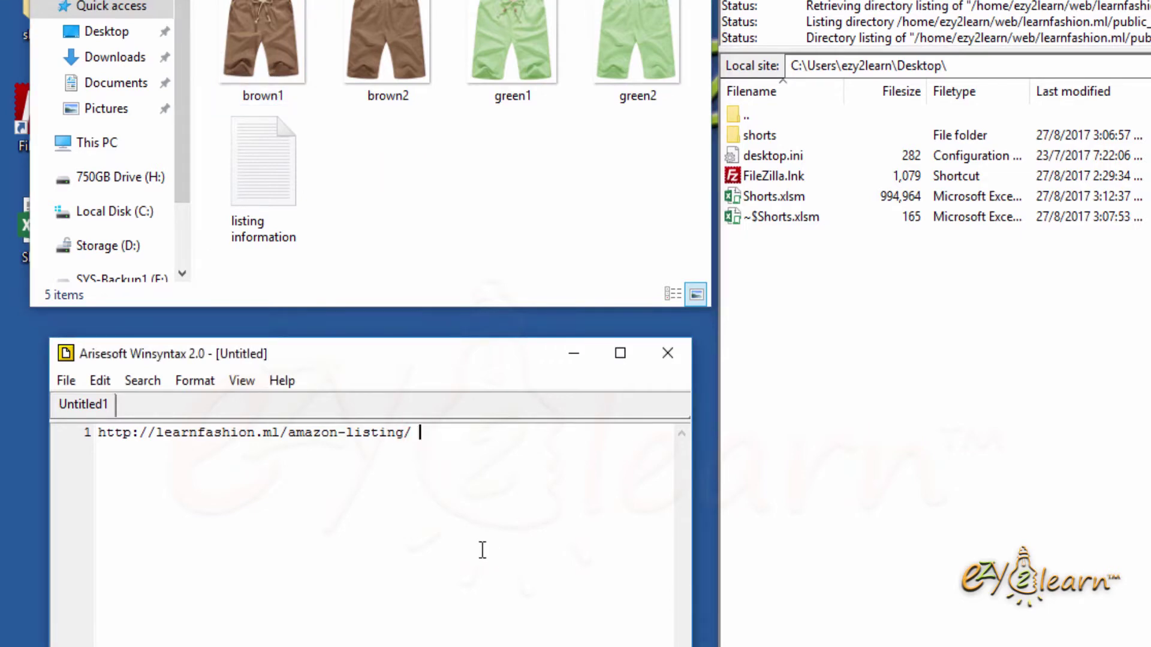
pyautogui.write('brown')
pyautogui.write('1')
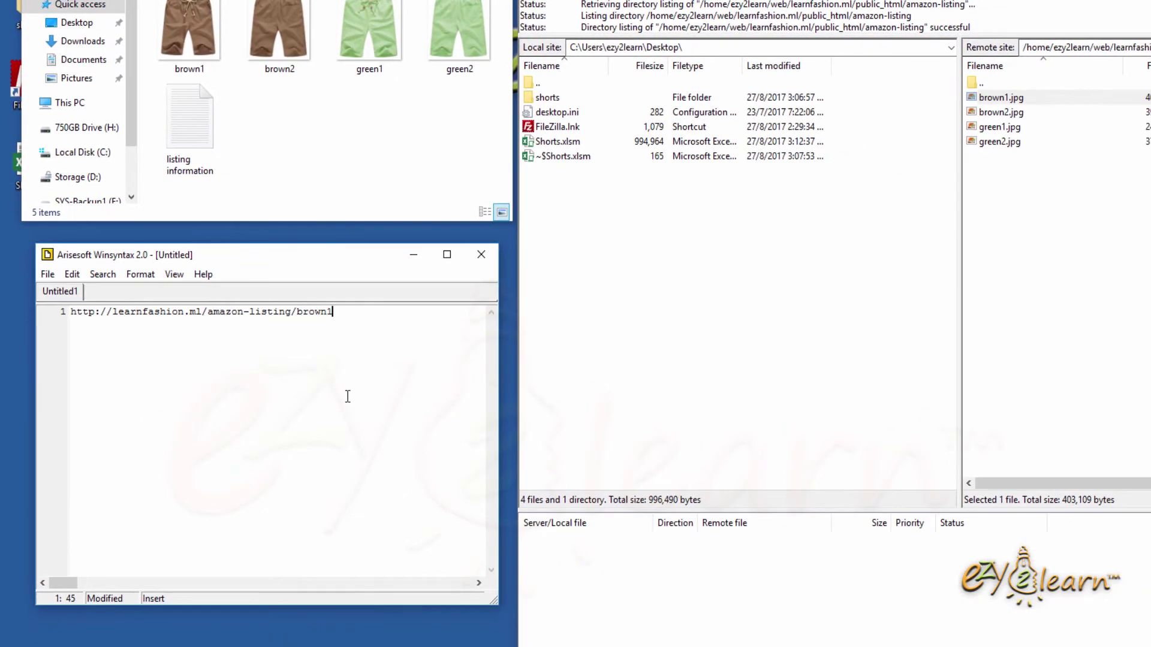
pyautogui.rightClick(174, 41)
pyautogui.click(324, 599)
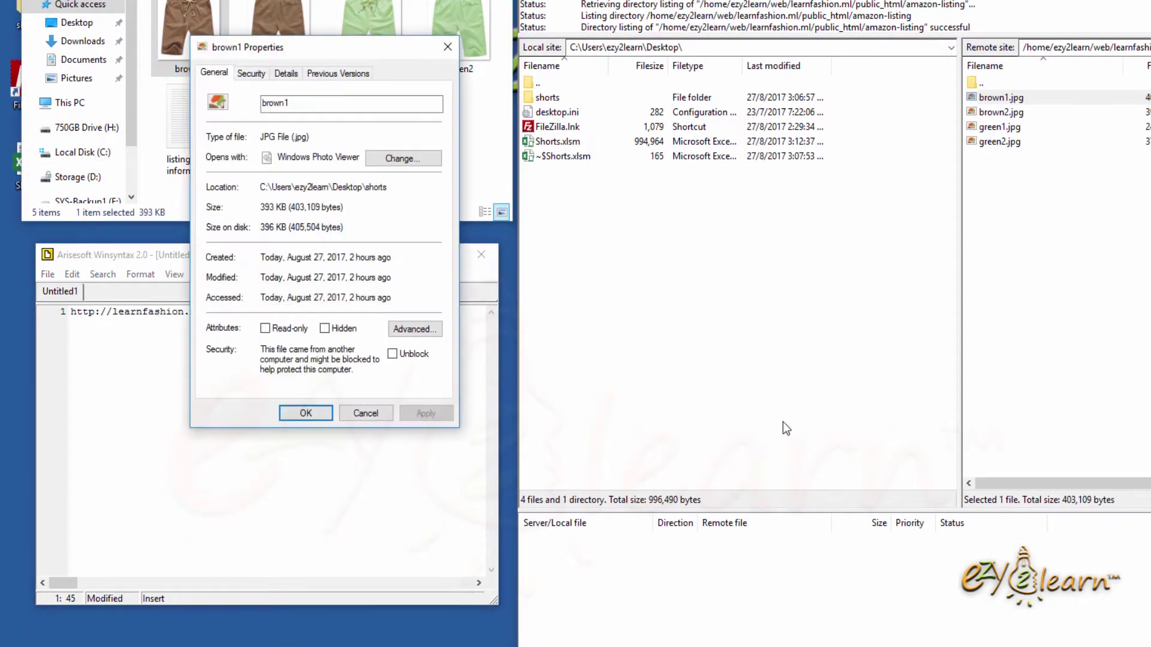
pyautogui.click(296, 138)
pyautogui.doubleClick(298, 137)
pyautogui.click(380, 417)
# Step: Add '.jpg' so the link reads …/amazon-listing/brown1.jpg, then select the whole link
pyautogui.click(332, 313)
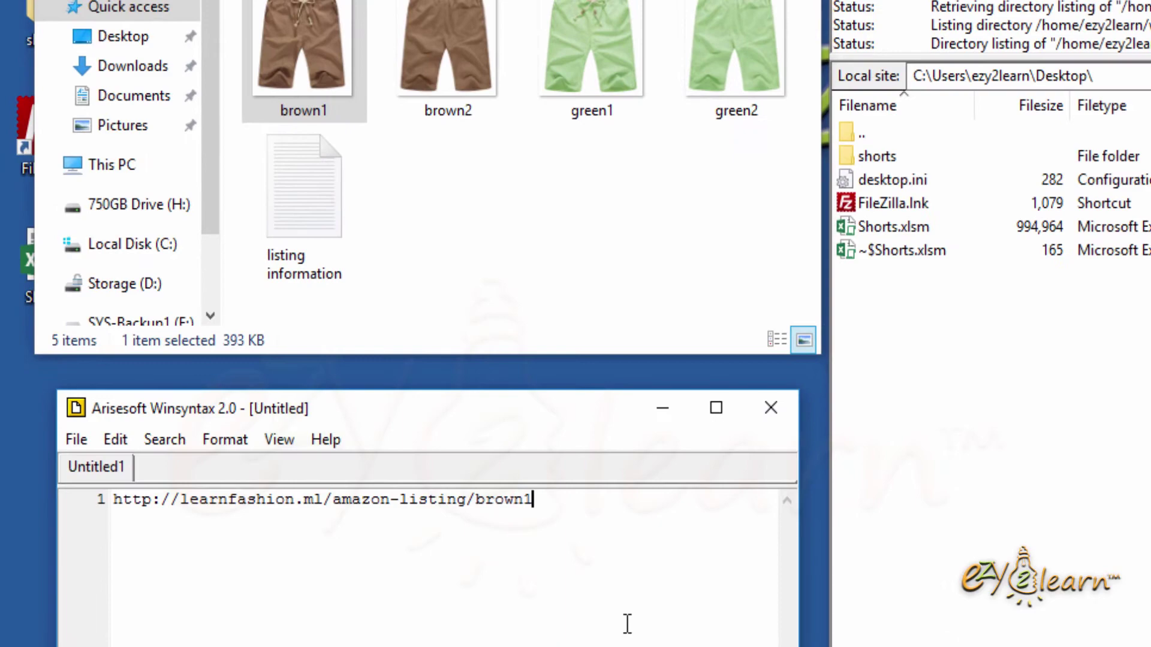
pyautogui.write('.jpg')
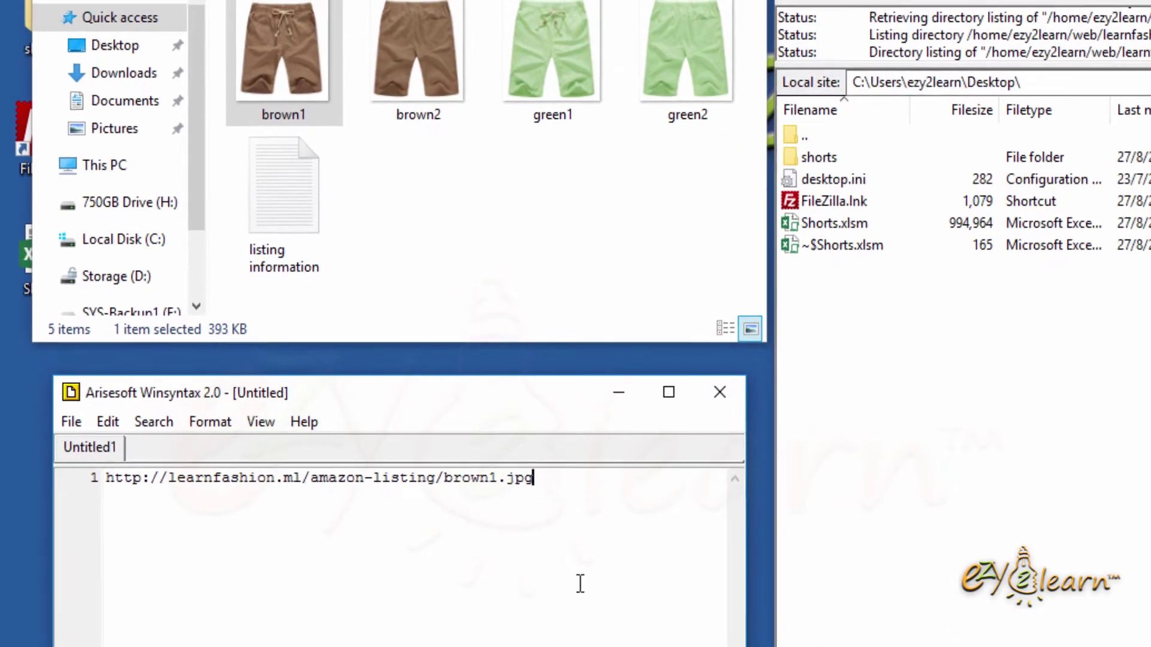
pyautogui.moveTo(388, 394); pyautogui.dragTo(76, 394)
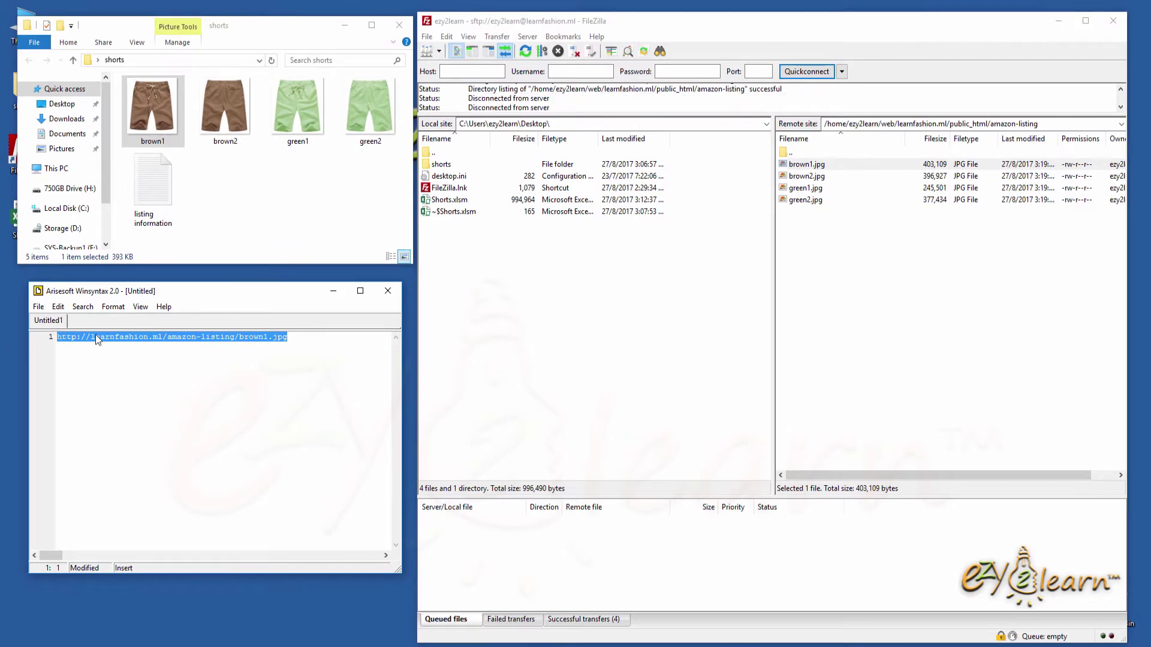
pyautogui.rightClick(96, 337)
# Step: Load the copied brown1.jpg link in Chrome to see the brown shorts photo
pyautogui.click(117, 370)
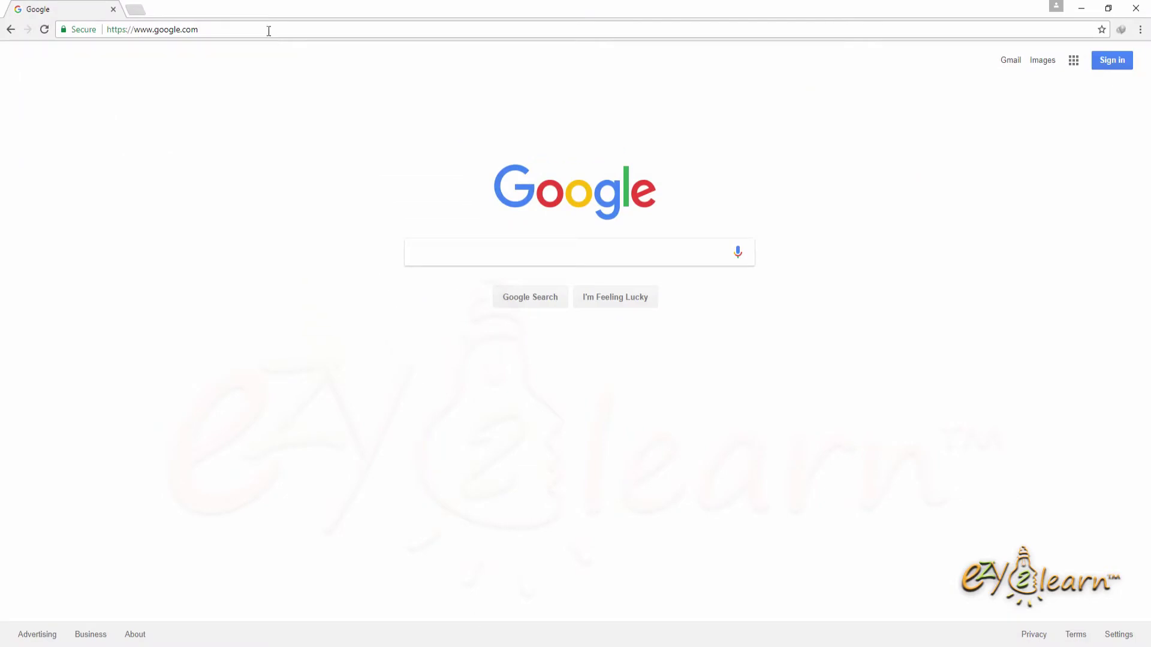
pyautogui.click(268, 30)
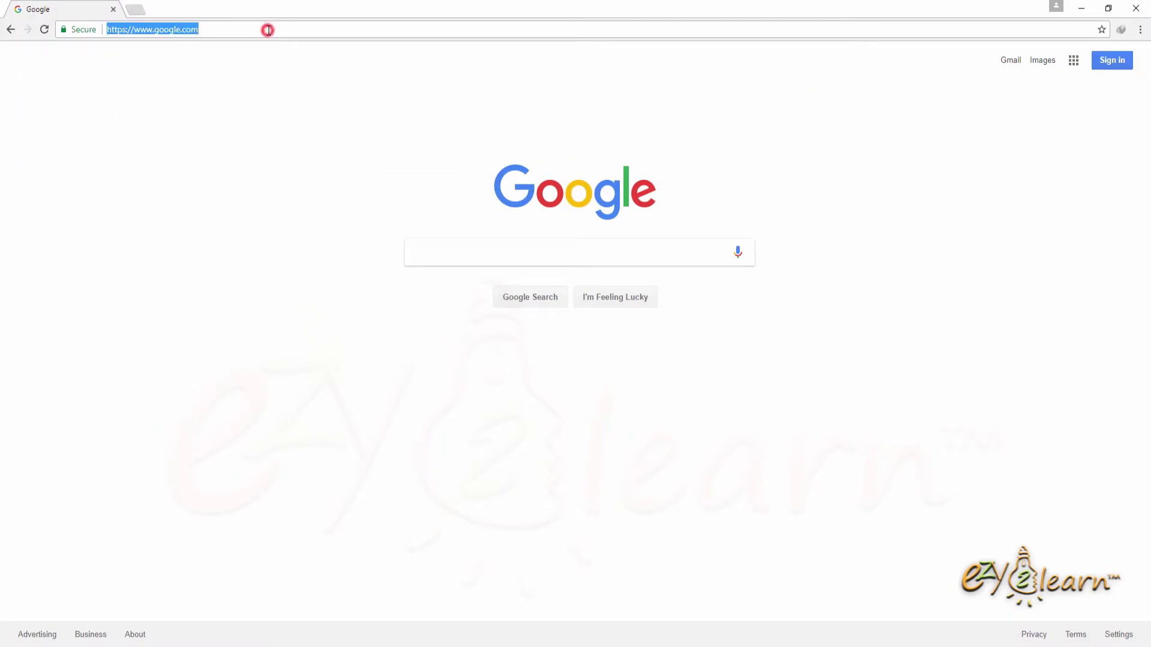
pyautogui.rightClick(268, 30)
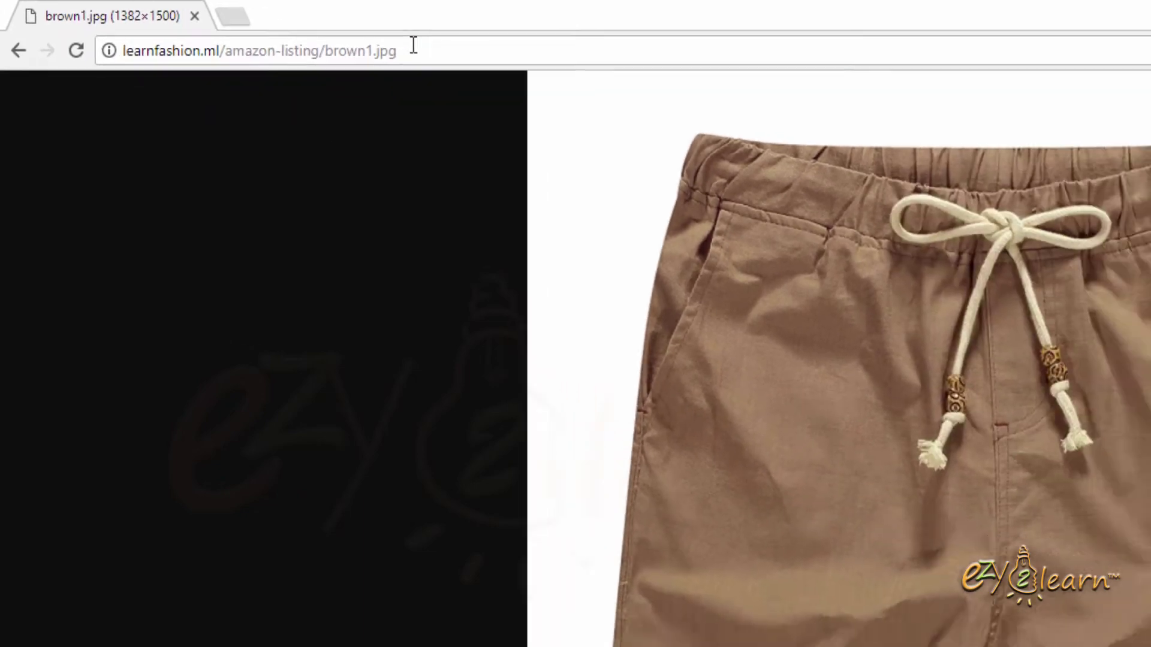
pyautogui.click(234, 29)
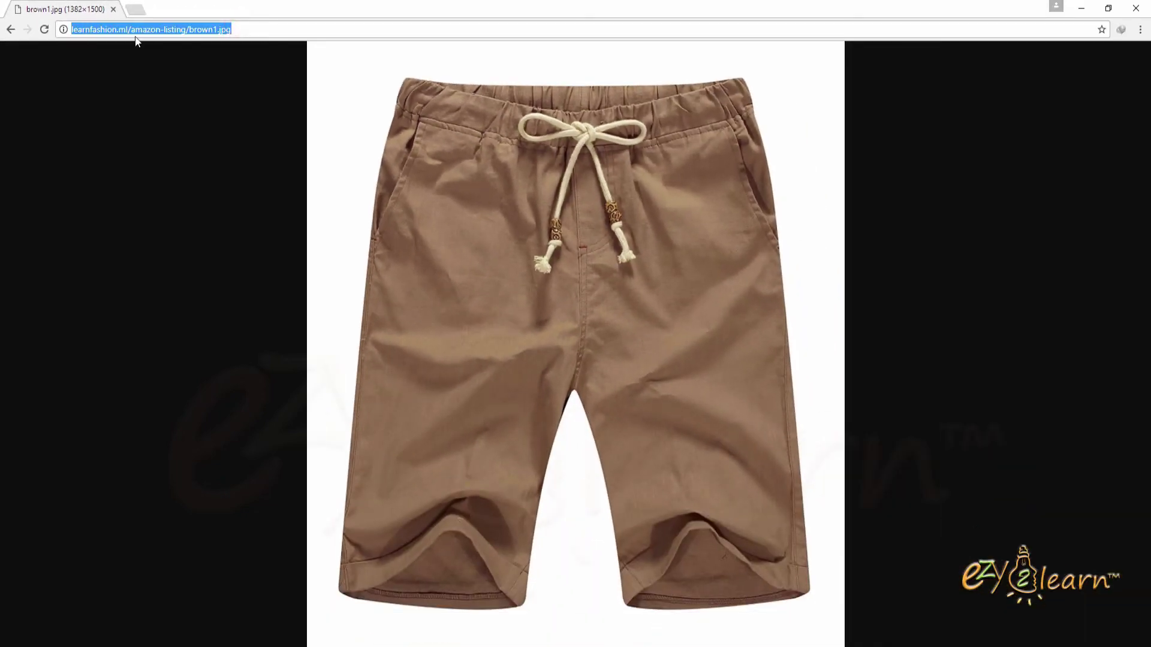
pyautogui.click(1079, 9)
# Step: Paste a copy of the brown1.jpg link onto line 2
pyautogui.click(286, 331)
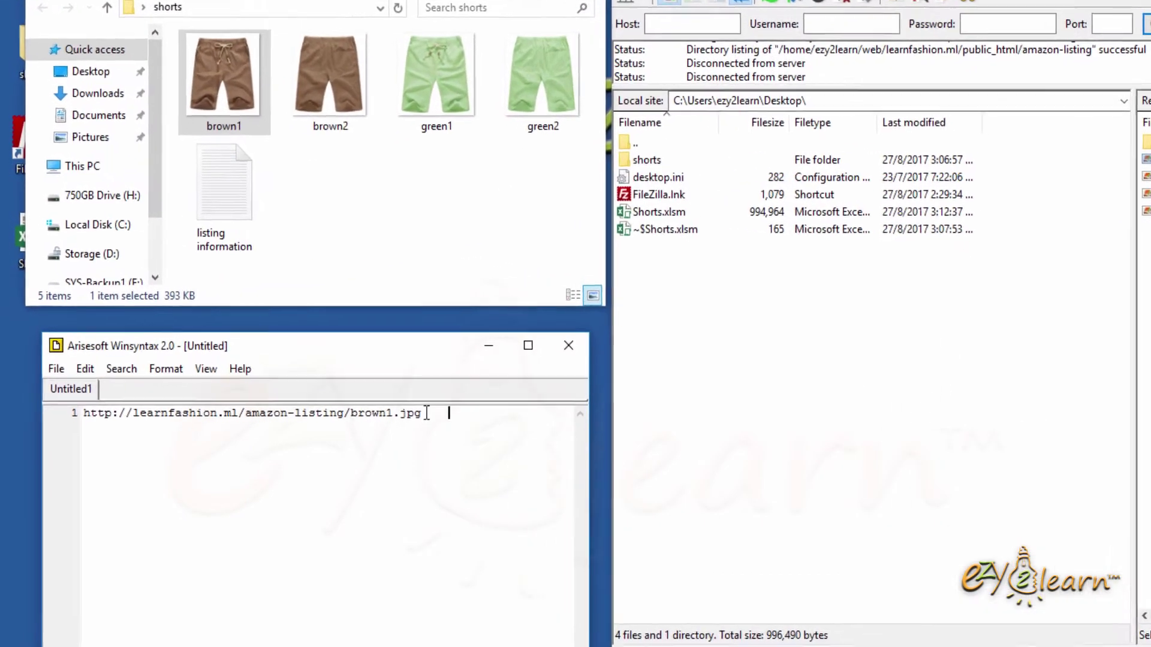
pyautogui.doubleClick(363, 384)
pyautogui.click(368, 383)
pyautogui.moveTo(507, 460); pyautogui.dragTo(95, 460)
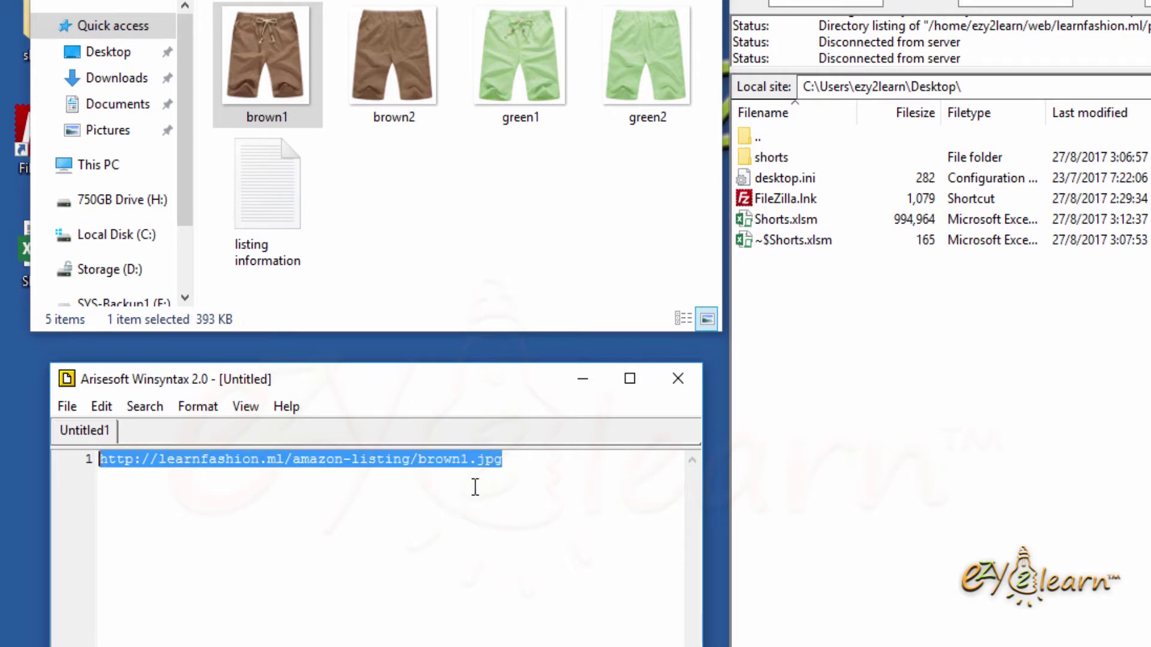
pyautogui.click(506, 465)
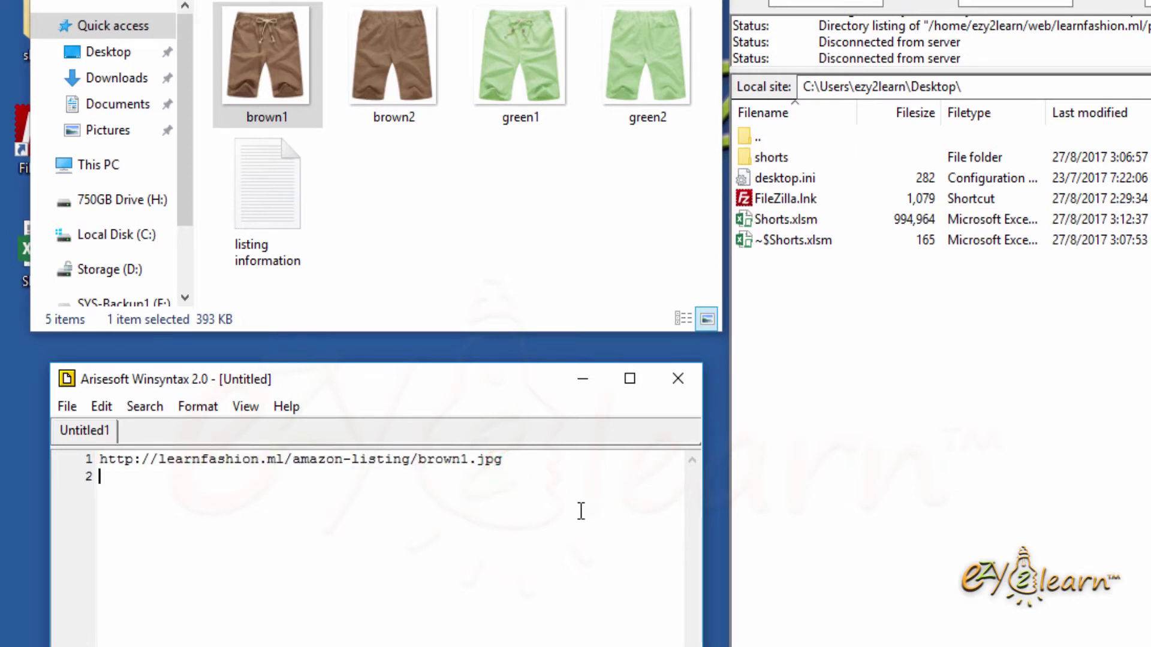
pyautogui.rightClick(104, 478)
pyautogui.click(148, 546)
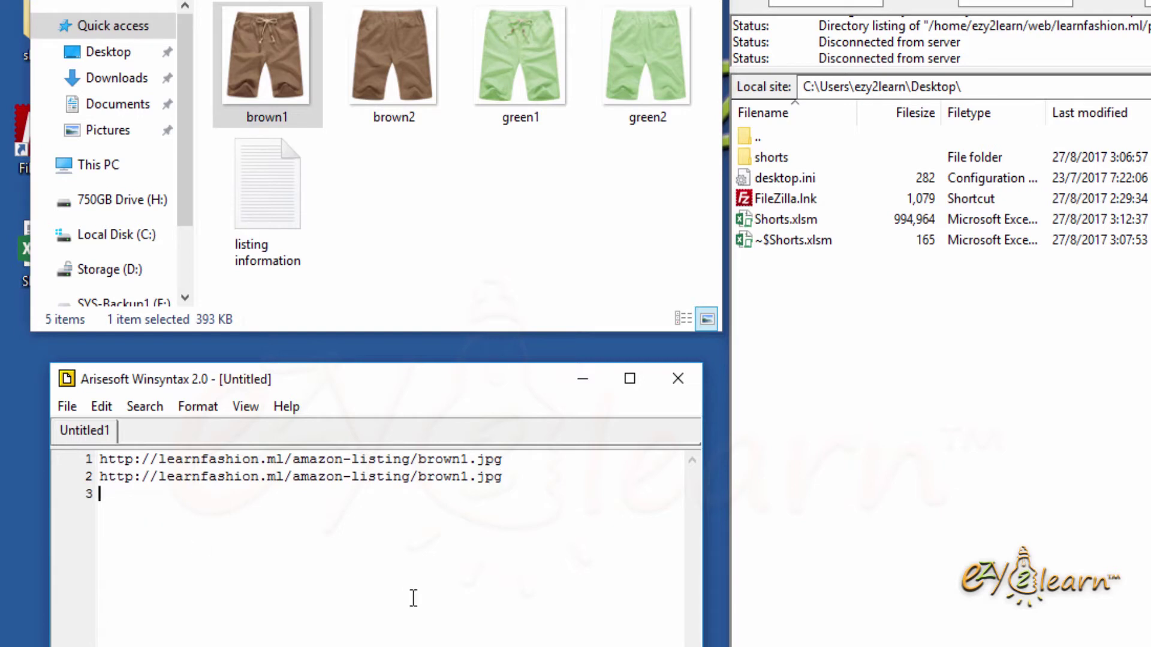
# Step: Paste the same link onto lines 3 and 4
pyautogui.rightClick(102, 496)
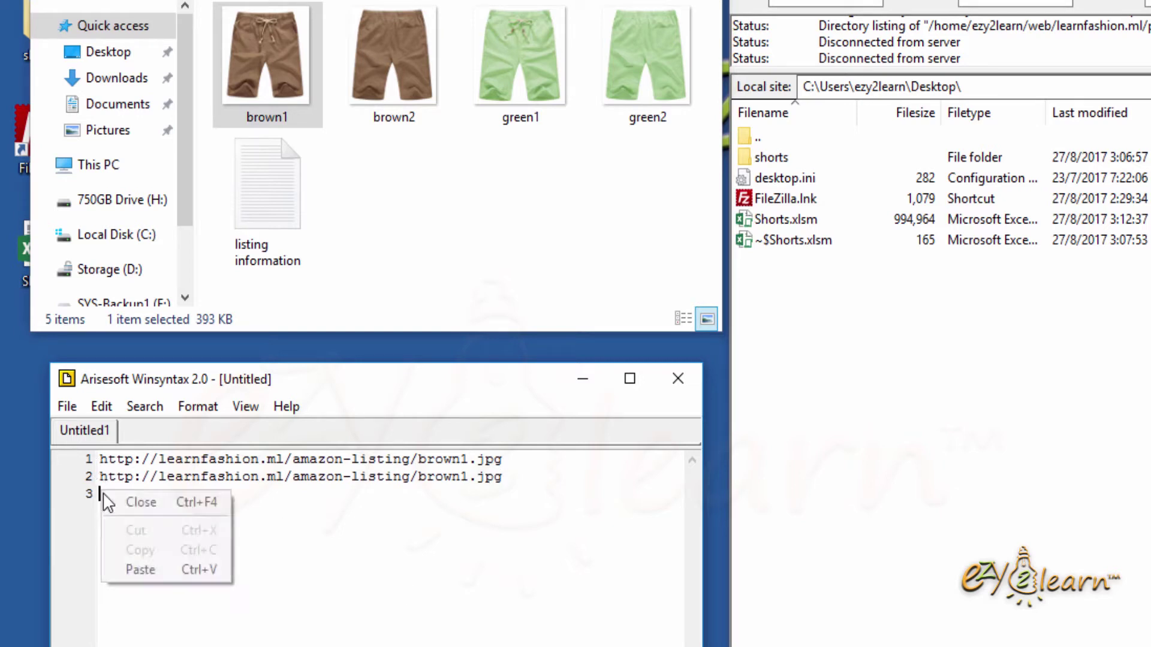
pyautogui.click(150, 572)
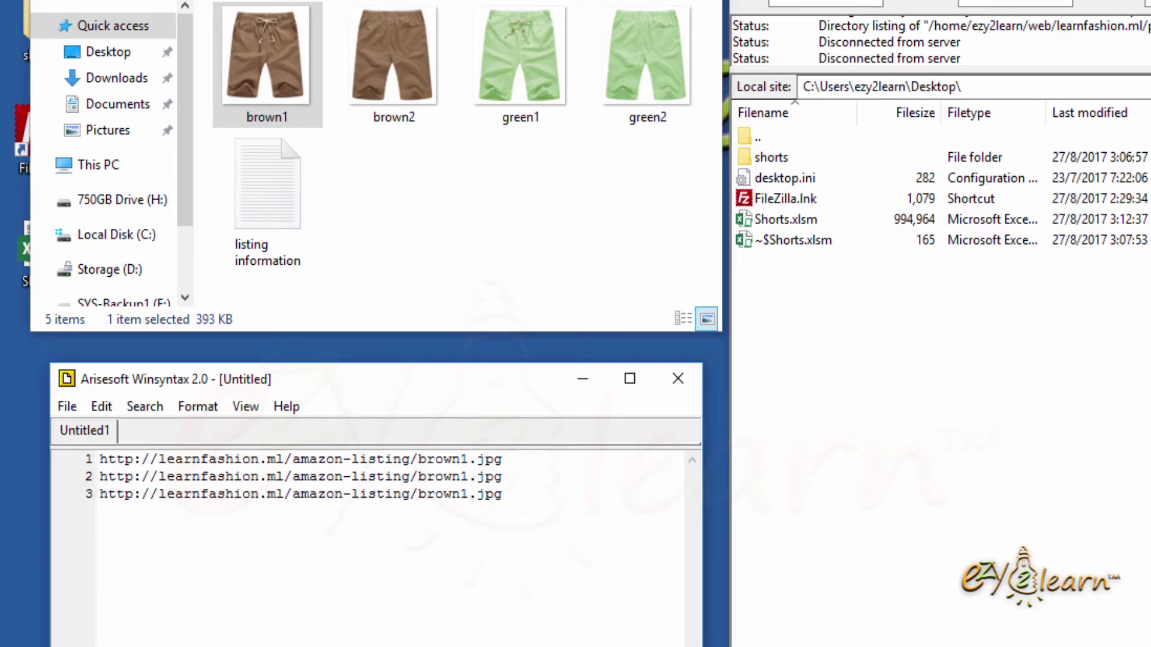
pyautogui.hotkey('alt', 'Tab')
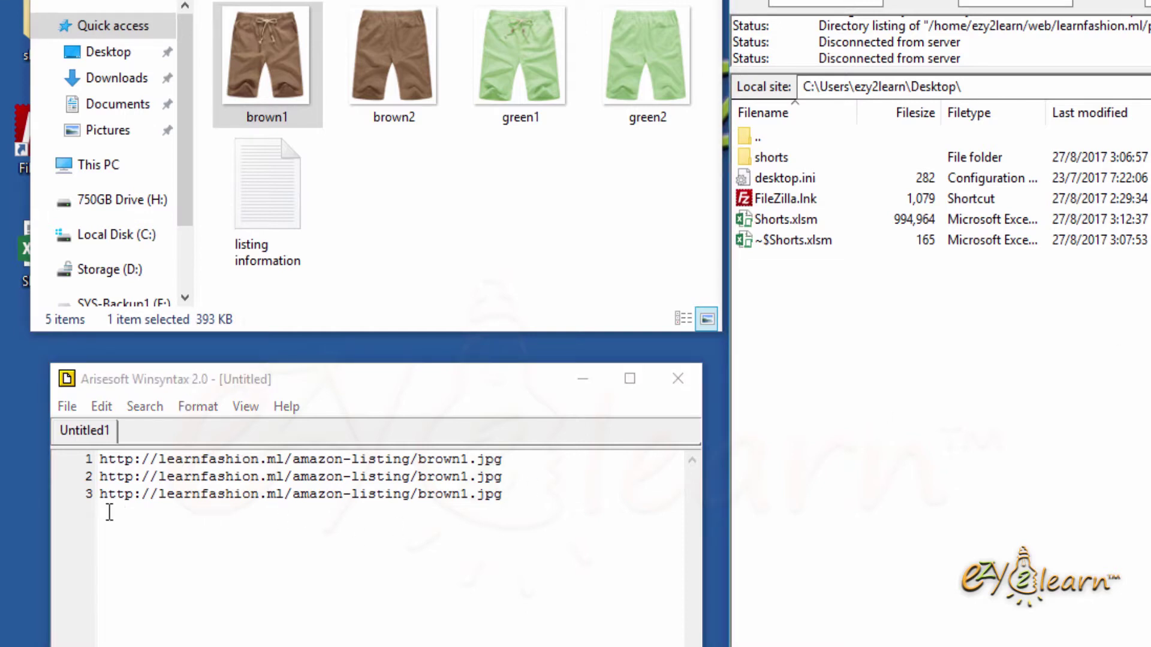
pyautogui.click(102, 508)
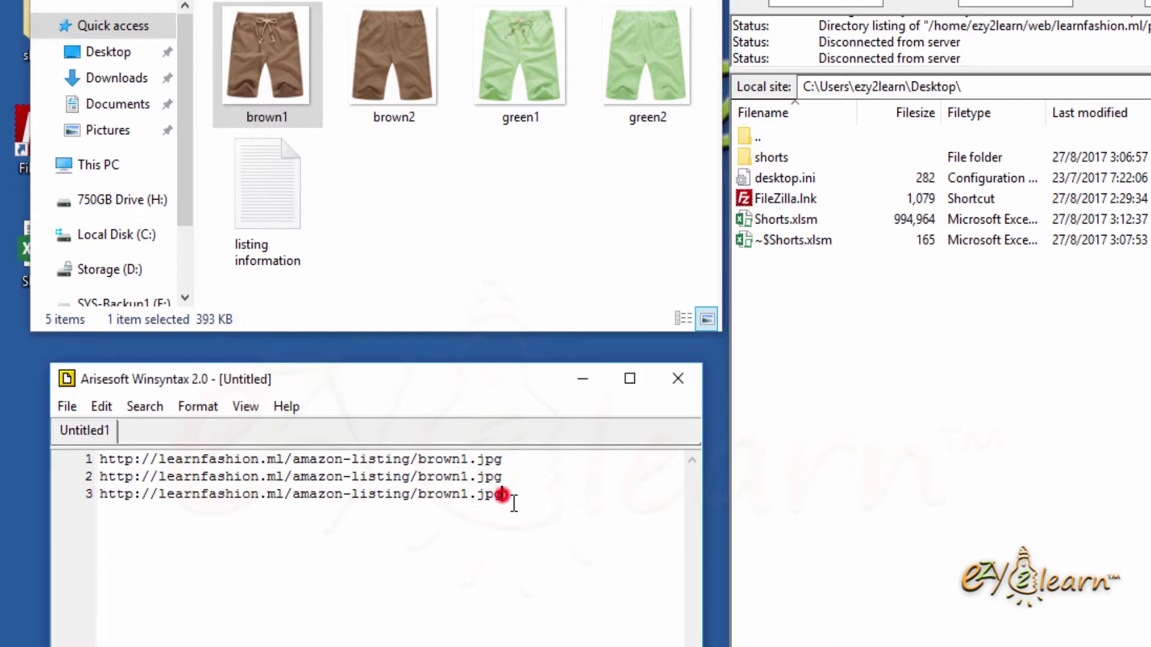
pyautogui.press('Return')
pyautogui.hotkey('ctrl', 'v')
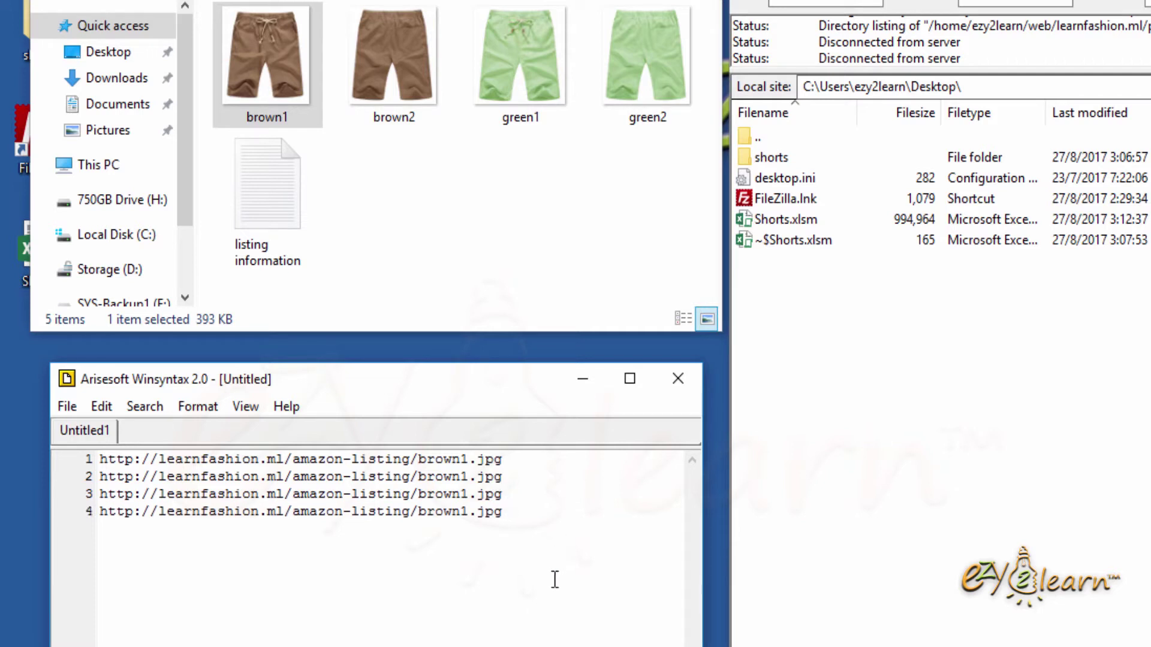
# Step: Edit line 2 to brown2 and lines 3 and 4 to green1
pyautogui.moveTo(460, 477); pyautogui.dragTo(468, 476)
pyautogui.write('2')
pyautogui.click(400, 90)
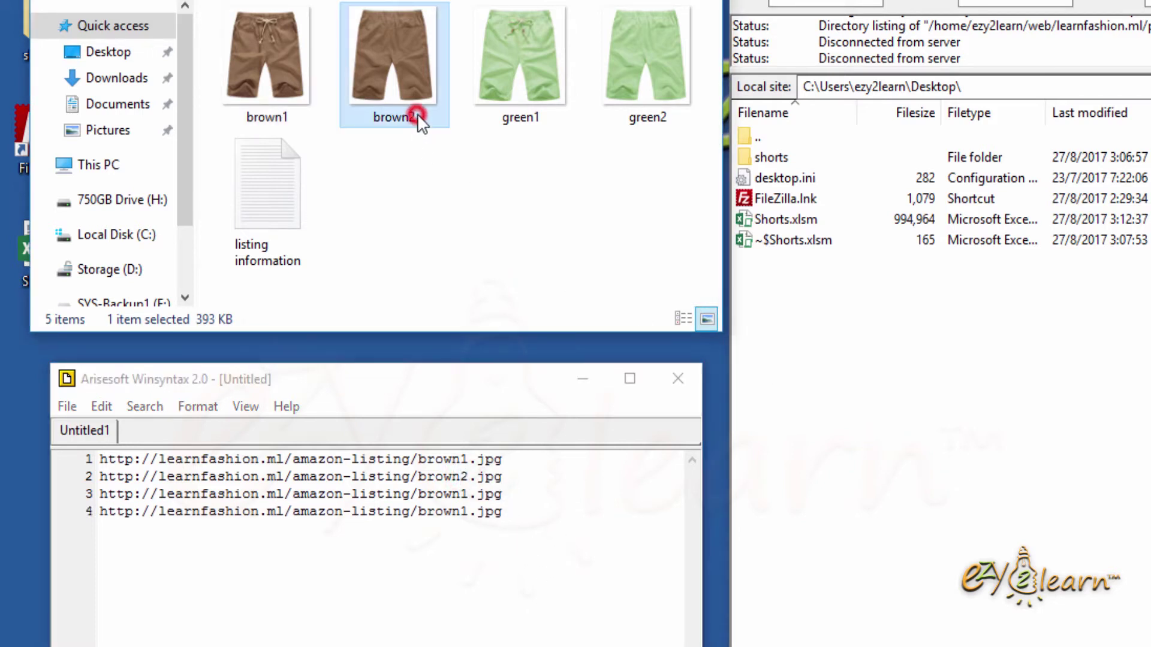
pyautogui.click(524, 90)
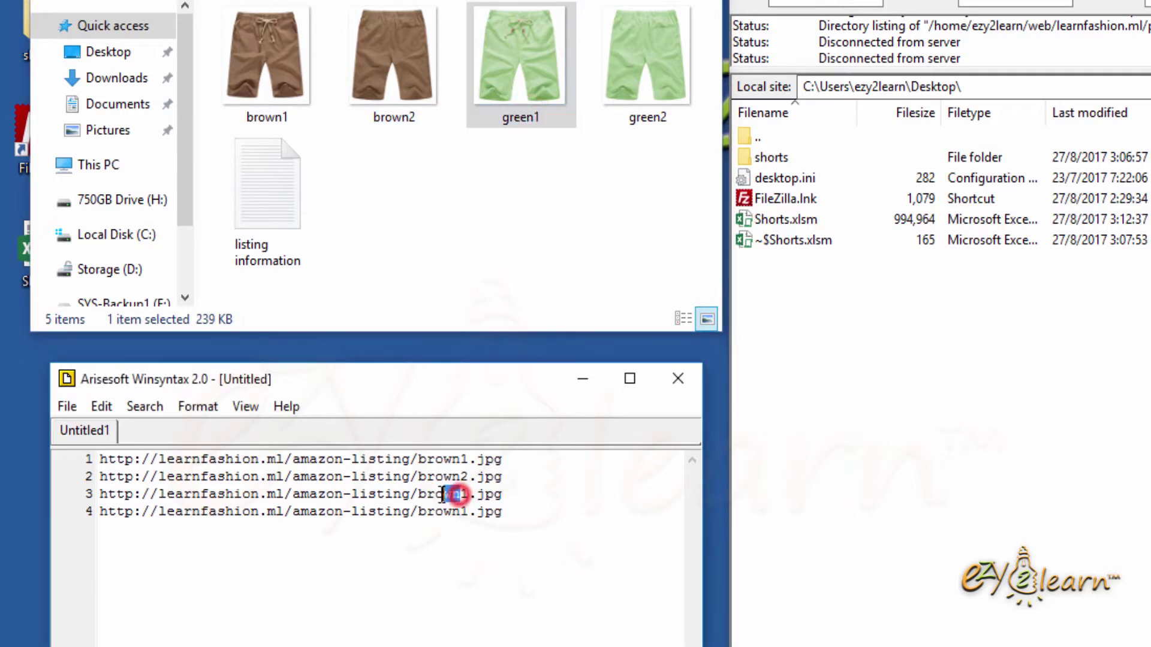
pyautogui.moveTo(462, 495); pyautogui.dragTo(418, 495)
pyautogui.write('gree')
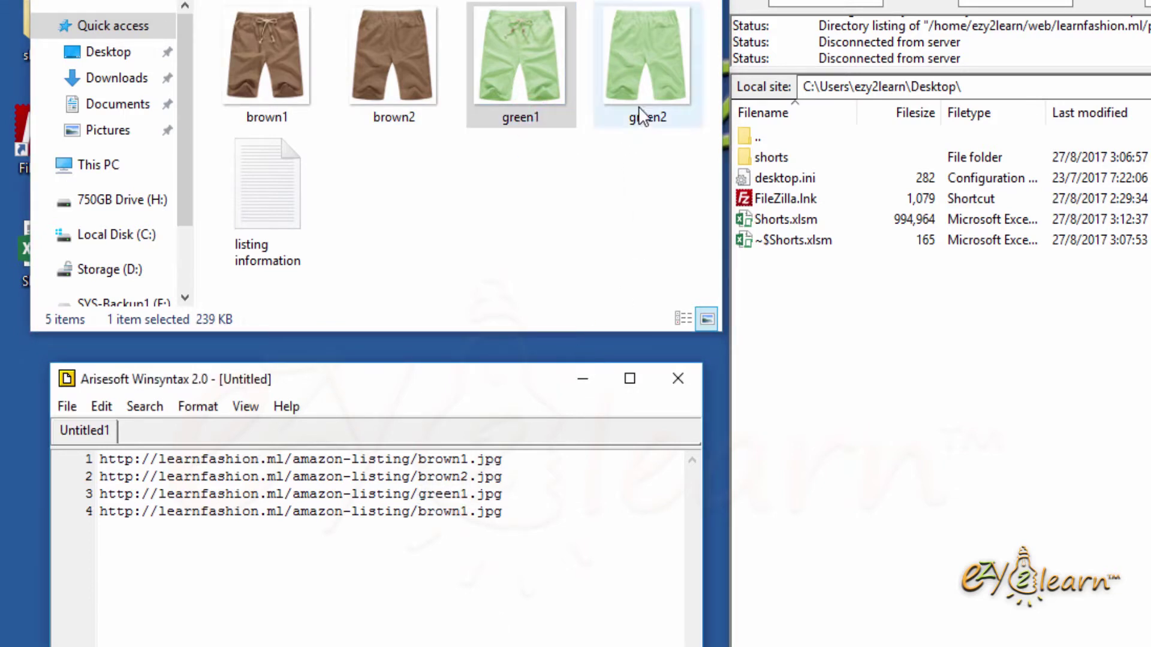
pyautogui.moveTo(462, 513); pyautogui.dragTo(418, 513)
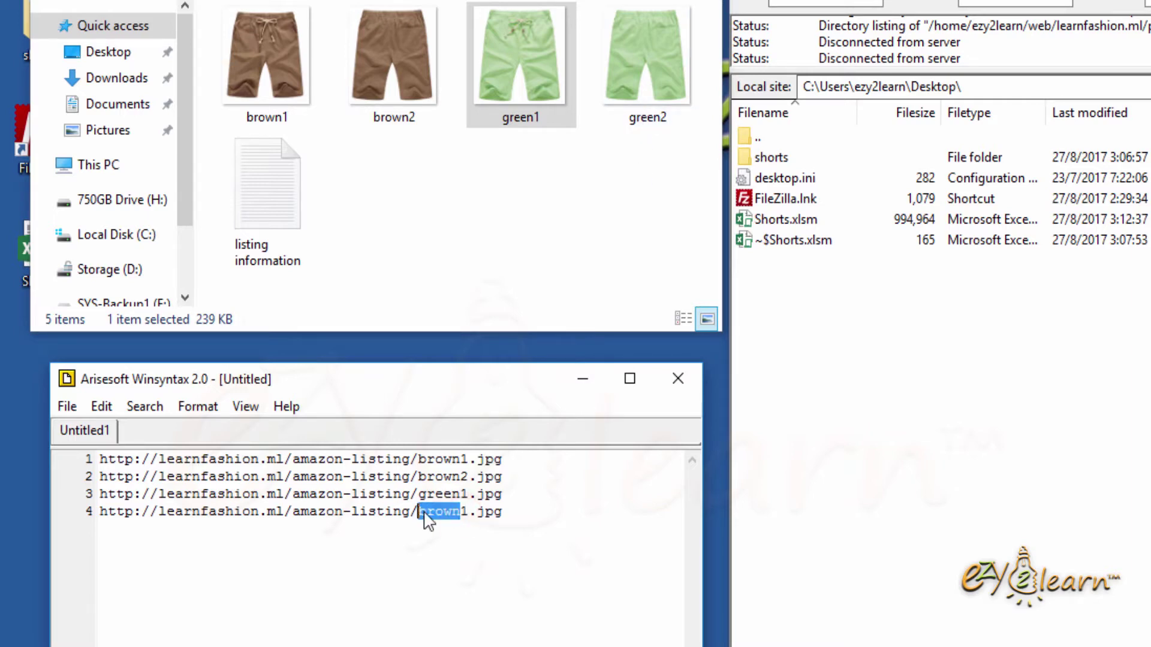
pyautogui.write('gree')
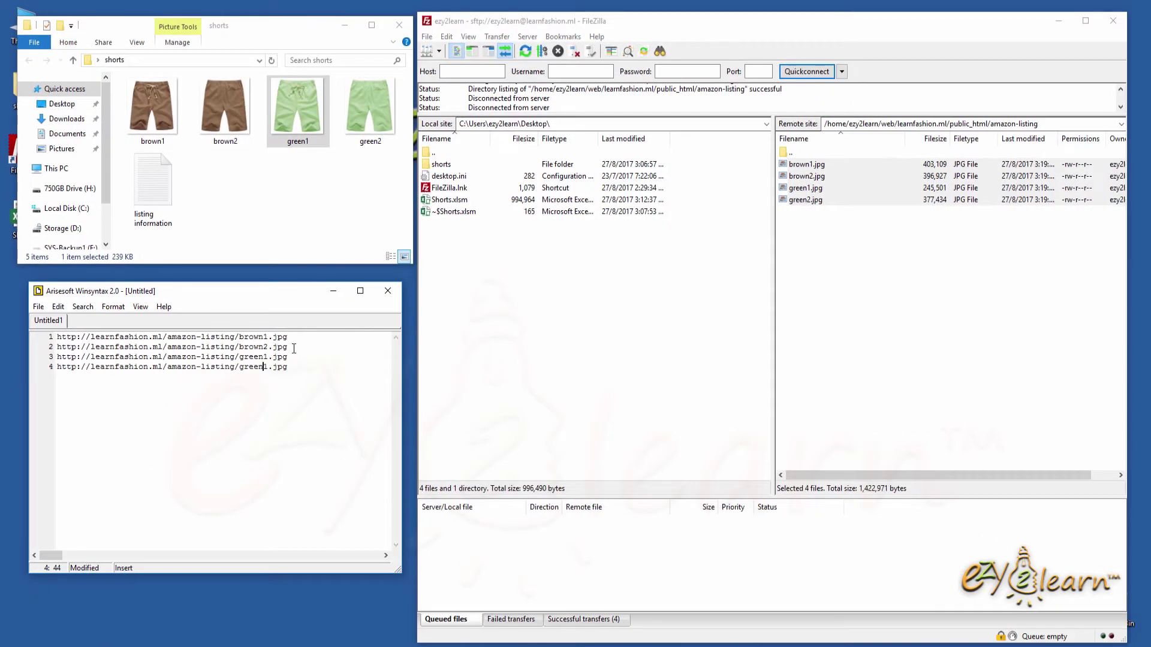
# Step: Open the brown2.jpg and green1.jpg links in Chrome to confirm both photos load
pyautogui.moveTo(294, 349); pyautogui.dragTo(43, 350)
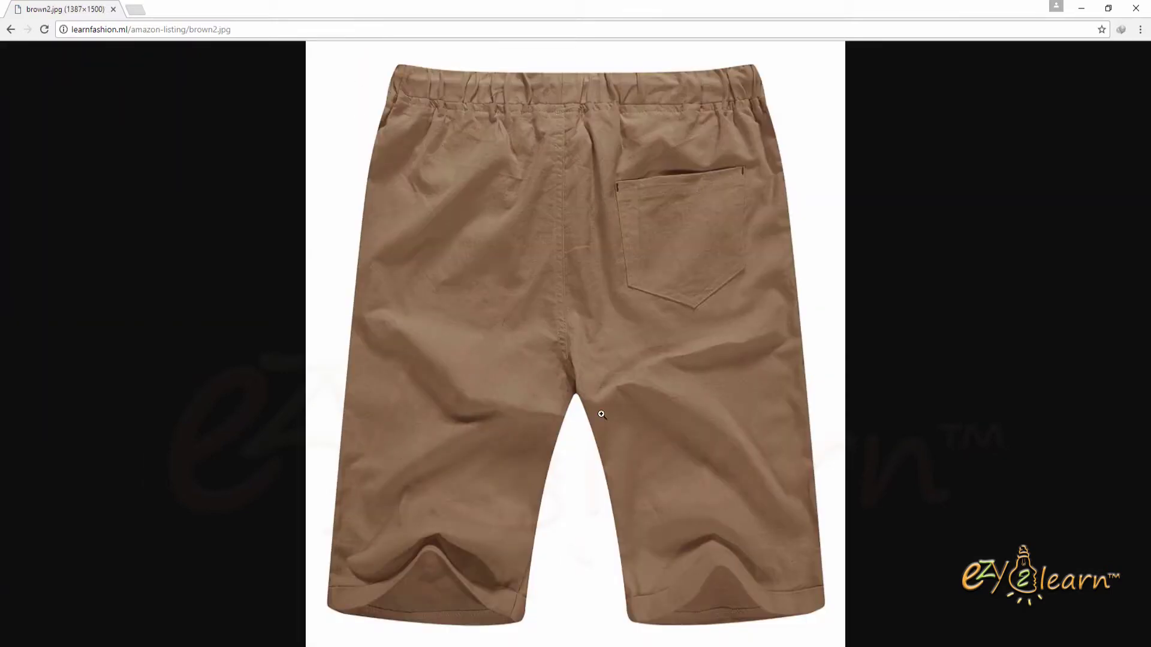
pyautogui.click(1079, 8)
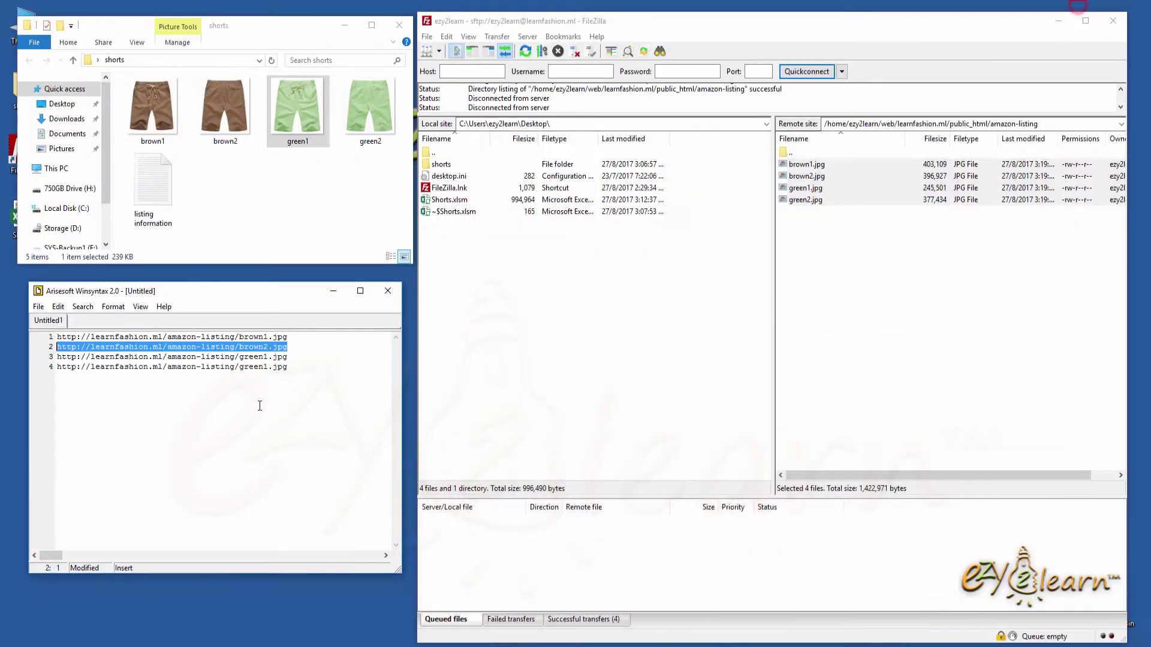
pyautogui.moveTo(300, 357); pyautogui.dragTo(58, 360)
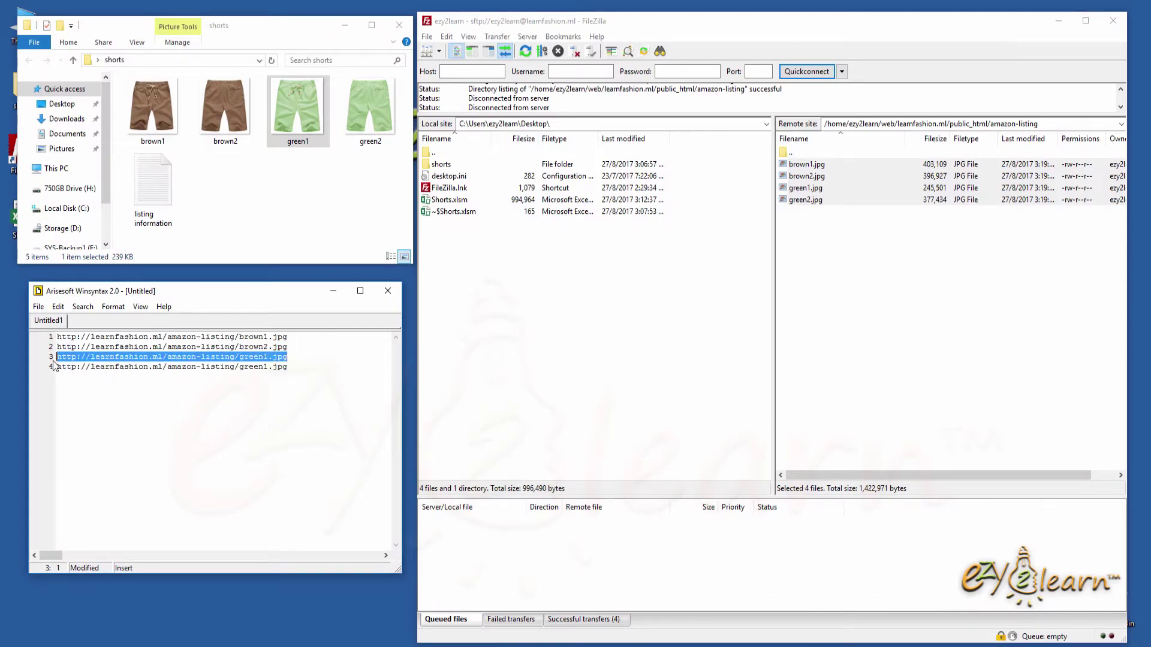
pyautogui.click(497, 643)
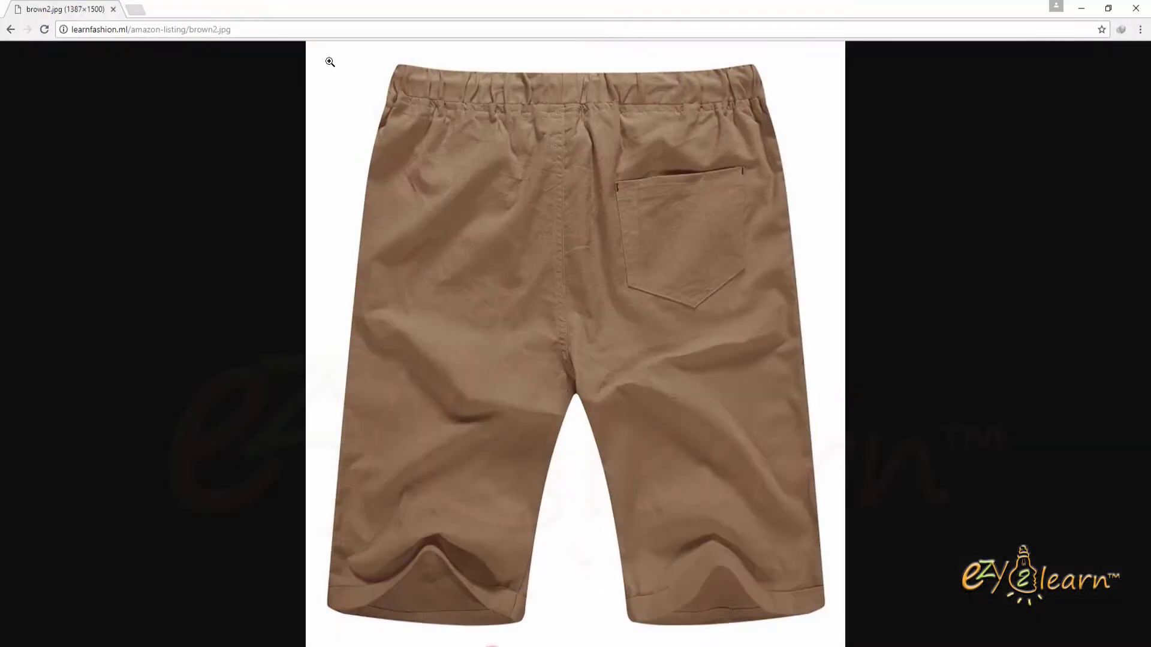
pyautogui.click(320, 33)
pyautogui.write('http://learnfashion.ml/amazon-listing/green1.jpg')
pyautogui.press('Return')
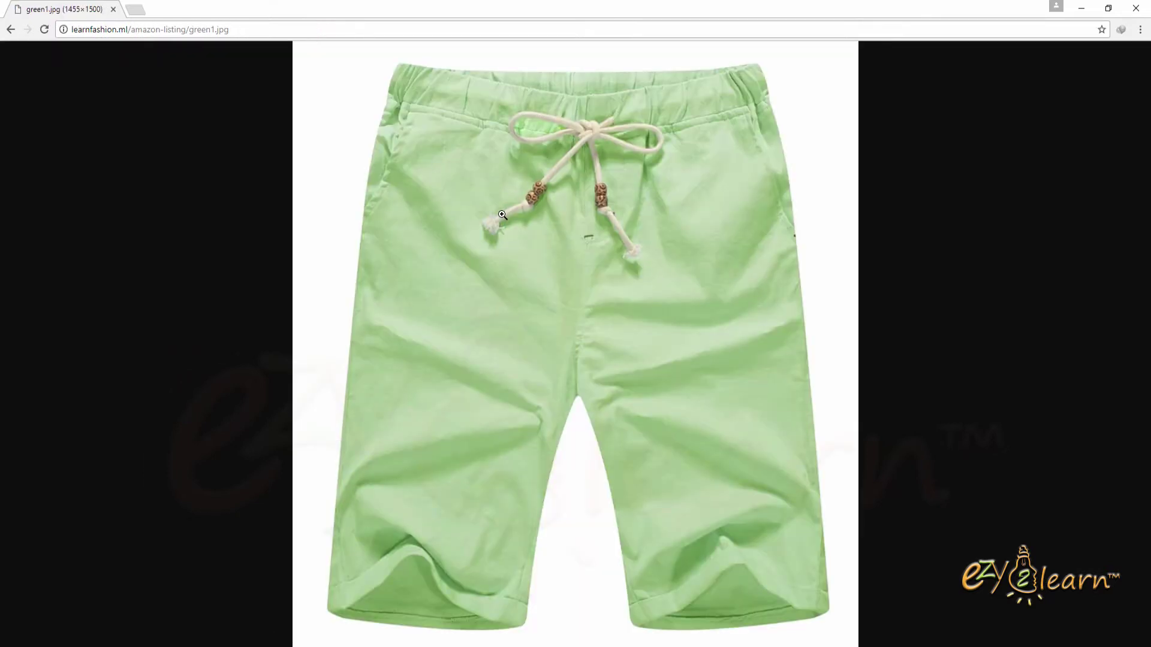
pyautogui.click(1081, 9)
# Step: Copy the brown1.jpg link from line 1
pyautogui.click(335, 372)
pyautogui.moveTo(289, 337); pyautogui.dragTo(60, 337)
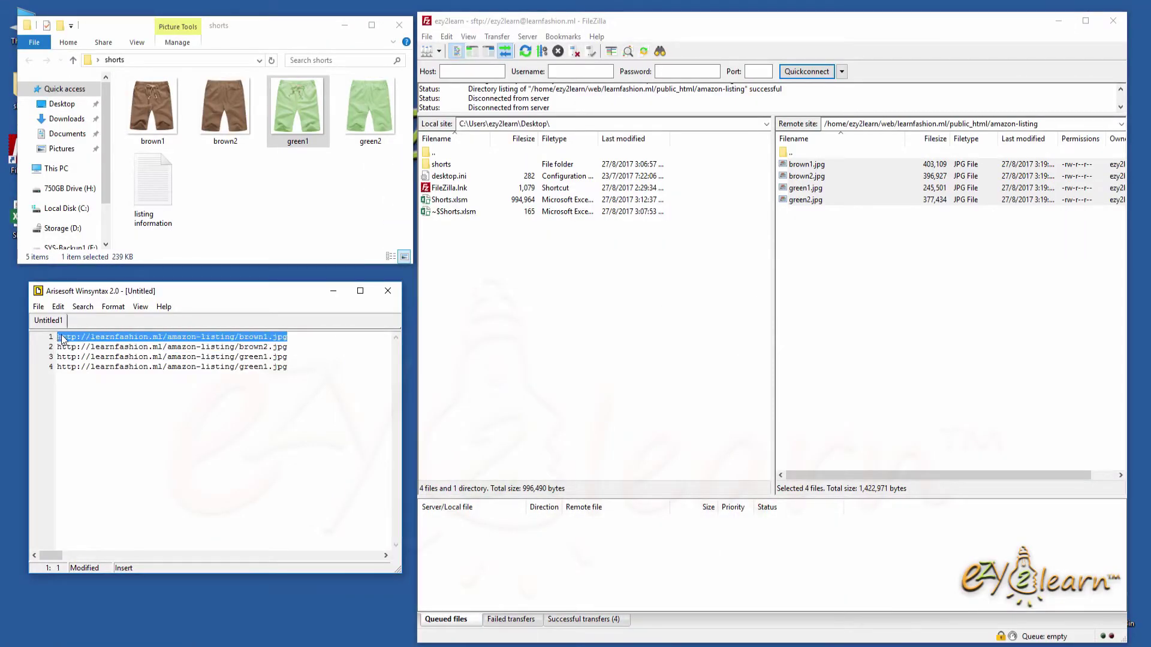
pyautogui.rightClick(124, 339)
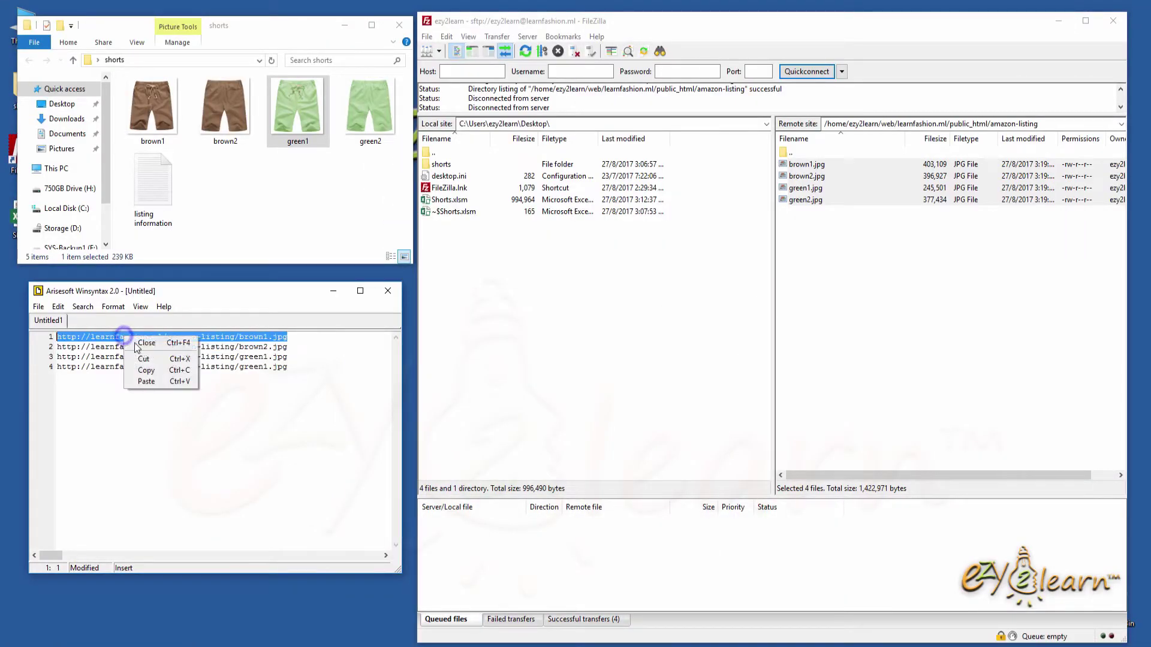
pyautogui.click(154, 371)
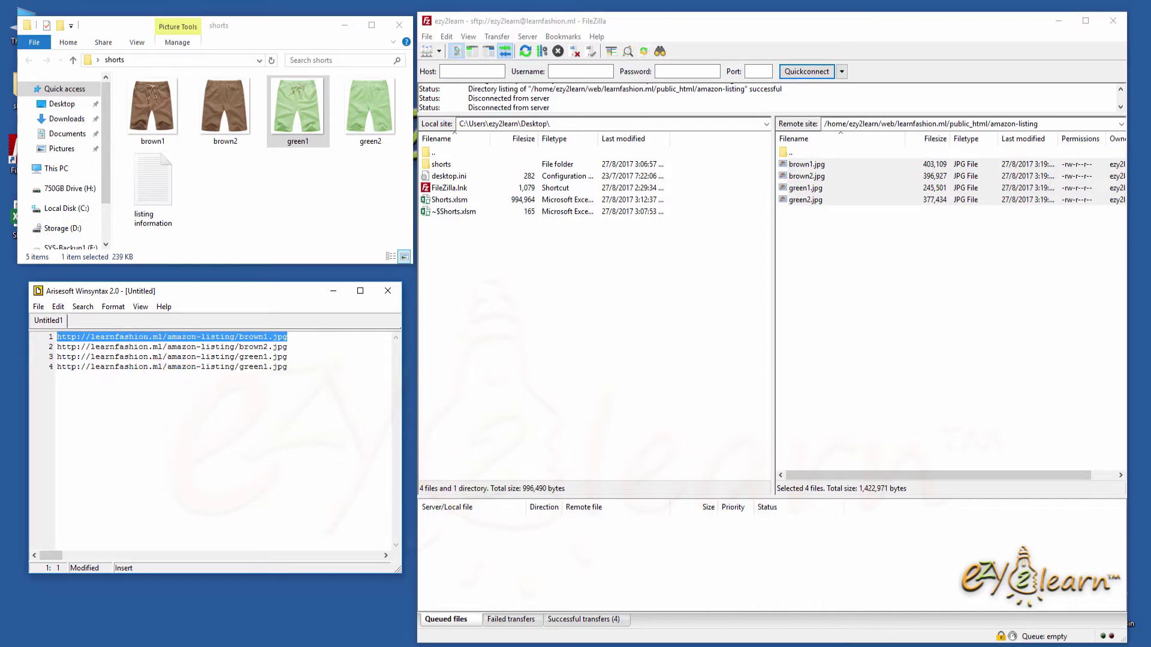
# Step: Paste the brown1.jpg URL into the parent row's Main Image Url cell R4
pyautogui.hotkey('alt', 'Tab')
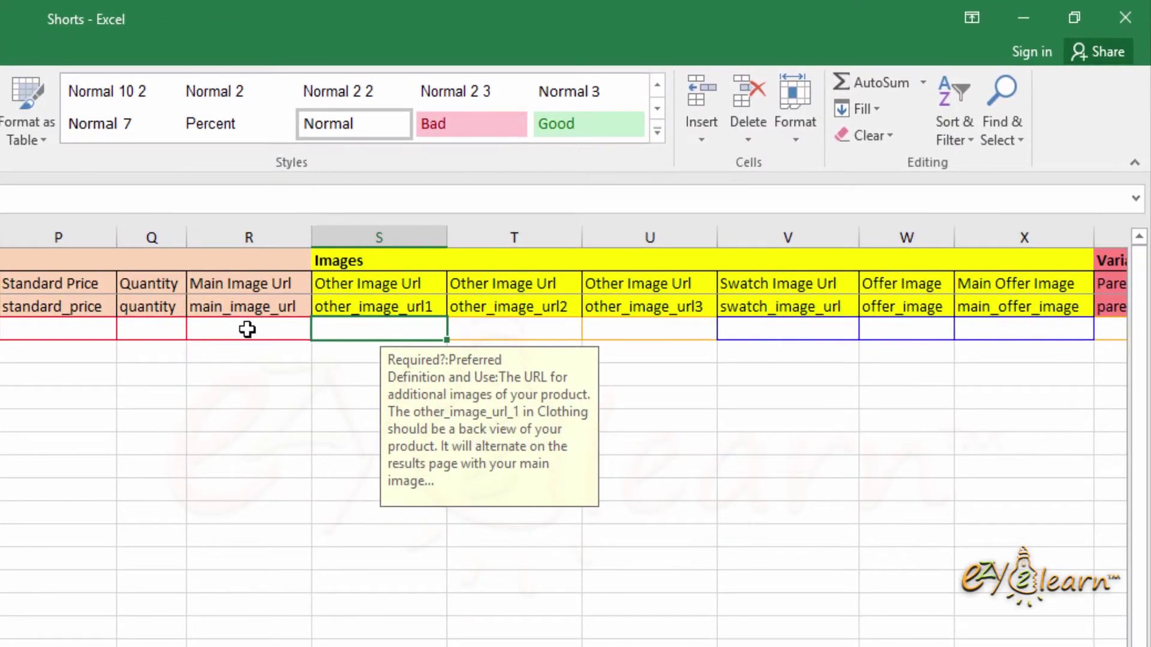
pyautogui.click(247, 330)
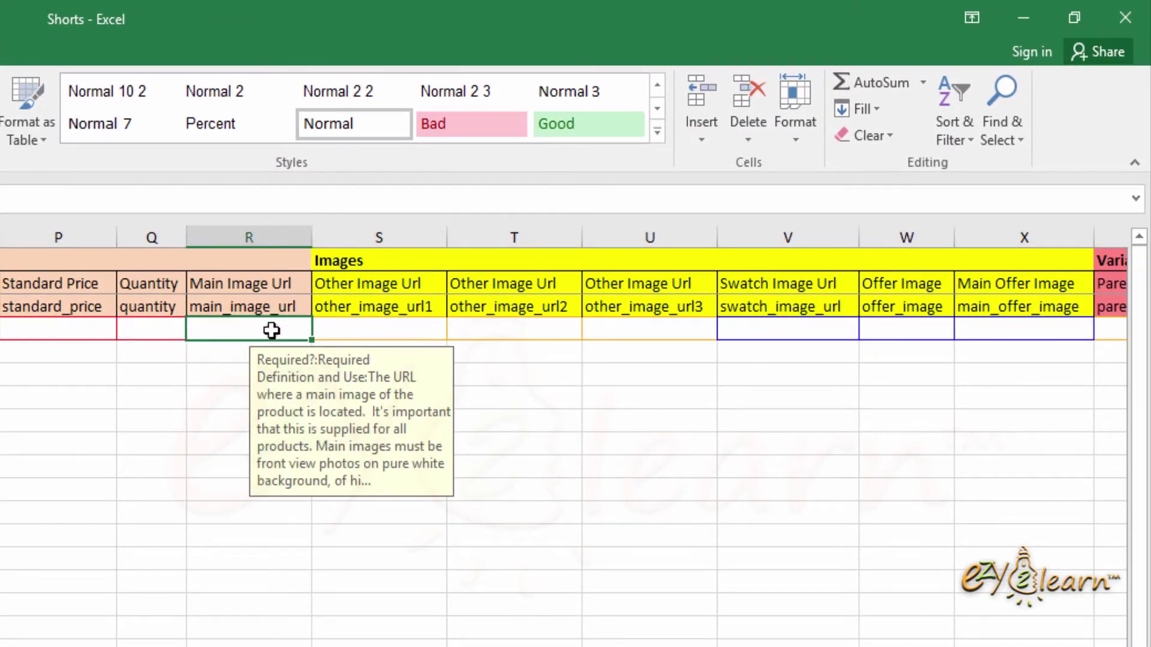
pyautogui.rightClick(272, 330)
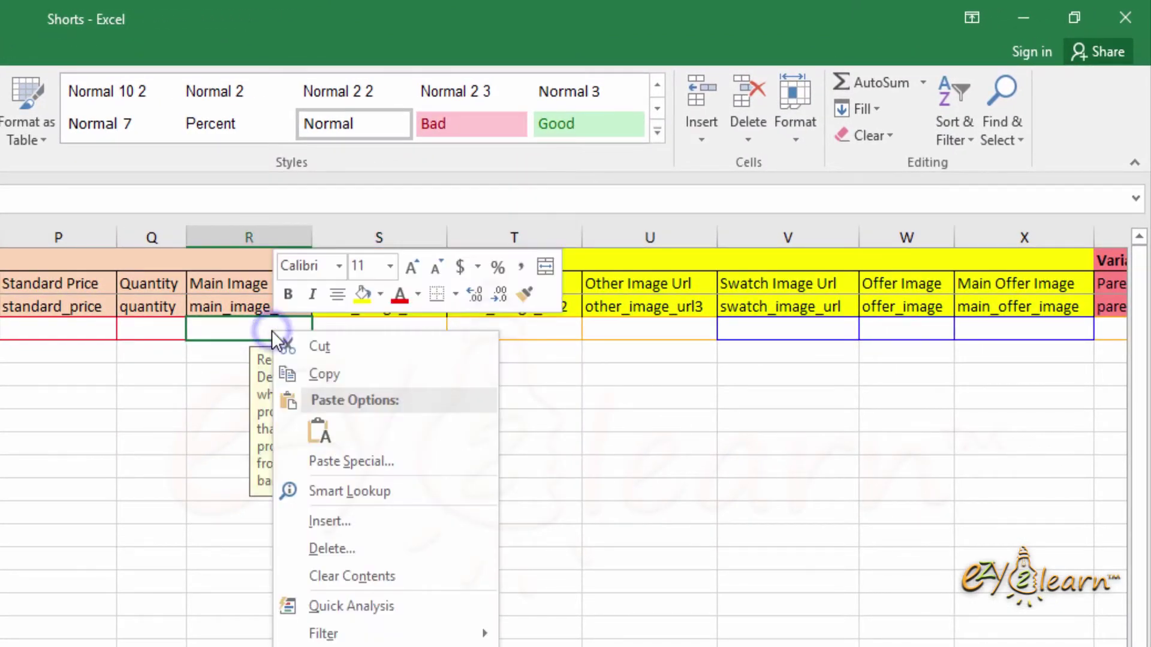
pyautogui.click(321, 431)
# Step: Scroll right to the Variation columns and select the parent row's Parentage cell Y4
pyautogui.hscroll(2, 336, 626)
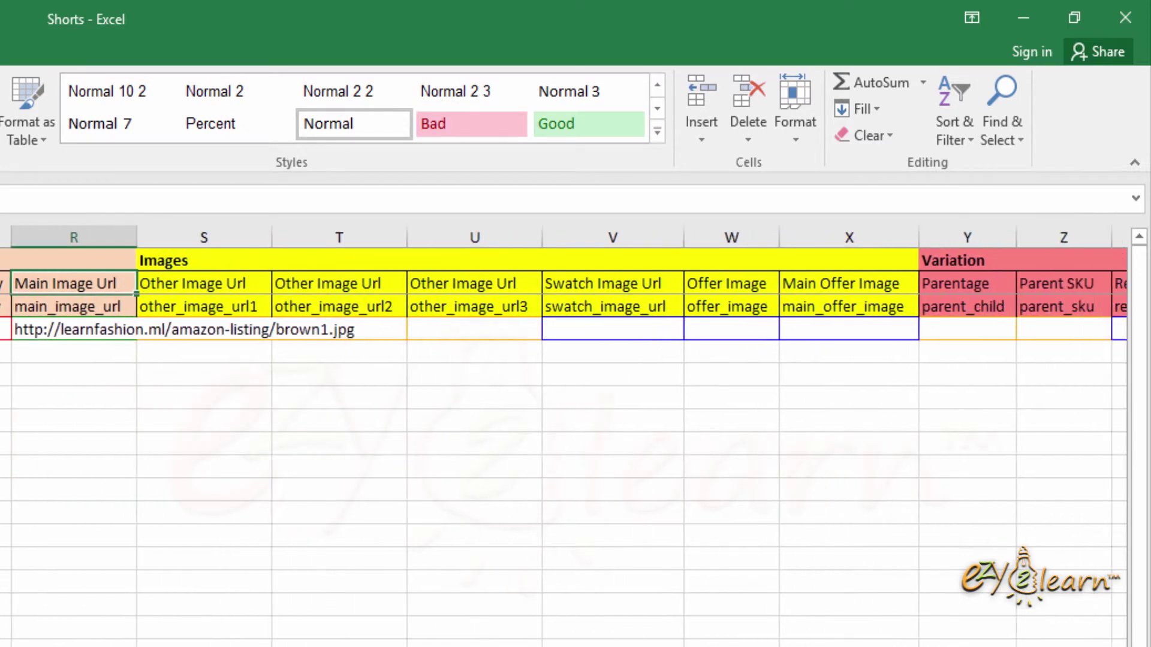
pyautogui.hscroll(4, 564, 437)
pyautogui.hscroll(1, 563, 438)
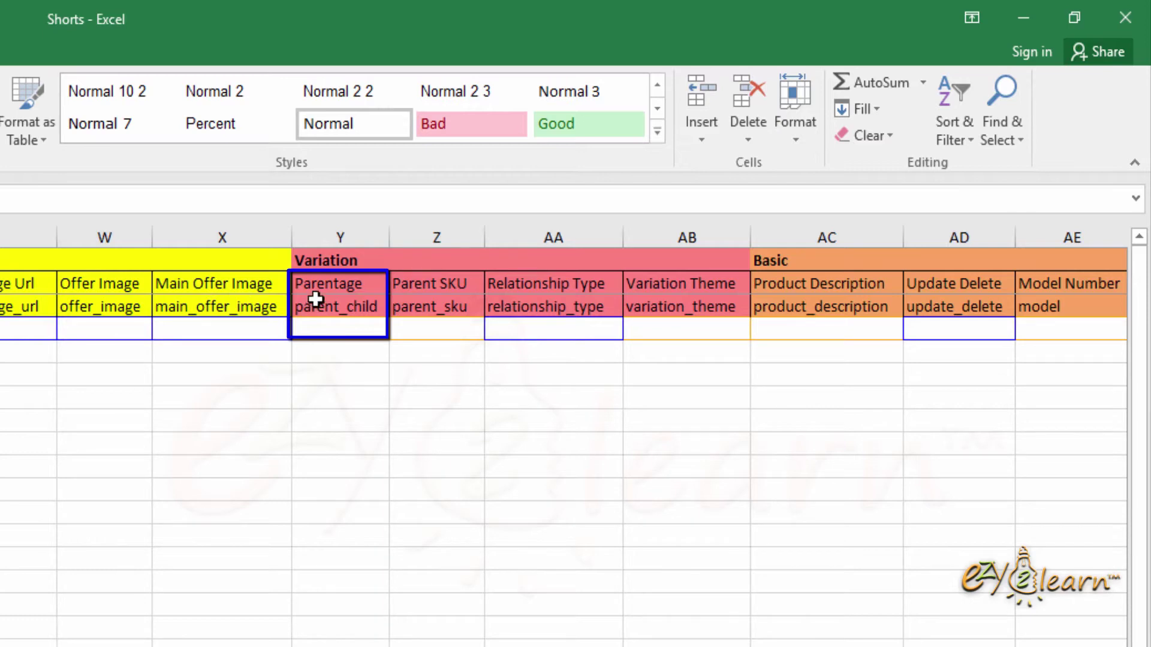
pyautogui.click(340, 329)
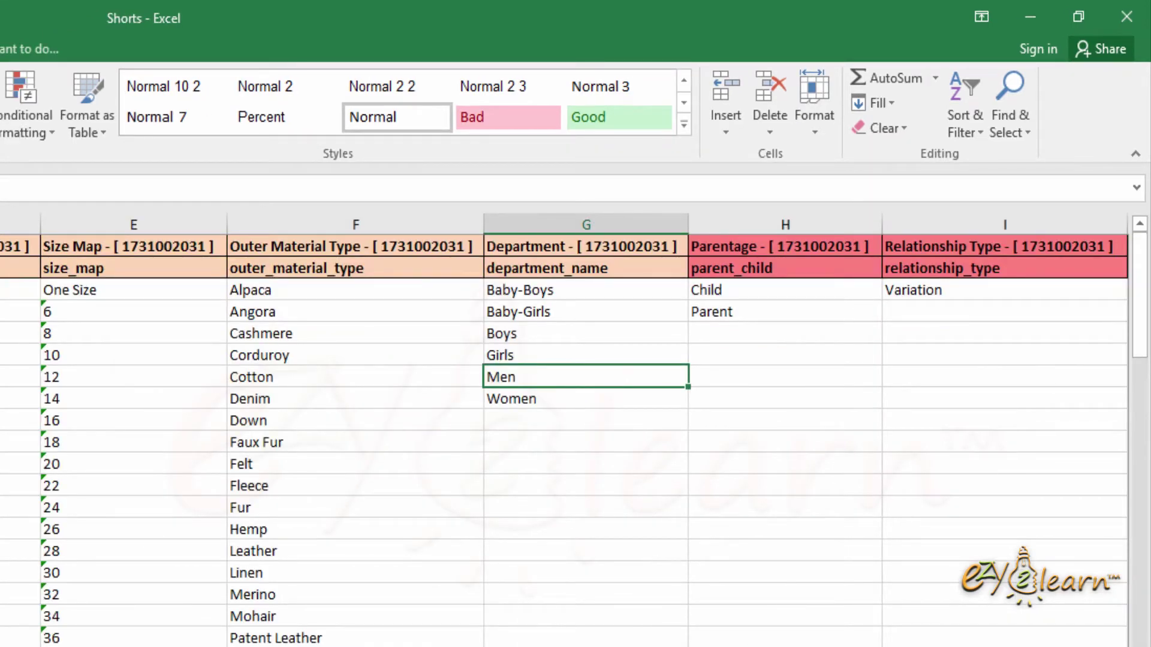
# Step: Copy 'Parent' from the Valid Values sheet into the parent row's Parentage cell Y4
pyautogui.click(739, 316)
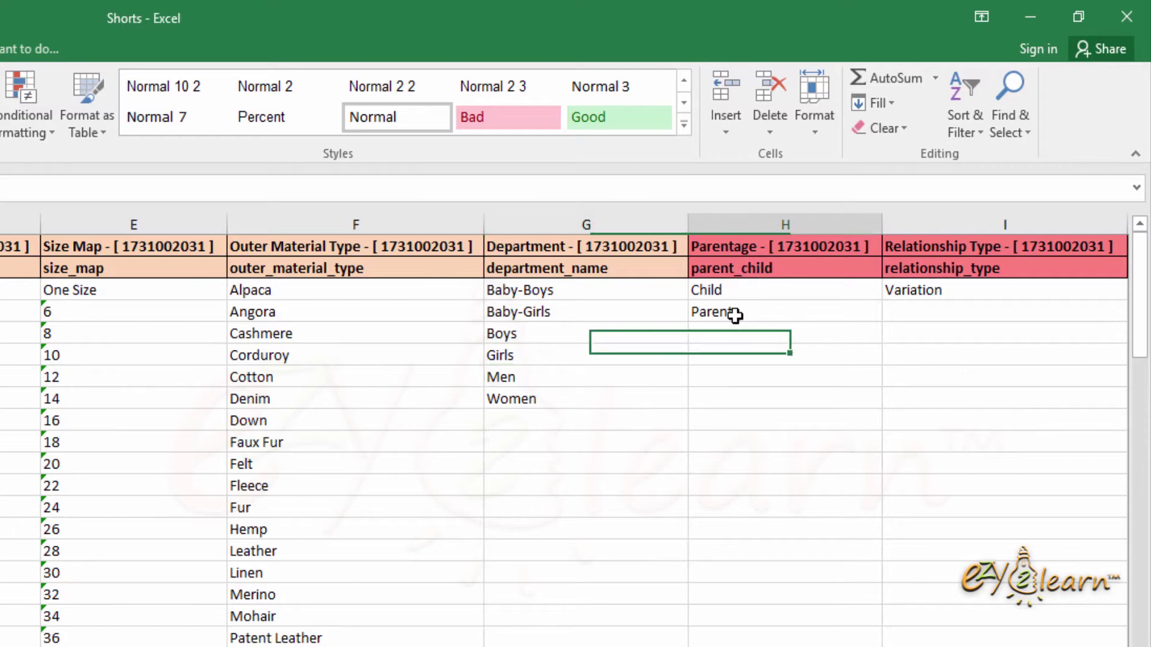
pyautogui.rightClick(778, 313)
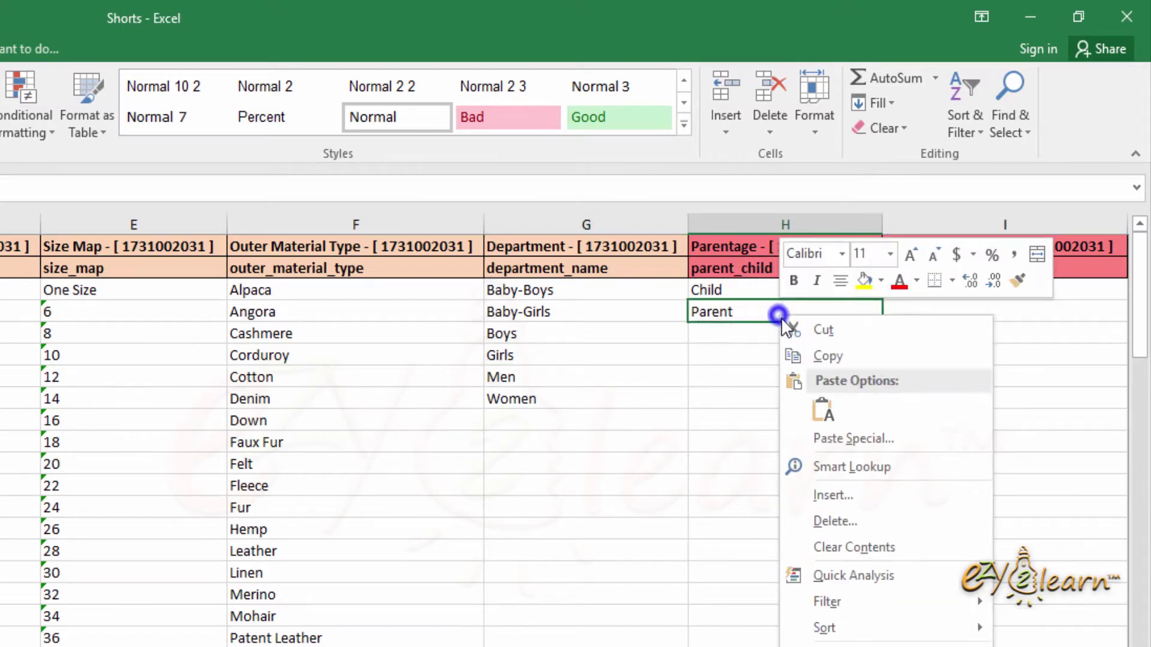
pyautogui.click(829, 354)
pyautogui.hotkey('ctrl', 'pageup')
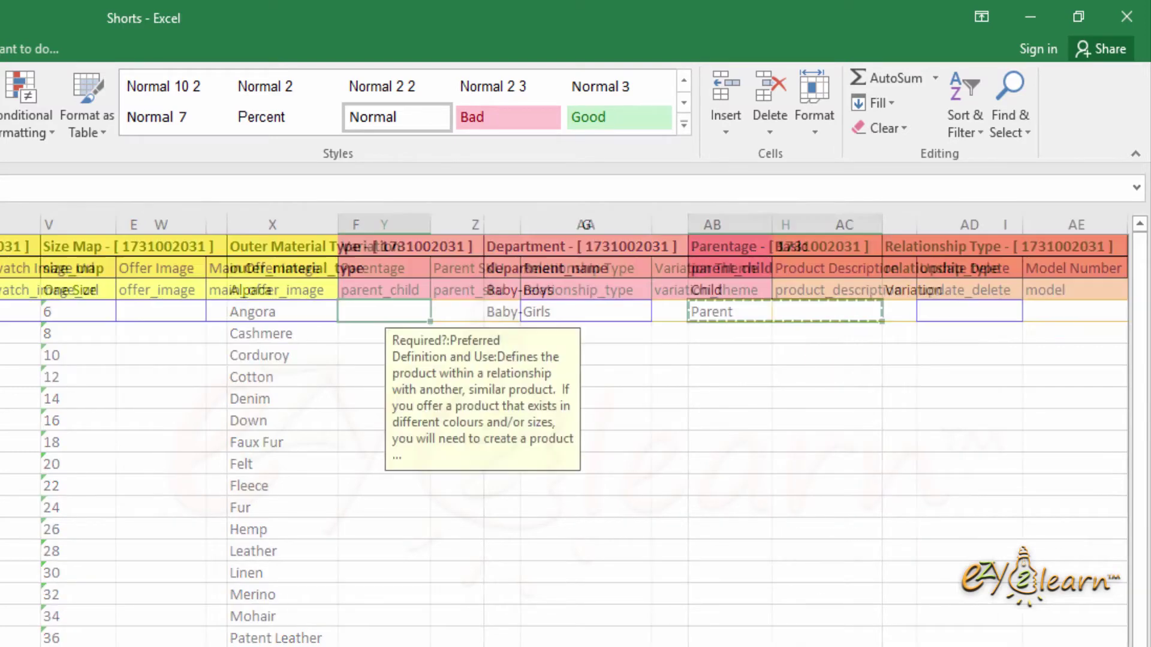
pyautogui.rightClick(385, 308)
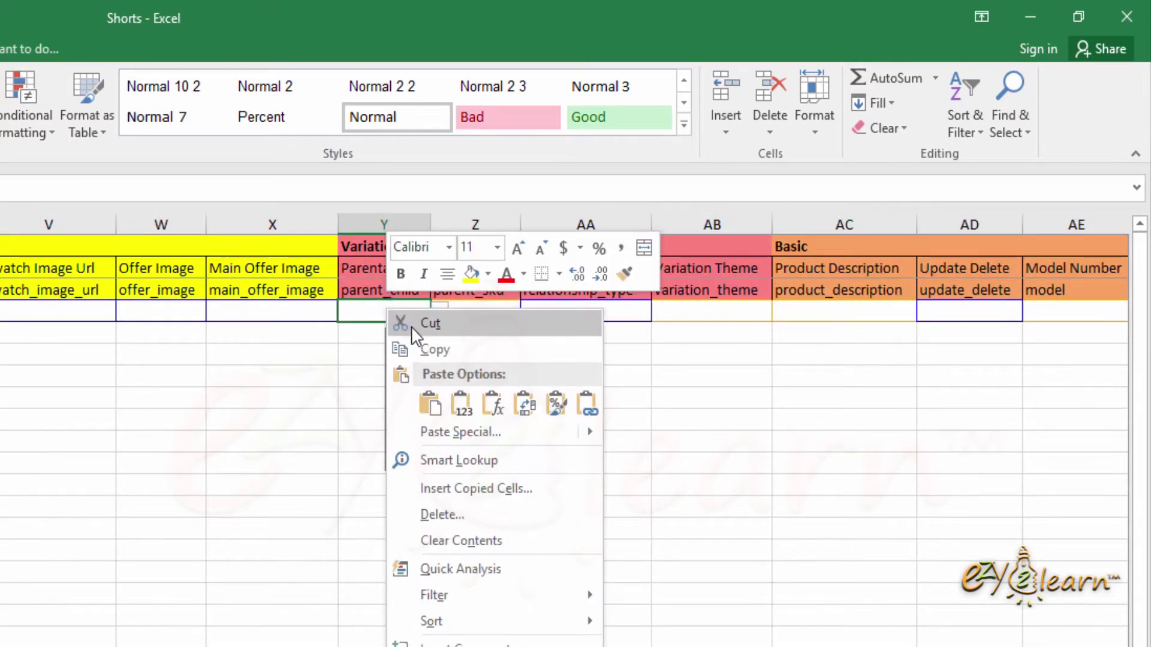
pyautogui.click(429, 404)
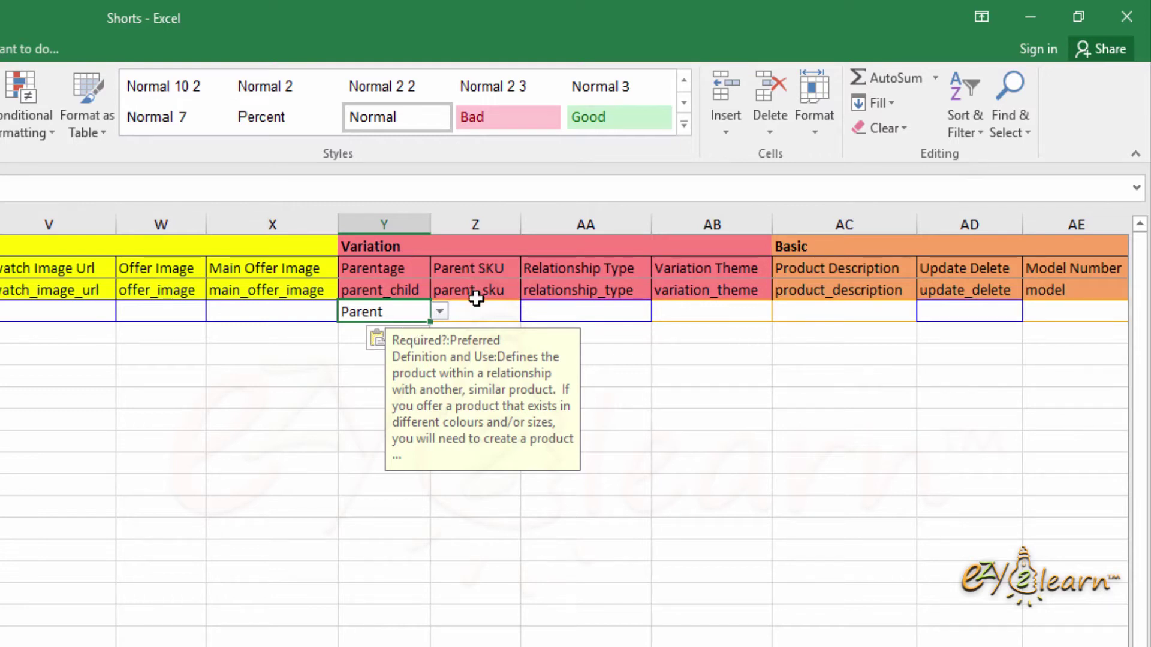
# Step: Review the Parent SKU and relationship_type fields, then go back to the Valid Values sheet
pyautogui.click(483, 309)
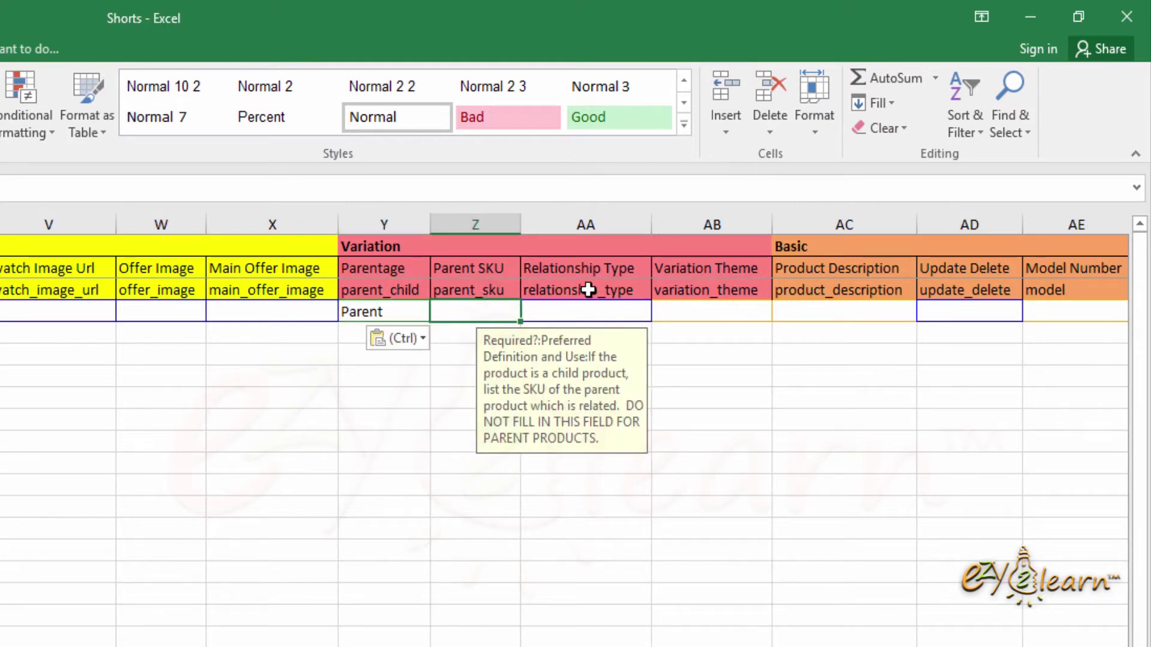
pyautogui.click(590, 290)
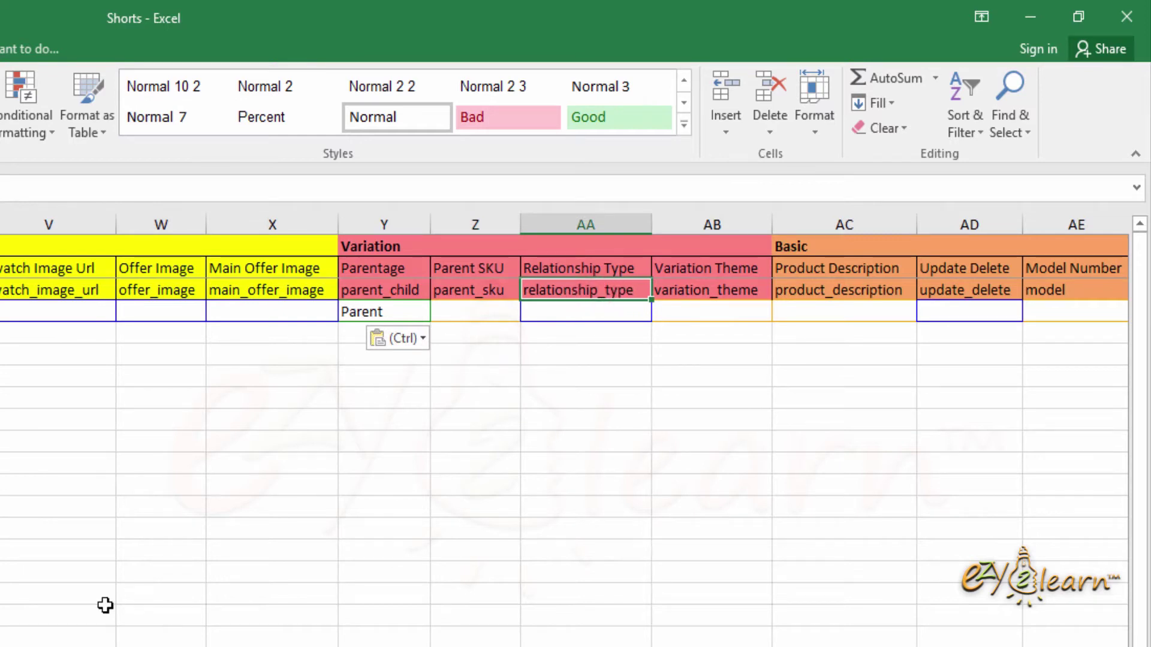
pyautogui.hotkey('ctrl', 'pagedown')
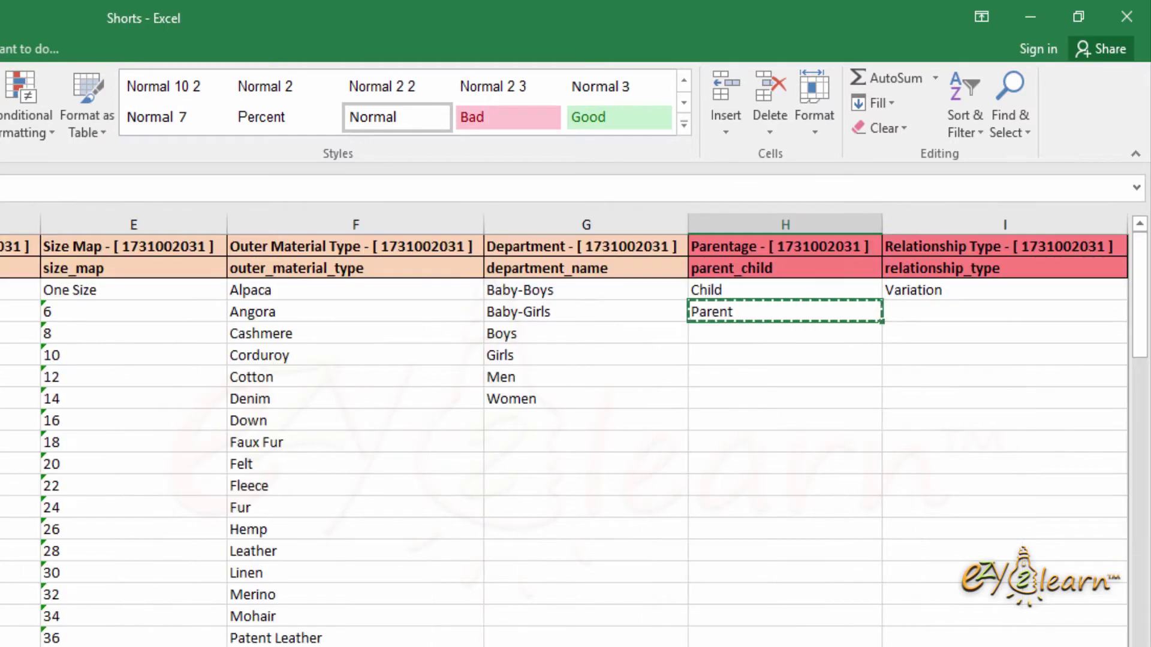
# Step: Copy 'Variation' from the relationship_type valid values into Relationship Type cell AA4
pyautogui.click(947, 266)
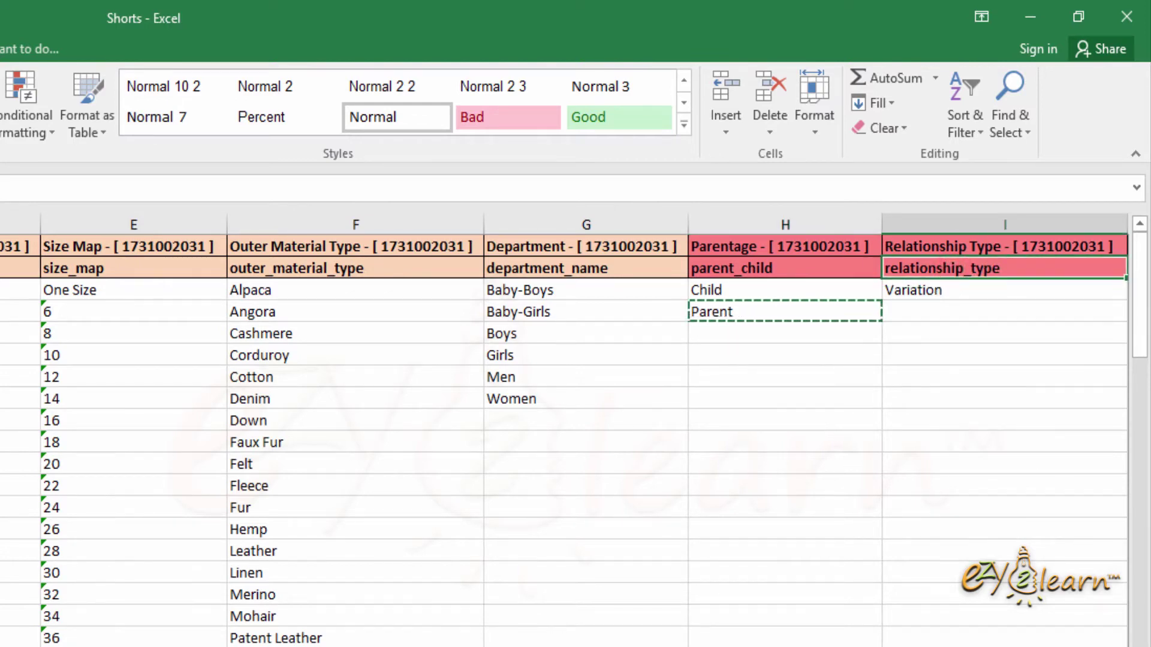
pyautogui.hscroll(1, 943, 290)
pyautogui.hscroll(2, 270, 412)
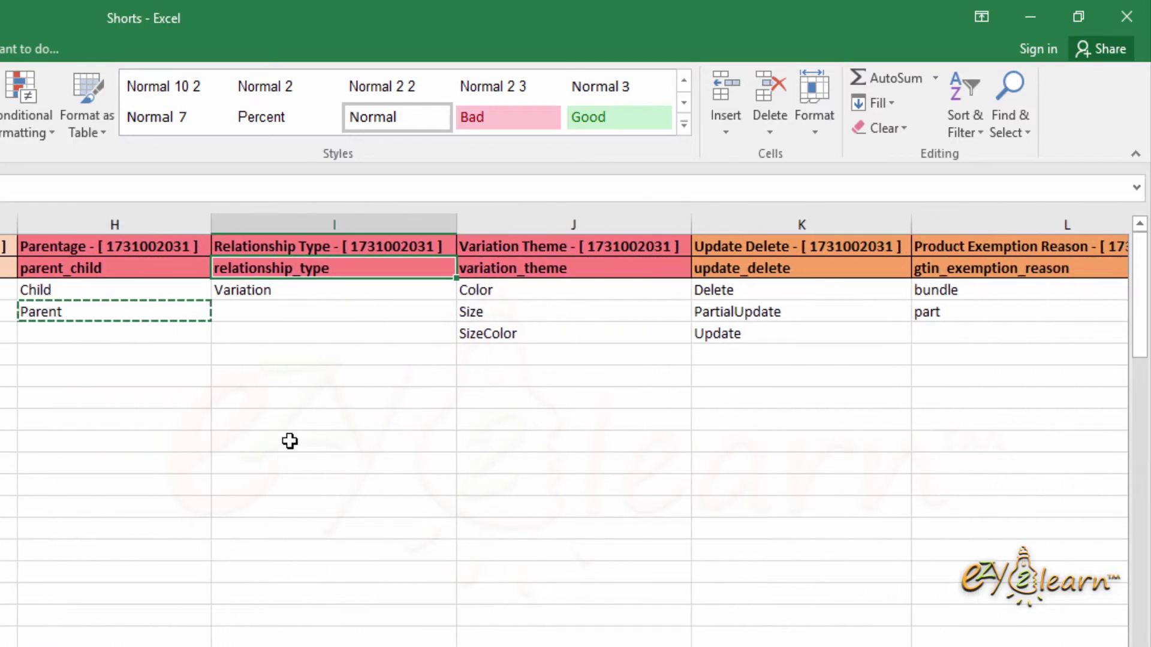
pyautogui.click(275, 294)
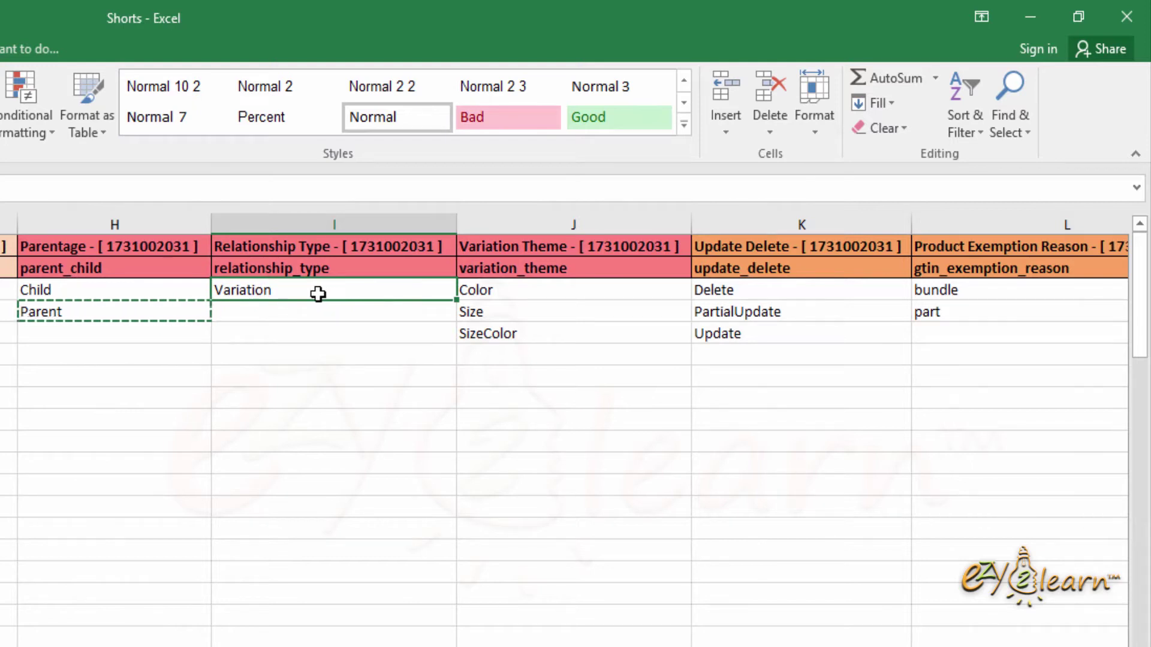
pyautogui.rightClick(313, 294)
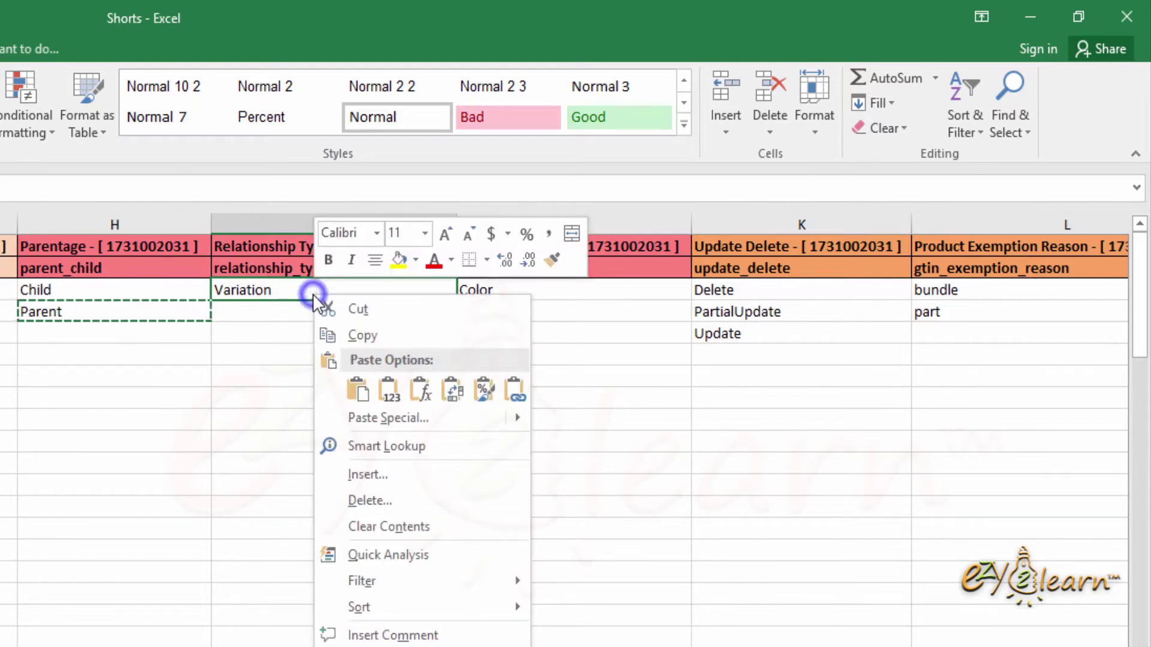
pyautogui.click(367, 334)
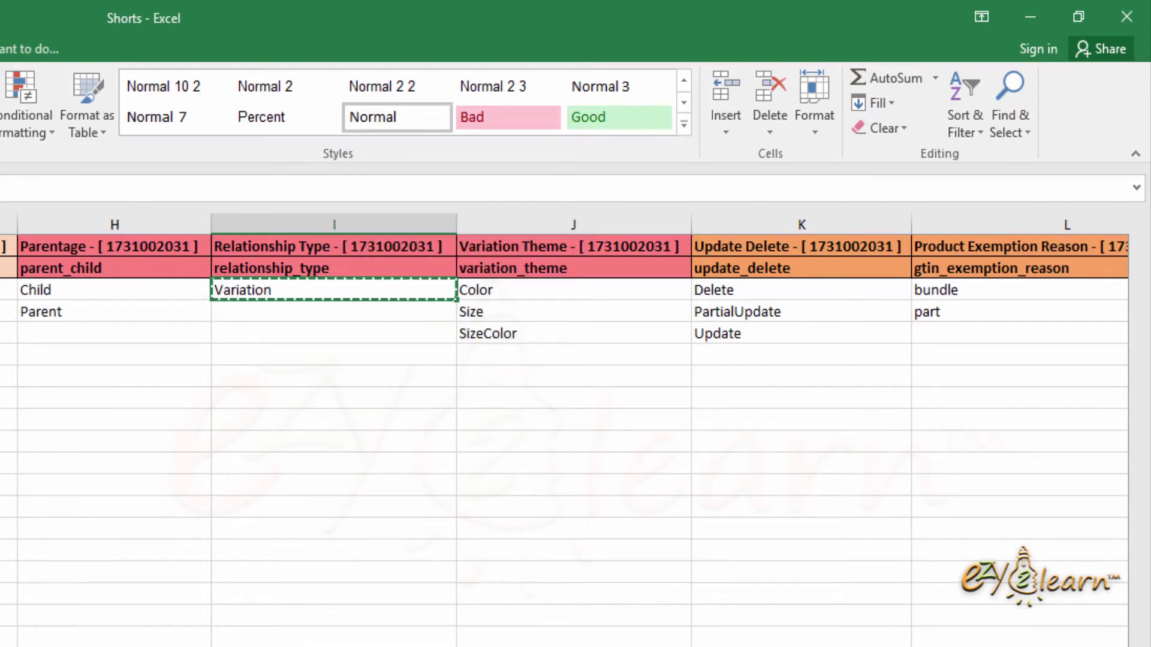
pyautogui.hotkey('ctrl', 'pagedown')
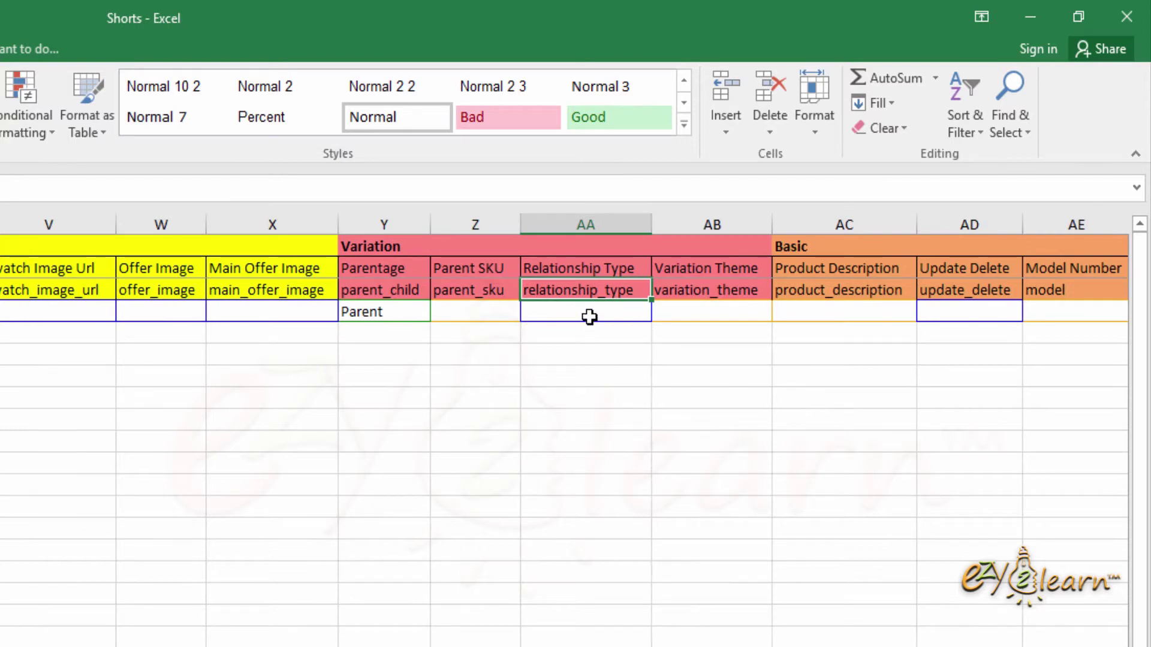
pyautogui.click(588, 314)
pyautogui.rightClick(588, 314)
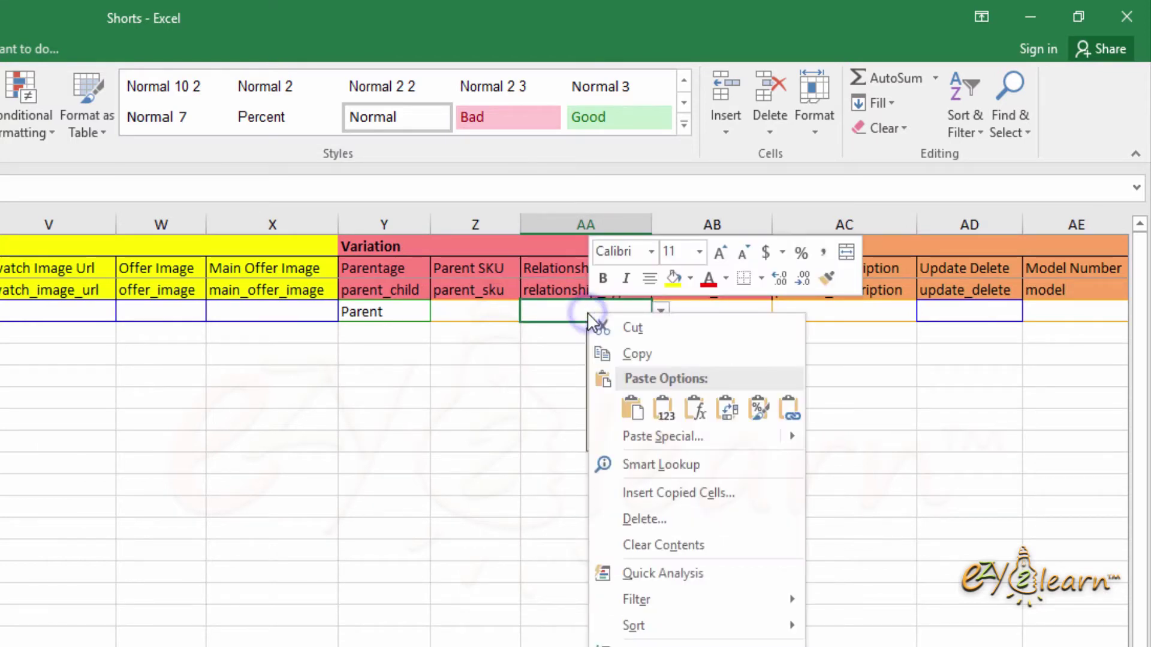
pyautogui.click(632, 409)
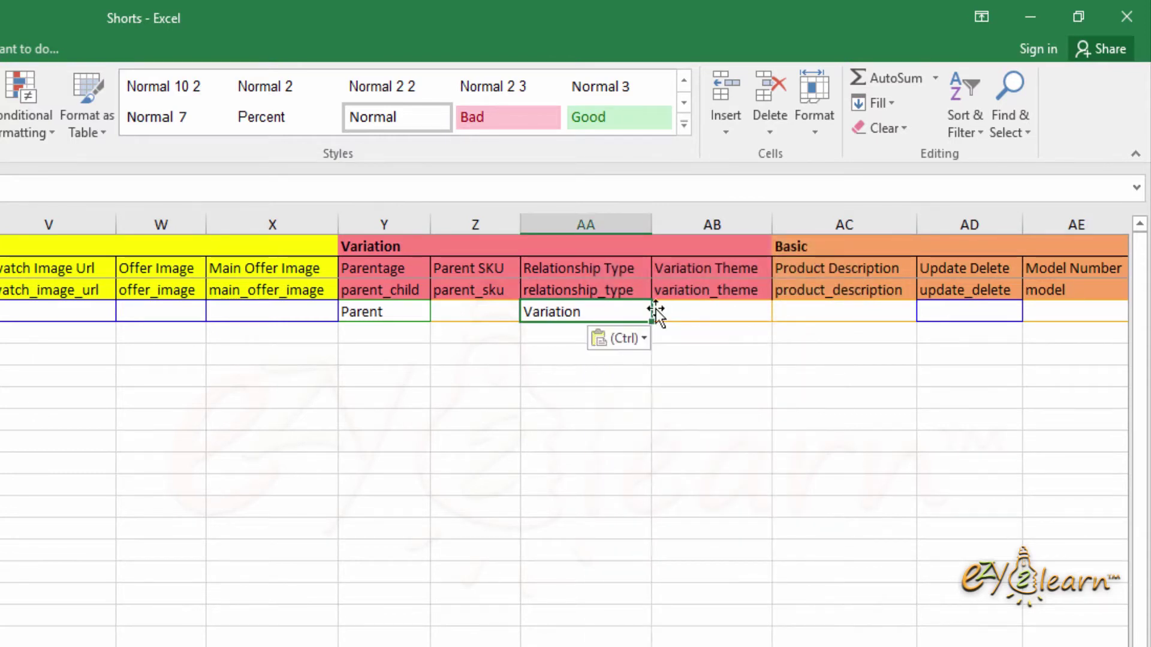
pyautogui.click(685, 293)
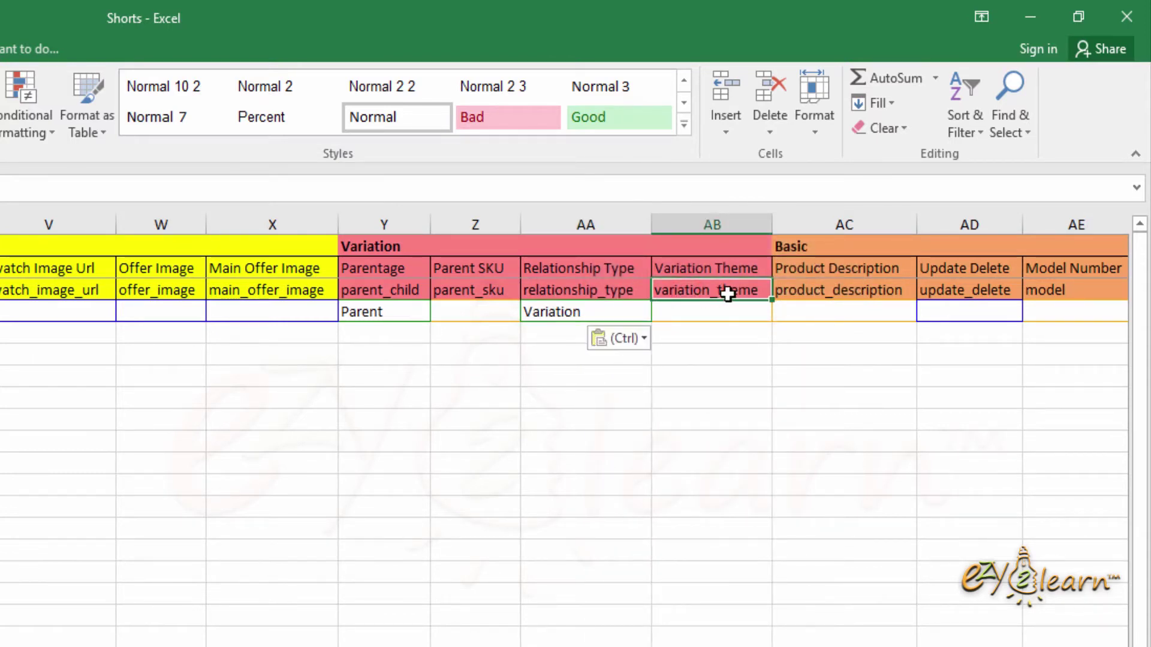
# Step: Copy the 'Color' variation theme from Valid Values into the parent row's cell AB4
pyautogui.hotkey('ctrl', 'pagedown')
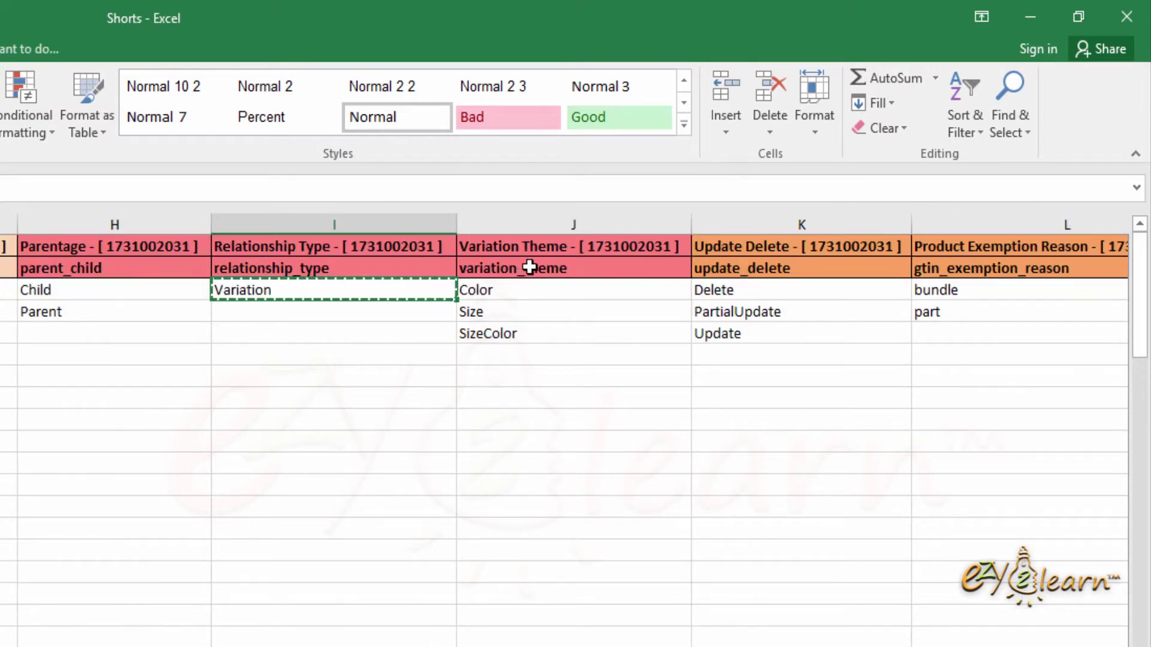
pyautogui.click(488, 293)
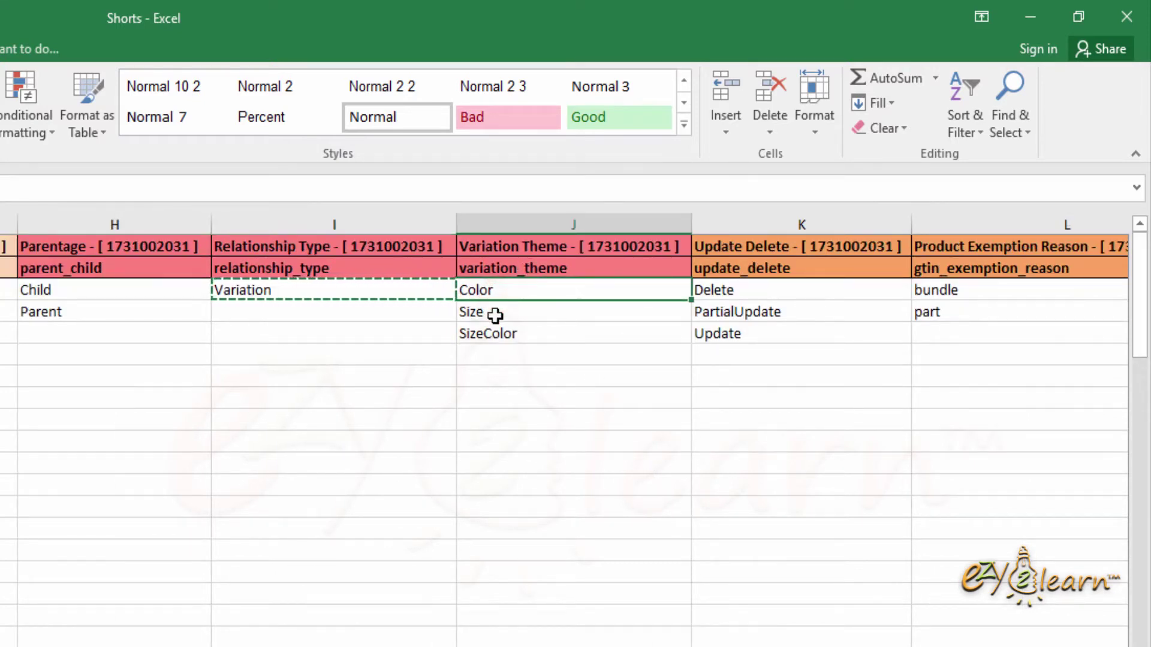
pyautogui.click(495, 313)
pyautogui.click(479, 334)
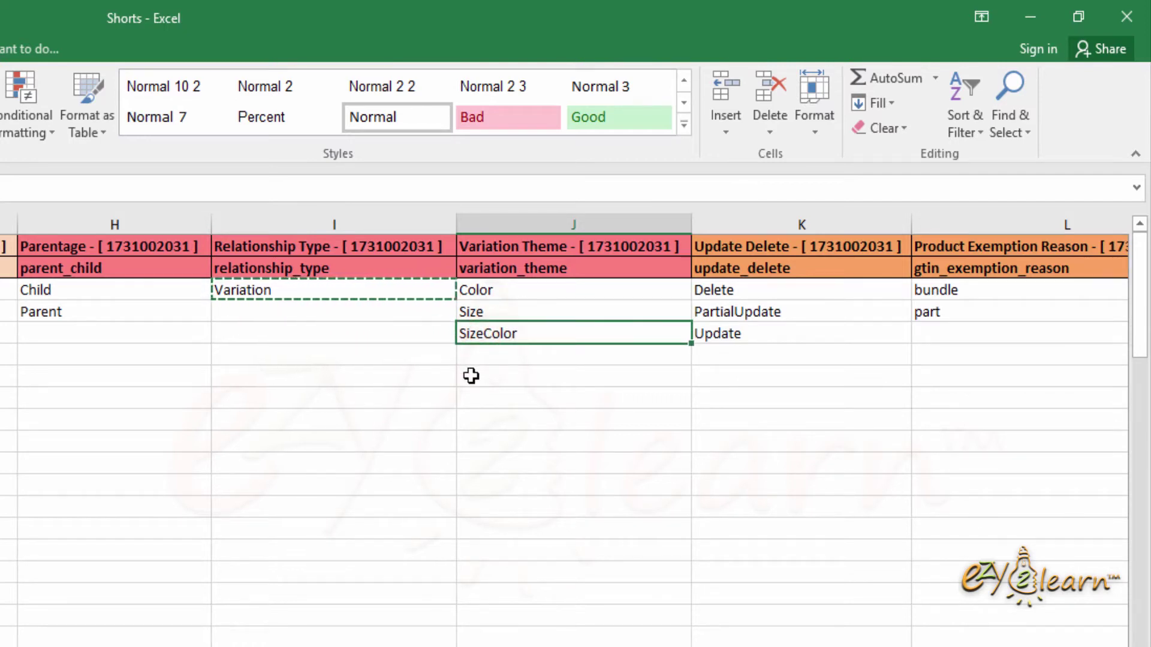
pyautogui.click(498, 291)
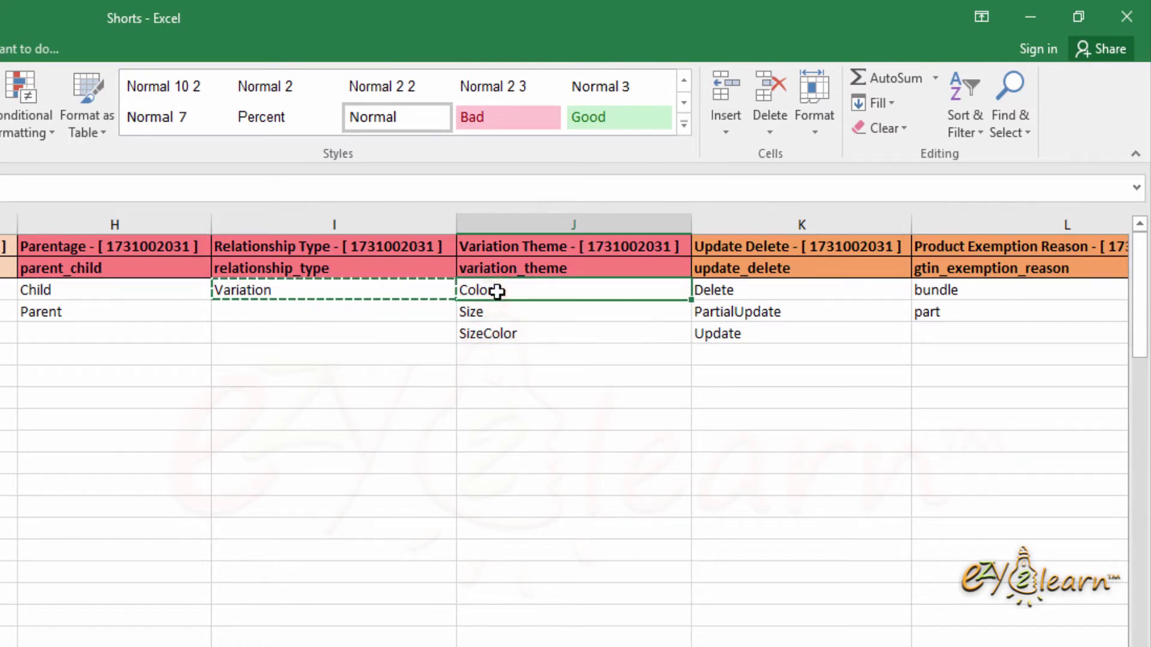
pyautogui.rightClick(498, 291)
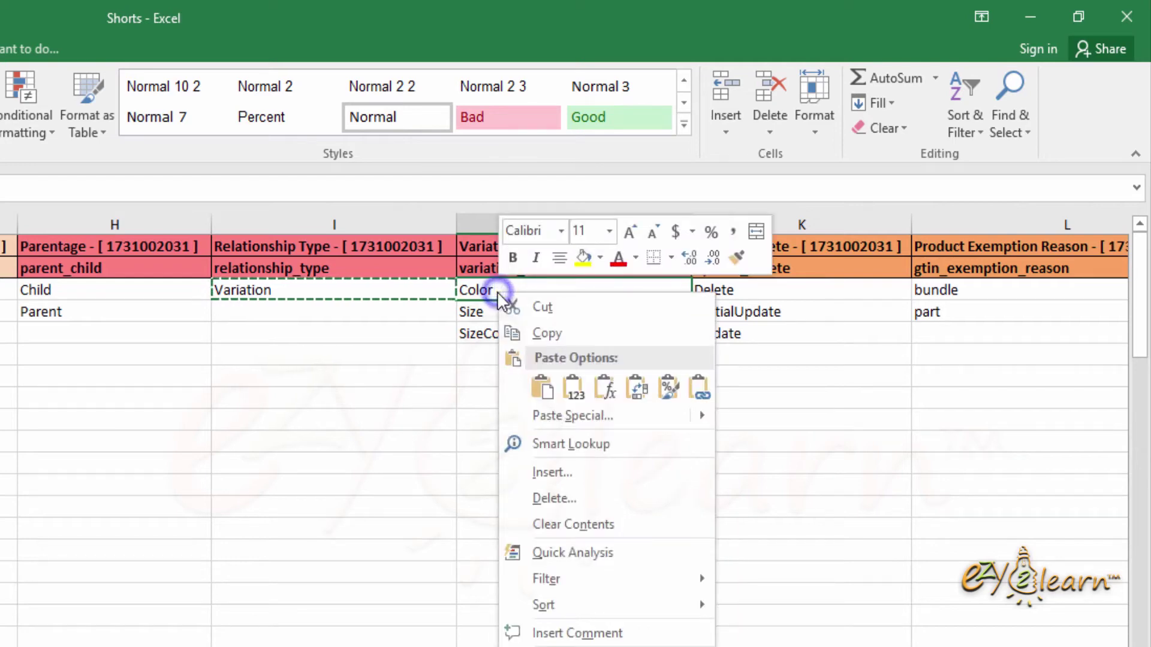
pyautogui.click(548, 333)
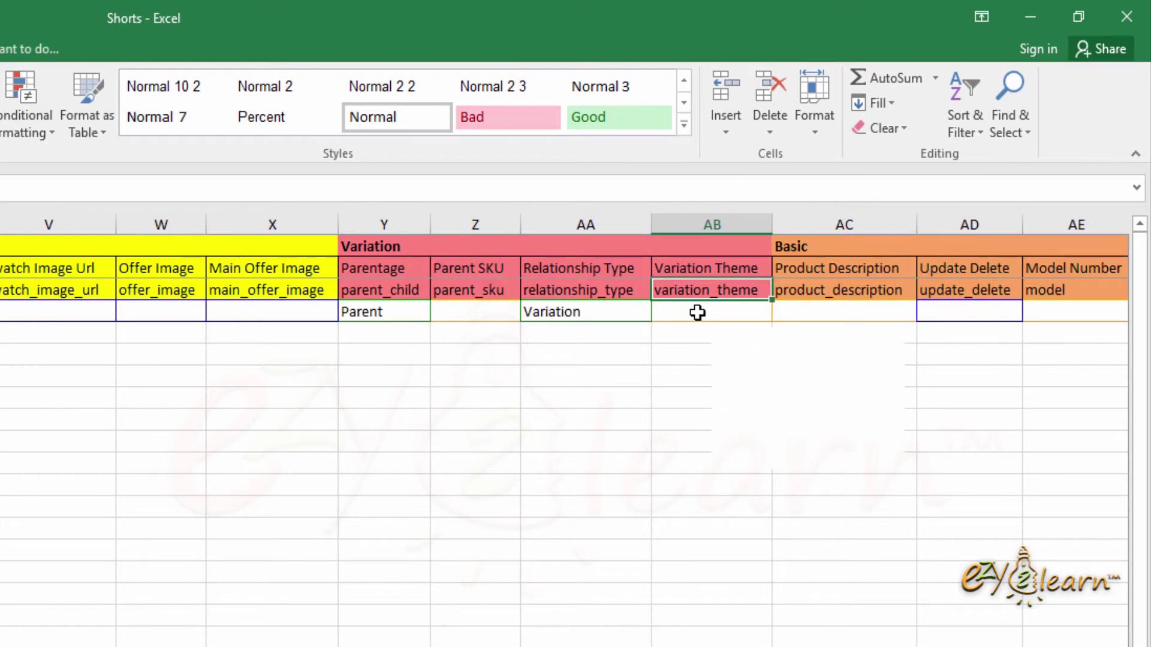
pyautogui.click(697, 313)
pyautogui.rightClick(697, 312)
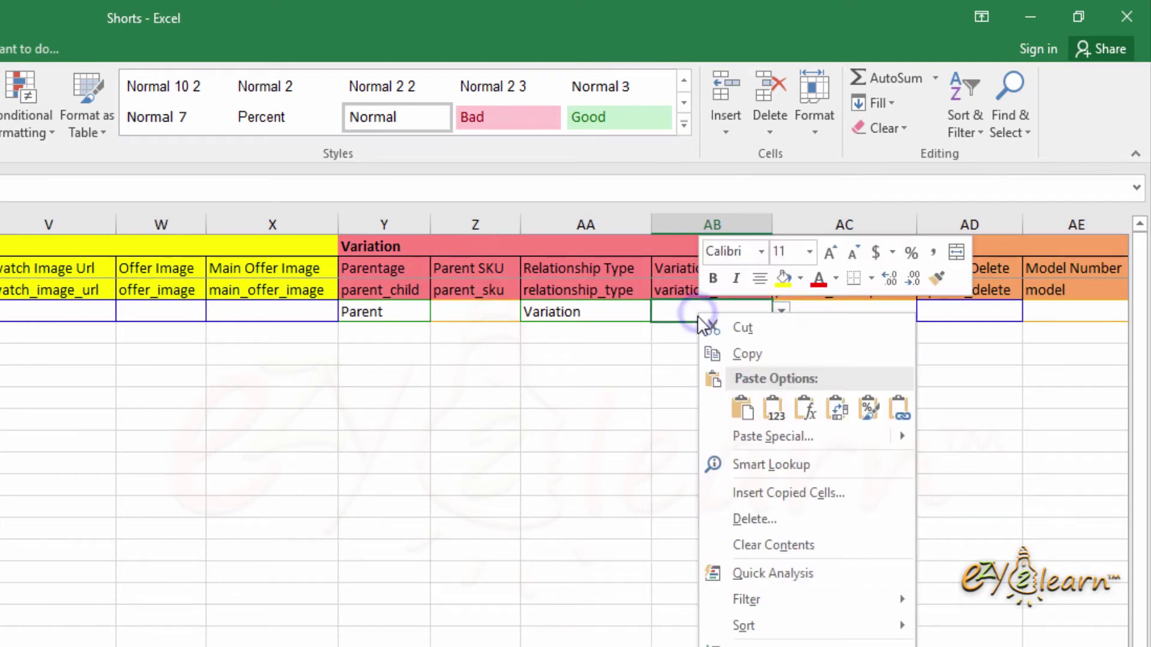
pyautogui.click(739, 406)
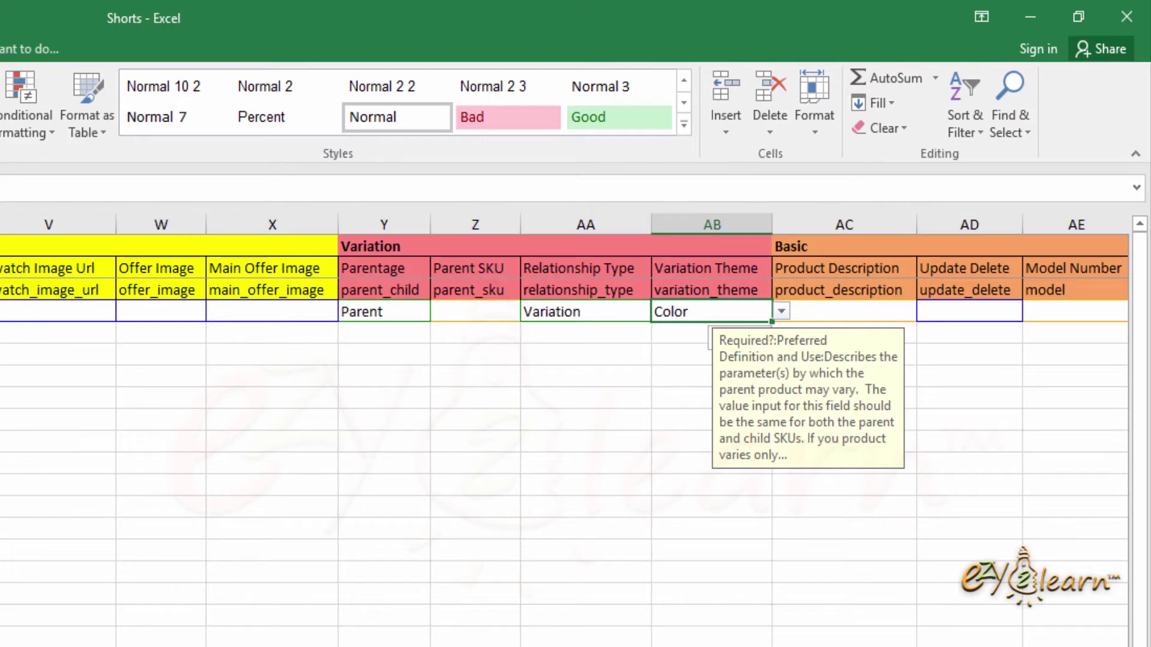
# Step: Paste the 'Discover the look of summer with the beckett short' paragraph from Notepad into cell AC4
pyautogui.hscroll(1, 249, 345)
pyautogui.hscroll(2, 249, 345)
pyautogui.hscroll(2, 248, 345)
pyautogui.hscroll(1, 249, 345)
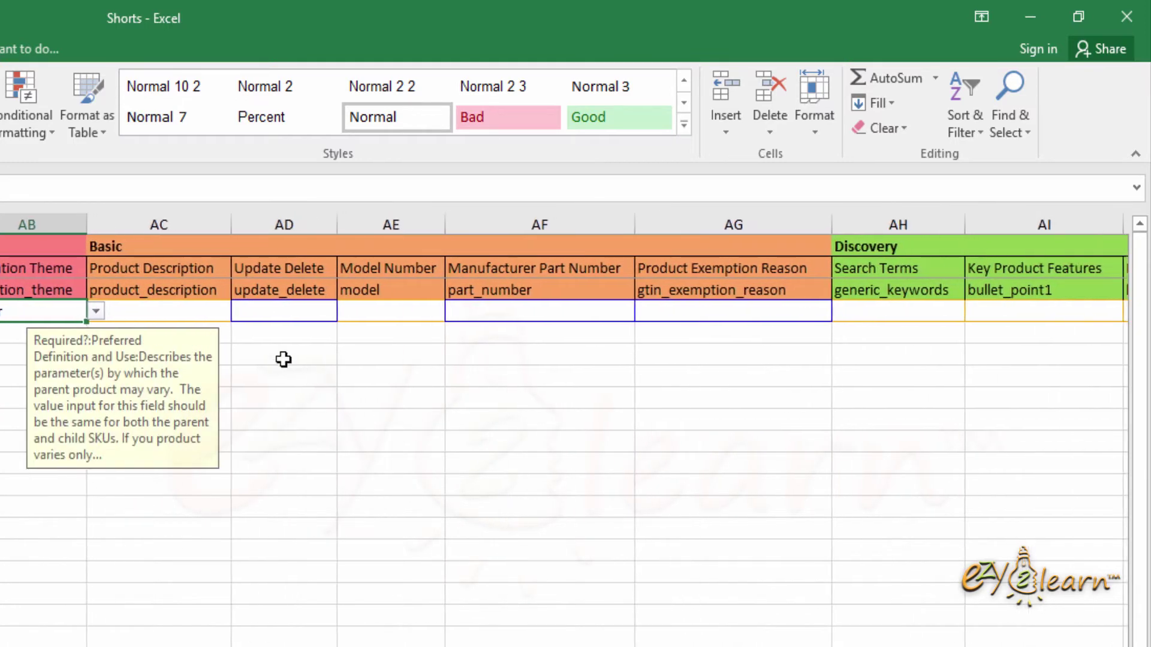
pyautogui.click(181, 302)
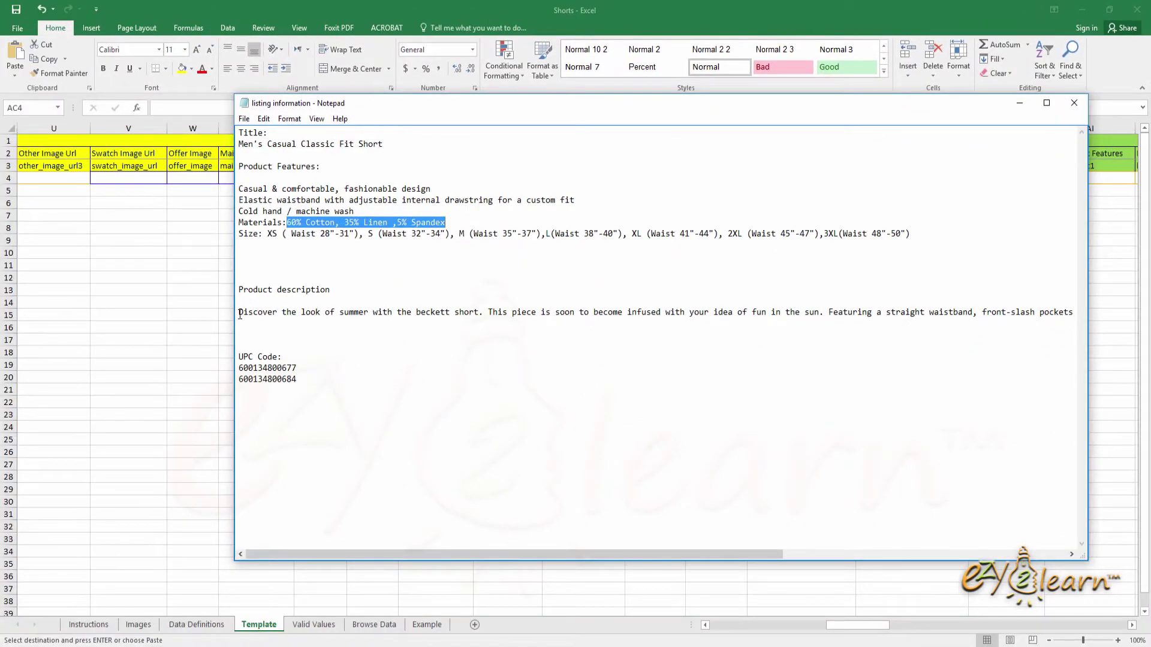
pyautogui.click(239, 313)
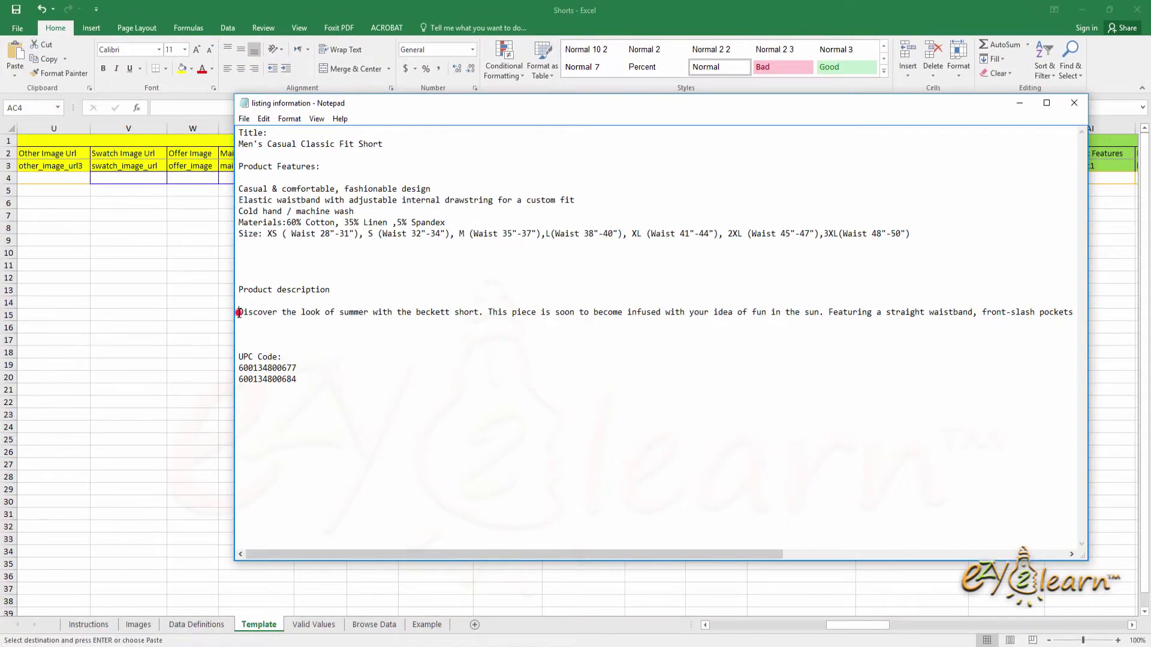
pyautogui.moveTo(269, 306); pyautogui.dragTo(1079, 312)
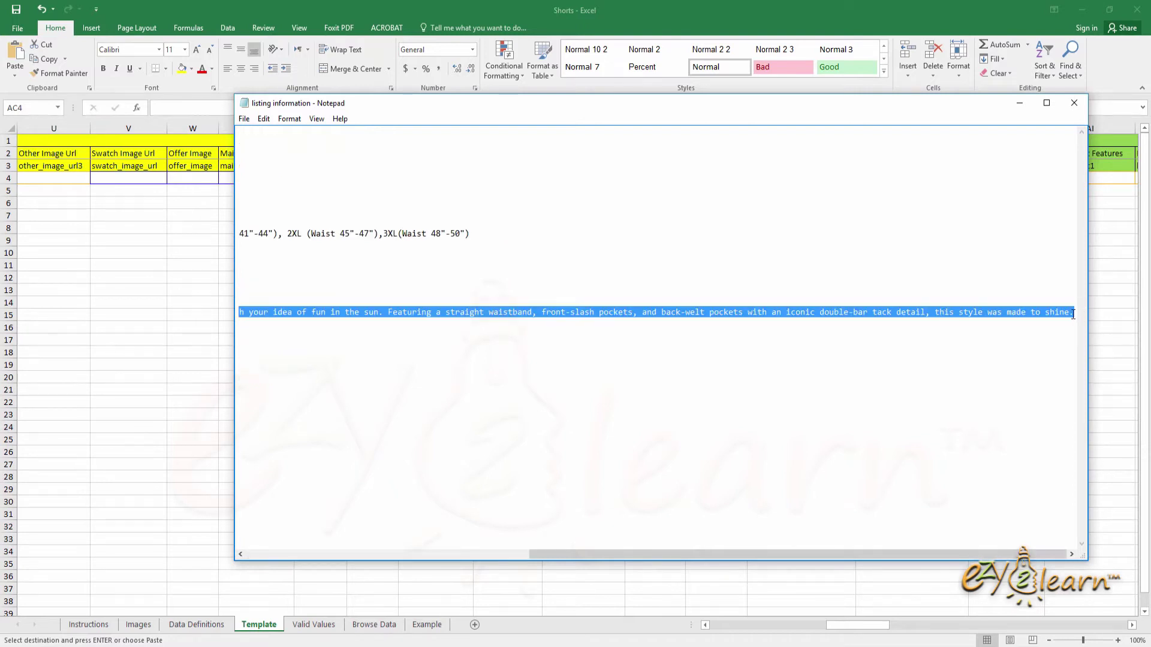
pyautogui.rightClick(959, 310)
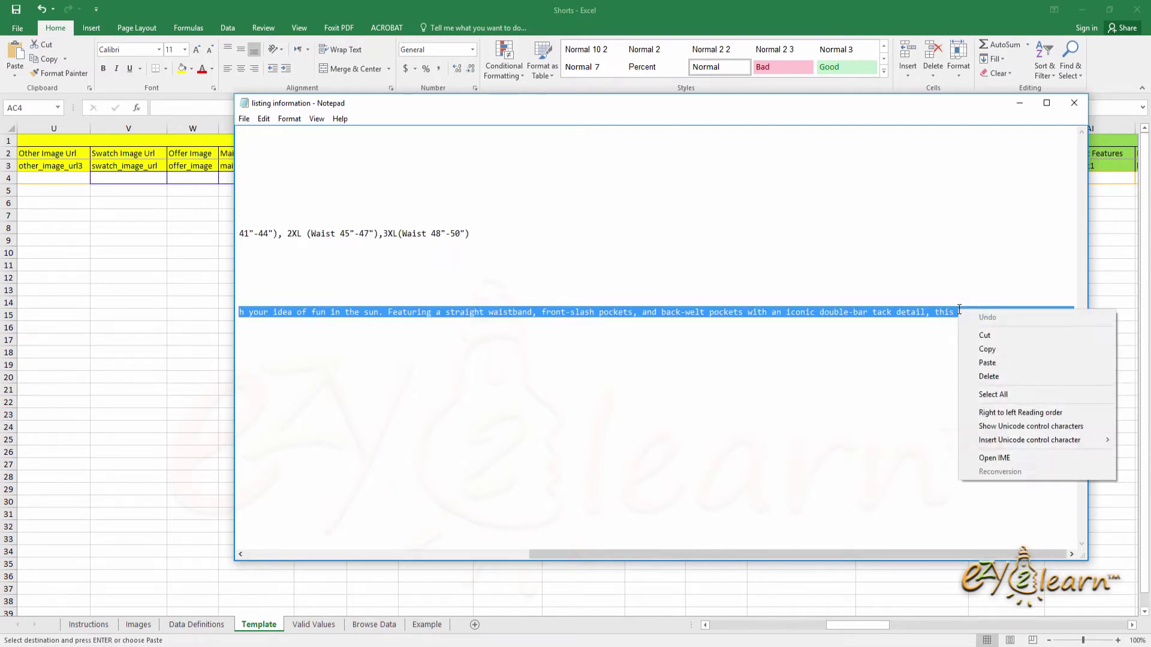
pyautogui.click(994, 350)
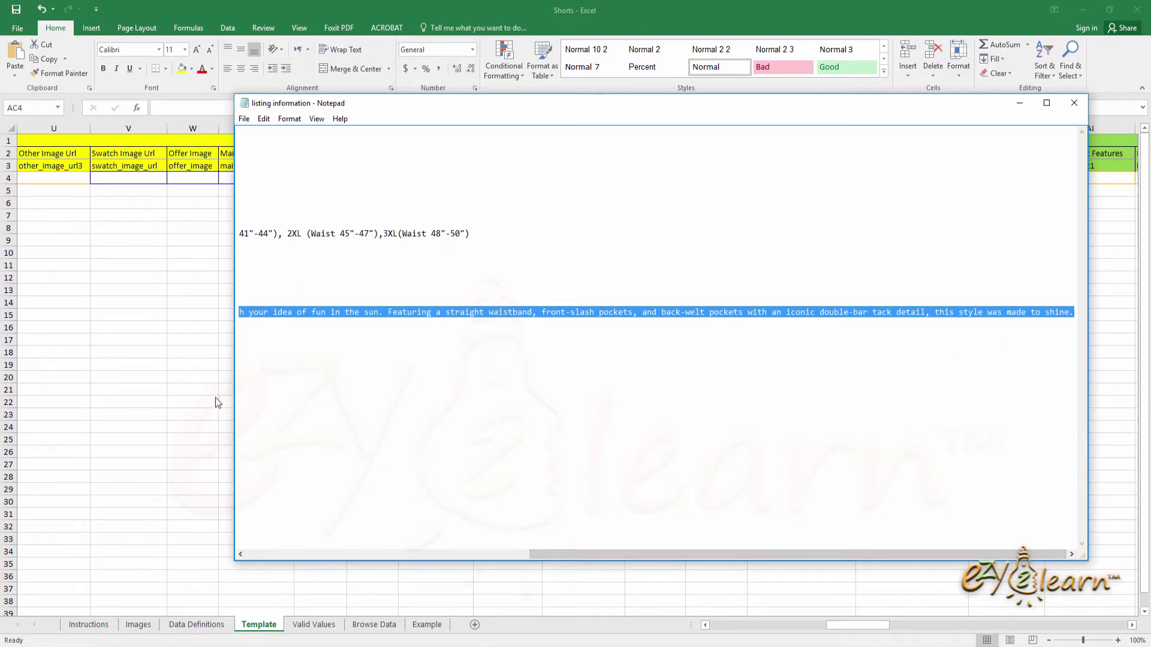
pyautogui.click(204, 382)
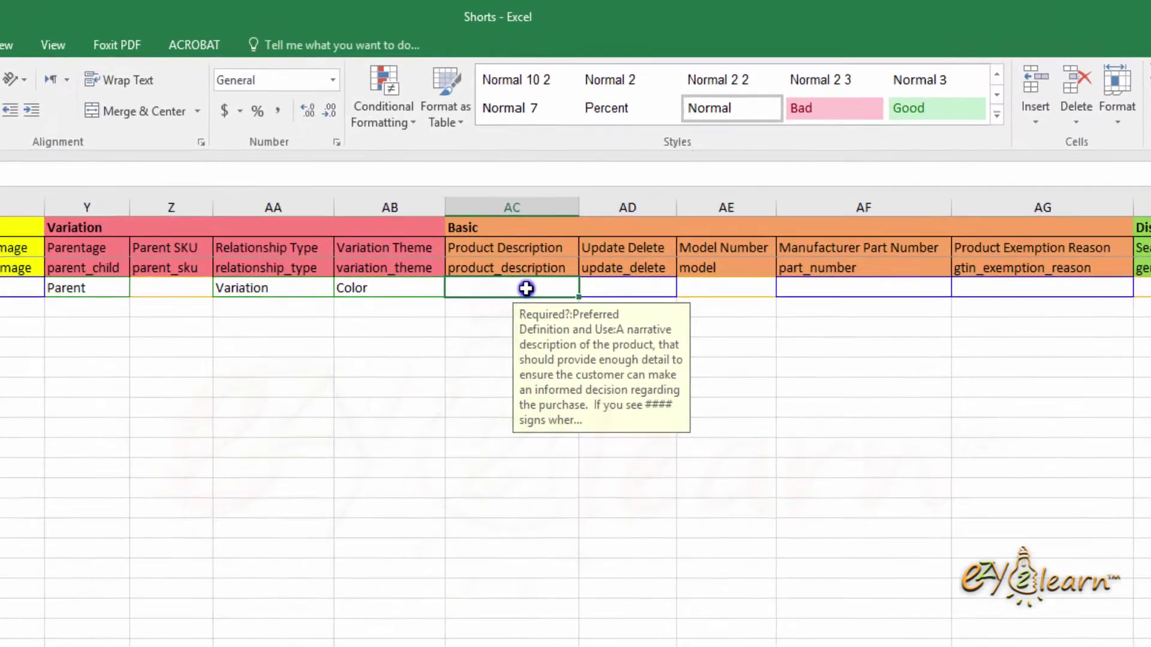
pyautogui.rightClick(590, 179)
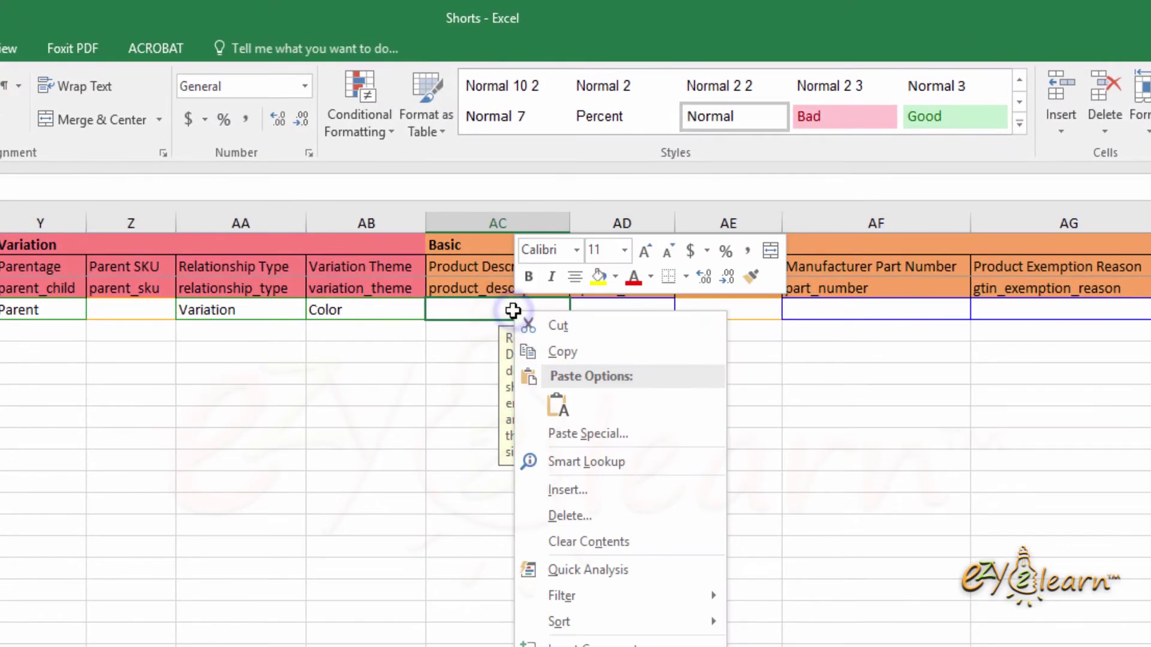
pyautogui.click(557, 406)
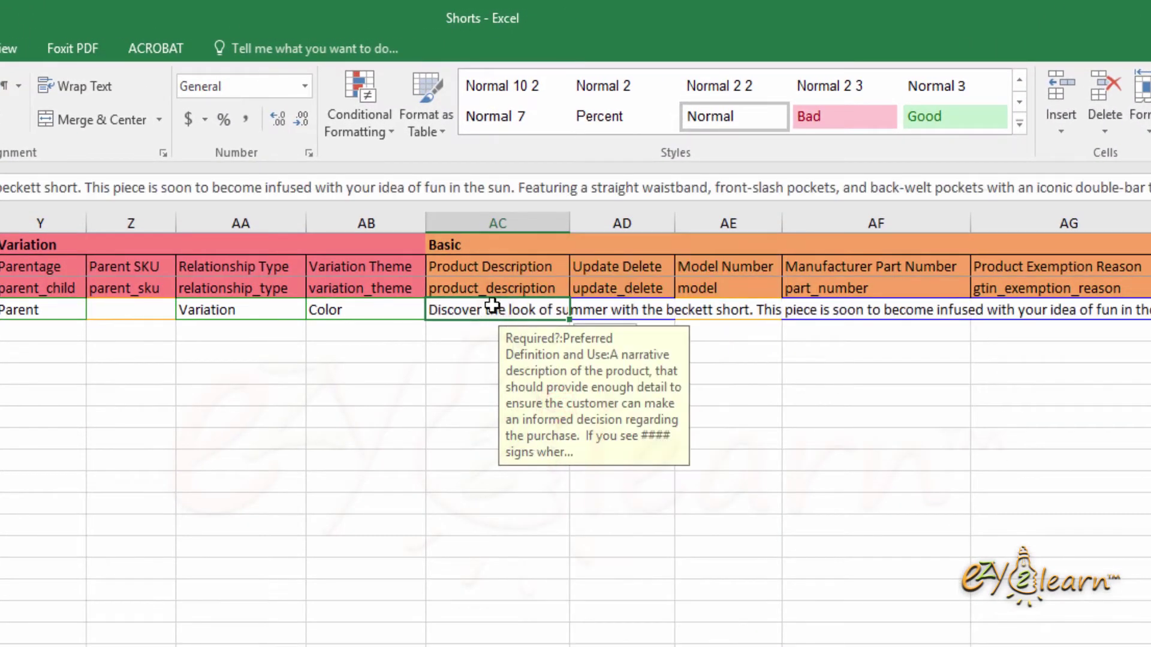
# Step: Copy 'Update' from the update_delete valid values into the parent row's cell AD4
pyautogui.click(614, 266)
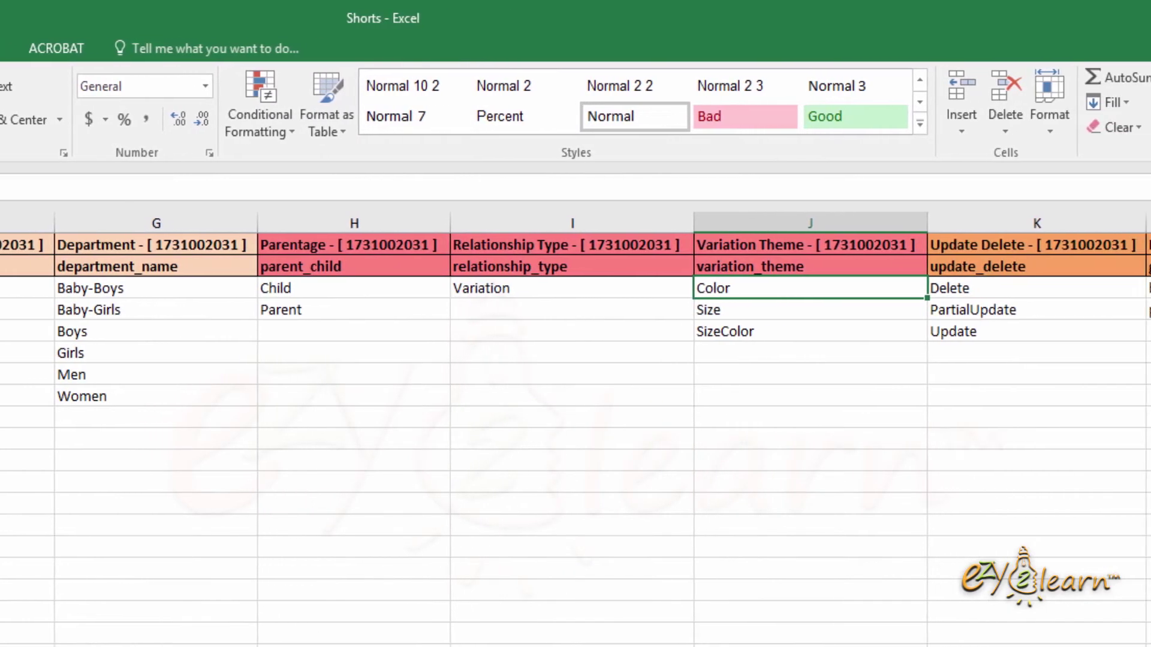
pyautogui.click(982, 287)
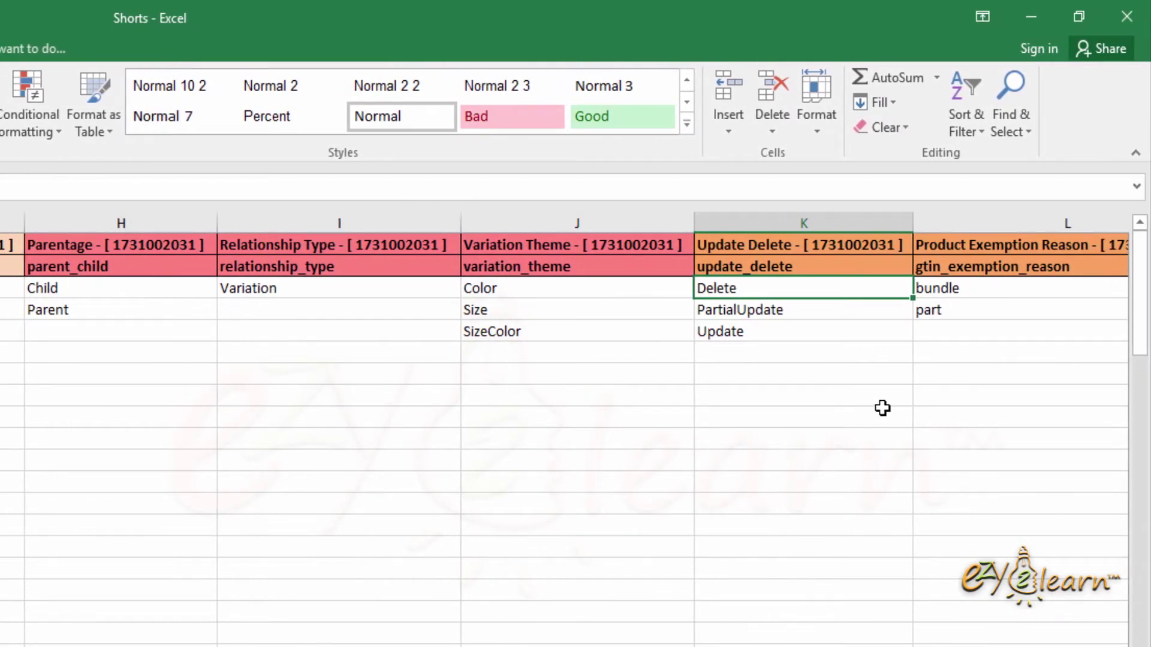
pyautogui.click(791, 312)
pyautogui.click(793, 334)
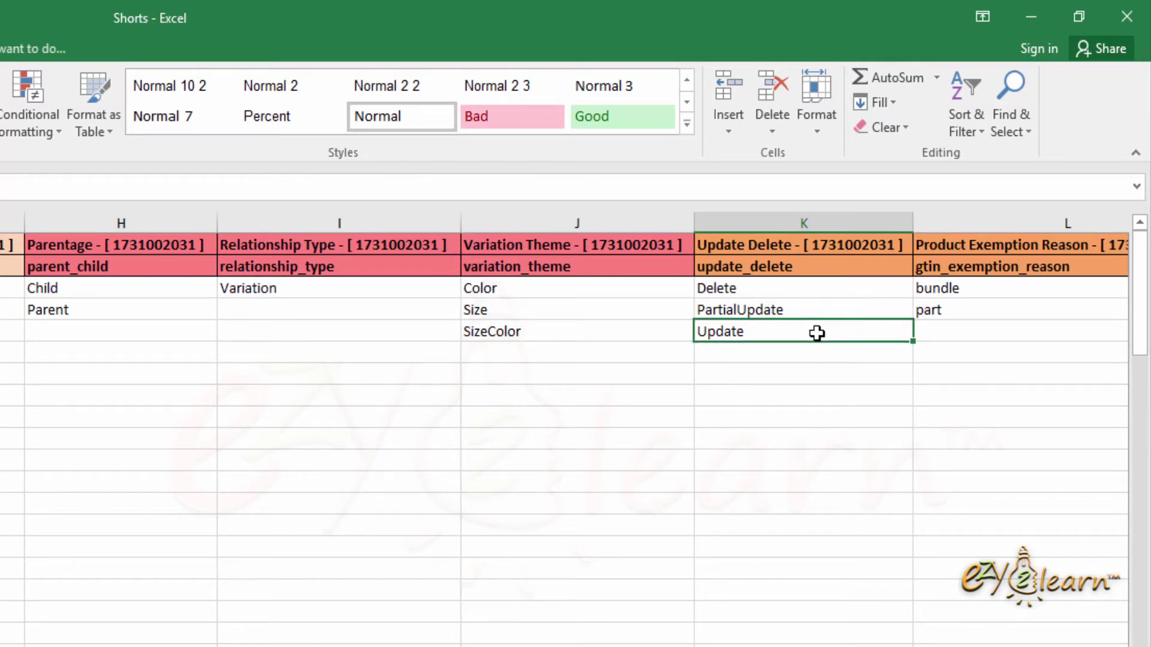
pyautogui.rightClick(817, 333)
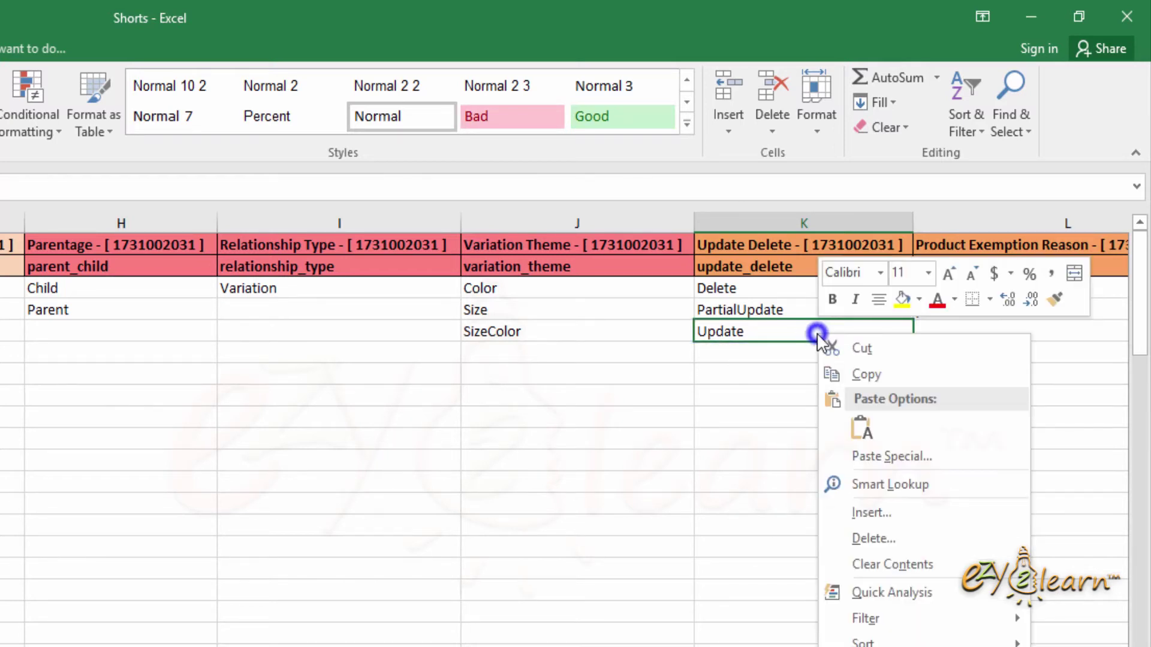
pyautogui.click(868, 379)
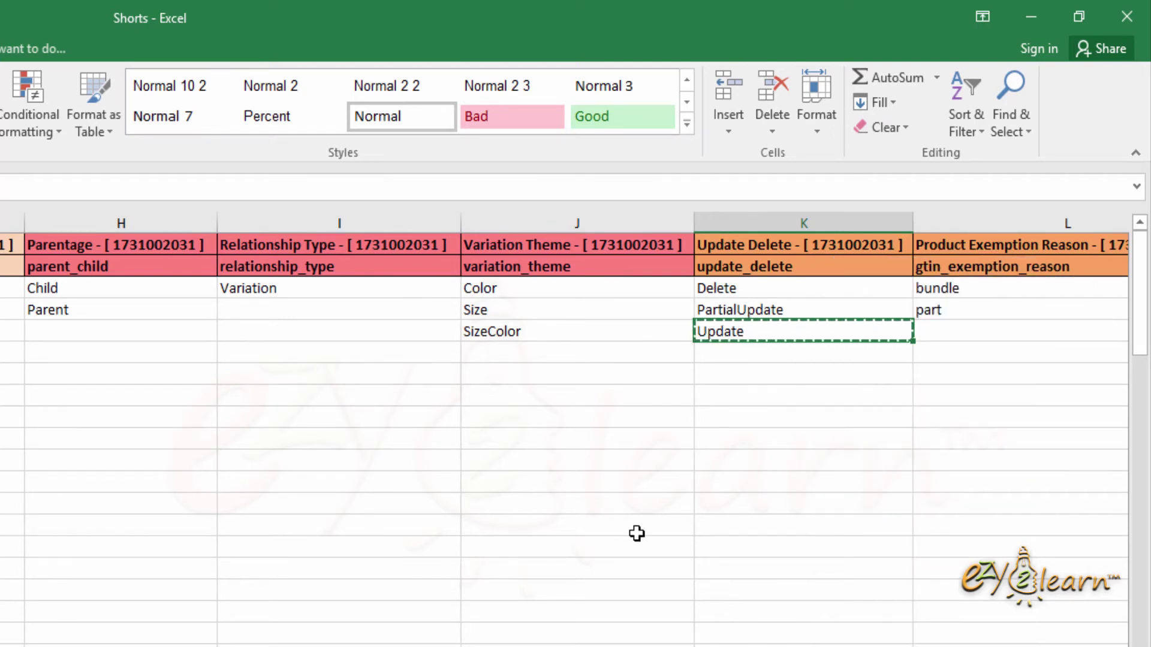
pyautogui.hotkey('ctrl', 'pagedown')
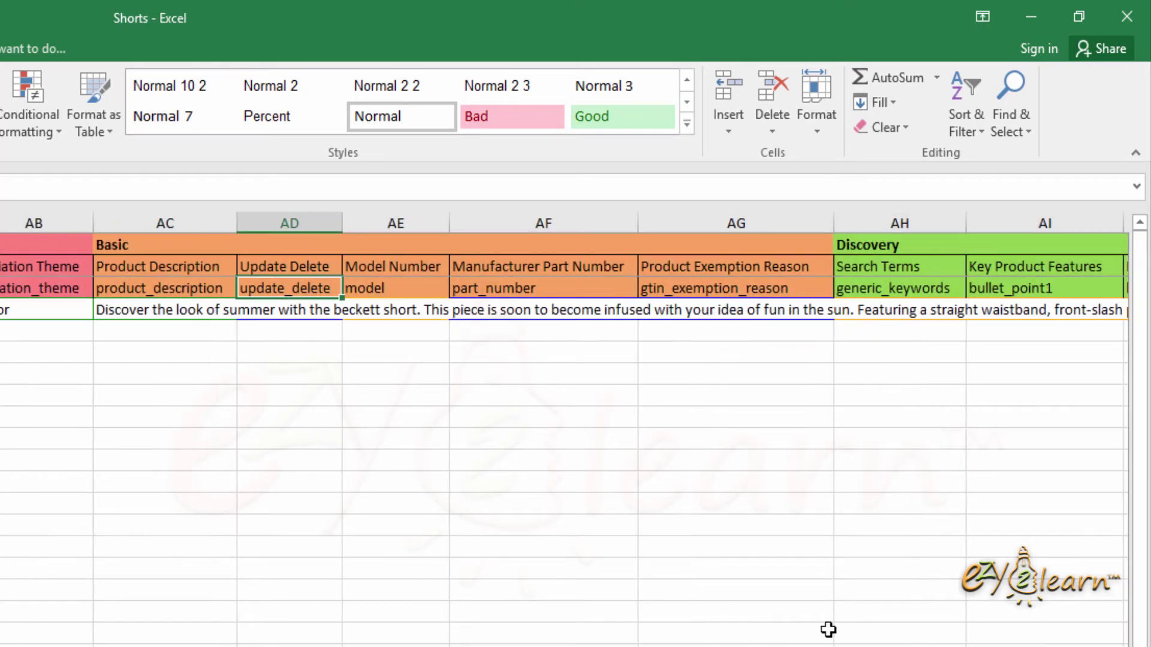
pyautogui.click(292, 310)
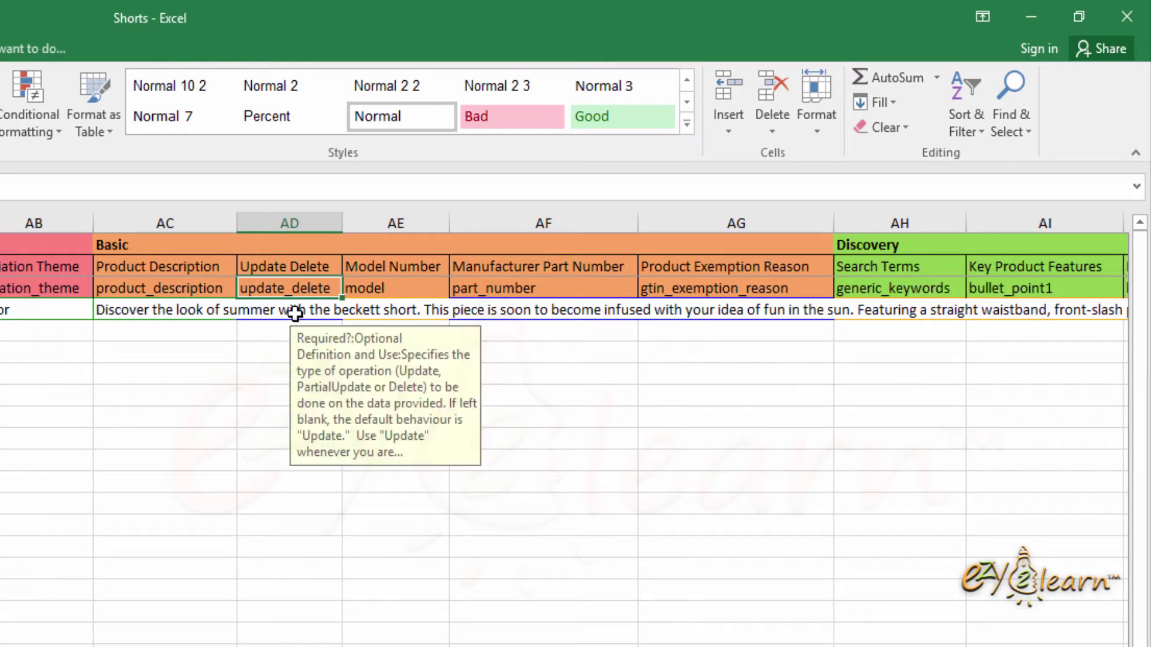
pyautogui.rightClick(290, 315)
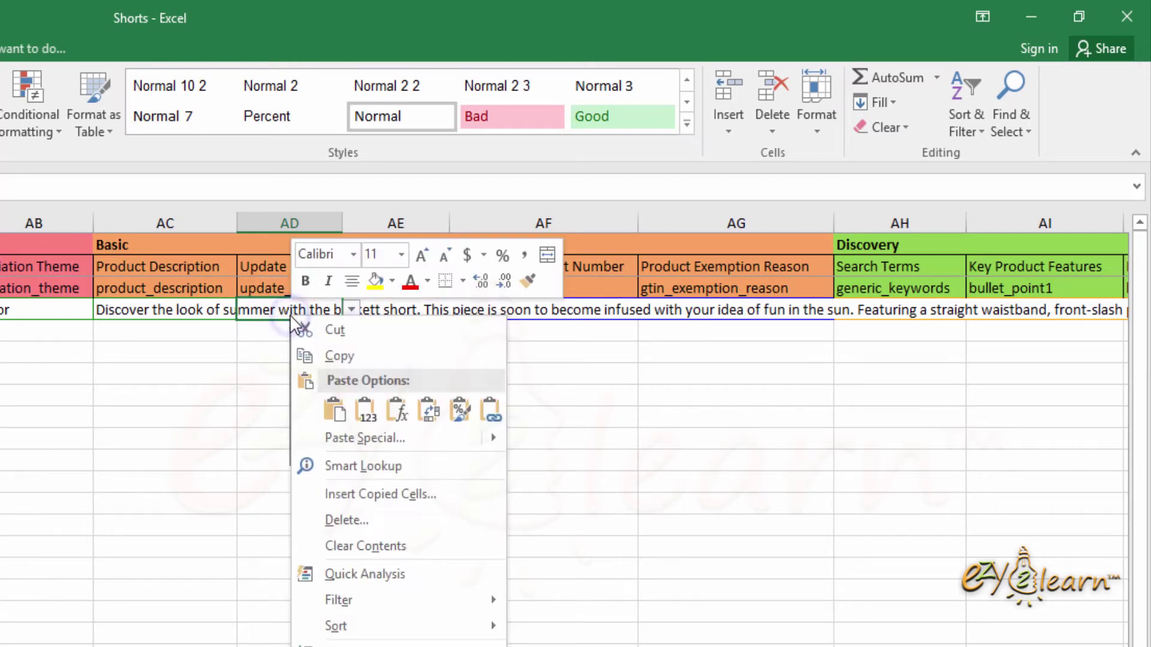
pyautogui.click(334, 411)
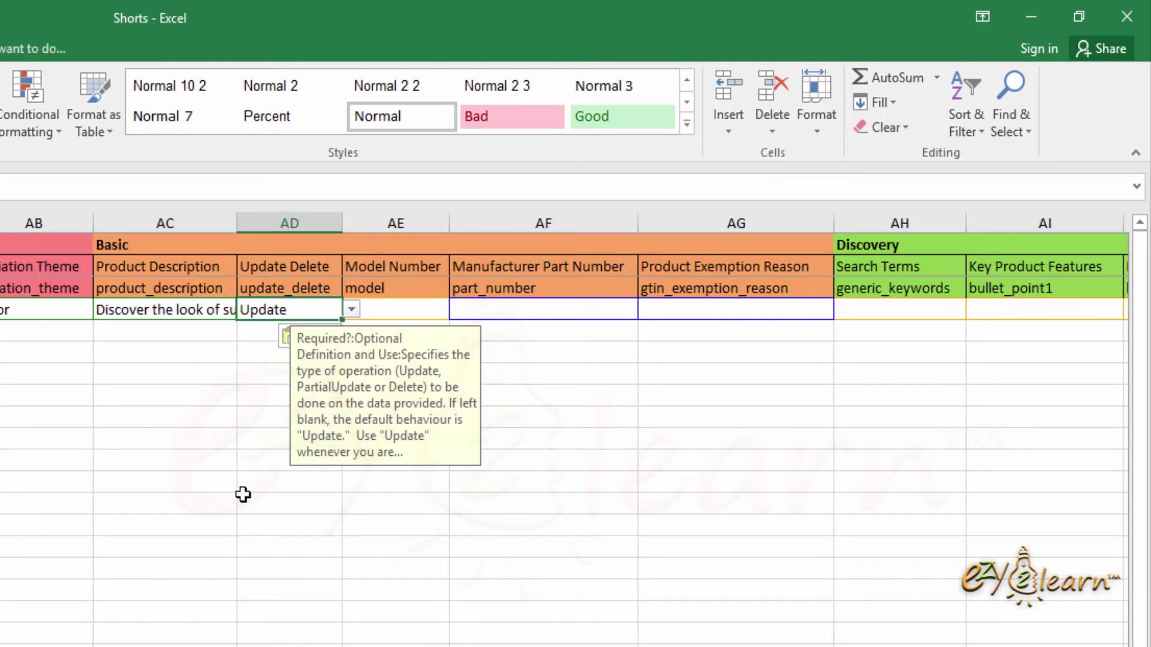
# Step: Widen column AH and enter 'men shorts, classic shorts' in the parent row's Search Terms cell
pyautogui.click(372, 308)
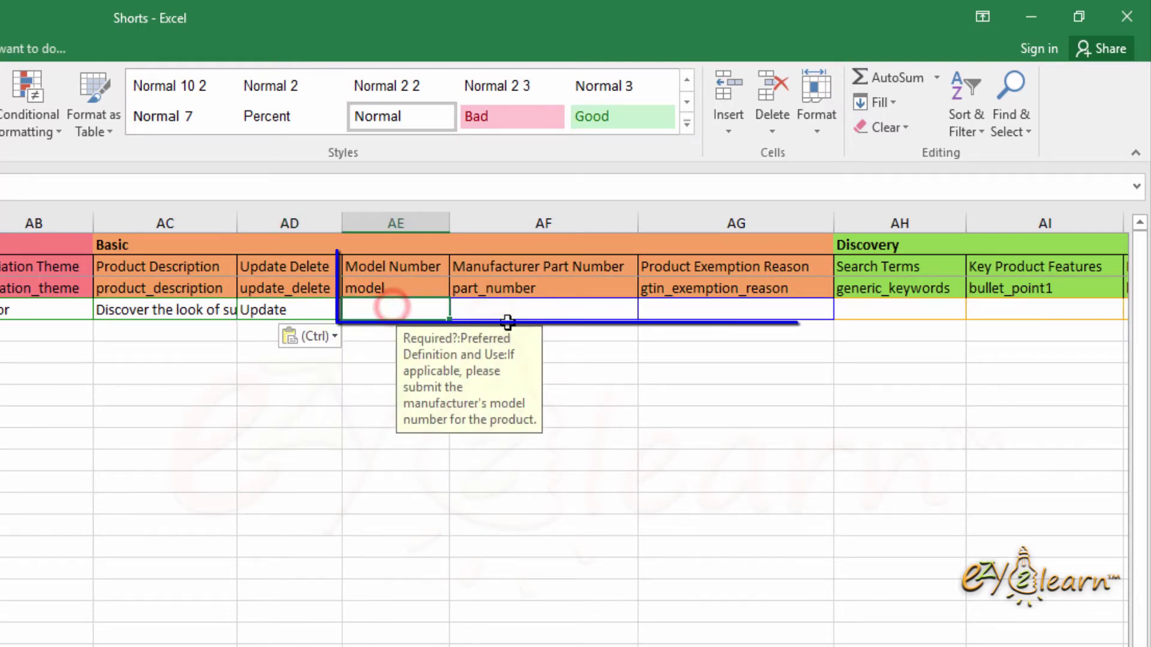
pyautogui.click(568, 309)
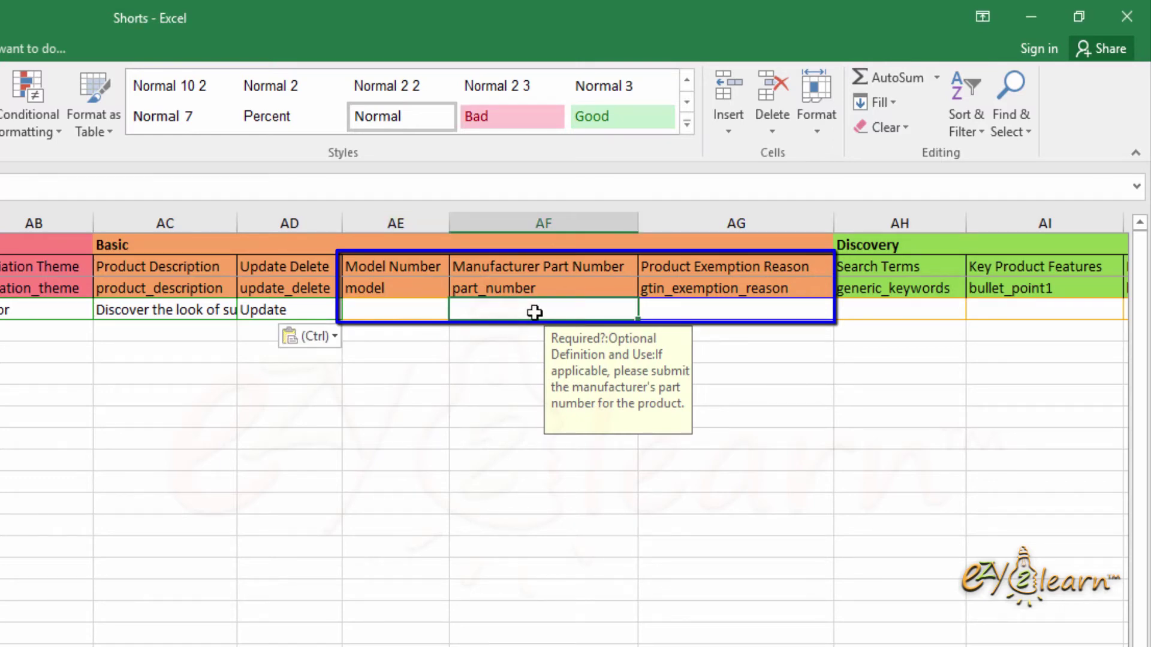
pyautogui.click(681, 309)
pyautogui.hscroll(1, 563, 419)
pyautogui.hscroll(3, 563, 419)
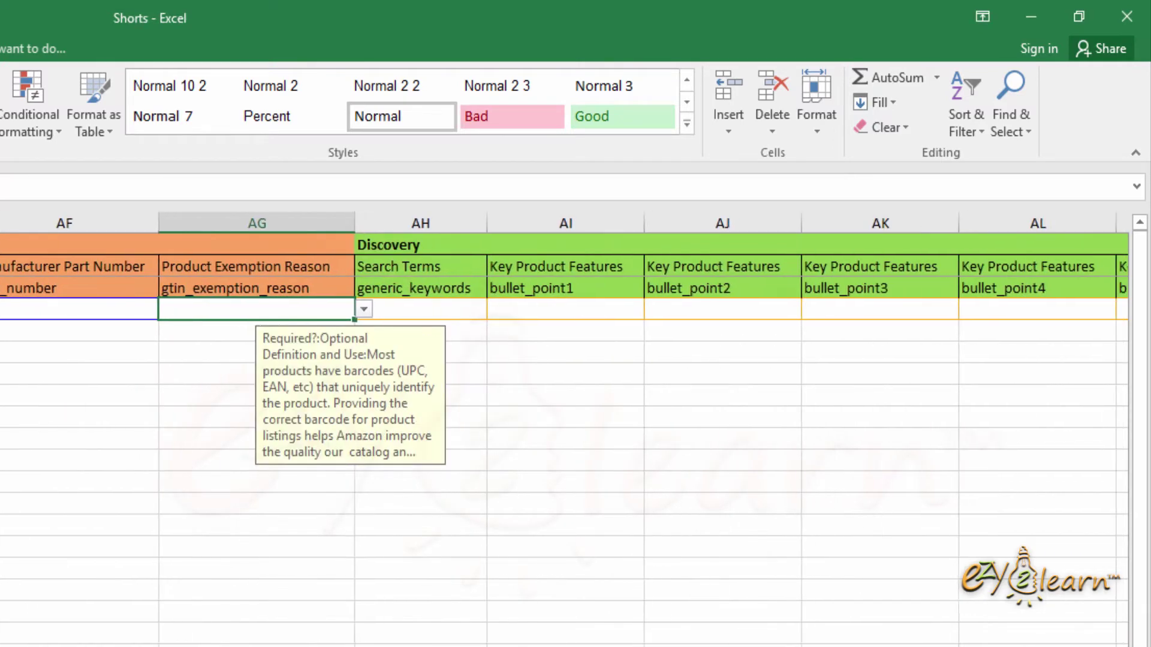
pyautogui.click(360, 309)
pyautogui.hscroll(1, 338, 347)
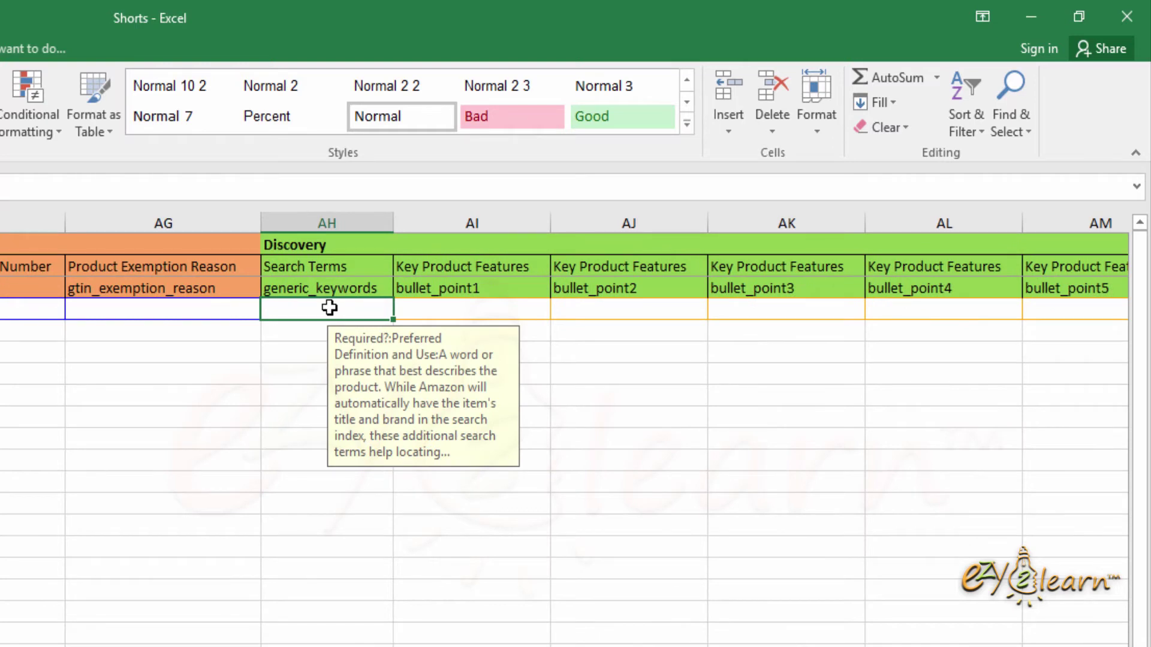
pyautogui.moveTo(390, 213); pyautogui.dragTo(467, 215)
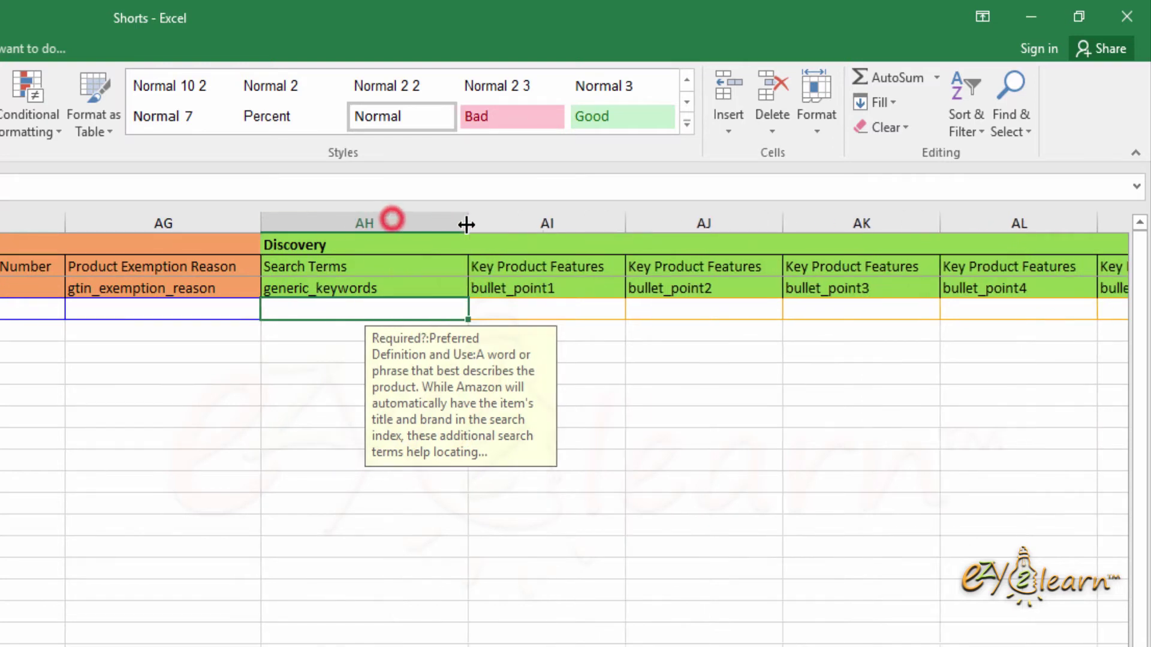
pyautogui.doubleClick(380, 308)
pyautogui.write('men shorts, classic shorts')
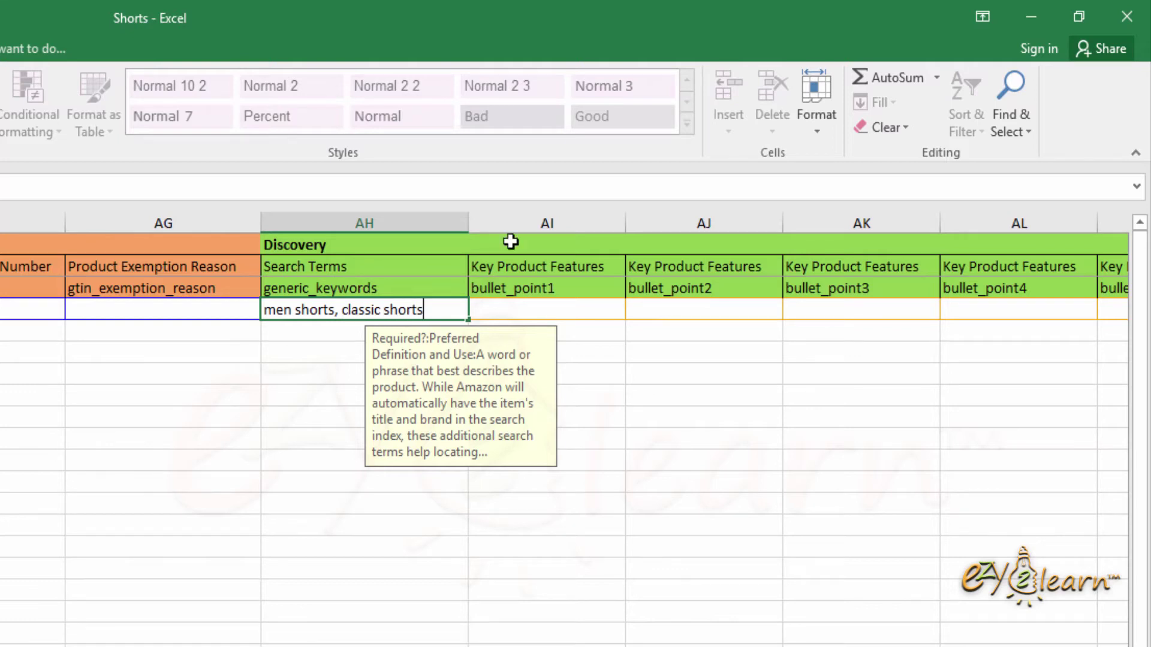
pyautogui.click(462, 225)
pyautogui.click(521, 308)
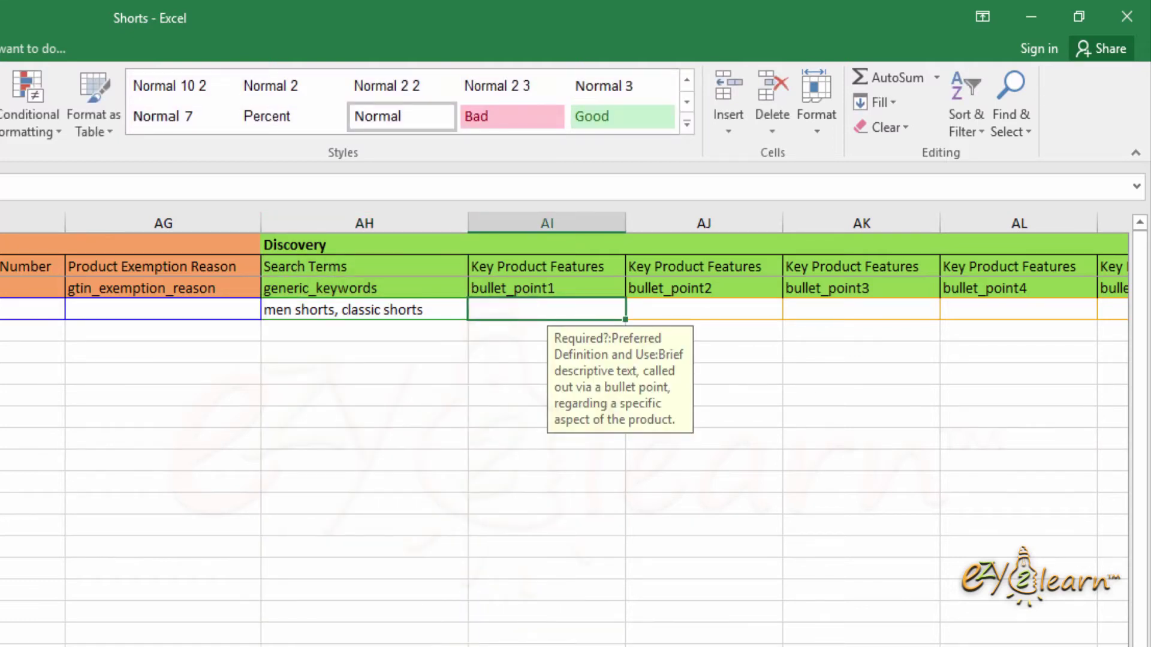
# Step: Highlight the seven feature bullets on the Amazon shorts page, from 100% Cotton to belt included
pyautogui.hscroll(2, 618, 337)
pyautogui.hscroll(3, 619, 337)
pyautogui.hscroll(2, 619, 337)
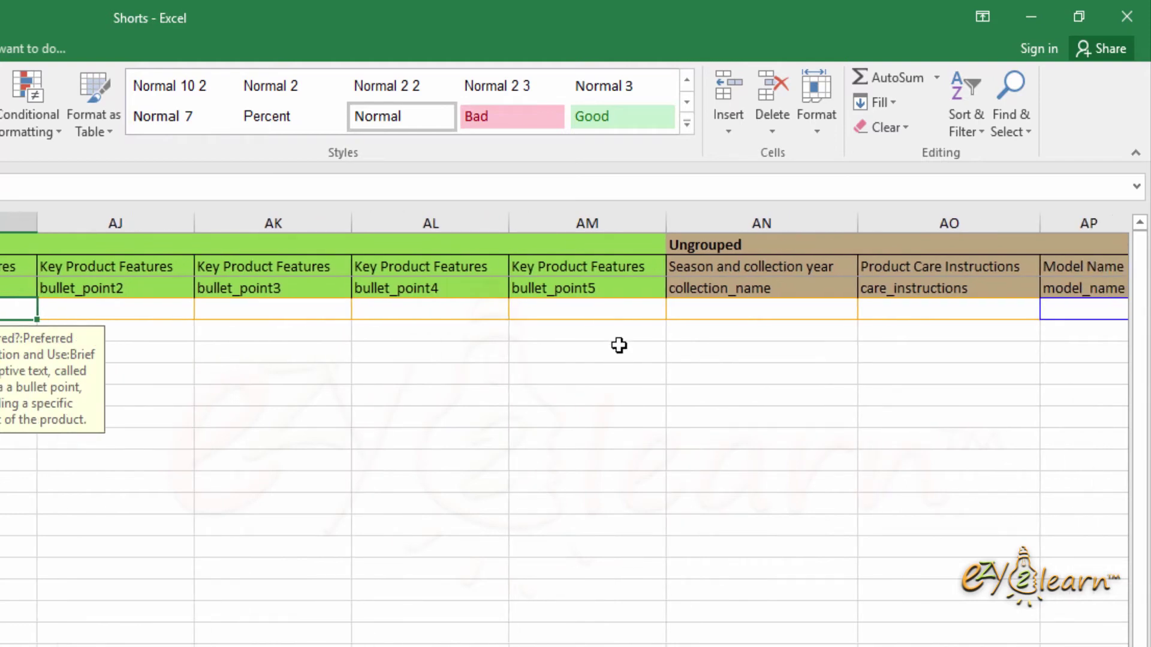
pyautogui.moveTo(618, 312); pyautogui.dragTo(282, 306)
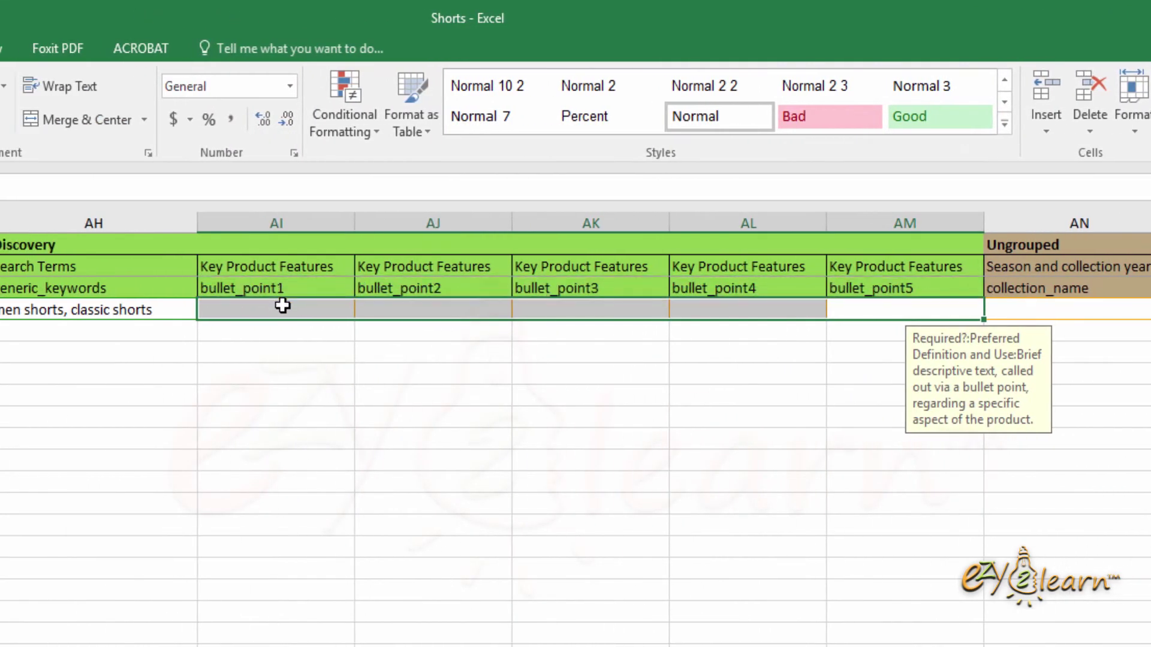
pyautogui.click(420, 367)
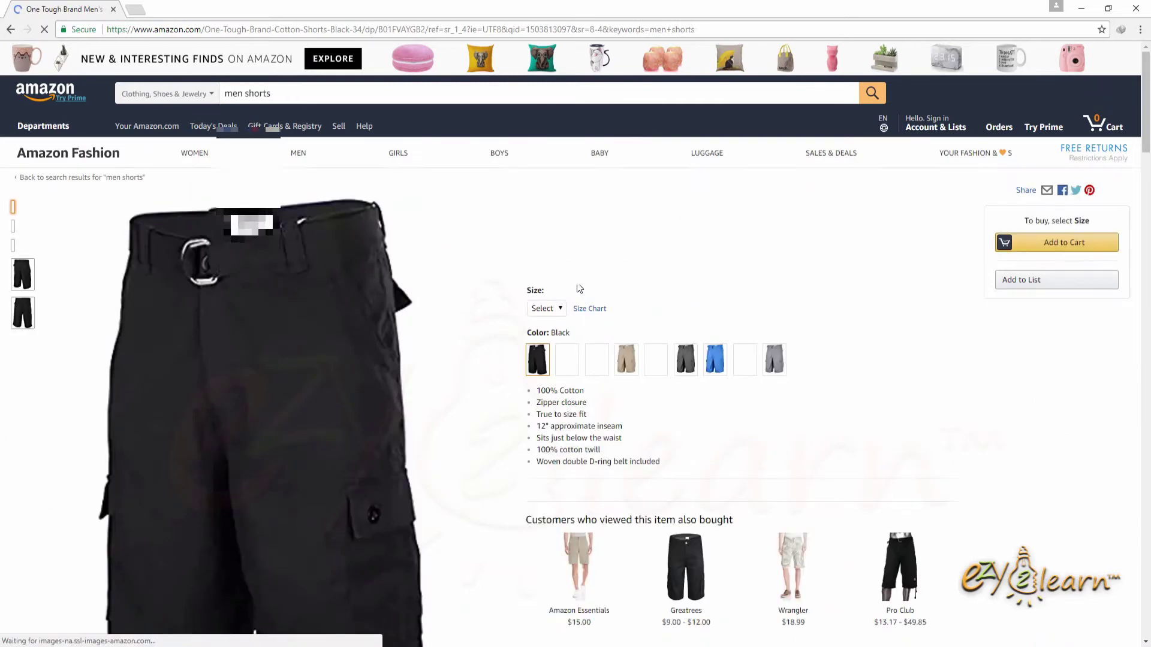
pyautogui.scroll(-1, 579, 288)
pyautogui.moveTo(536, 329); pyautogui.dragTo(596, 387)
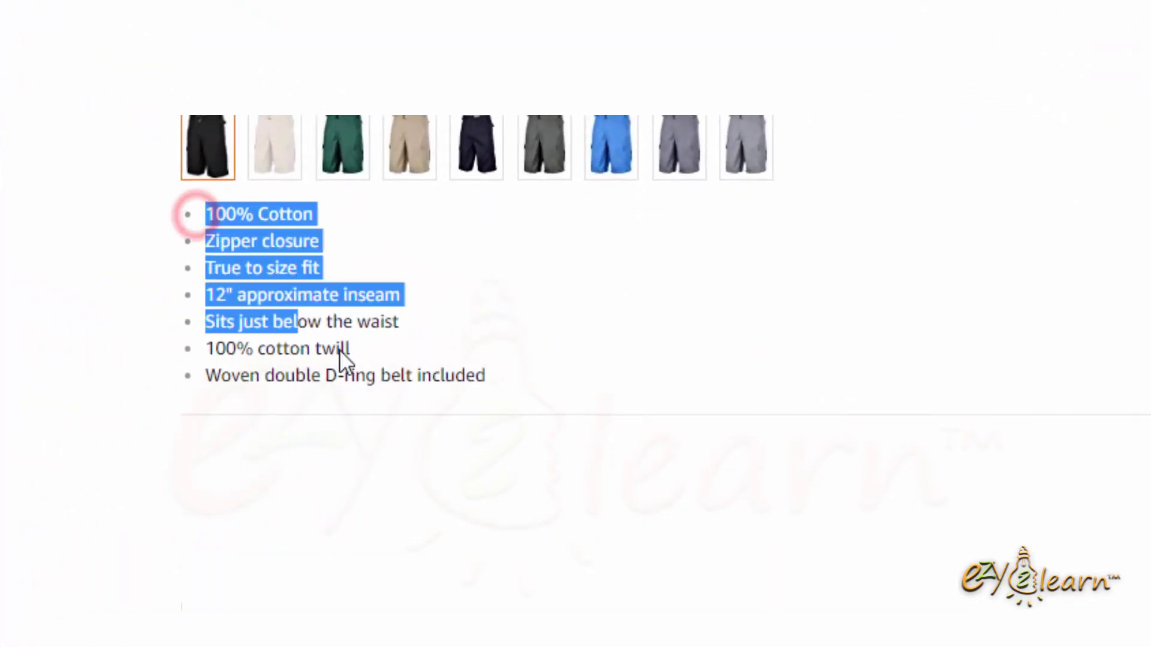
pyautogui.moveTo(342, 351); pyautogui.dragTo(474, 379)
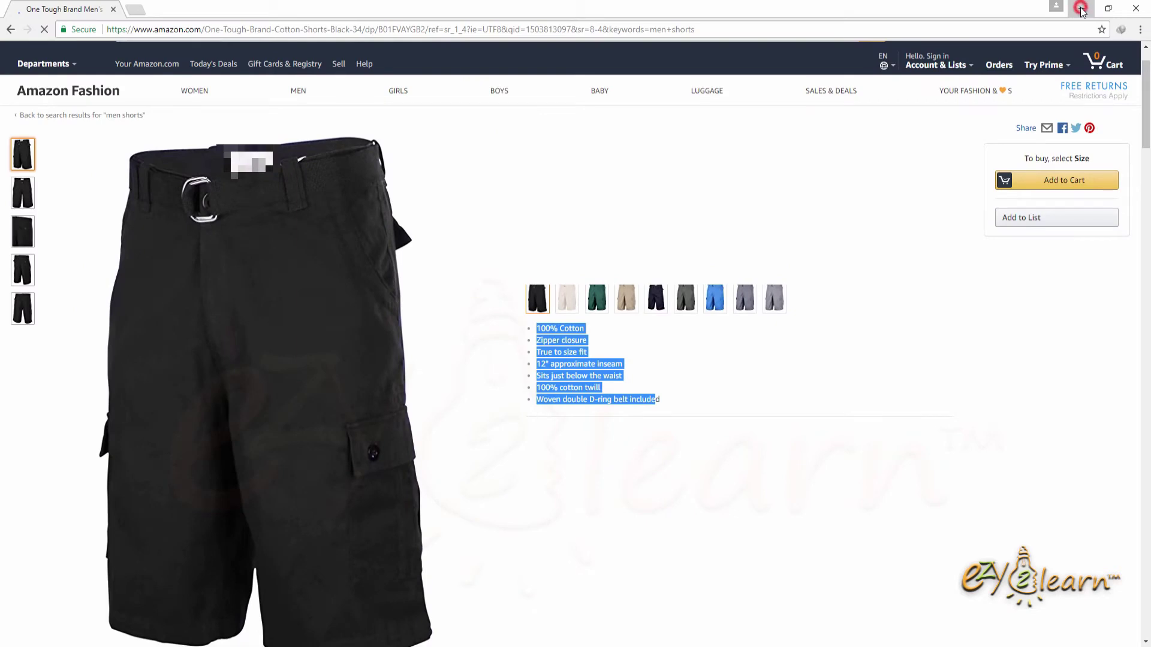
# Step: Copy the first comfort feature line from the listing notes into bullet_point1 cell AI4
pyautogui.click(1082, 11)
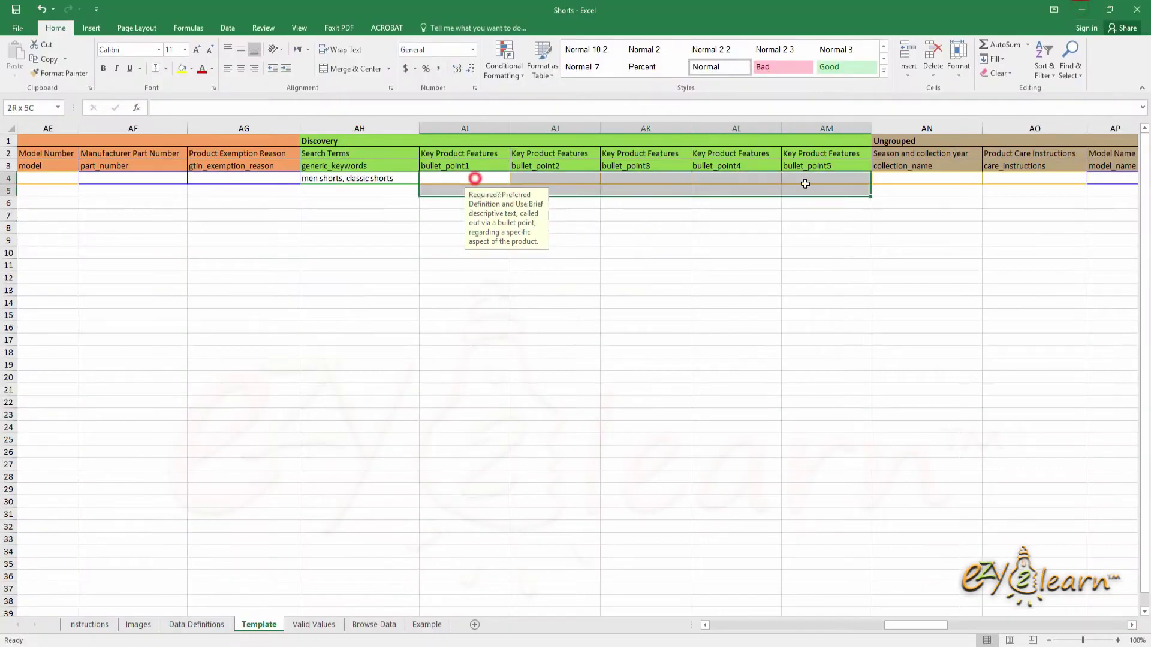
pyautogui.hotkey('alt', 'Tab')
pyautogui.moveTo(938, 554); pyautogui.dragTo(655, 552)
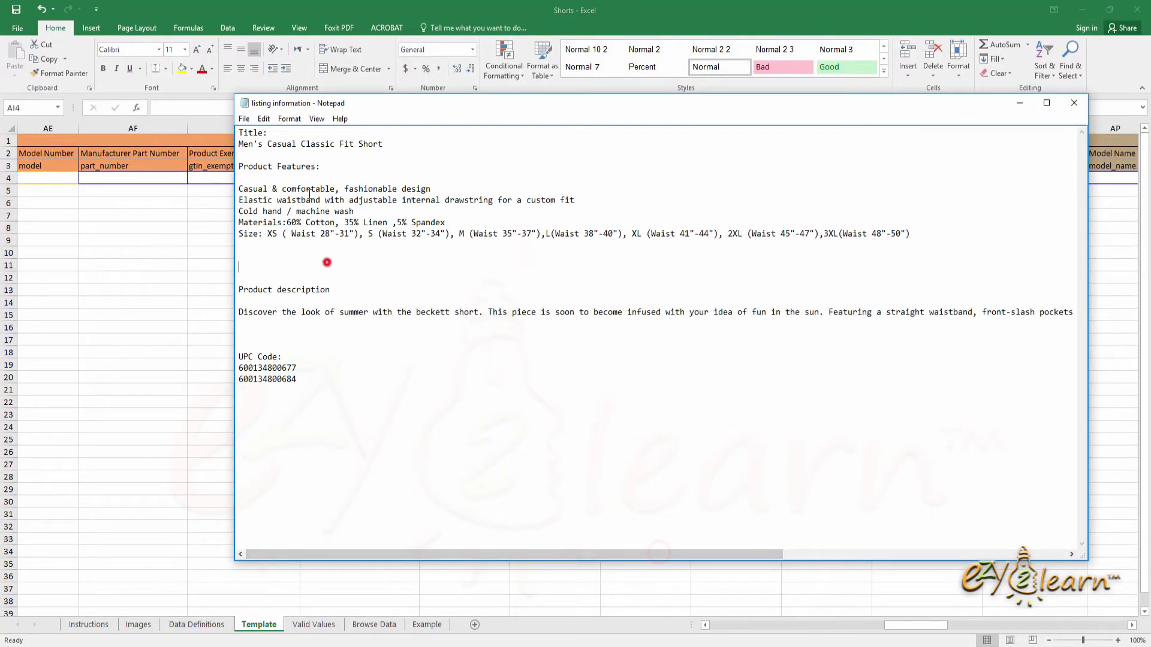
pyautogui.moveTo(239, 188); pyautogui.dragTo(431, 188)
pyautogui.rightClick(375, 203)
pyautogui.click(395, 231)
pyautogui.click(1019, 103)
pyautogui.doubleClick(464, 178)
pyautogui.rightClick(469, 180)
pyautogui.click(495, 235)
# Step: Paste the elastic waistband feature line into bullet_point2 cell AJ4
pyautogui.hotkey('alt', 'Tab')
pyautogui.moveTo(239, 200); pyautogui.dragTo(575, 200)
pyautogui.hotkey('ctrl', 'c')
pyautogui.click(1019, 103)
pyautogui.click(573, 178)
pyautogui.rightClick(572, 178)
pyautogui.click(600, 230)
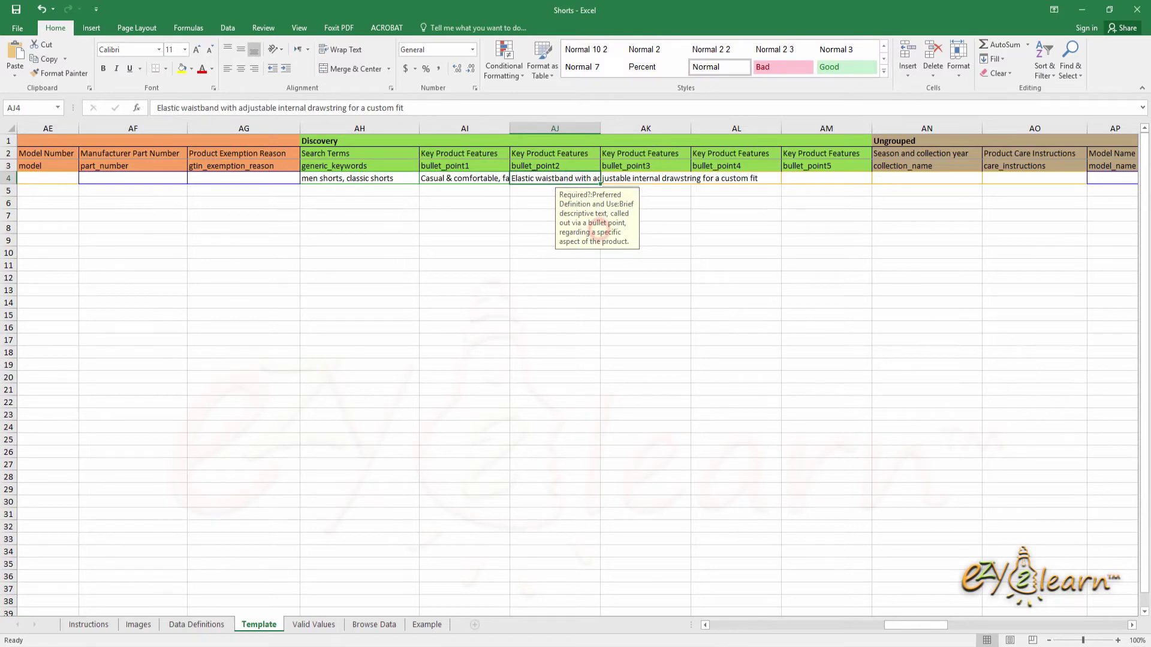
# Step: Paste the washing instructions line into bullet_point3 cell AK4
pyautogui.hotkey('alt', 'Tab')
pyautogui.moveTo(356, 208); pyautogui.dragTo(238, 208)
pyautogui.click(1022, 106)
pyautogui.rightClick(646, 178)
pyautogui.click(672, 230)
# Step: Paste the Materials line from the notes into bullet_point4 cell AL4
pyautogui.hotkey('alt', 'Tab')
pyautogui.click(448, 223)
pyautogui.hotkey('shift', 'Home')
pyautogui.hotkey('ctrl', 'c')
pyautogui.hotkey('alt', 'Tab')
pyautogui.click(741, 178)
pyautogui.rightClick(741, 178)
pyautogui.click(771, 232)
# Step: Paste the XS–3XL Size line into bullet_point5 cell AM4 and review the filled bullets
pyautogui.hotkey('alt', 'Tab')
pyautogui.moveTo(238, 234); pyautogui.dragTo(910, 234)
pyautogui.rightClick(243, 235)
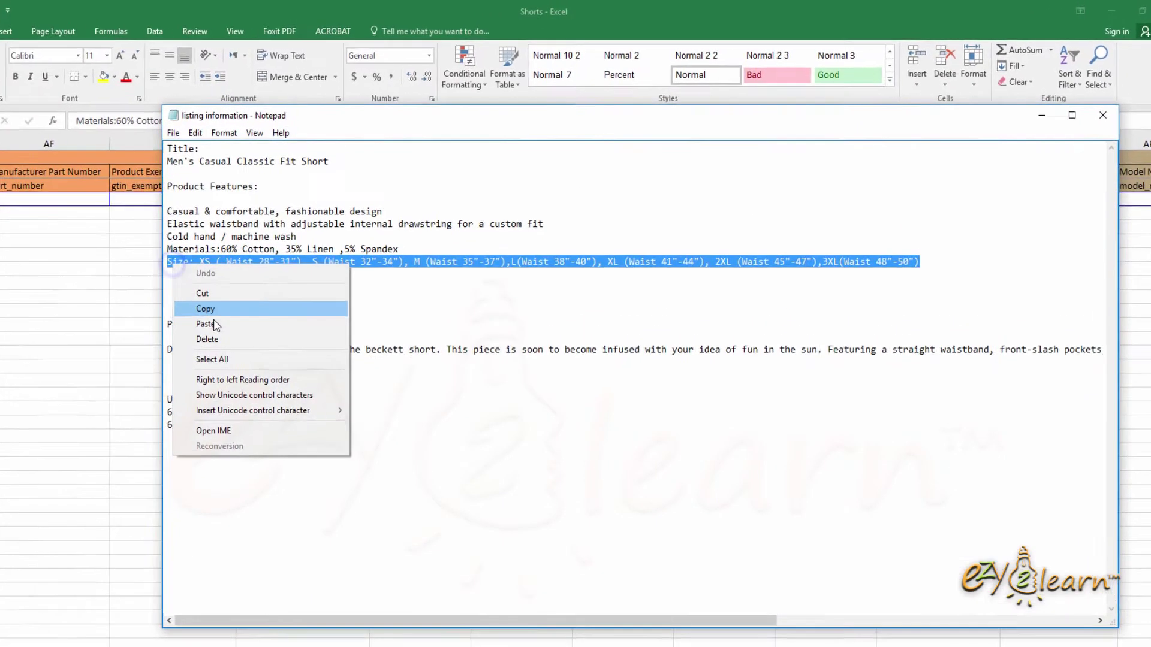
pyautogui.click(273, 276)
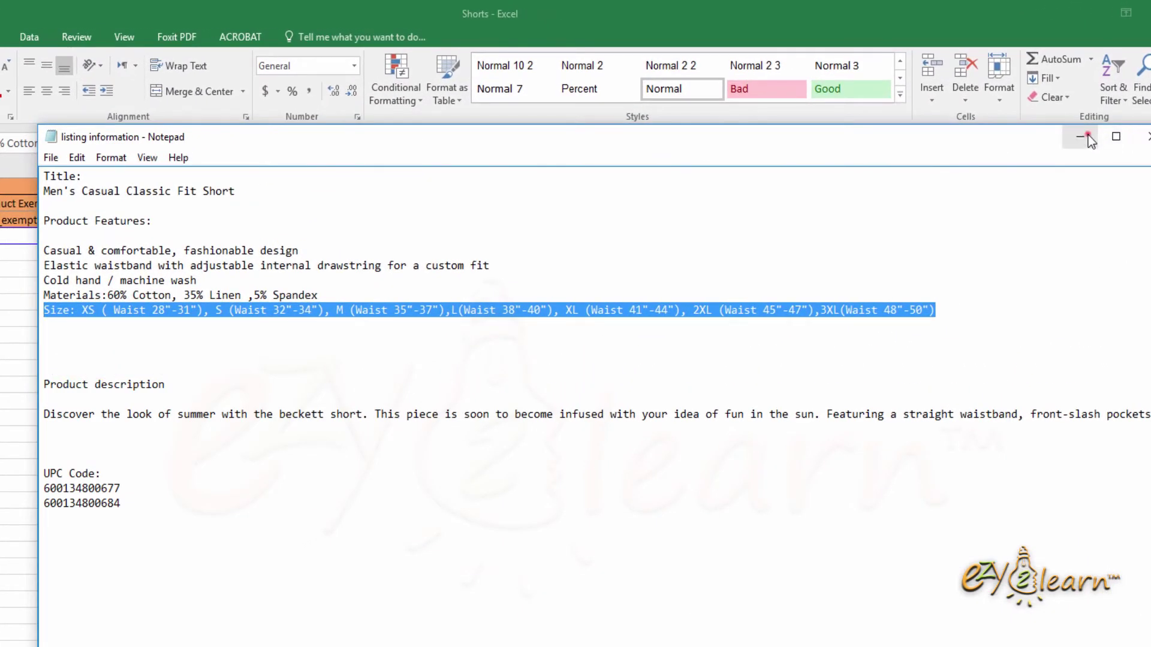
pyautogui.click(1088, 137)
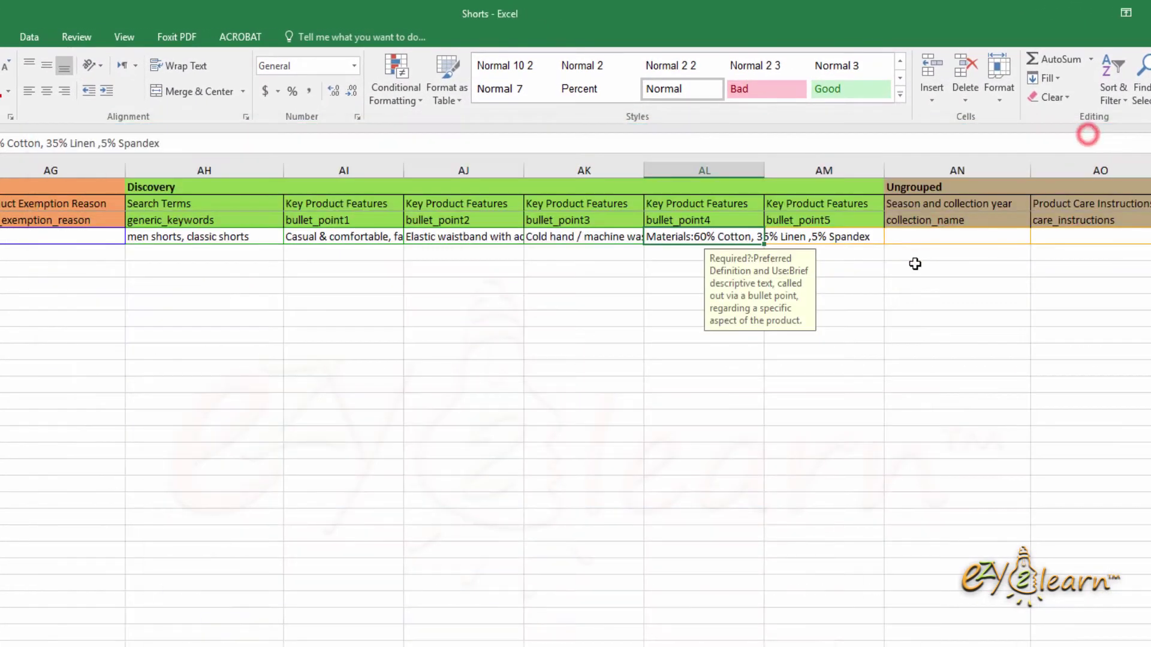
pyautogui.click(818, 237)
pyautogui.rightClick(818, 238)
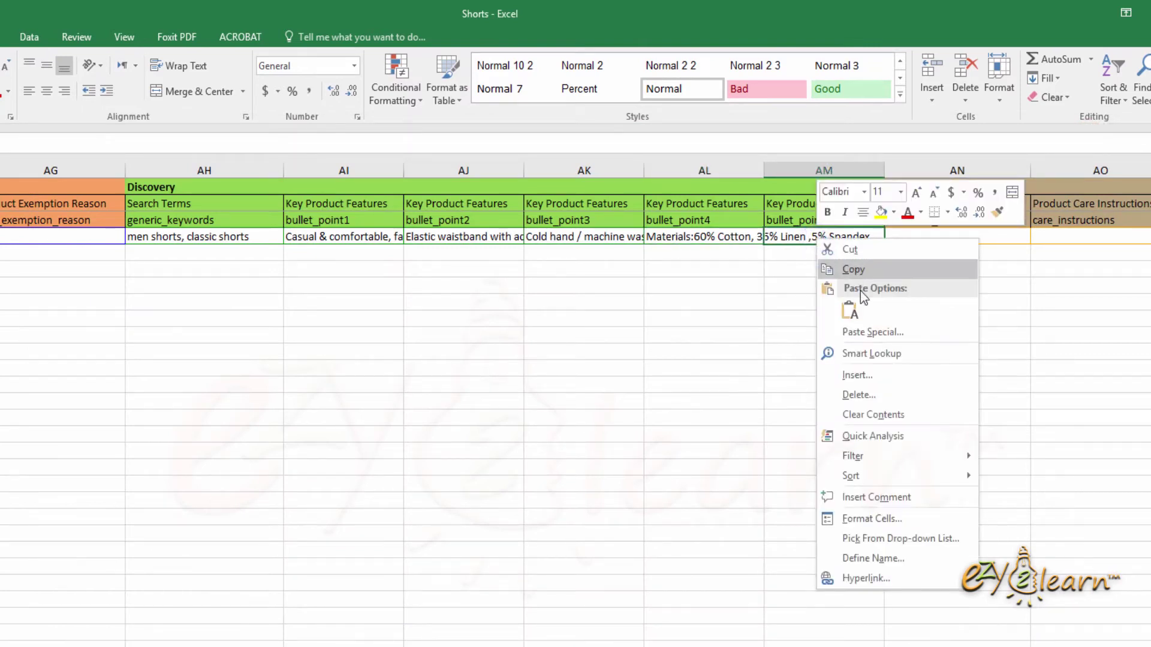
pyautogui.click(850, 311)
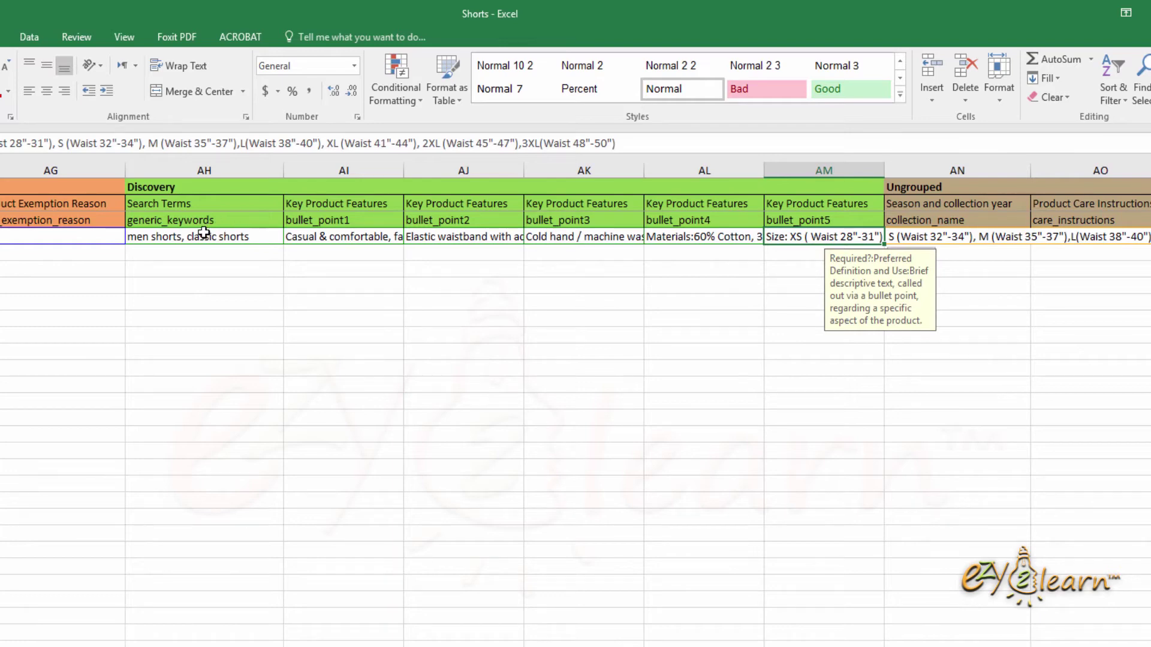
pyautogui.moveTo(206, 235); pyautogui.dragTo(815, 237)
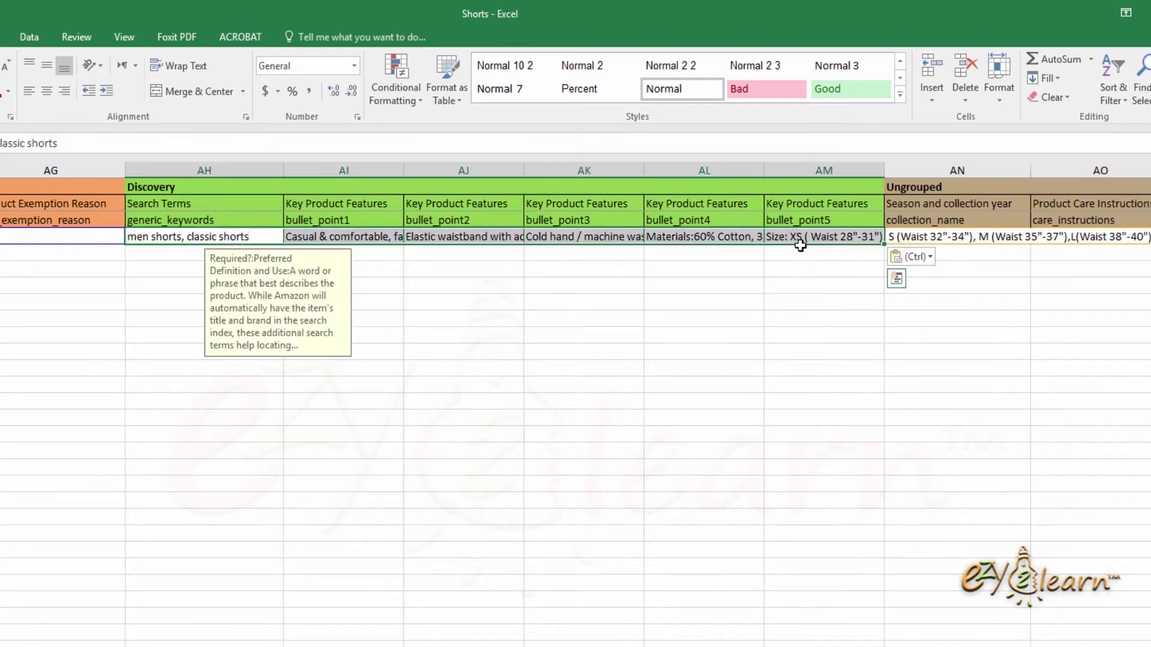
pyautogui.click(821, 317)
pyautogui.hscroll(1, 821, 317)
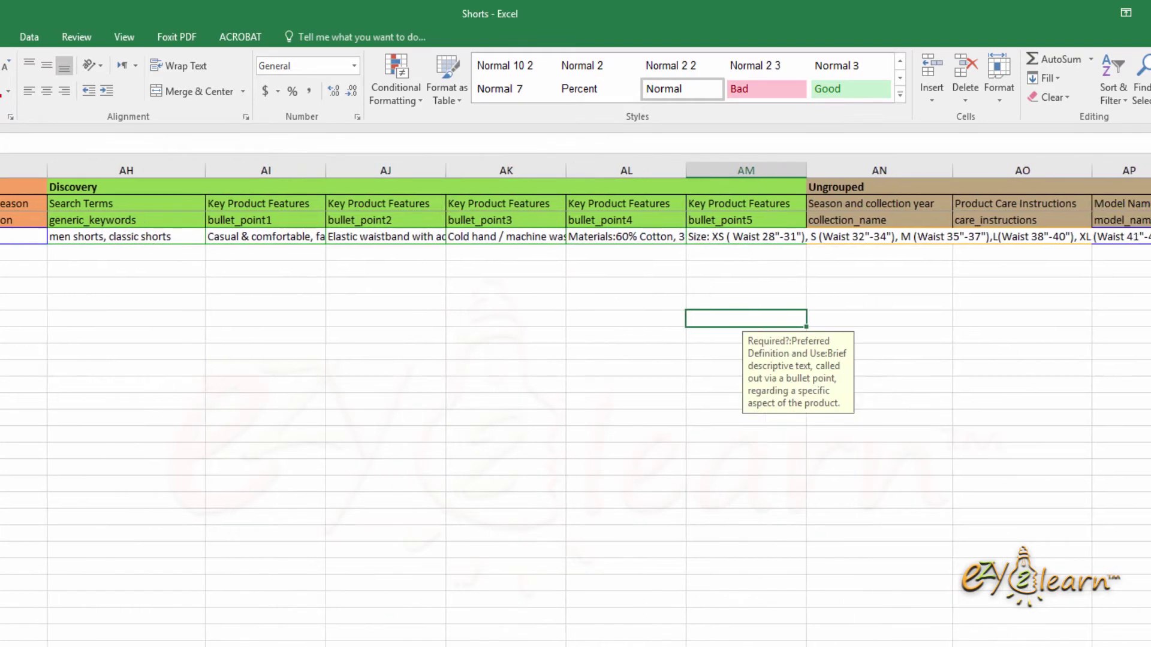
# Step: Look over the model name, shipping weight, country of origin and condition_type columns
pyautogui.hscroll(3, 575, 414)
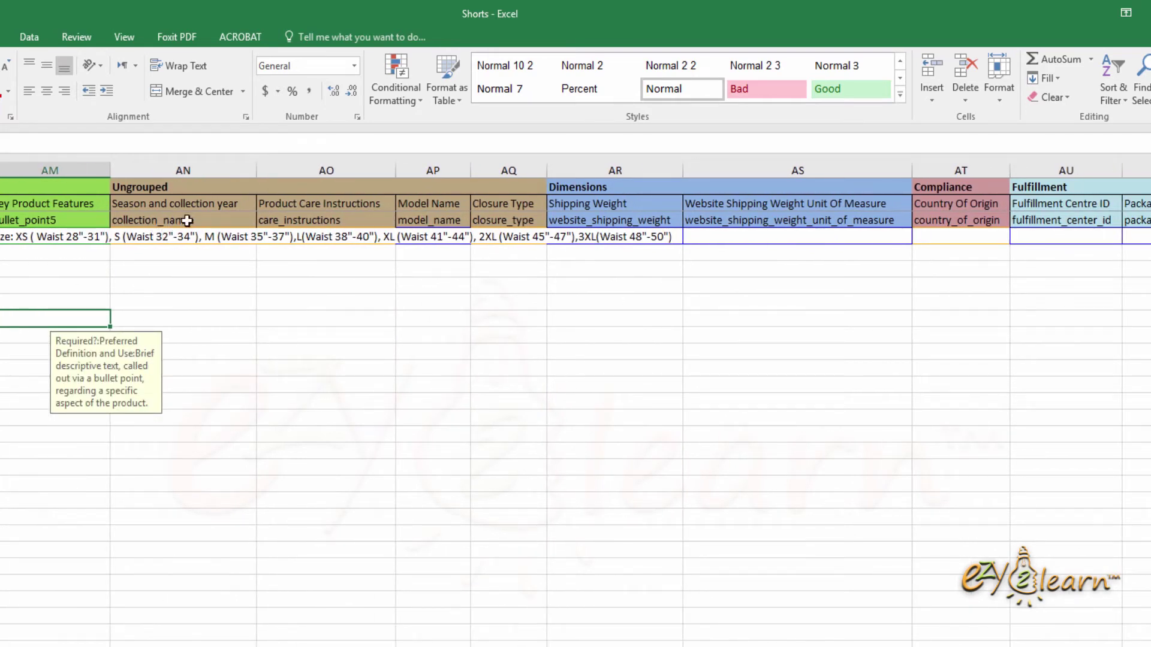
pyautogui.click(454, 223)
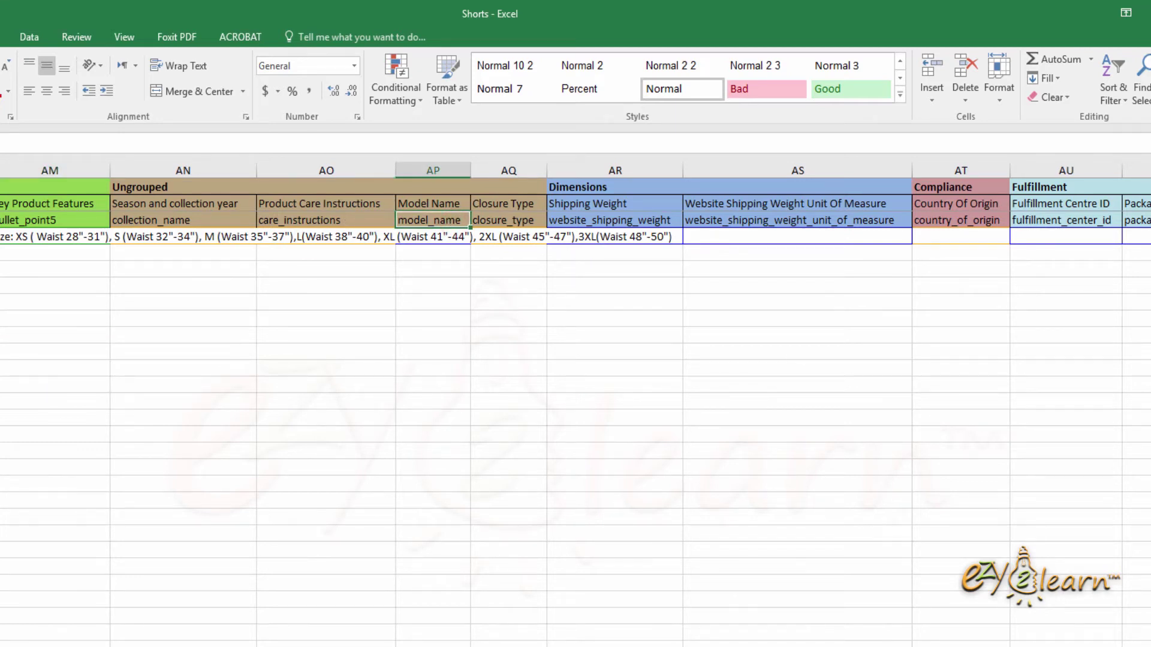
pyautogui.hscroll(1, 325, 249)
pyautogui.hscroll(1, 324, 249)
pyautogui.hscroll(1, 324, 250)
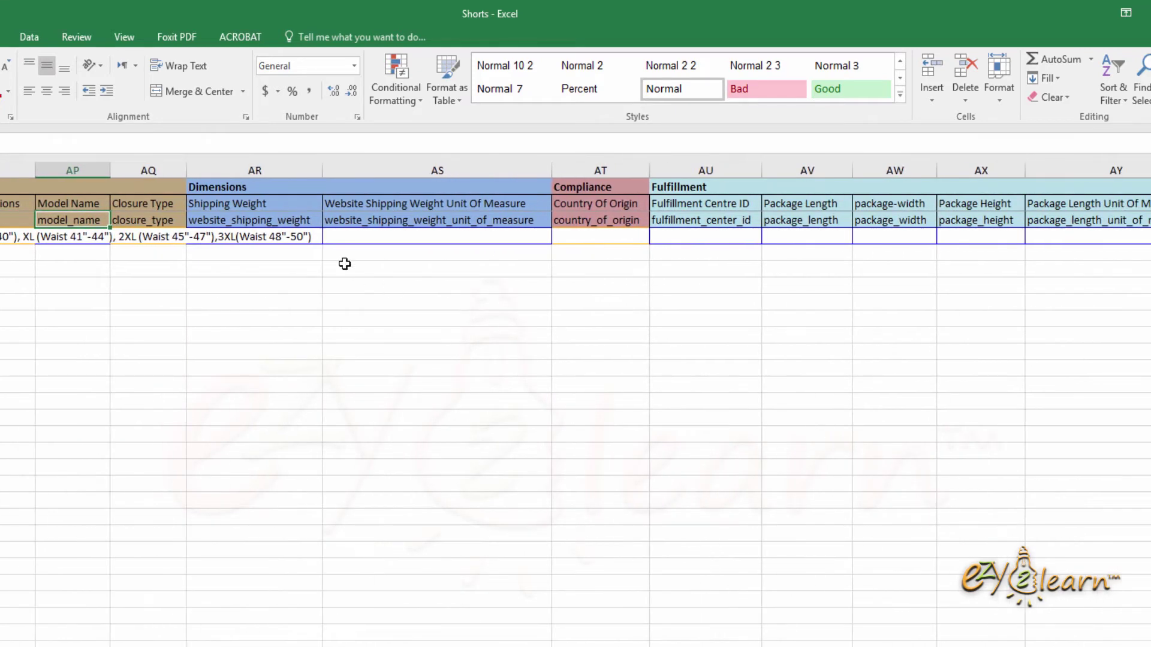
pyautogui.click(282, 221)
pyautogui.click(405, 222)
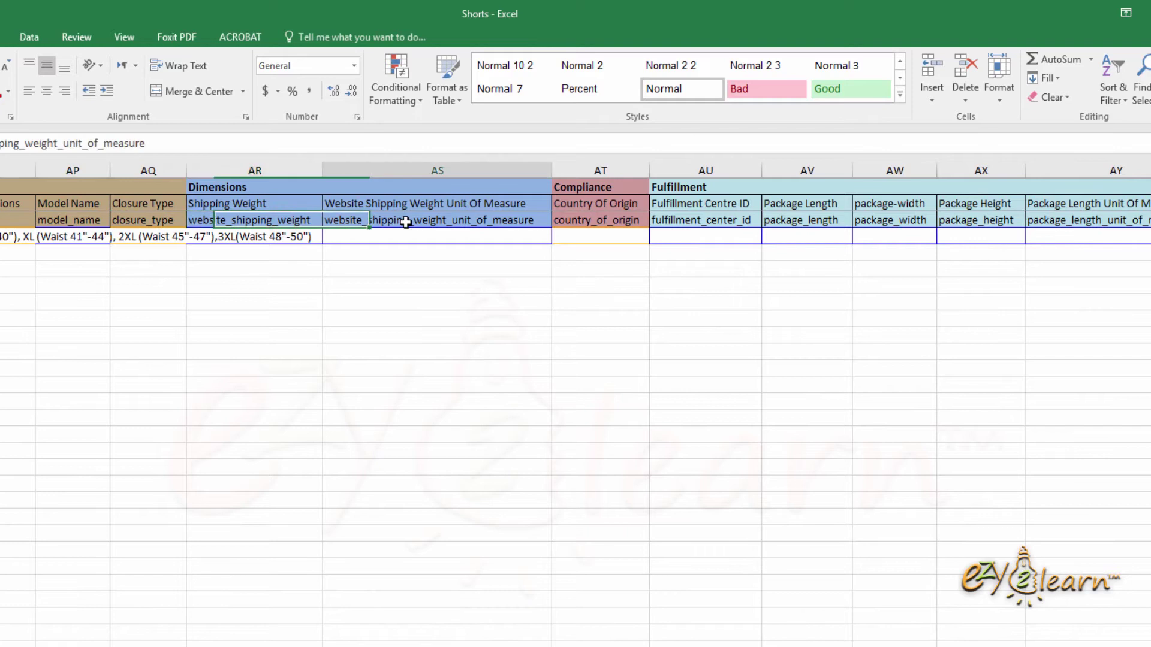
pyautogui.click(620, 223)
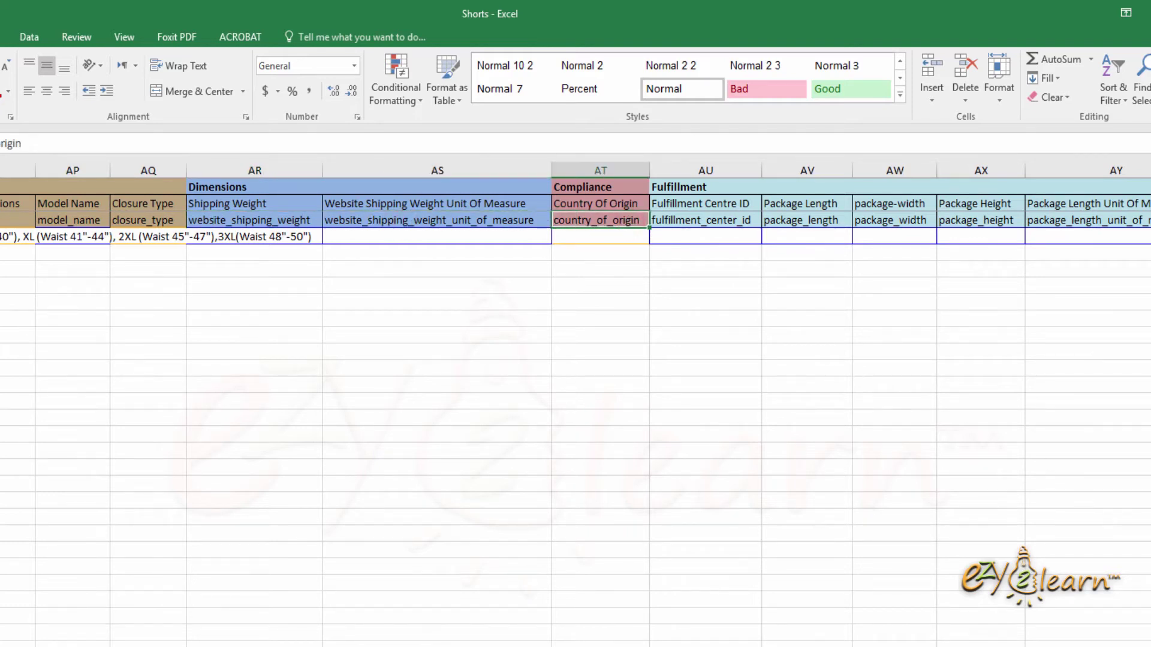
pyautogui.hscroll(3, 576, 404)
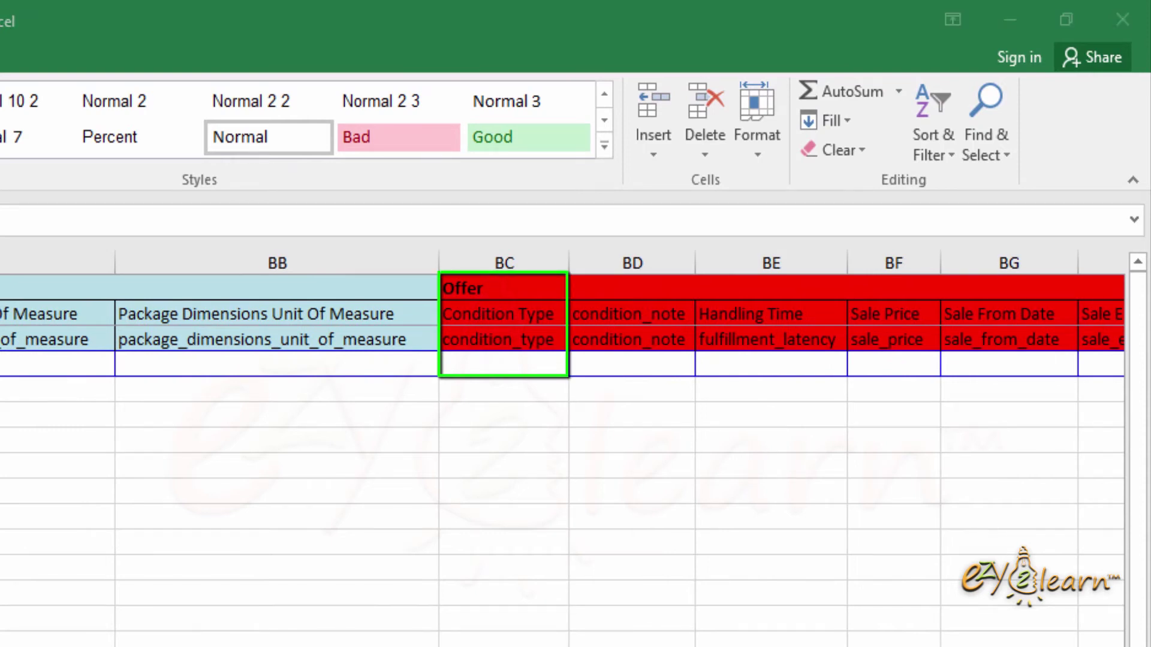
pyautogui.click(495, 348)
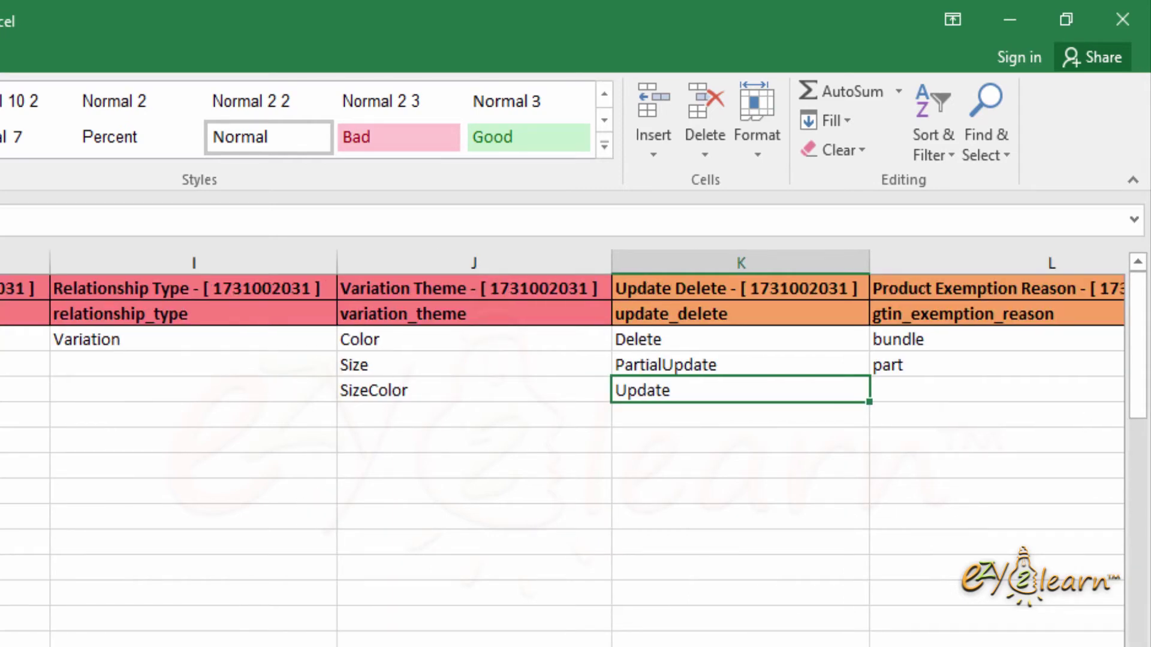
# Step: Cut 'New' from the condition_type valid values and paste it into Condition Type cell BC4
pyautogui.hscroll(2, 561, 447)
pyautogui.hscroll(3, 561, 447)
pyautogui.hscroll(2, 561, 448)
pyautogui.hscroll(2, 529, 331)
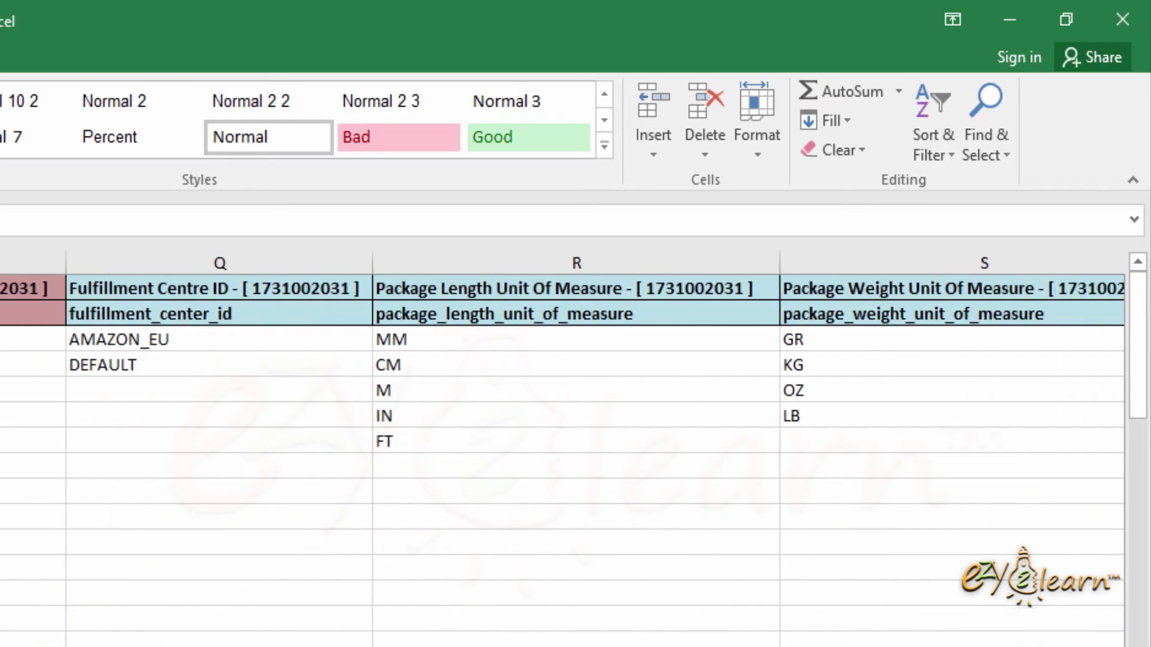
pyautogui.hscroll(2, 530, 332)
pyautogui.hscroll(1, 530, 331)
pyautogui.click(514, 320)
pyautogui.click(479, 347)
pyautogui.rightClick(487, 339)
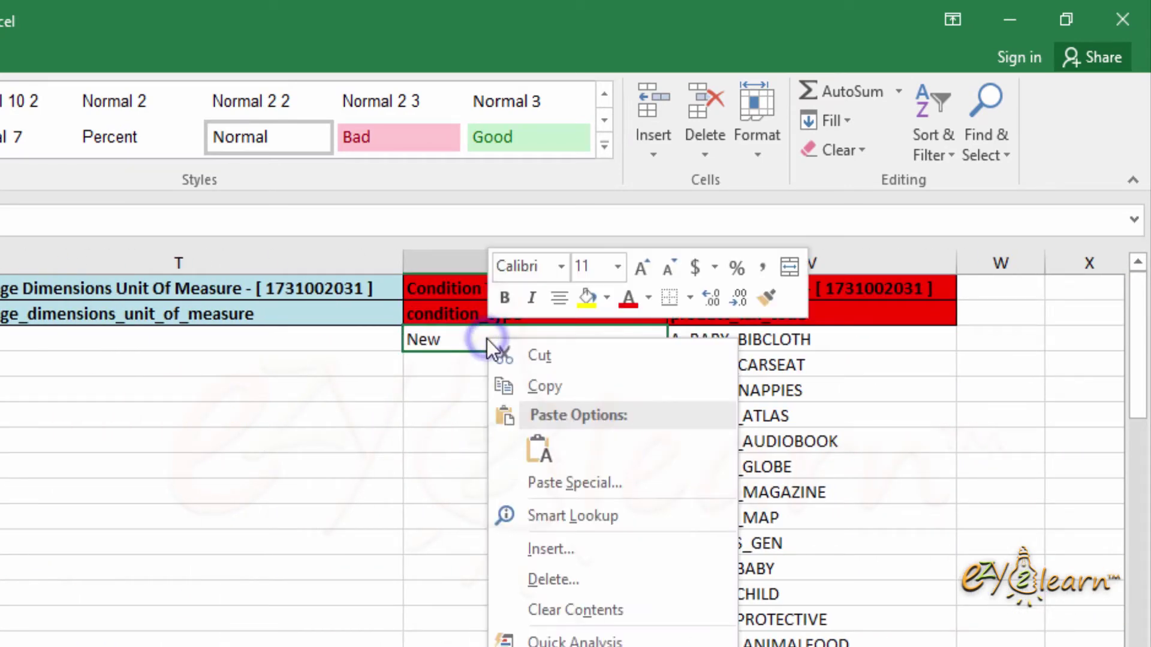
pyautogui.click(530, 359)
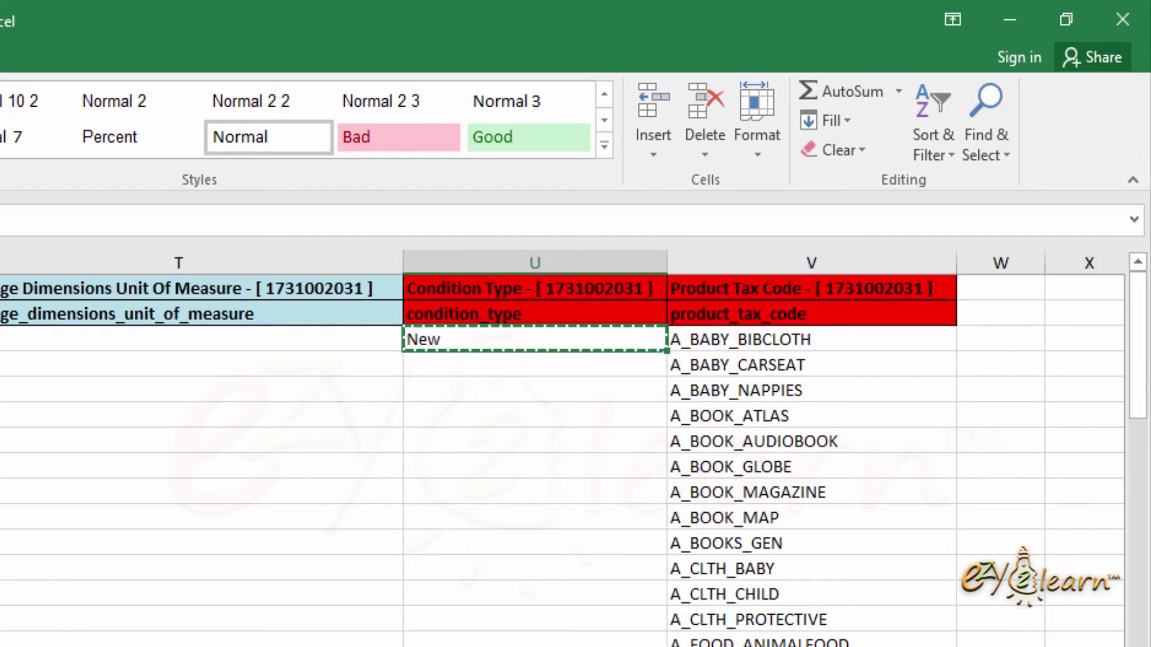
pyautogui.hotkey('ctrl', 'pageup')
pyautogui.click(509, 366)
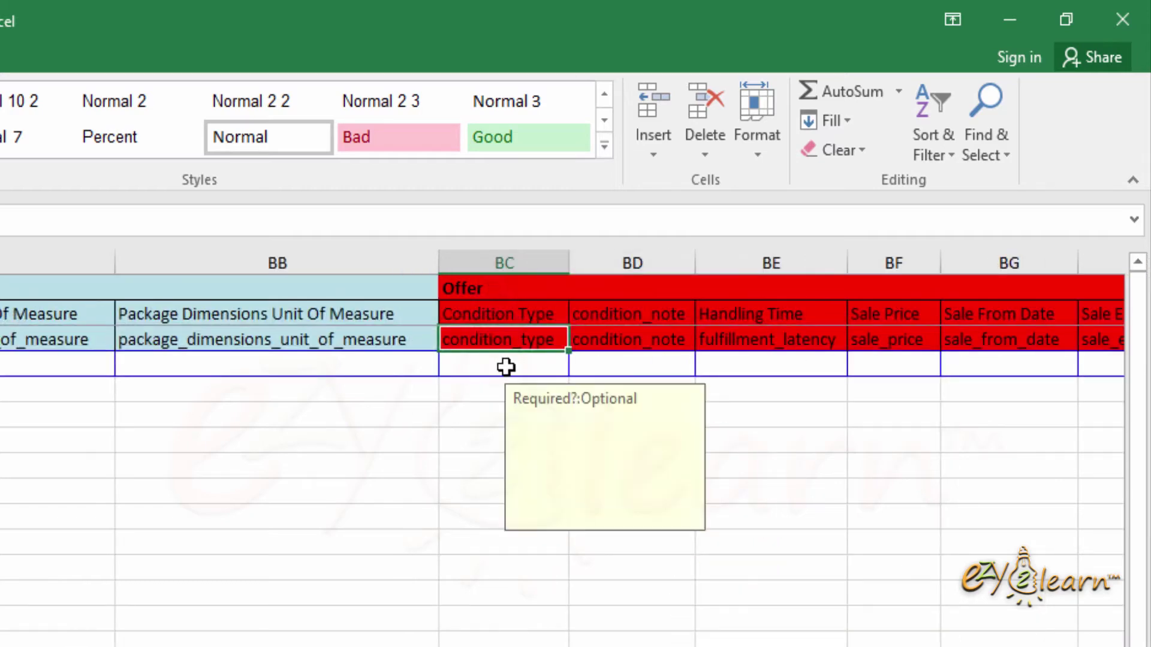
pyautogui.rightClick(508, 367)
pyautogui.click(557, 480)
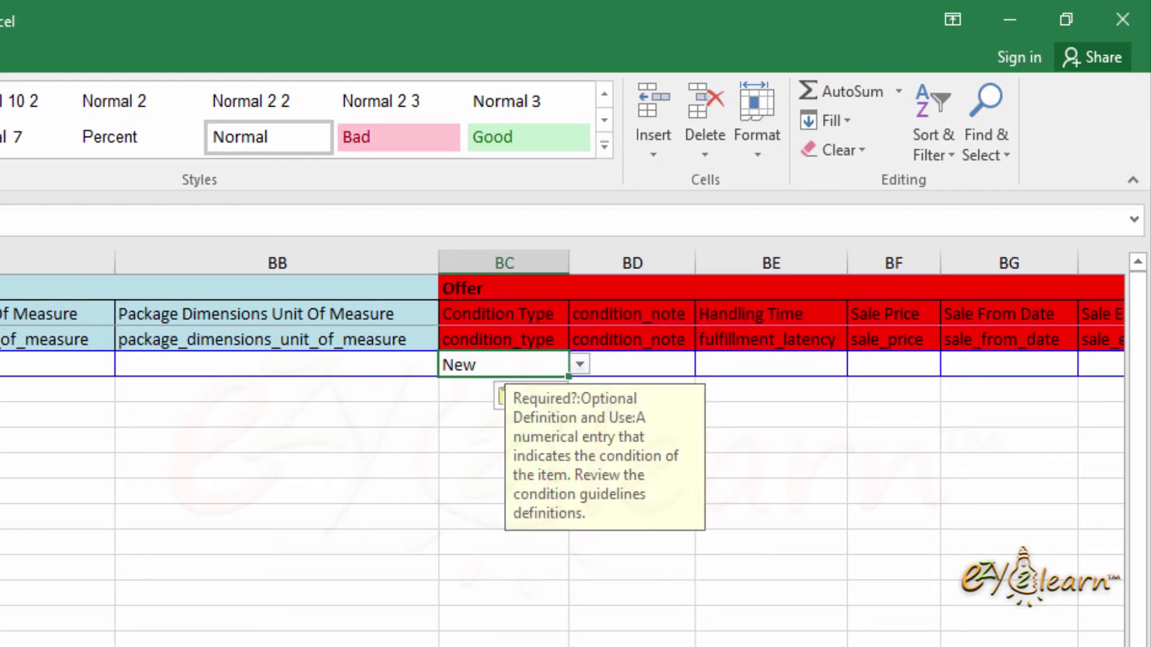
pyautogui.hscroll(10, 576, 450)
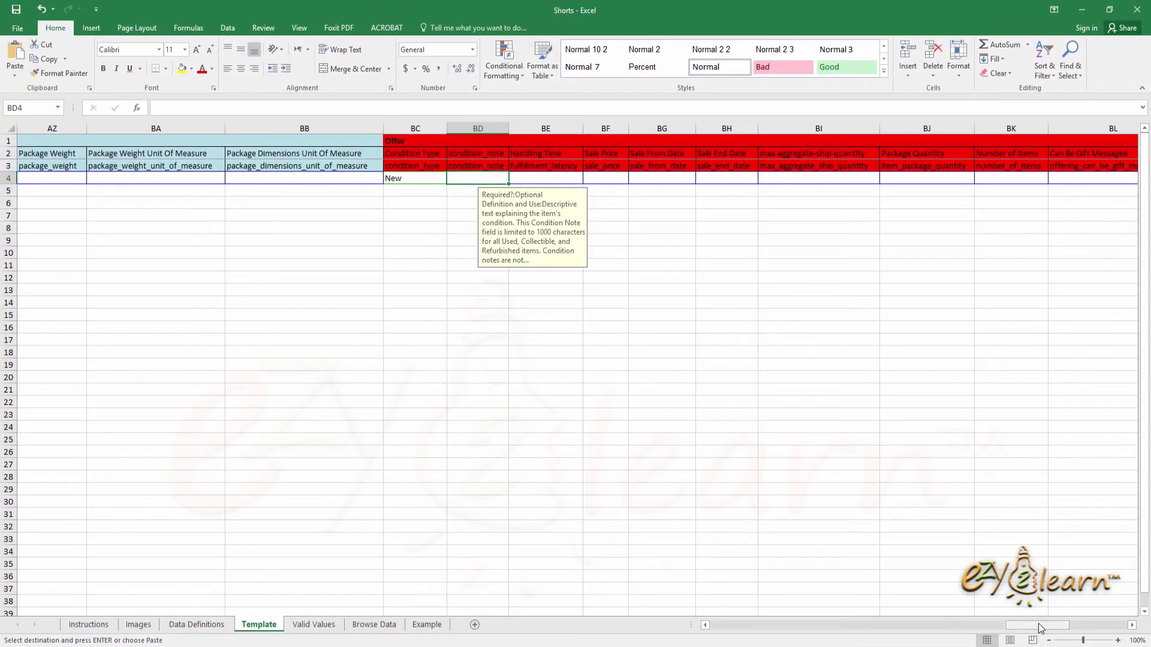
pyautogui.moveTo(1042, 625); pyautogui.dragTo(1058, 623)
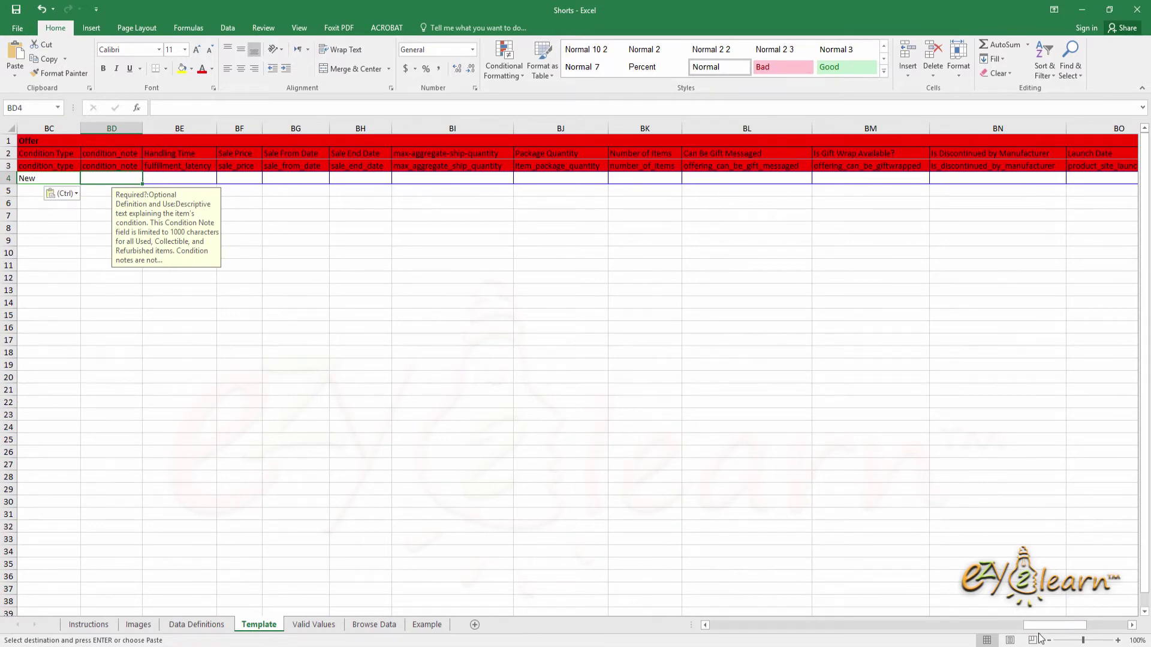
pyautogui.moveTo(1042, 623); pyautogui.dragTo(1088, 609)
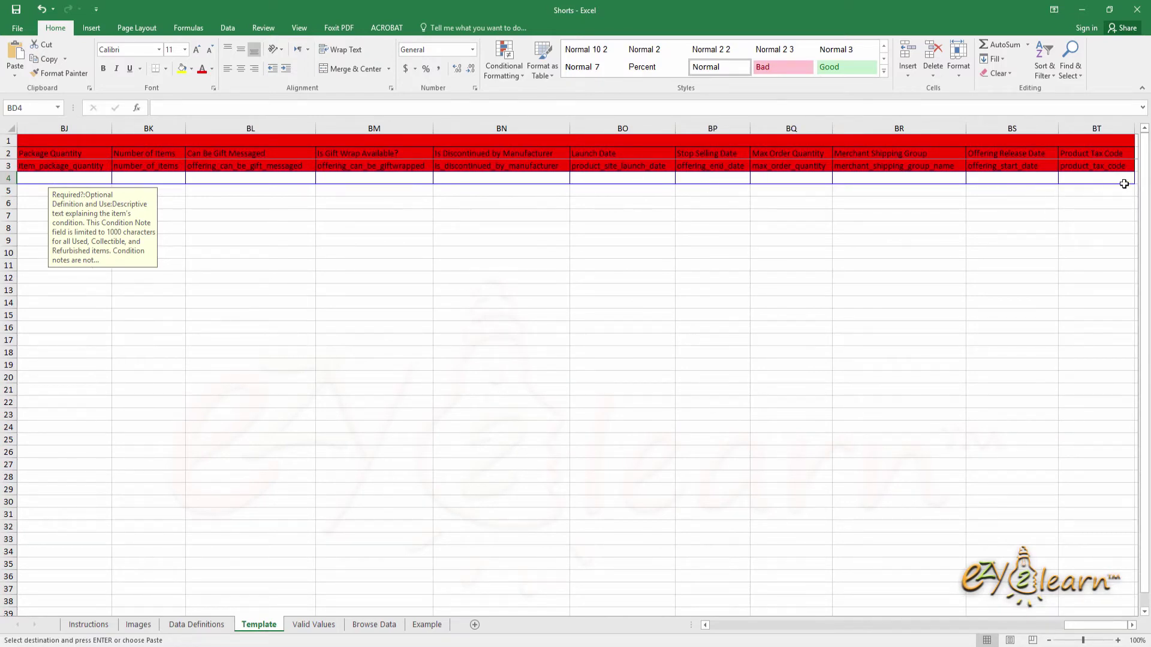
pyautogui.moveTo(1094, 627); pyautogui.dragTo(815, 642)
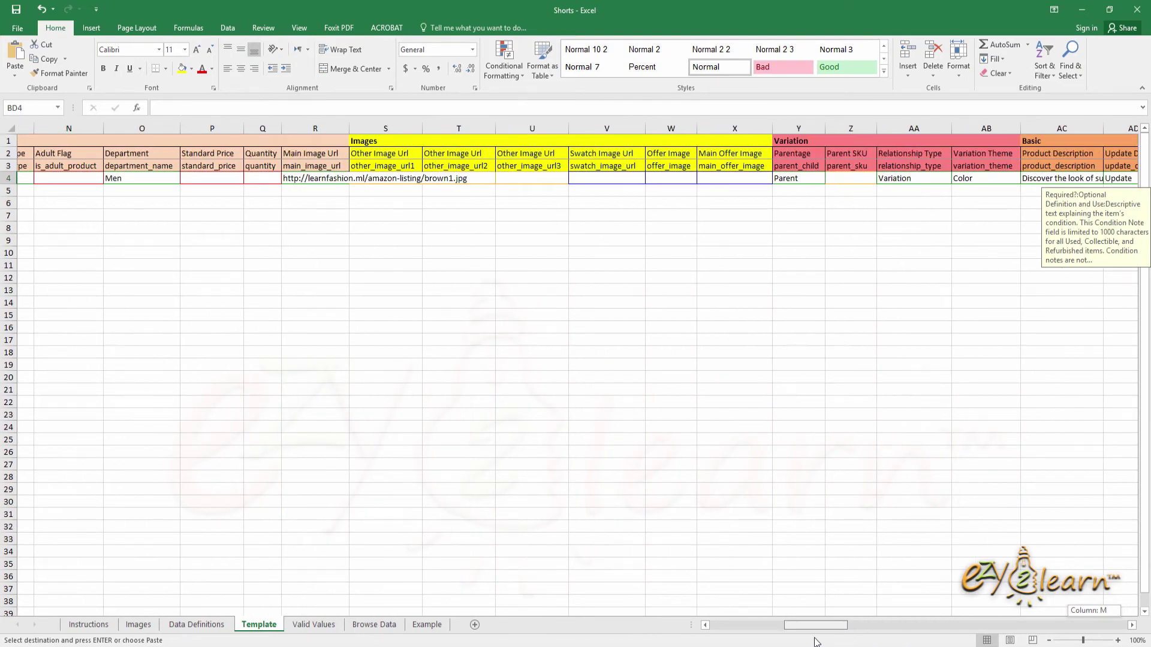
pyautogui.moveTo(815, 642); pyautogui.dragTo(742, 642)
pyautogui.click(850, 439)
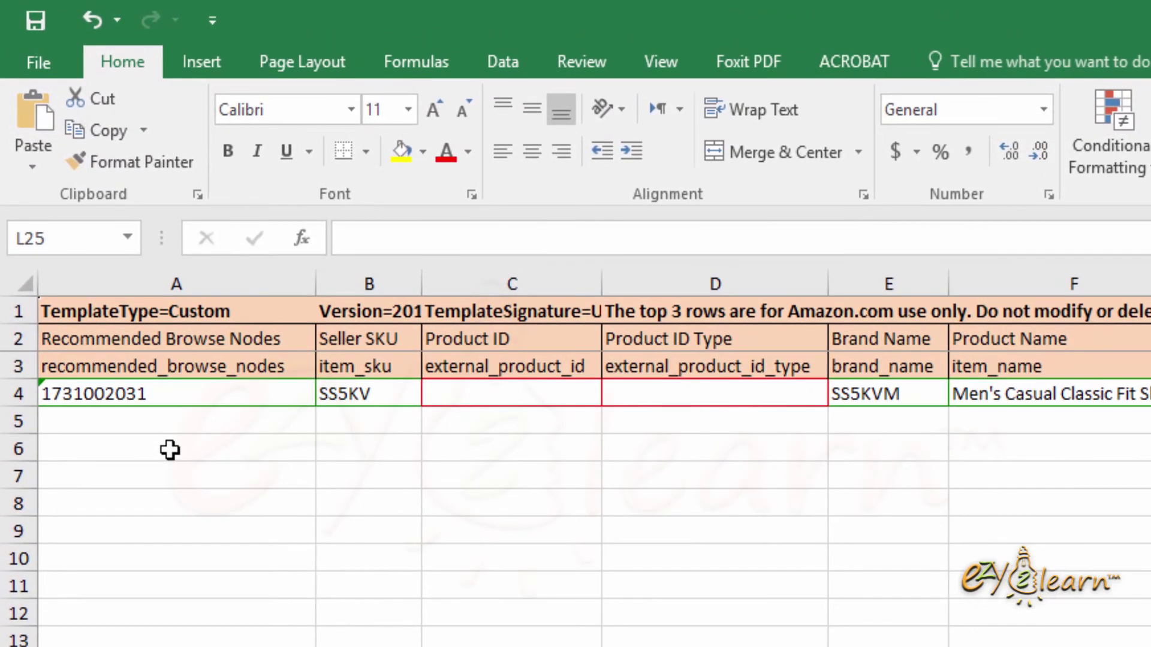
# Step: Copy parent row 4 into rows 5 and 6 to create the two child rows
pyautogui.click(108, 395)
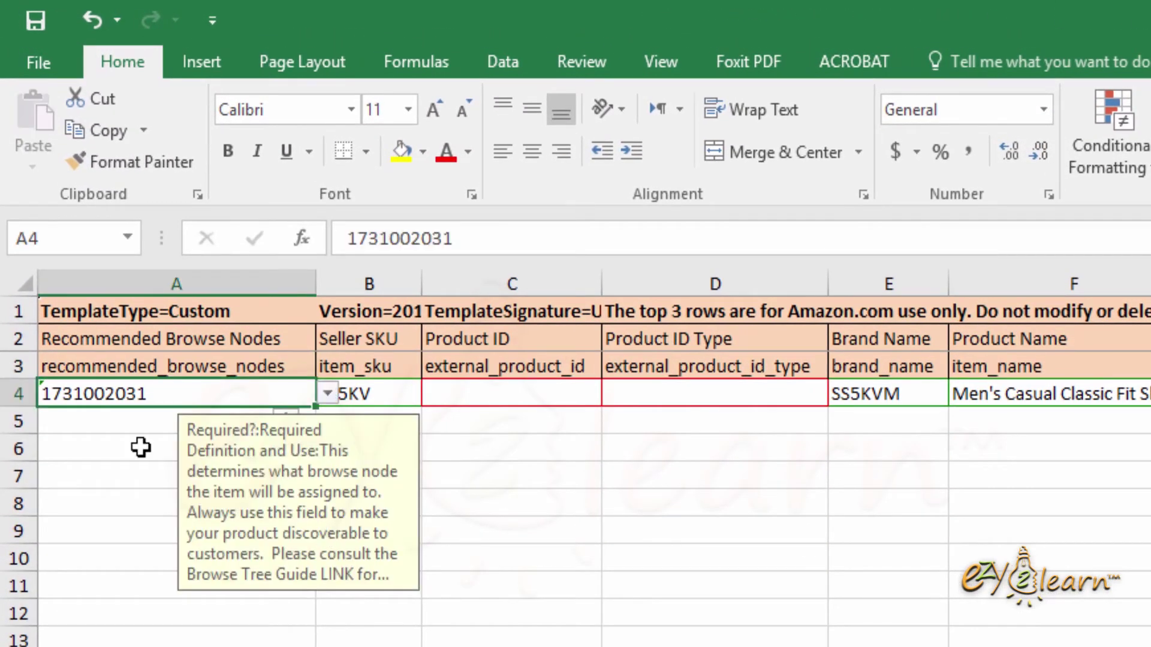
pyautogui.click(26, 394)
pyautogui.rightClick(25, 395)
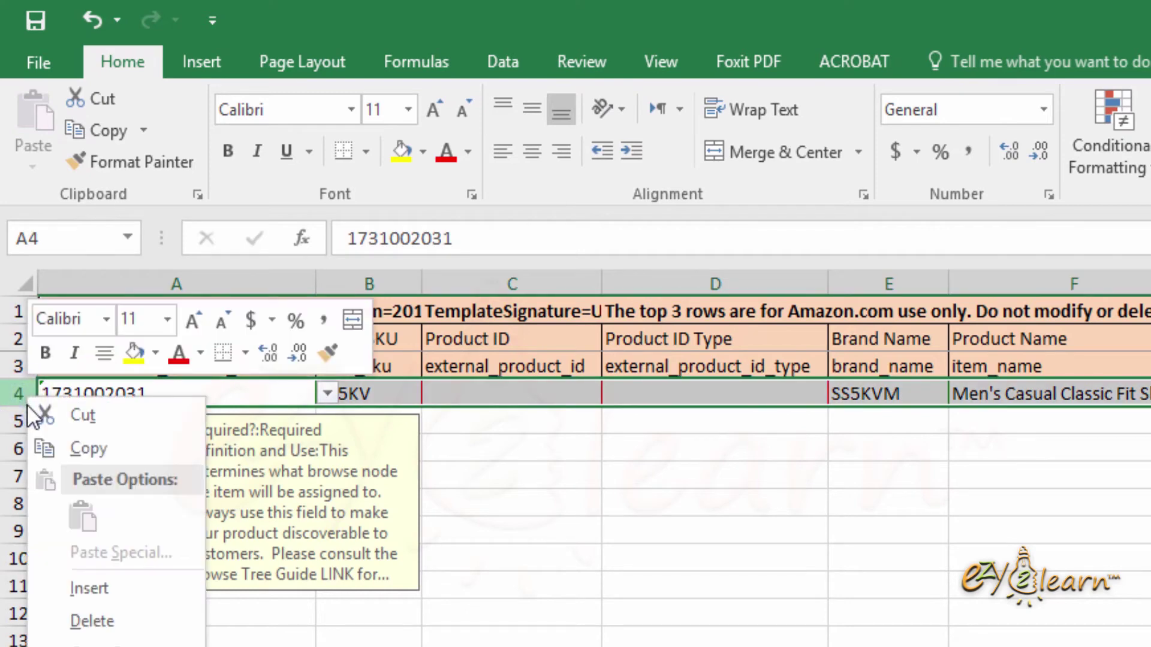
pyautogui.click(81, 447)
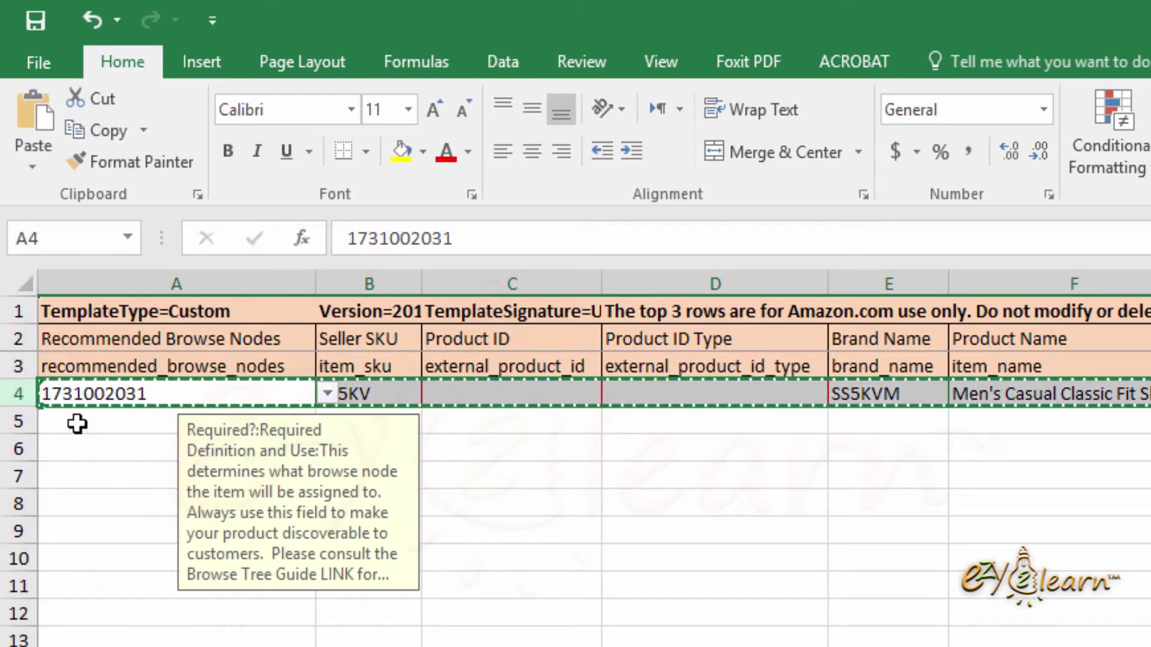
pyautogui.moveTo(76, 422); pyautogui.dragTo(77, 449)
pyautogui.rightClick(77, 450)
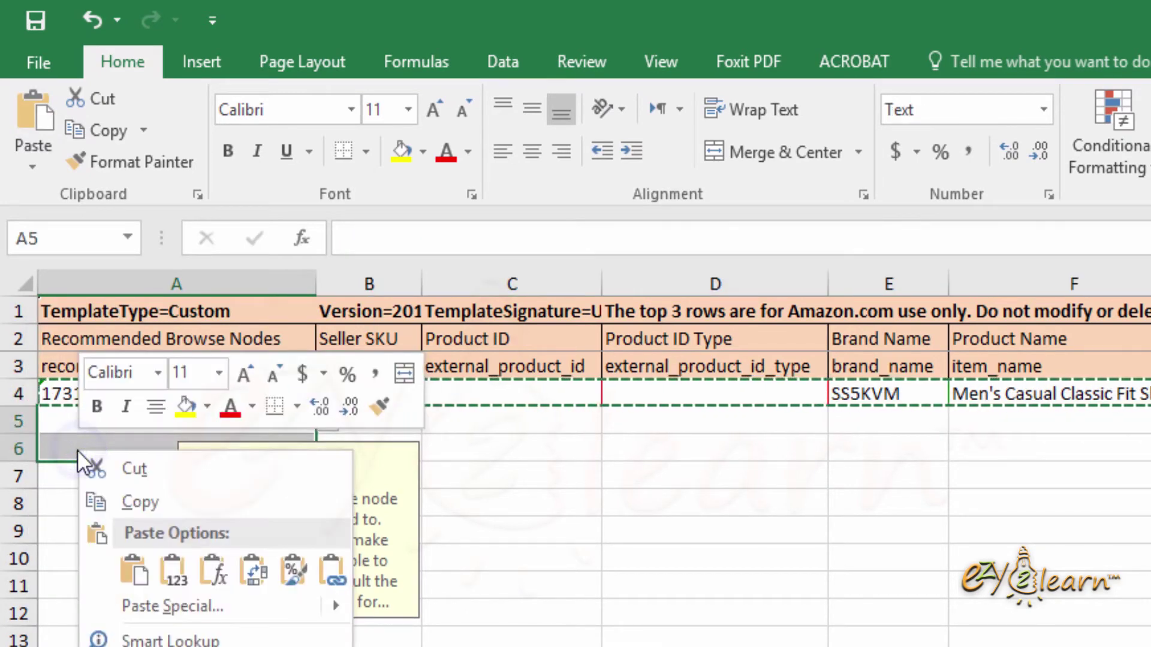
pyautogui.click(134, 569)
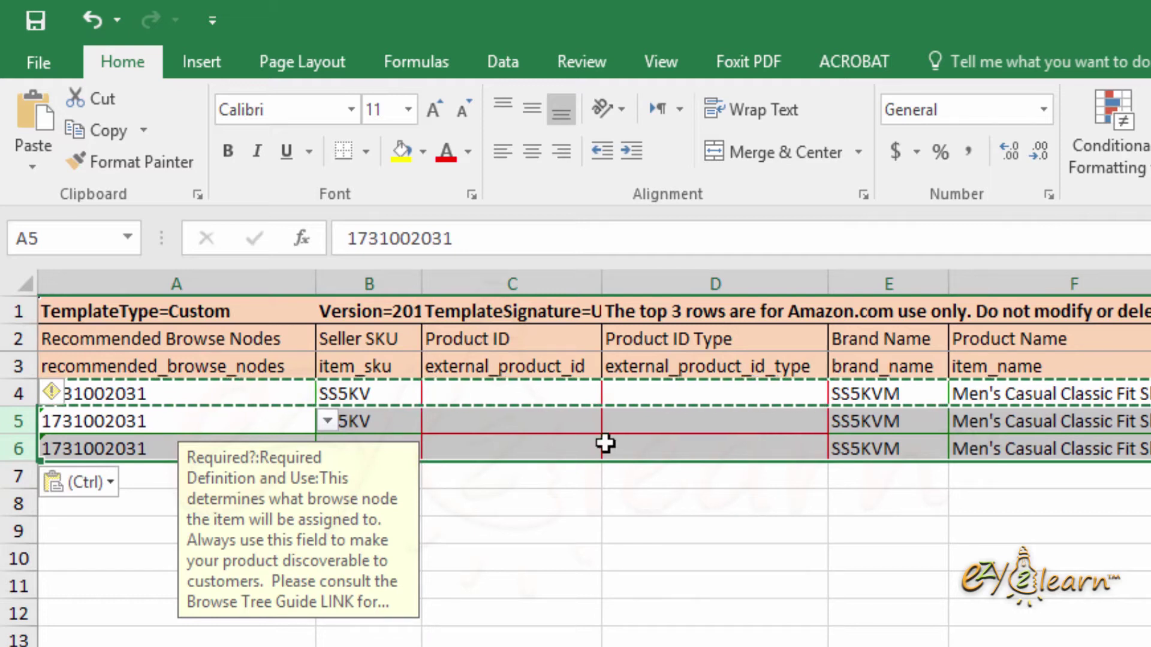
pyautogui.click(592, 523)
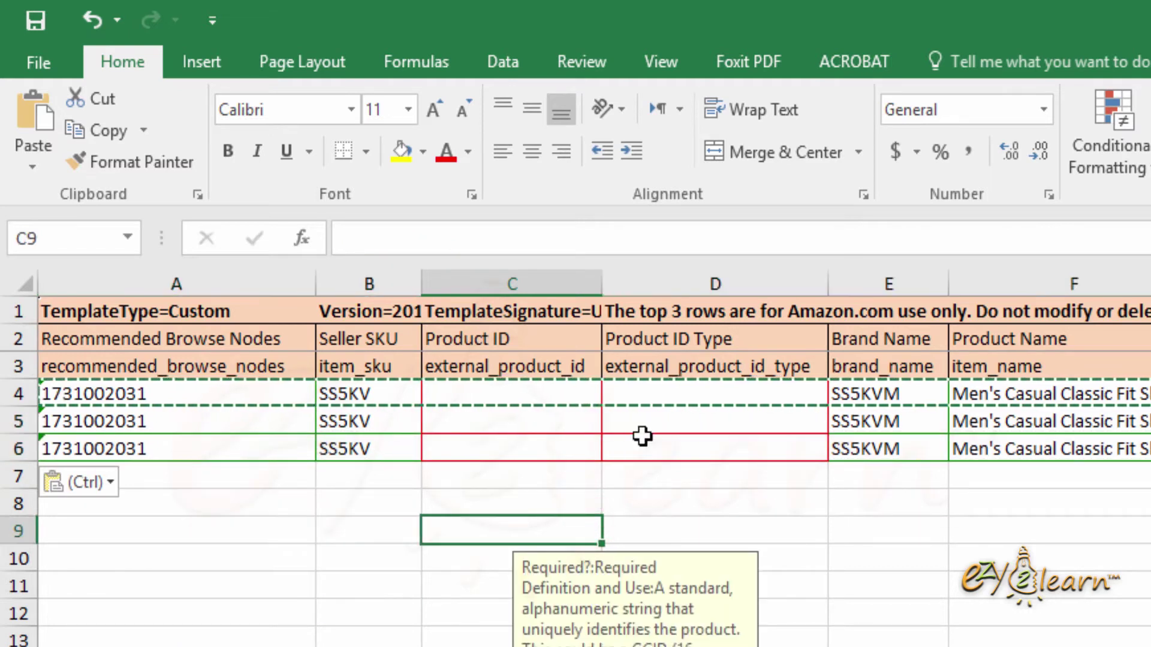
pyautogui.press('Escape')
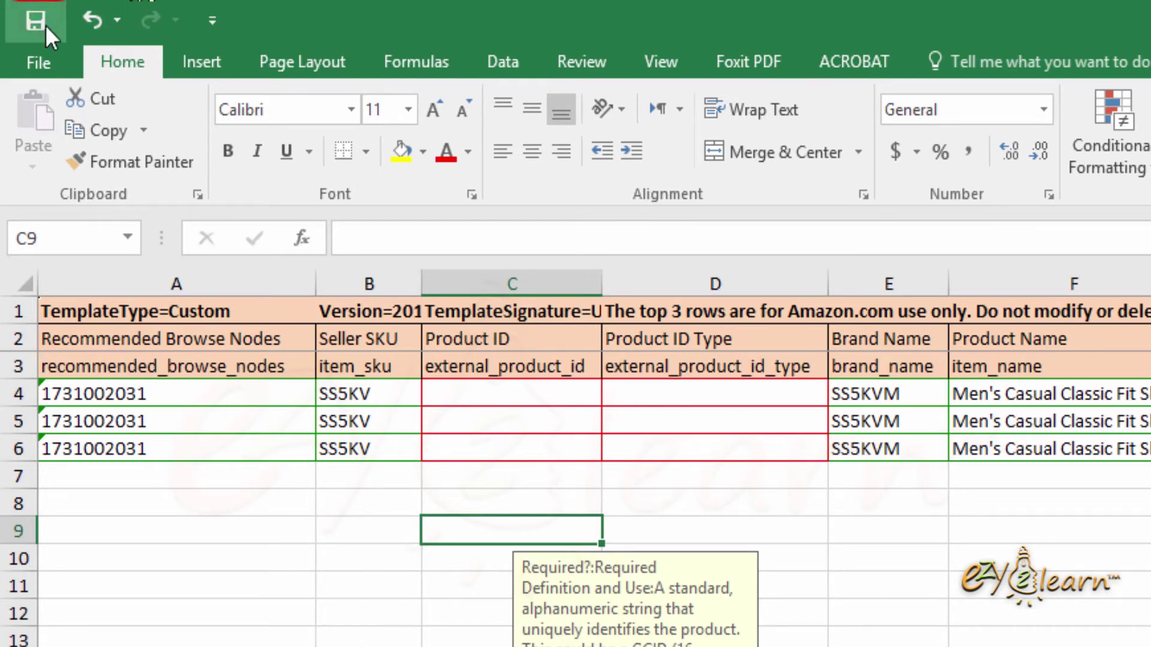
# Step: Change the child seller SKUs to SS5KVbr and SS5KVgr
pyautogui.doubleClick(378, 422)
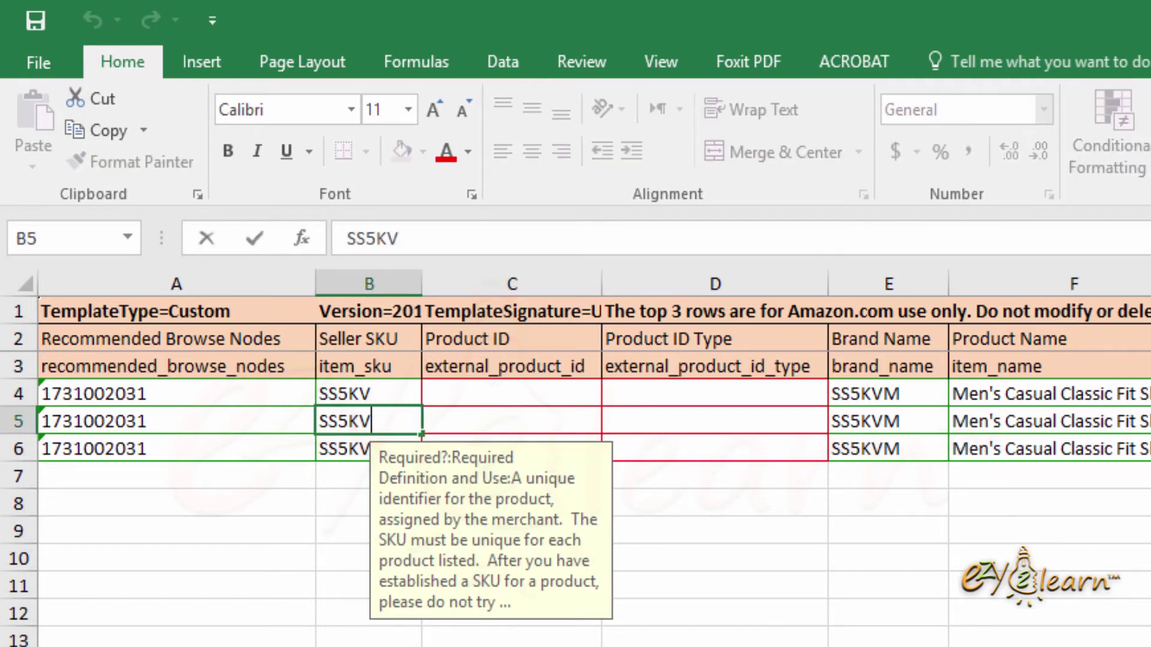
pyautogui.write('br')
pyautogui.click(513, 585)
pyautogui.click(398, 447)
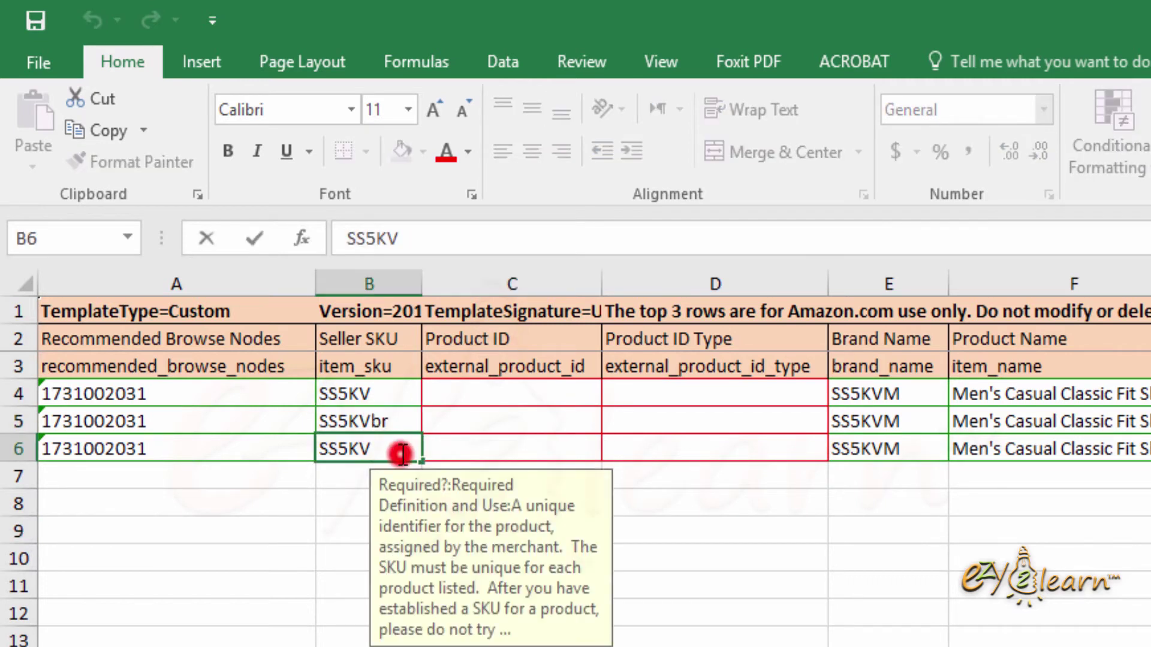
pyautogui.doubleClick(402, 453)
pyautogui.write('gr')
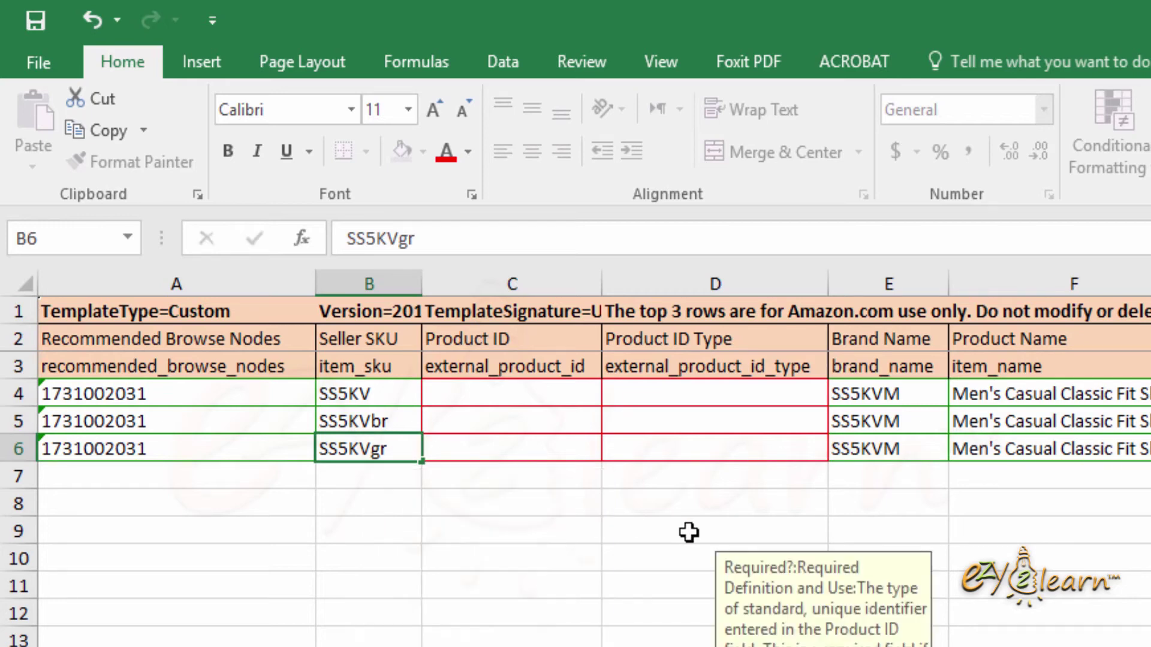
pyautogui.click(688, 532)
pyautogui.click(447, 422)
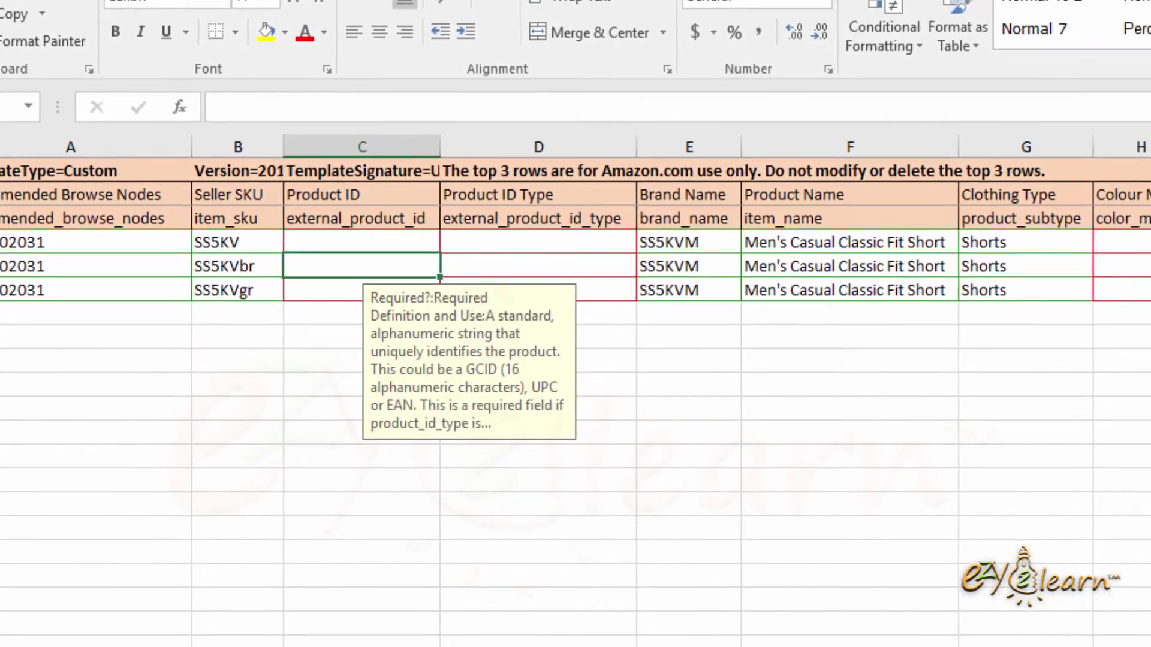
pyautogui.hotkey('alt', 'Tab')
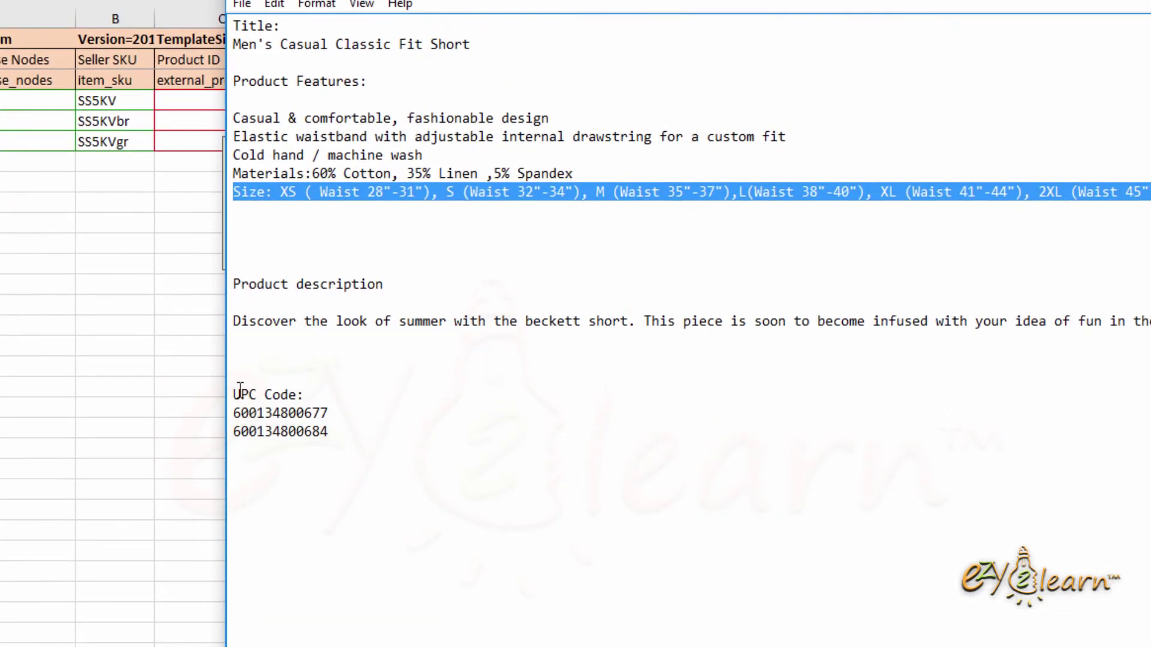
pyautogui.click(262, 433)
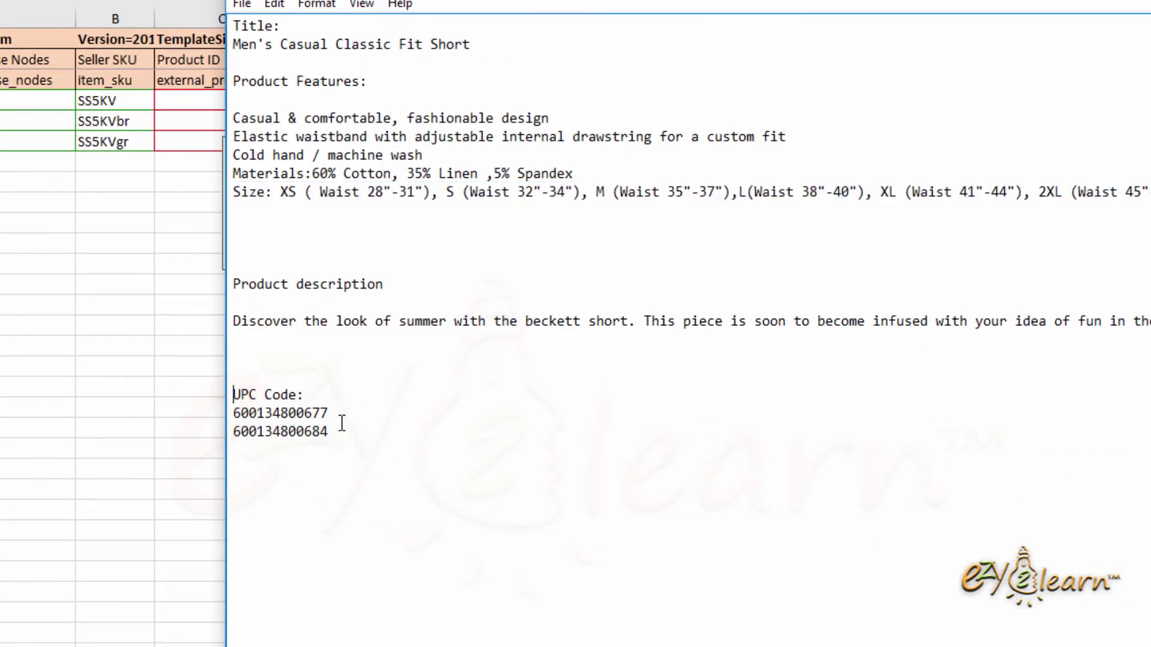
pyautogui.moveTo(331, 429); pyautogui.dragTo(233, 415)
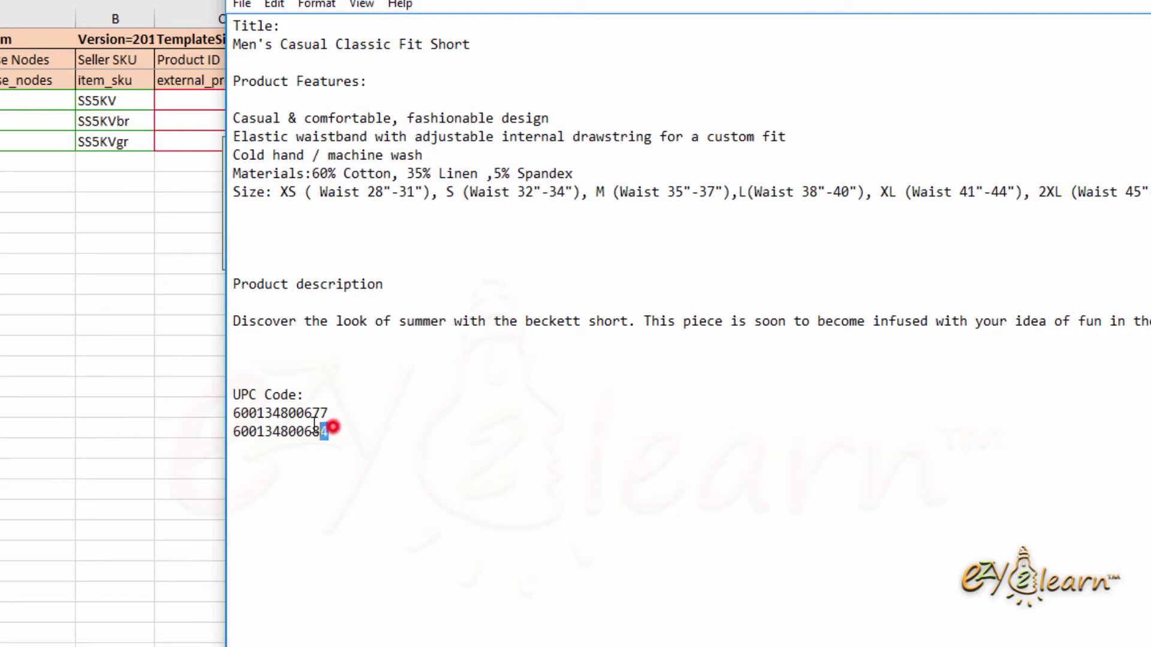
pyautogui.rightClick(250, 415)
pyautogui.click(295, 482)
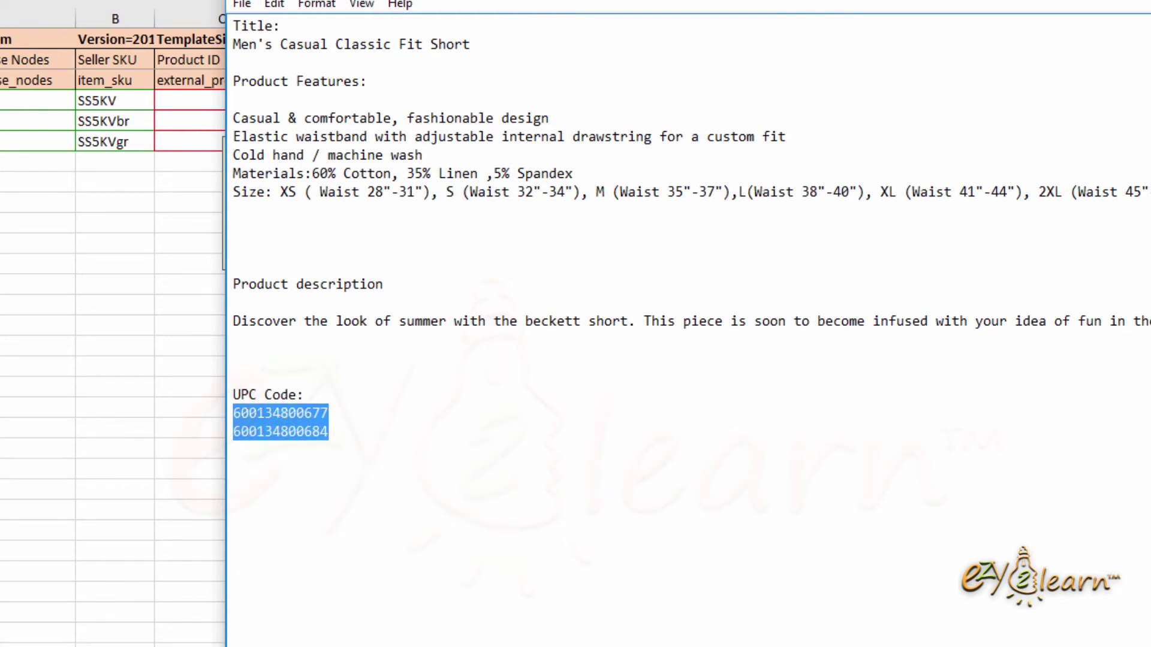
# Step: Paste the two UPC codes into Product ID cells C5:C6
pyautogui.click(198, 122)
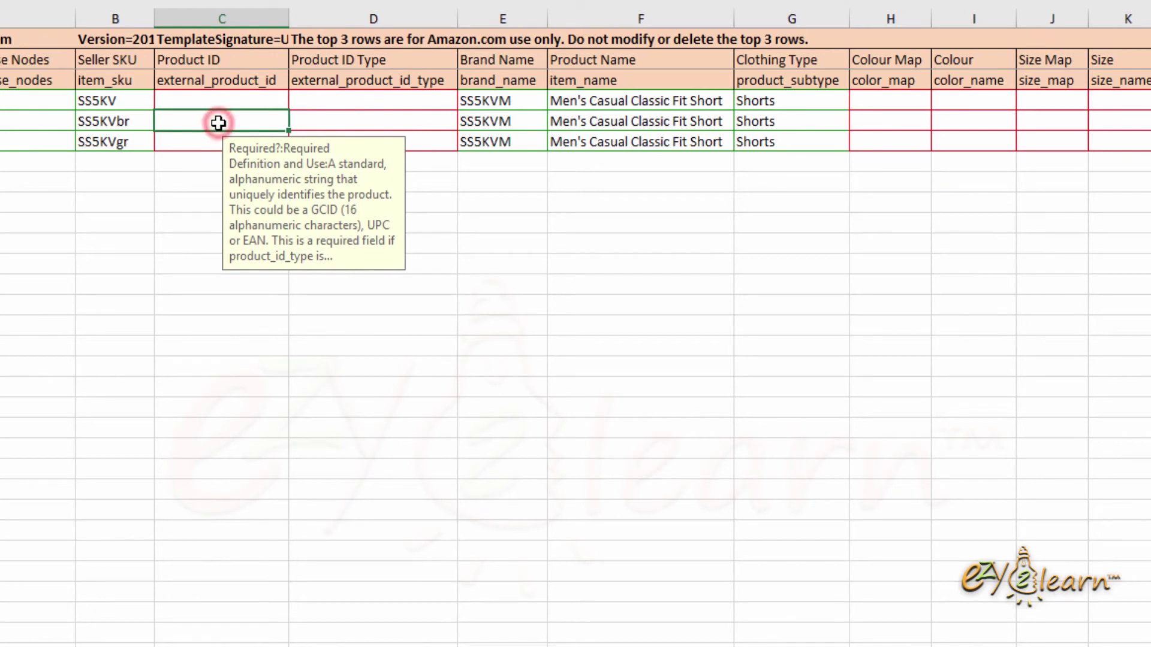
pyautogui.hotkey('ctrl', 'v')
pyautogui.click(179, 218)
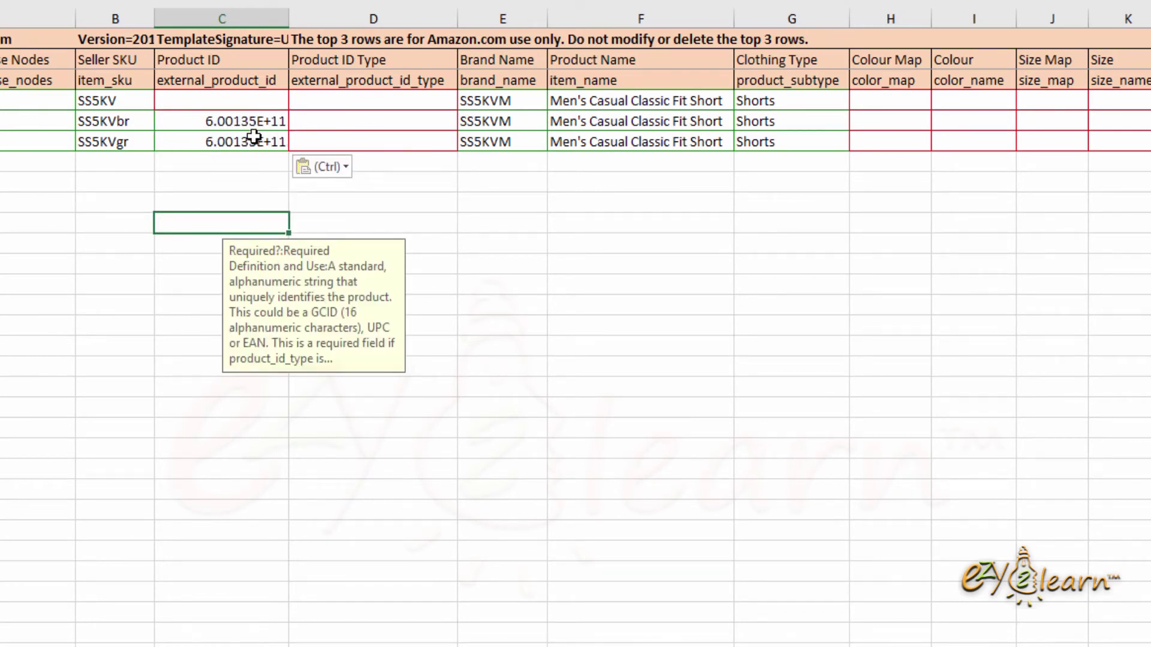
# Step: Format the Product ID column C as Text
pyautogui.click(242, 12)
pyautogui.rightClick(212, 178)
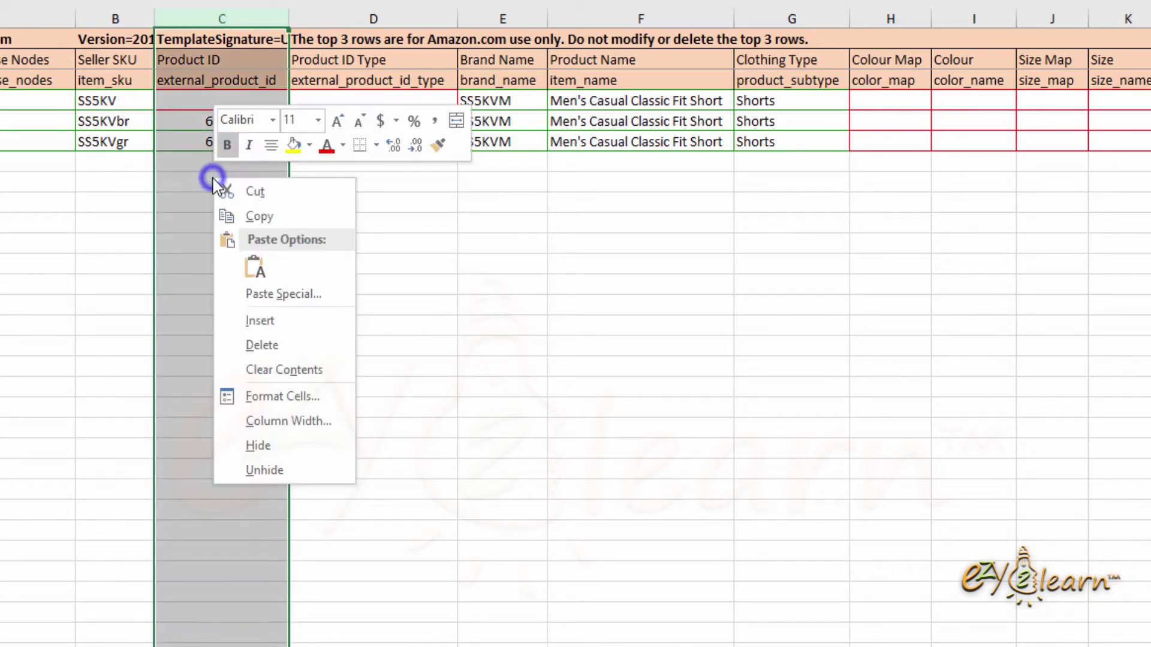
pyautogui.click(311, 399)
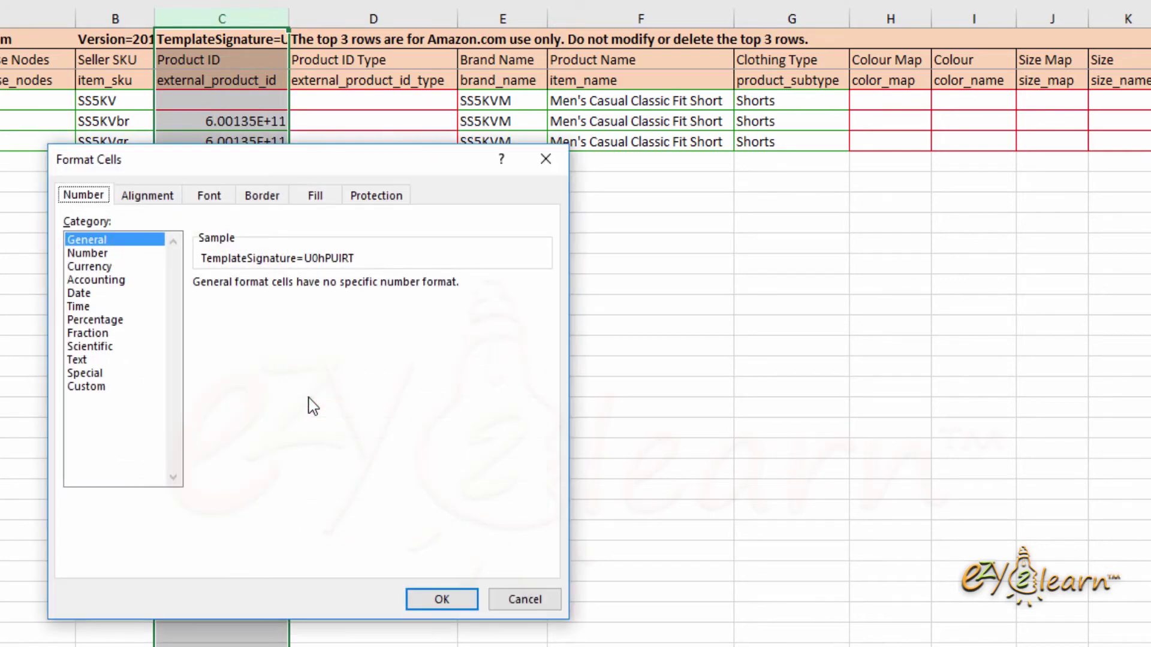
pyautogui.click(78, 359)
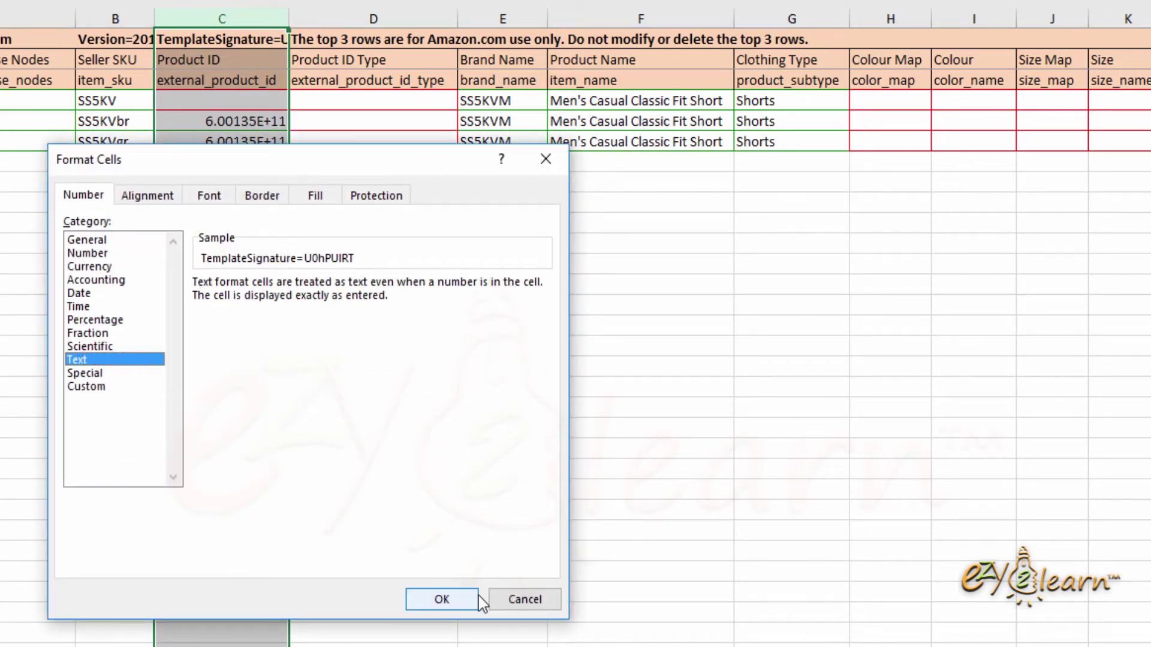
pyautogui.click(446, 599)
pyautogui.click(339, 311)
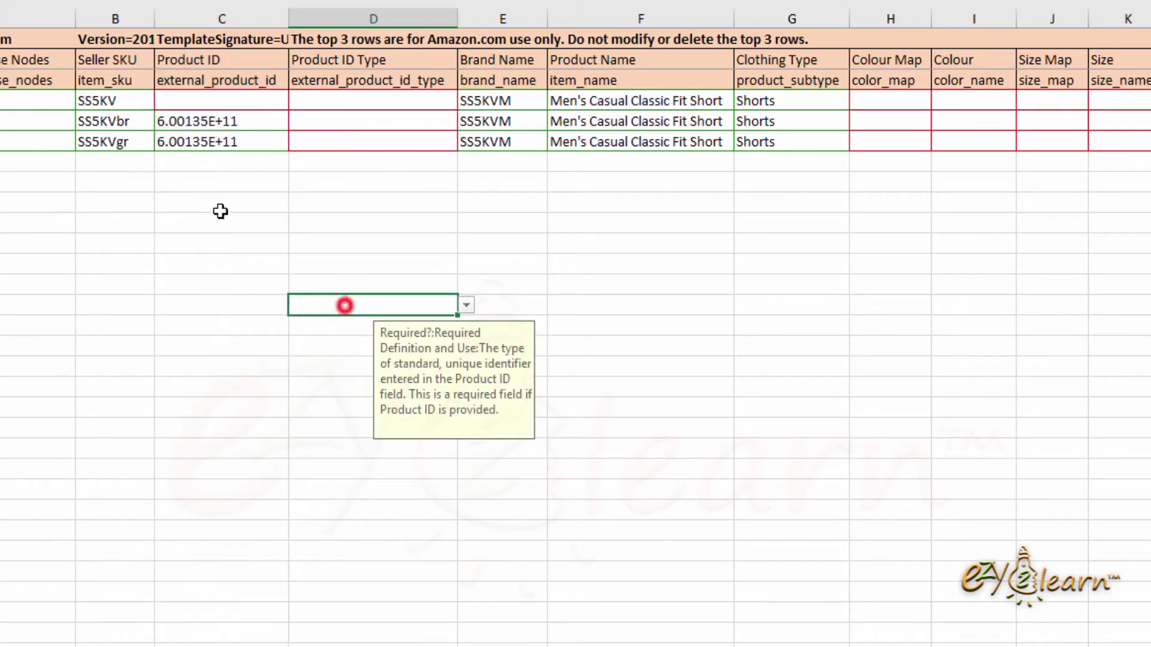
pyautogui.moveTo(232, 120); pyautogui.dragTo(232, 144)
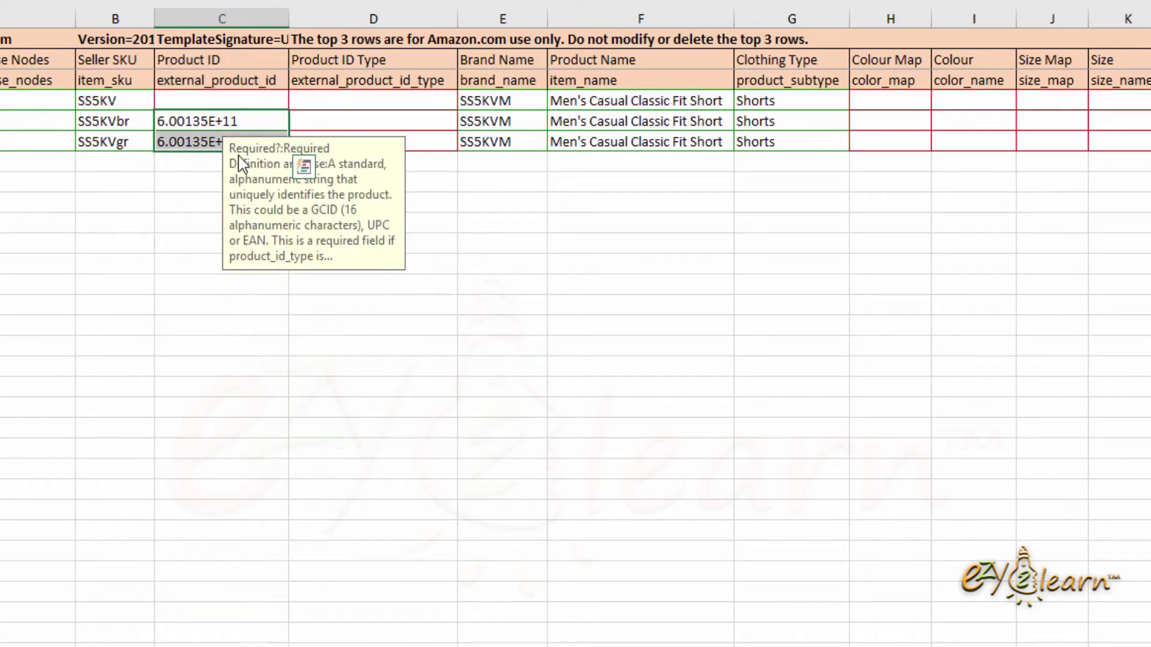
pyautogui.press('Delete')
pyautogui.click(369, 382)
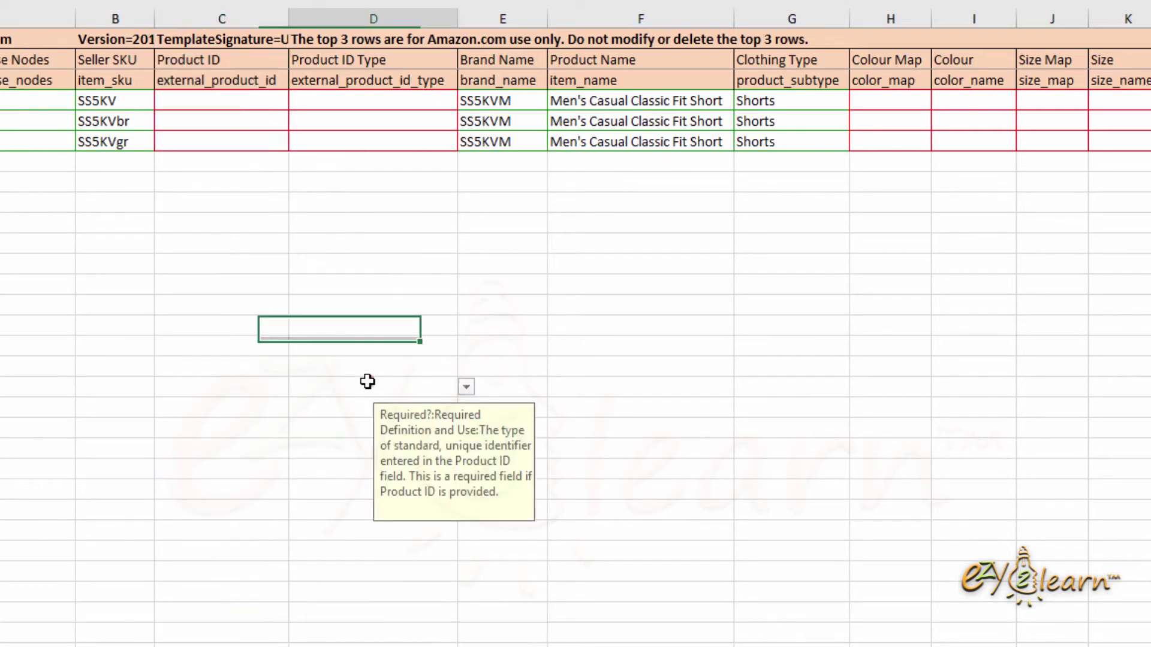
pyautogui.click(223, 119)
pyautogui.hotkey('ctrl', 'v')
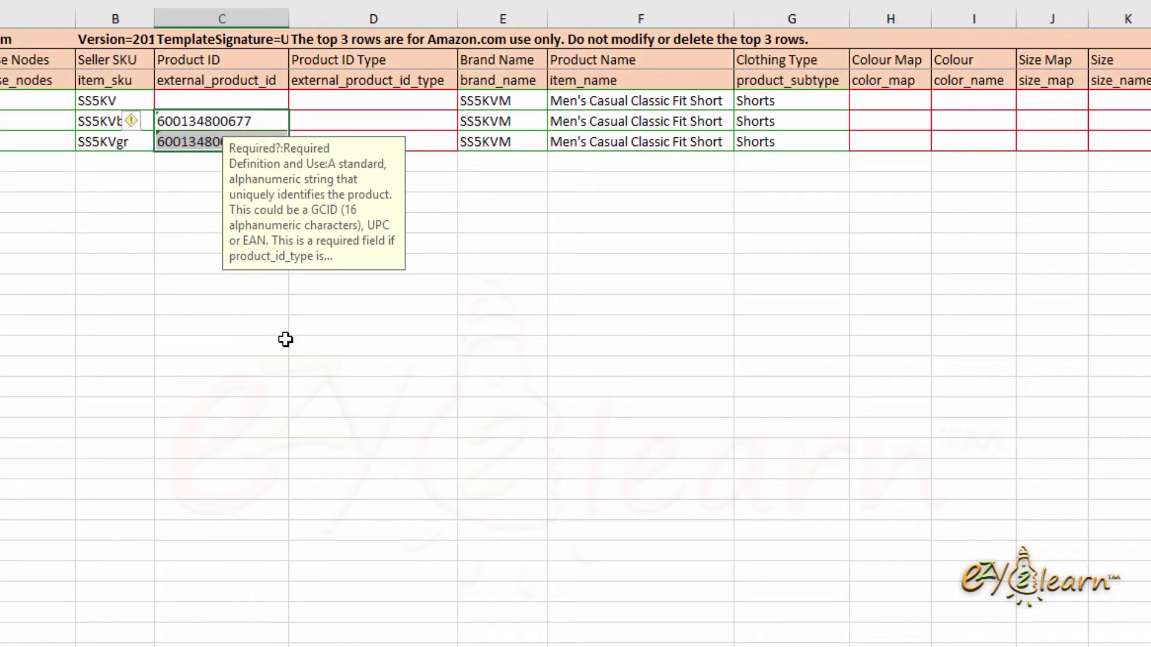
pyautogui.click(296, 282)
# Step: Copy the UPC value from the Valid Values sheet
pyautogui.click(312, 124)
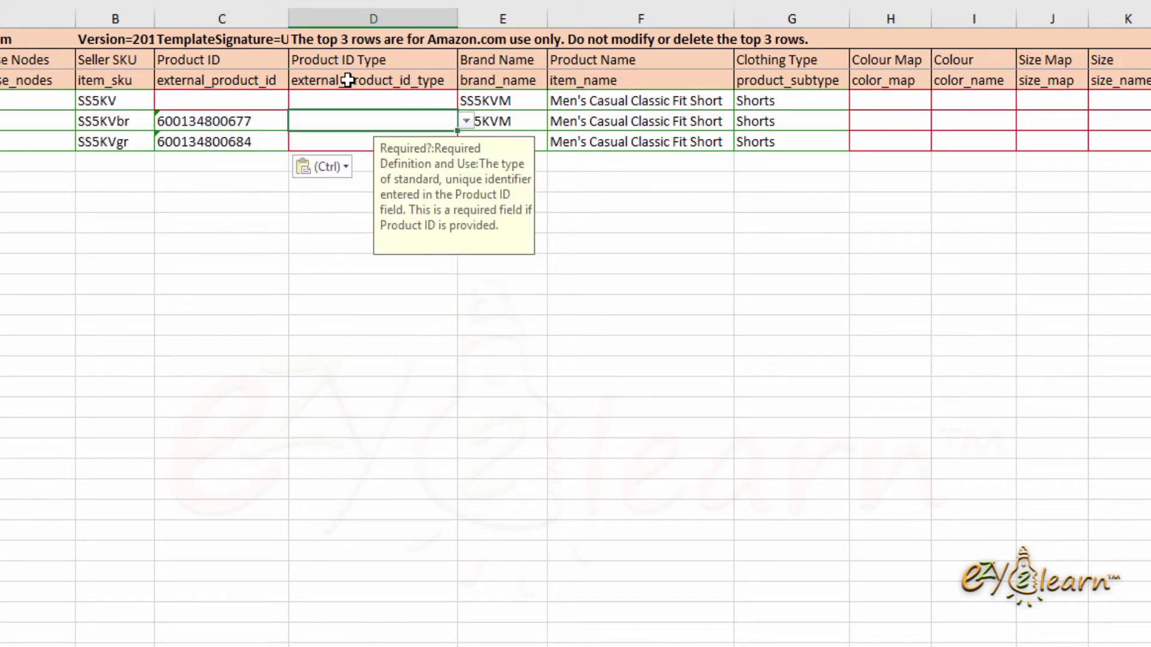
pyautogui.hotkey('ctrl', 'pagedown')
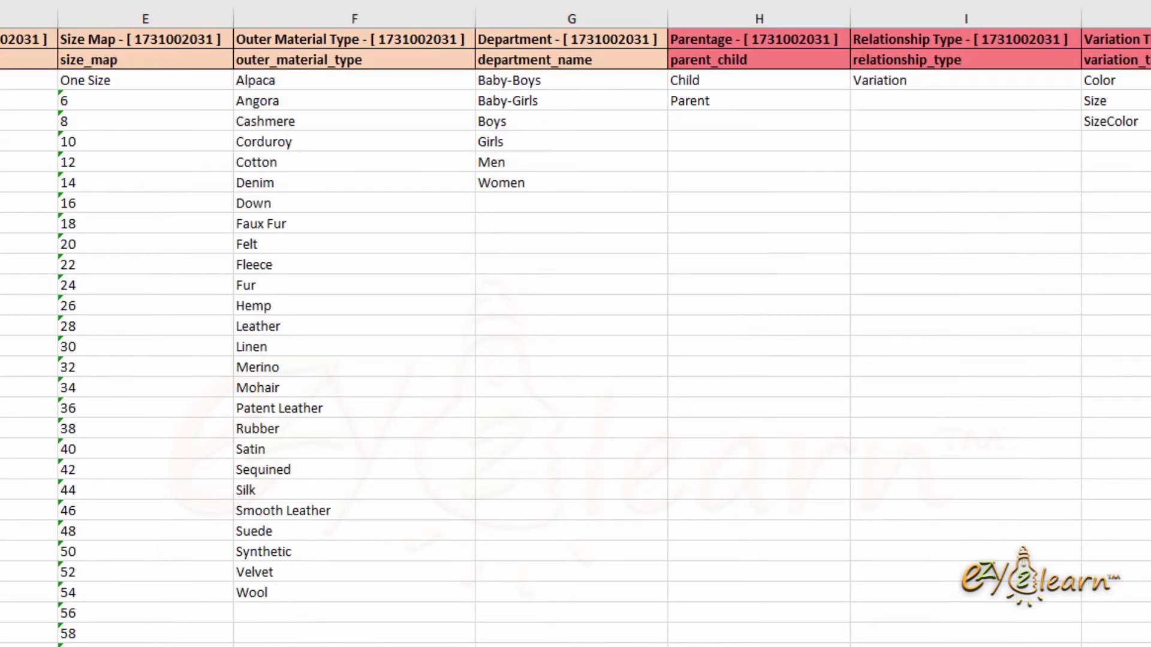
pyautogui.hscroll(-3, 576, 324)
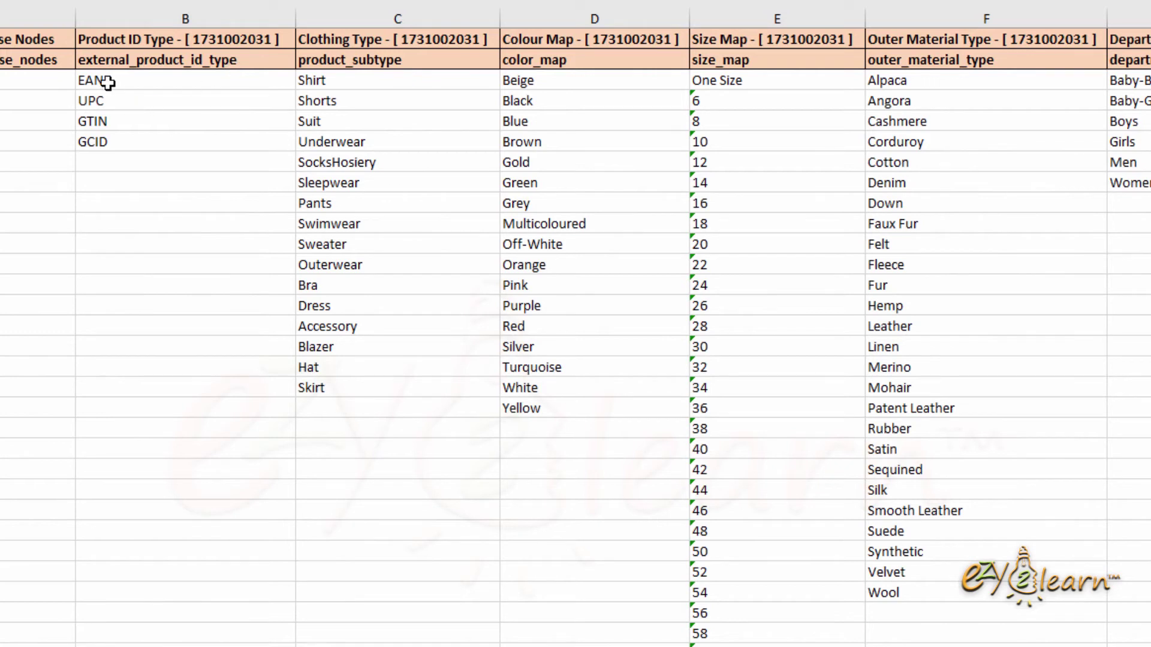
pyautogui.click(106, 101)
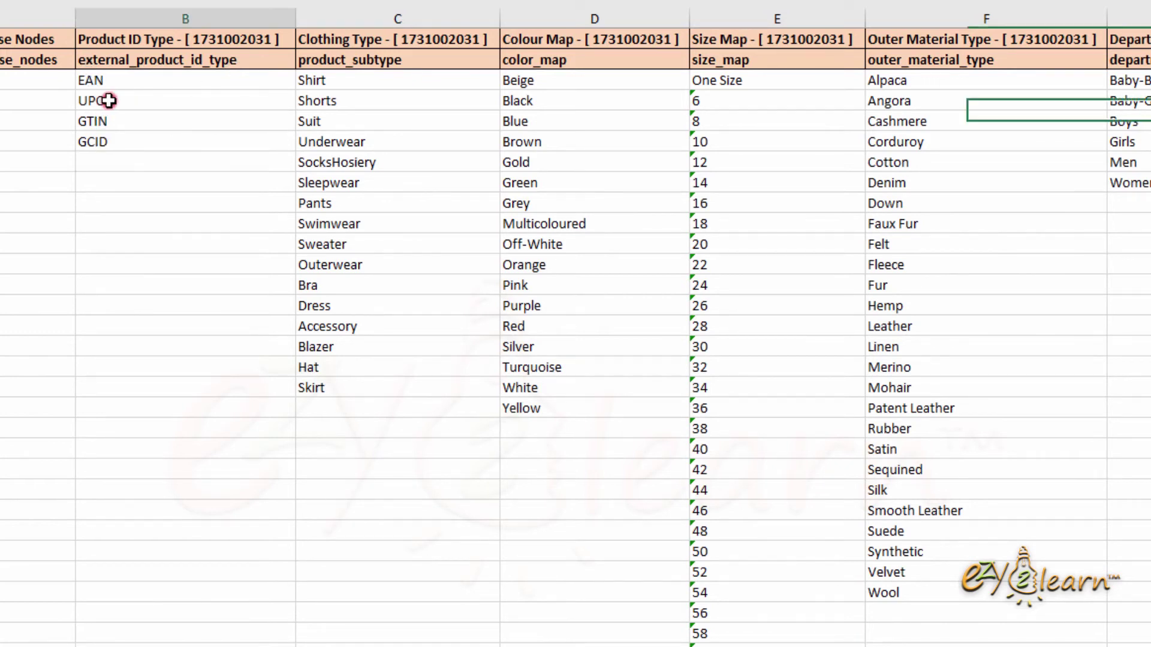
pyautogui.rightClick(109, 101)
pyautogui.click(162, 141)
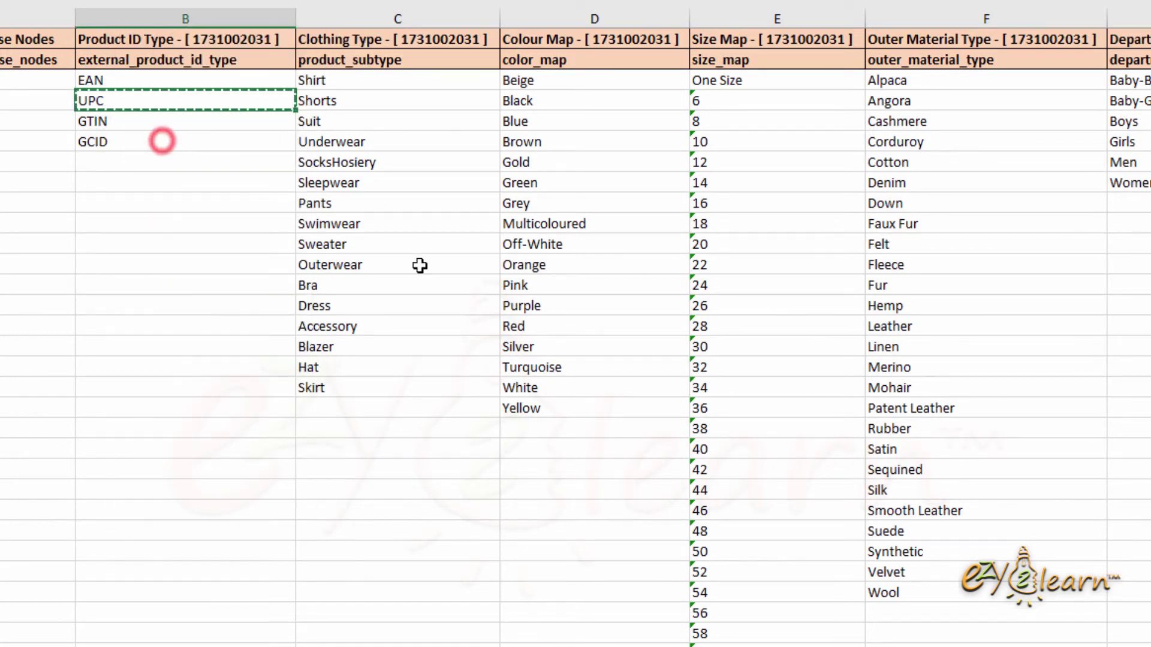
# Step: Paste UPC as Product ID Type into both child rows D5:D6
pyautogui.hotkey('ctrl', 'pageup')
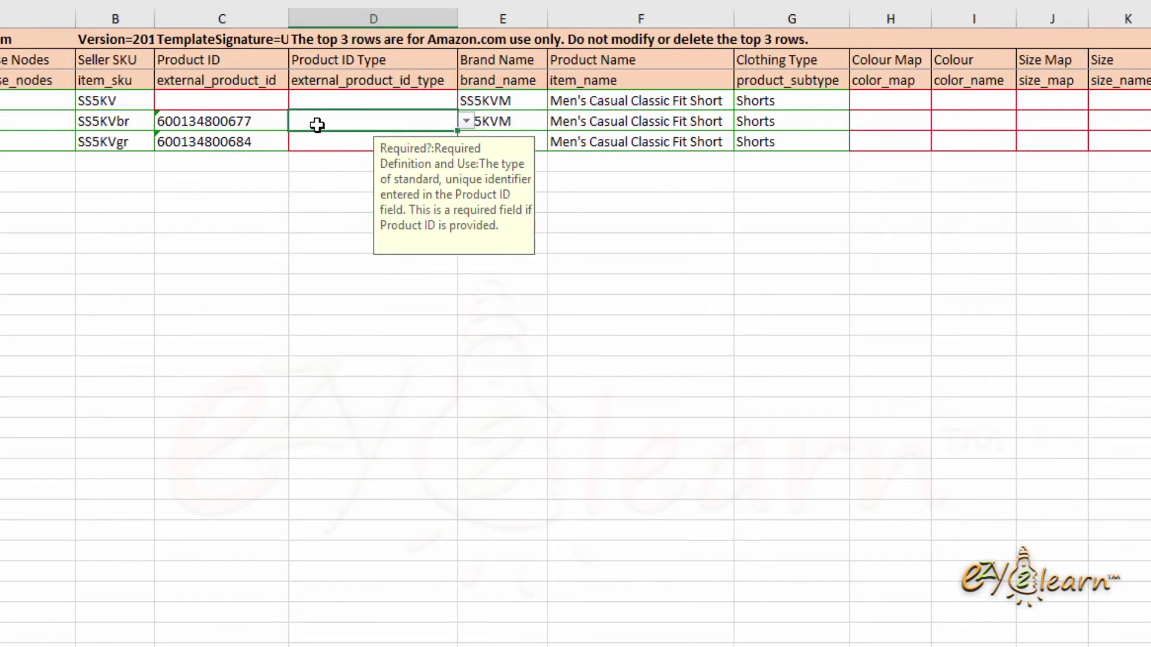
pyautogui.moveTo(314, 122); pyautogui.dragTo(313, 142)
pyautogui.rightClick(316, 123)
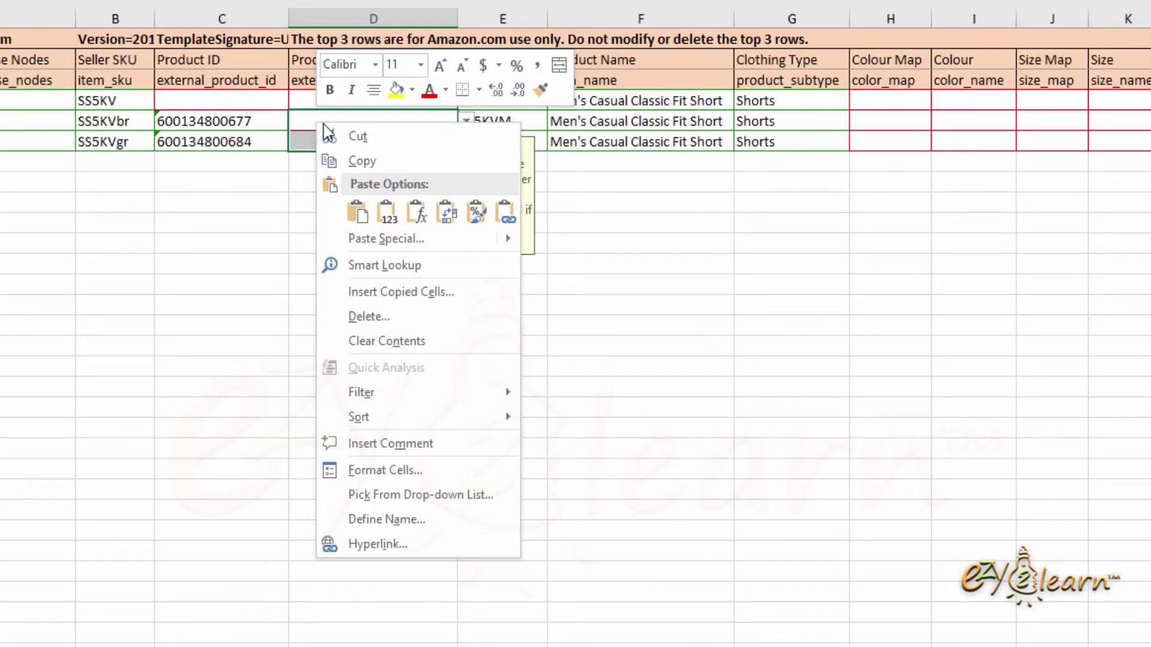
pyautogui.click(358, 213)
pyautogui.click(319, 245)
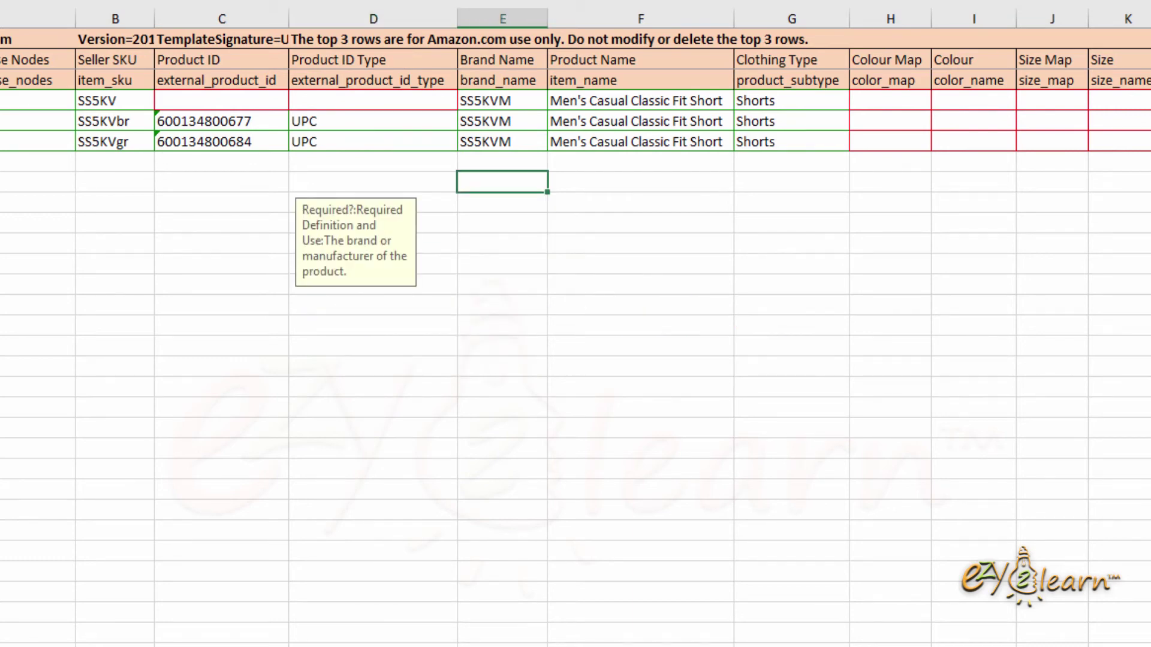
pyautogui.hscroll(1, 575, 360)
pyautogui.hscroll(1, 575, 359)
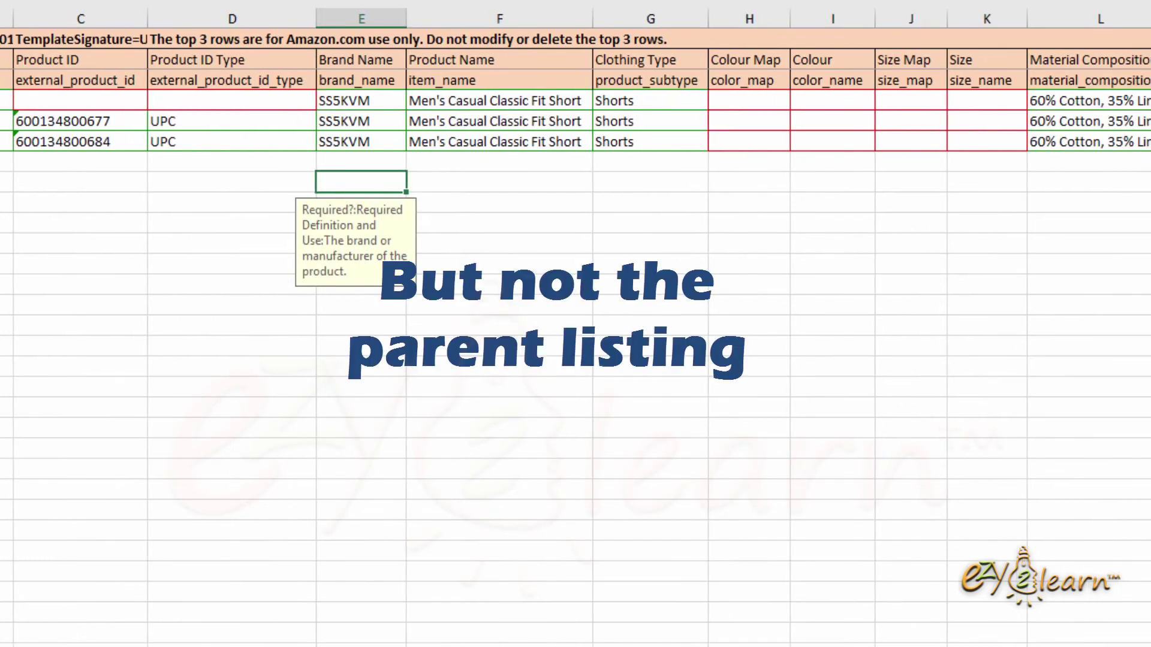
pyautogui.hscroll(2, 575, 360)
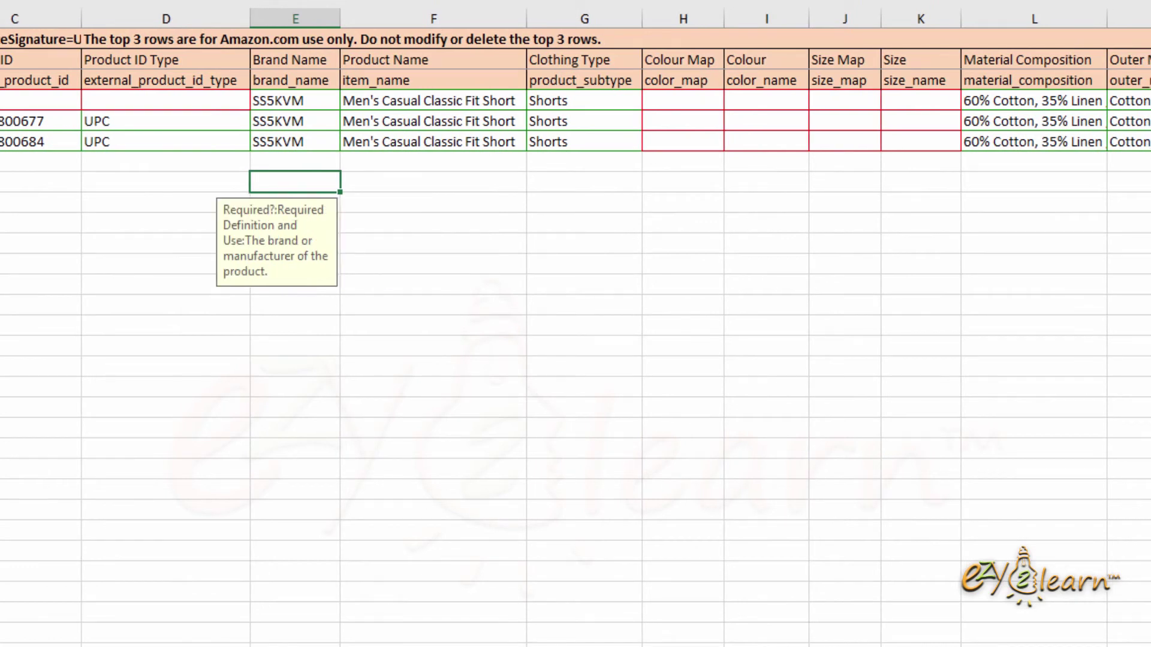
pyautogui.hscroll(1, 576, 360)
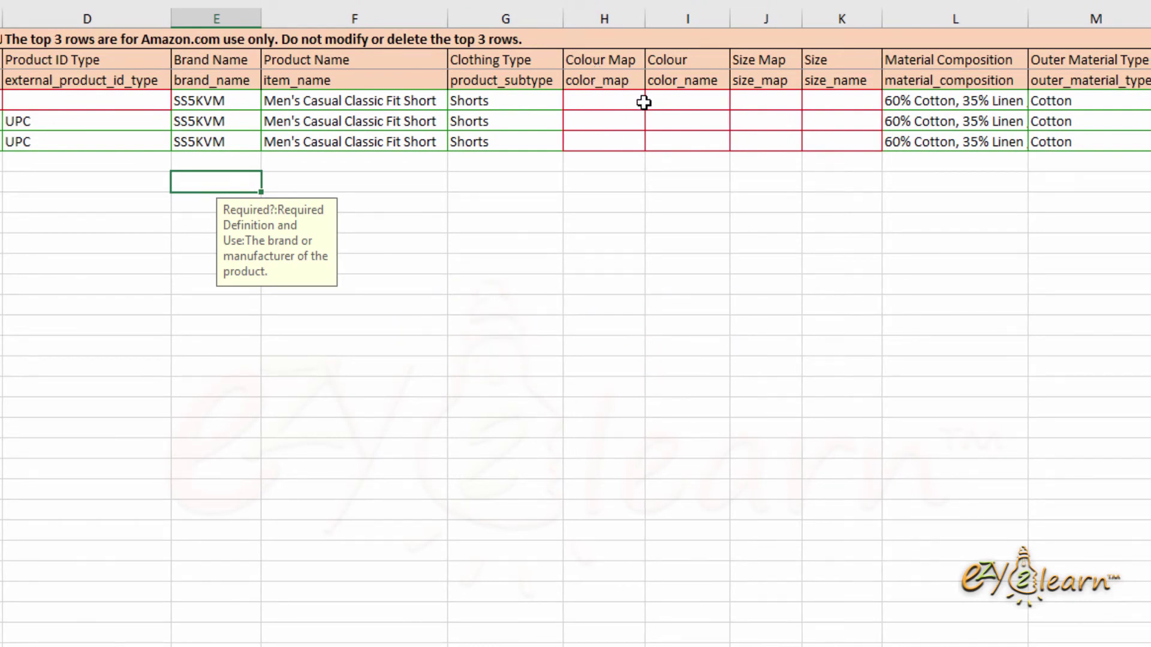
pyautogui.click(601, 86)
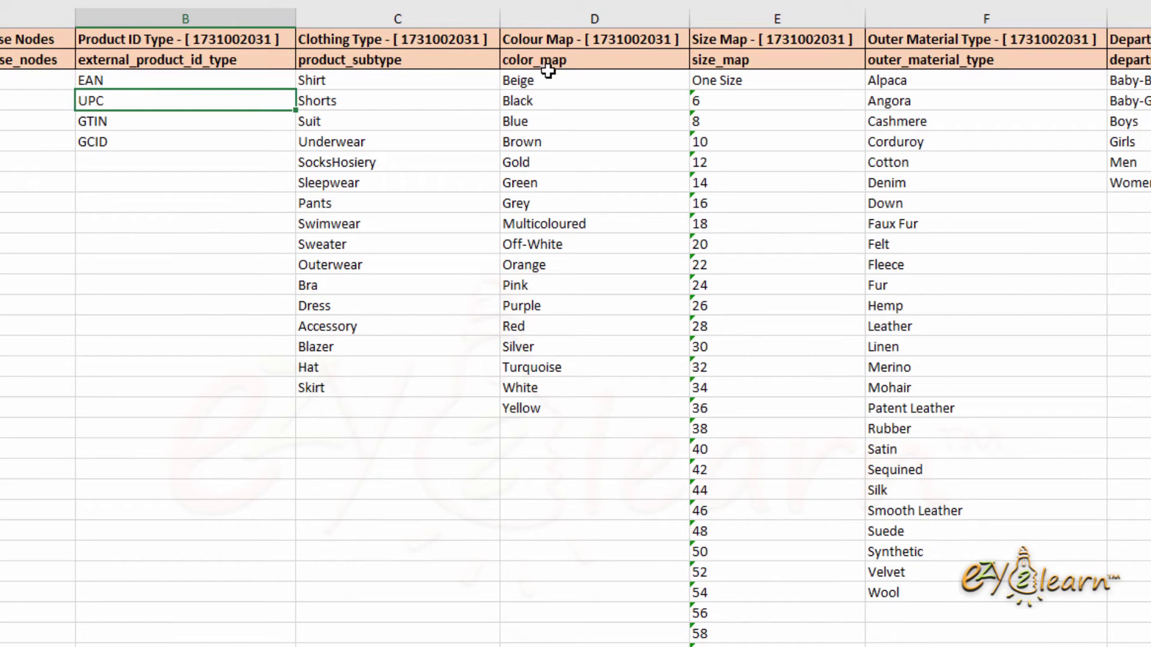
# Step: Copy Brown from the Valid Values colour list into the brown row's Colour Map
pyautogui.click(786, 374)
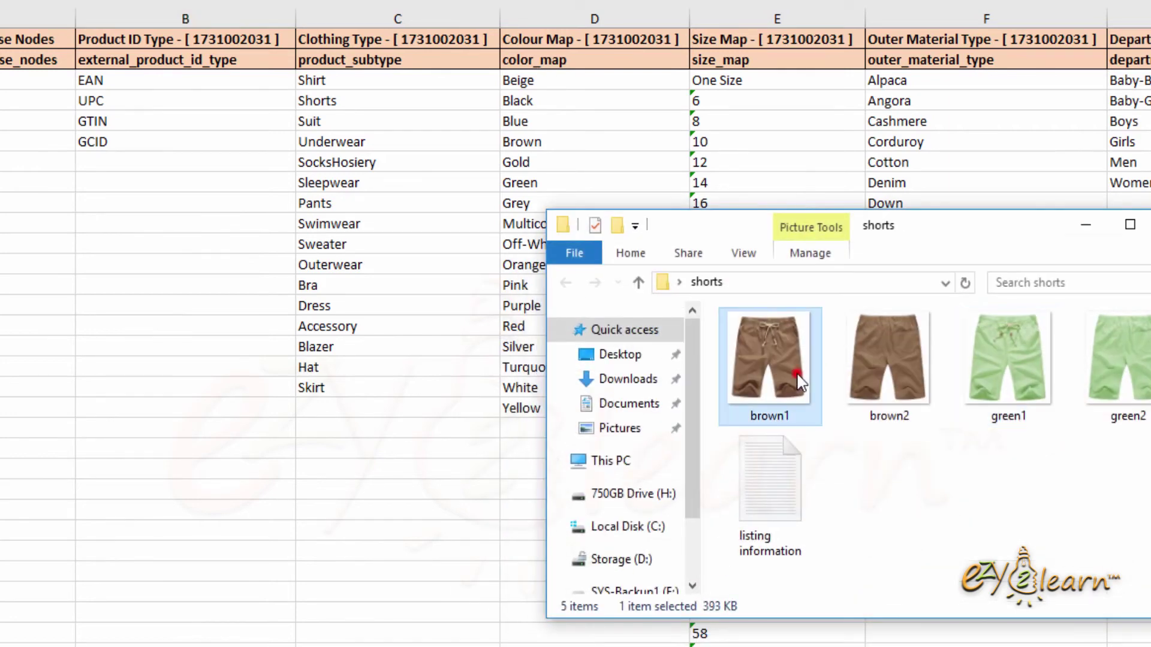
pyautogui.click(527, 142)
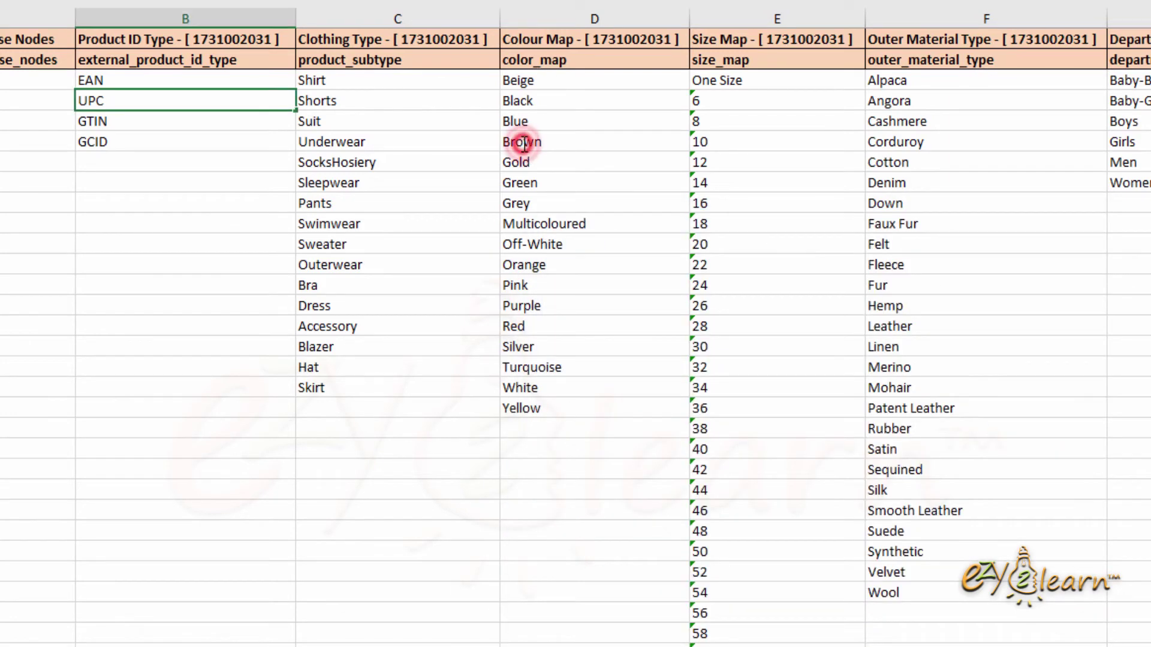
pyautogui.click(531, 143)
pyautogui.rightClick(543, 141)
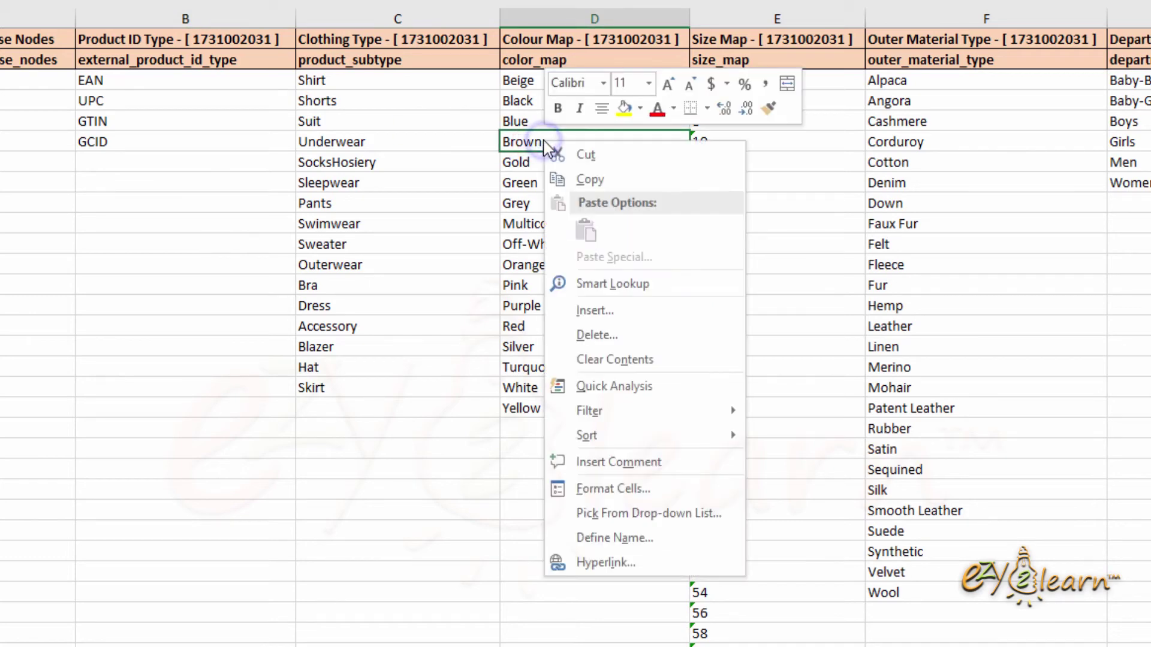
pyautogui.click(609, 180)
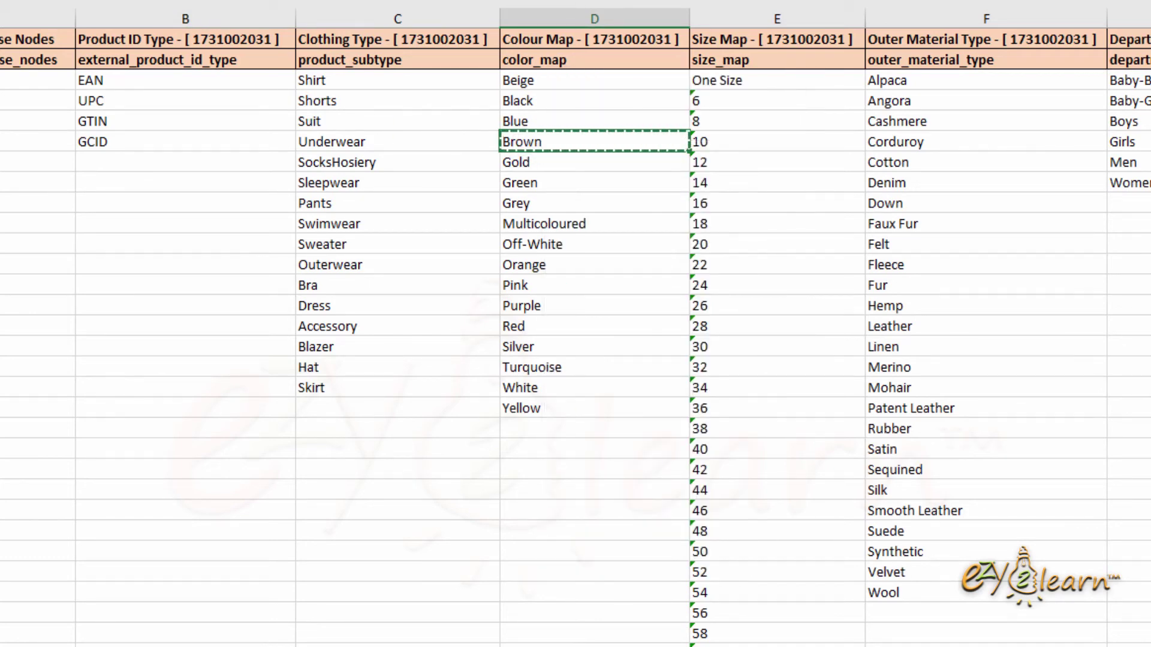
pyautogui.hotkey('ctrl', 'pageup')
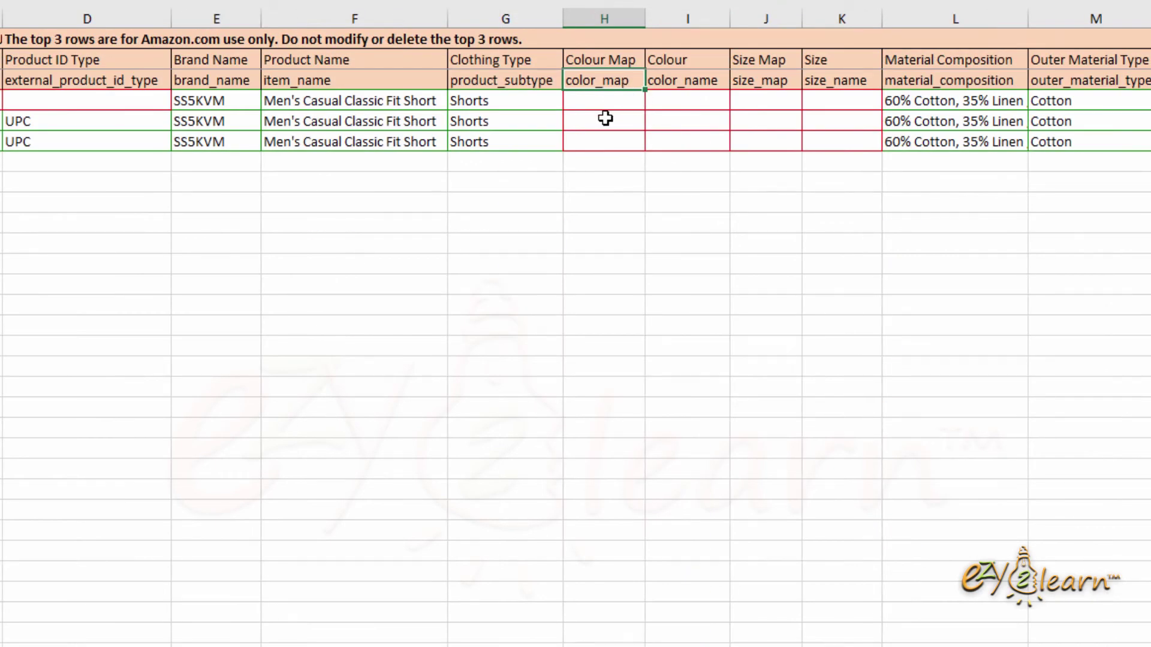
pyautogui.click(605, 118)
pyautogui.rightClick(605, 118)
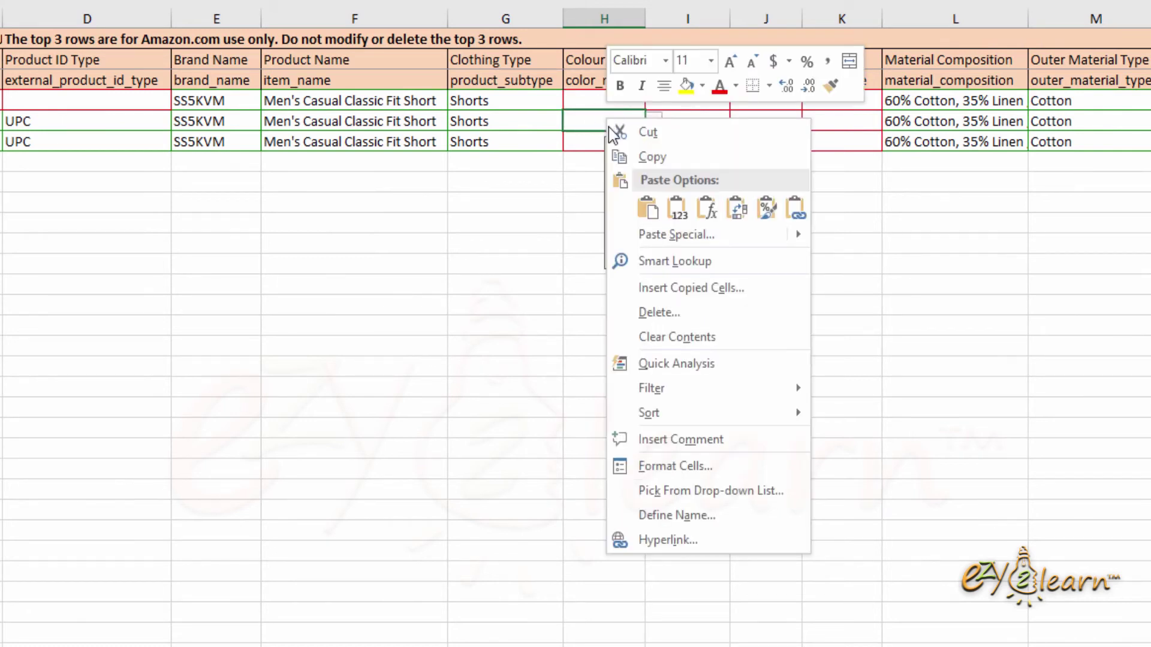
pyautogui.click(650, 211)
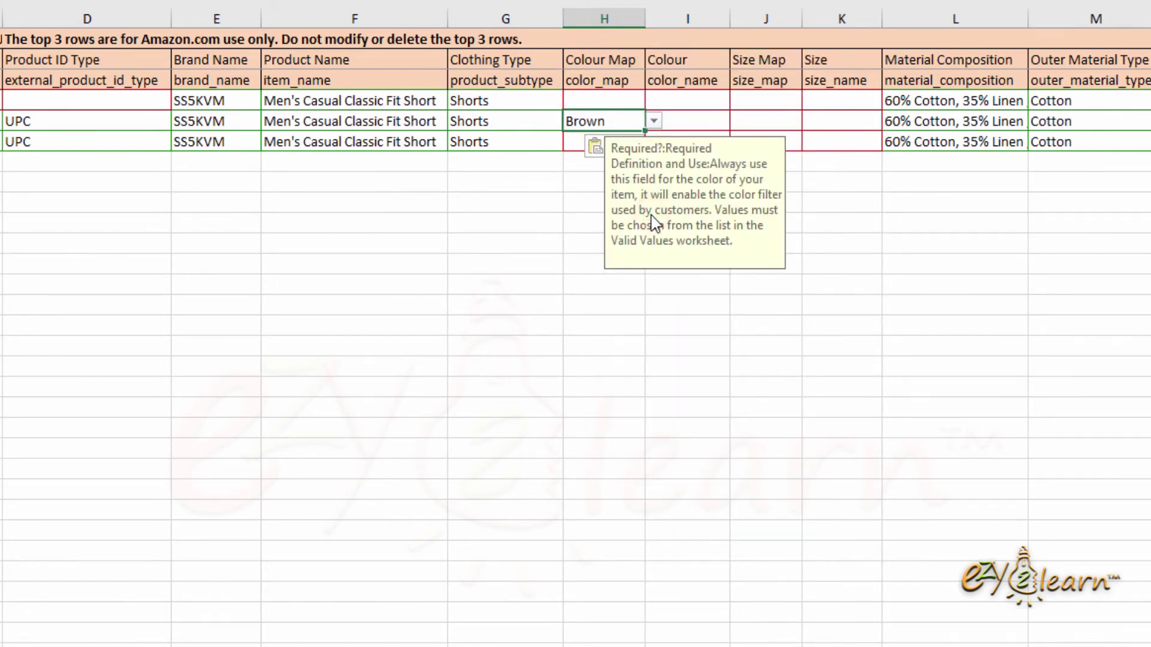
# Step: Enter Brown Shorts as the brown row's Colour
pyautogui.click(693, 119)
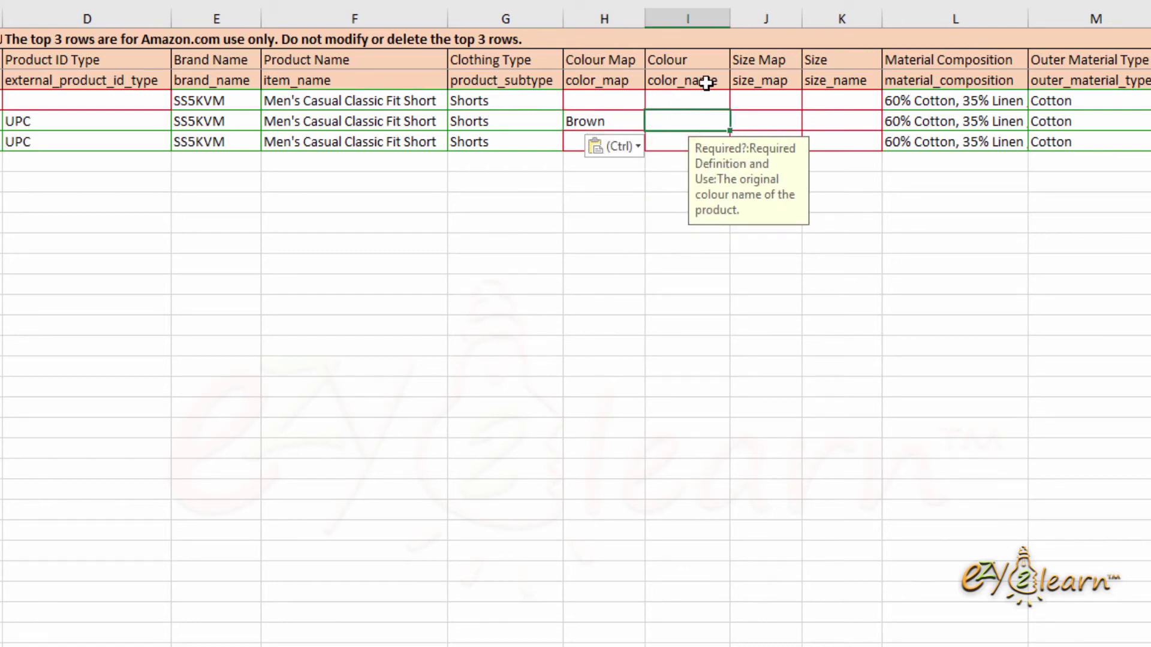
pyautogui.write('Brown Shorts')
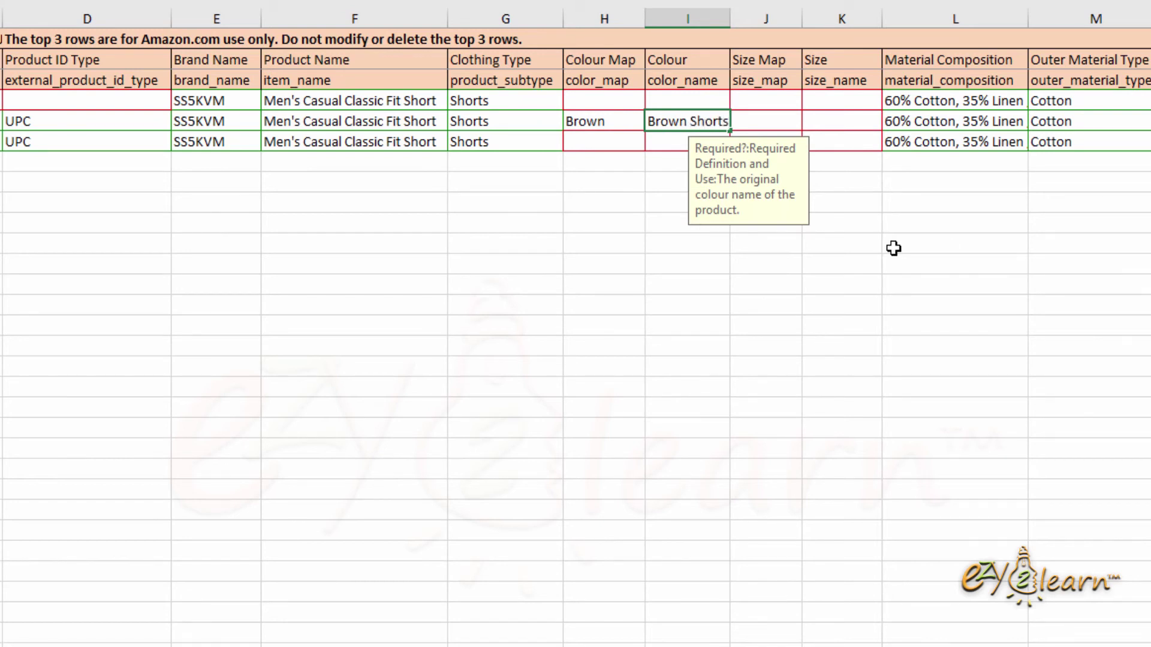
pyautogui.click(750, 310)
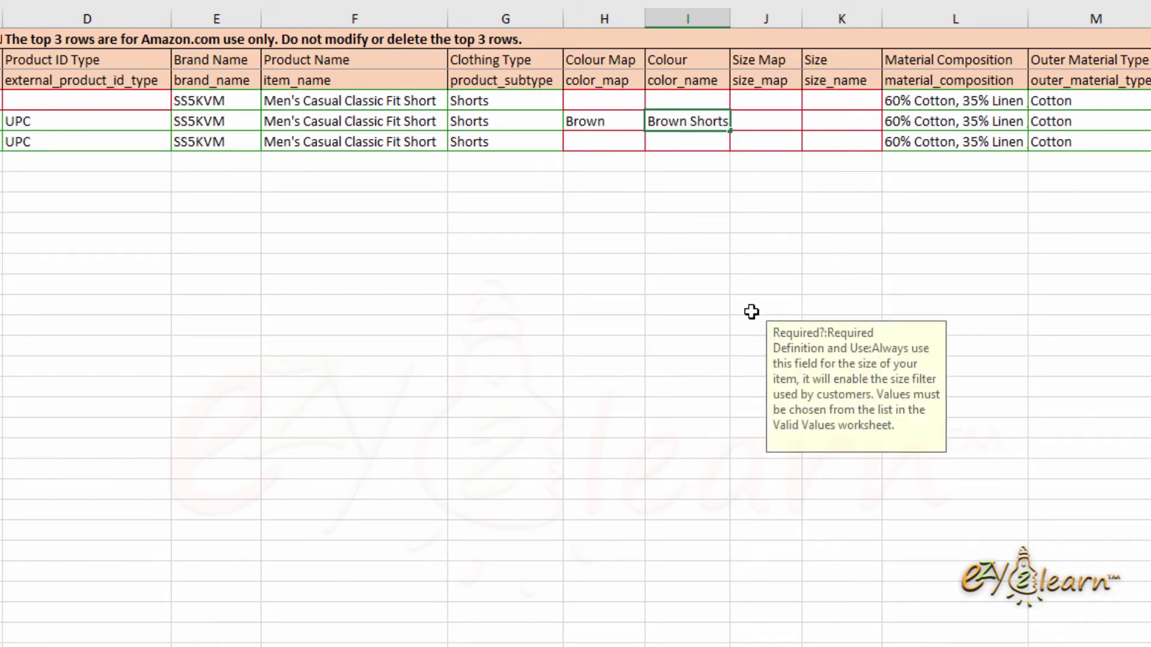
# Step: Copy One Size from the size_map valid values into the brown row's Size Map
pyautogui.click(765, 120)
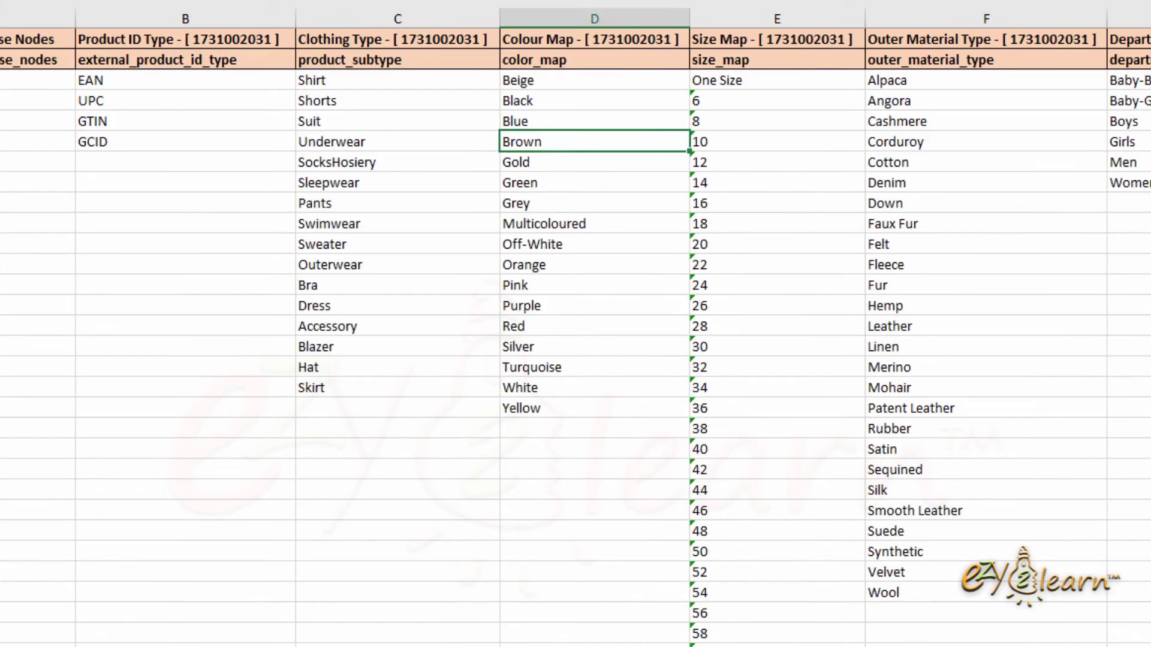
pyautogui.click(726, 65)
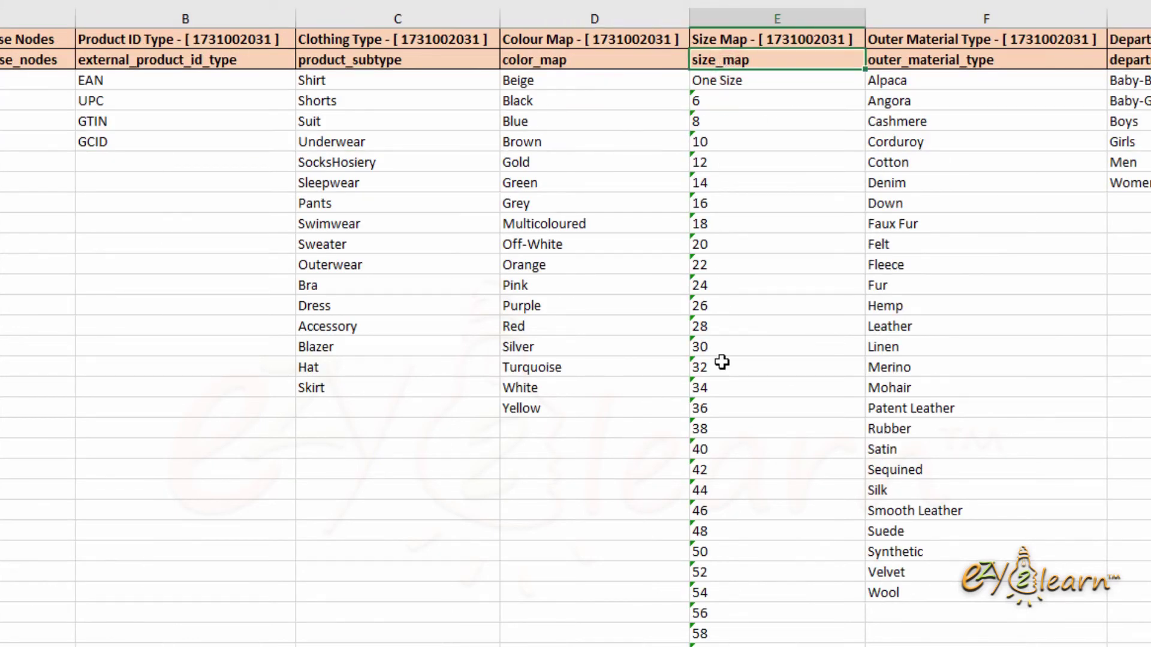
pyautogui.scroll(-2, 711, 577)
pyautogui.scroll(-1, 709, 580)
pyautogui.scroll(3, 709, 578)
pyautogui.click(734, 78)
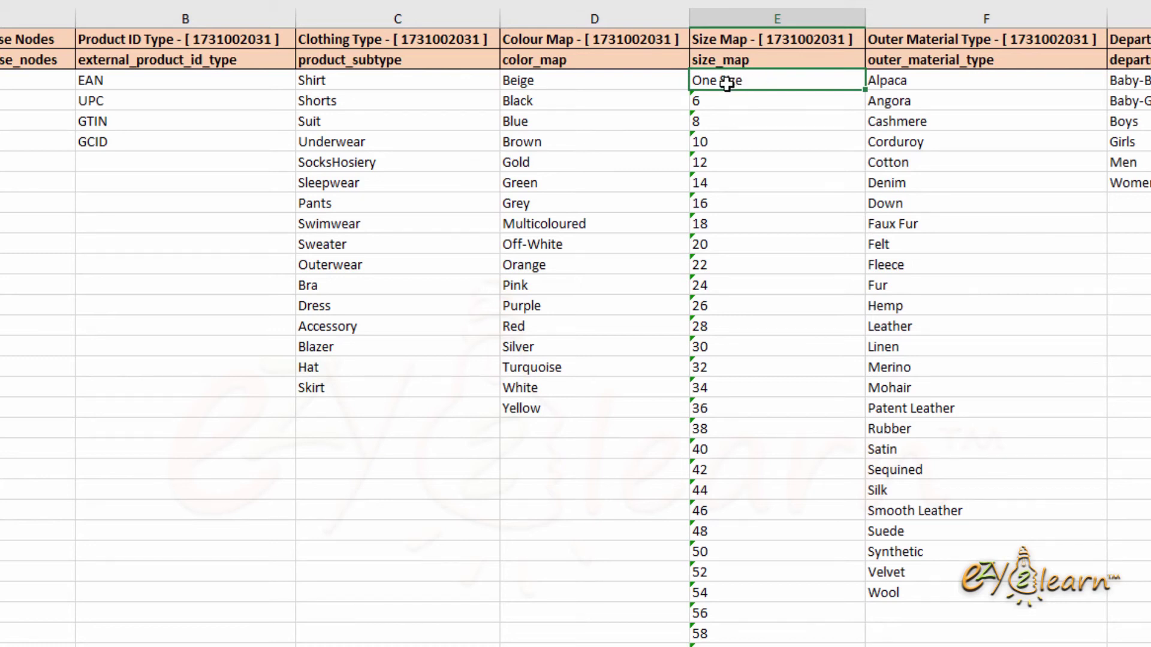
pyautogui.rightClick(732, 81)
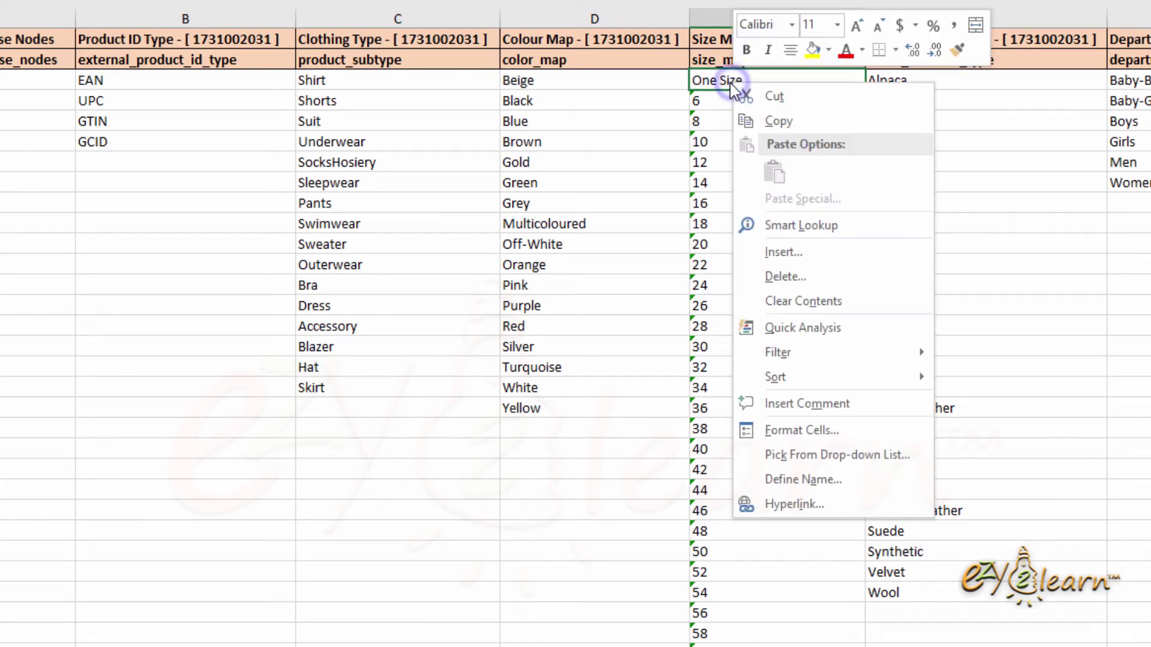
pyautogui.click(841, 120)
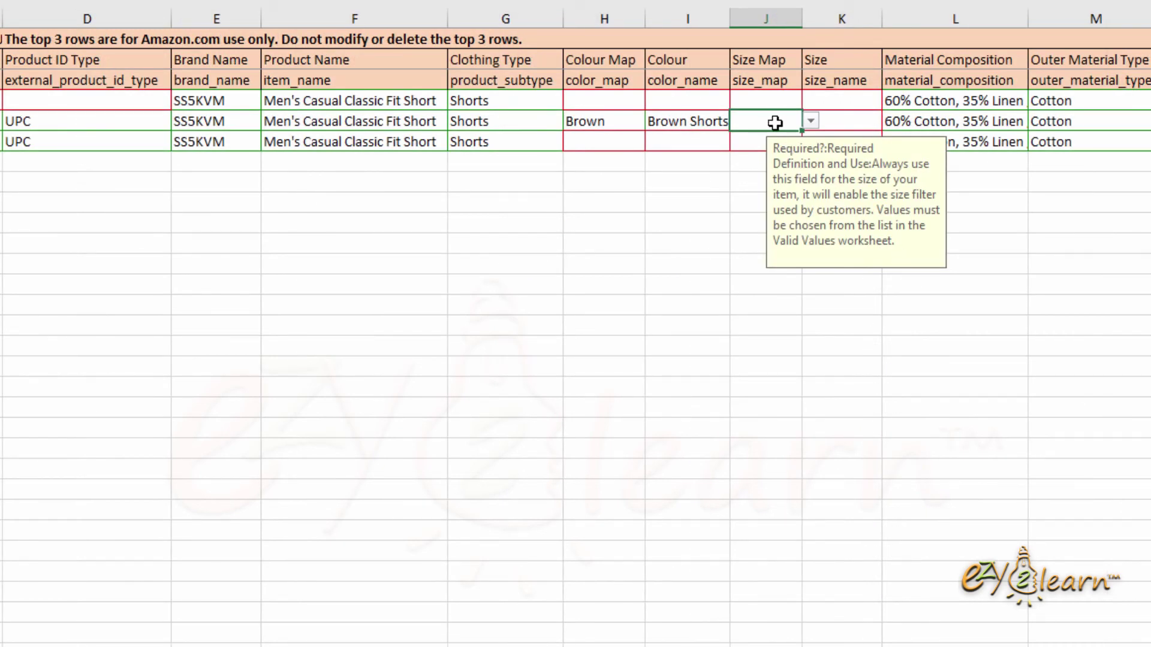
pyautogui.rightClick(775, 123)
pyautogui.click(810, 217)
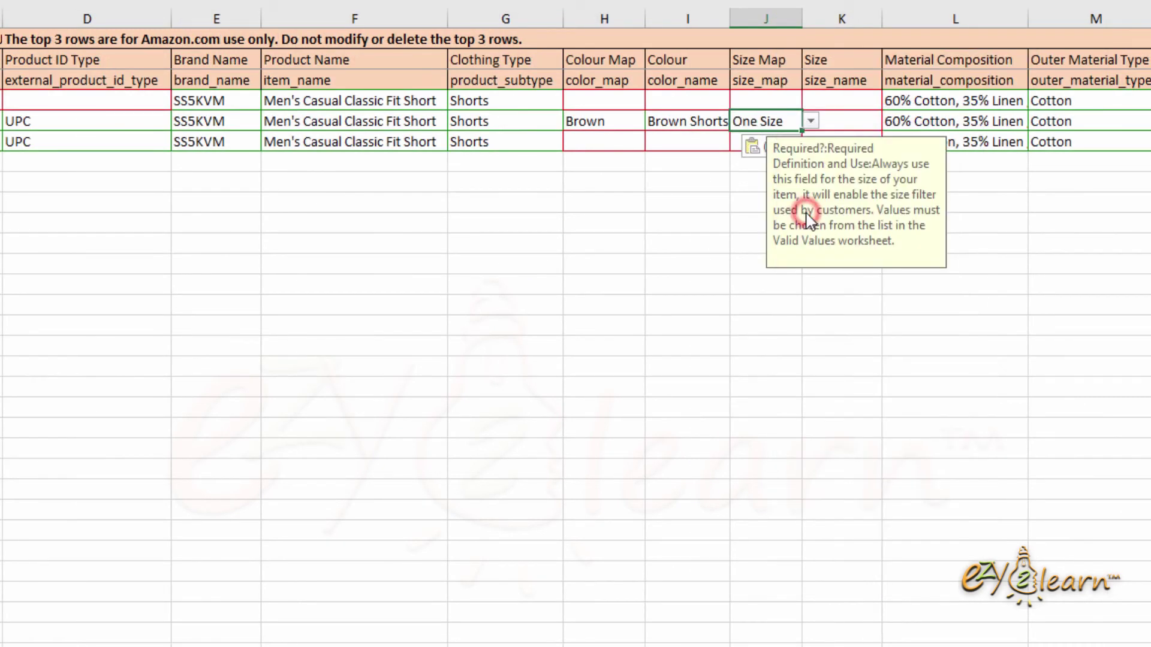
pyautogui.click(750, 223)
# Step: Enter Standard as the brown row's Size
pyautogui.click(845, 116)
pyautogui.click(843, 123)
pyautogui.write('Standard')
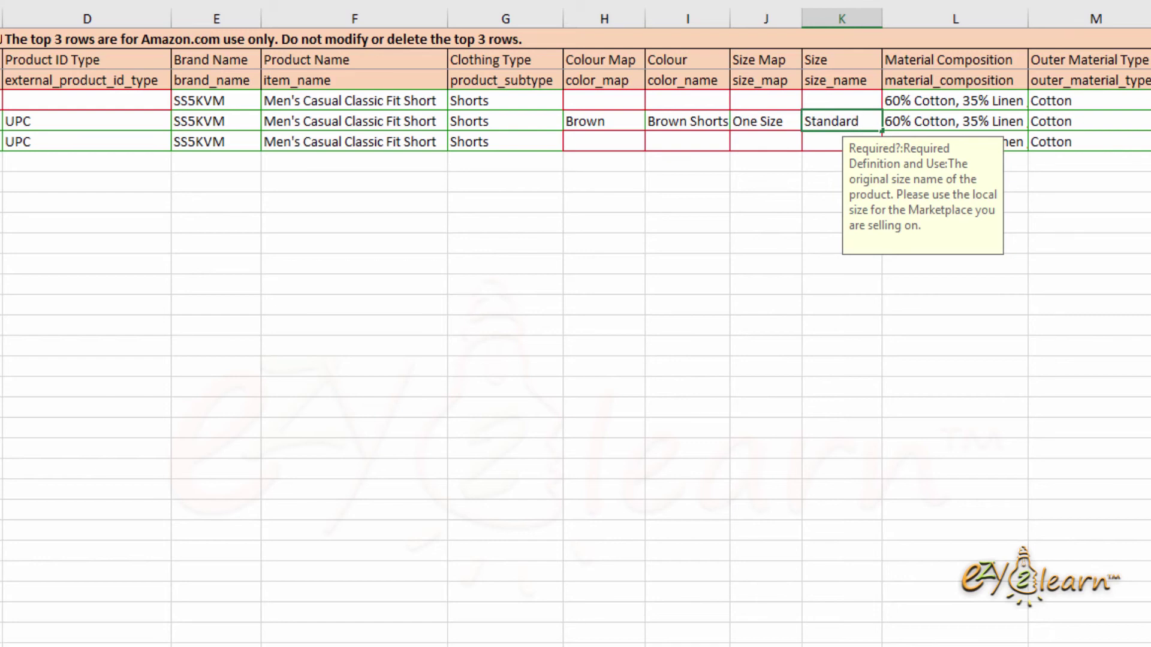
pyautogui.click(799, 407)
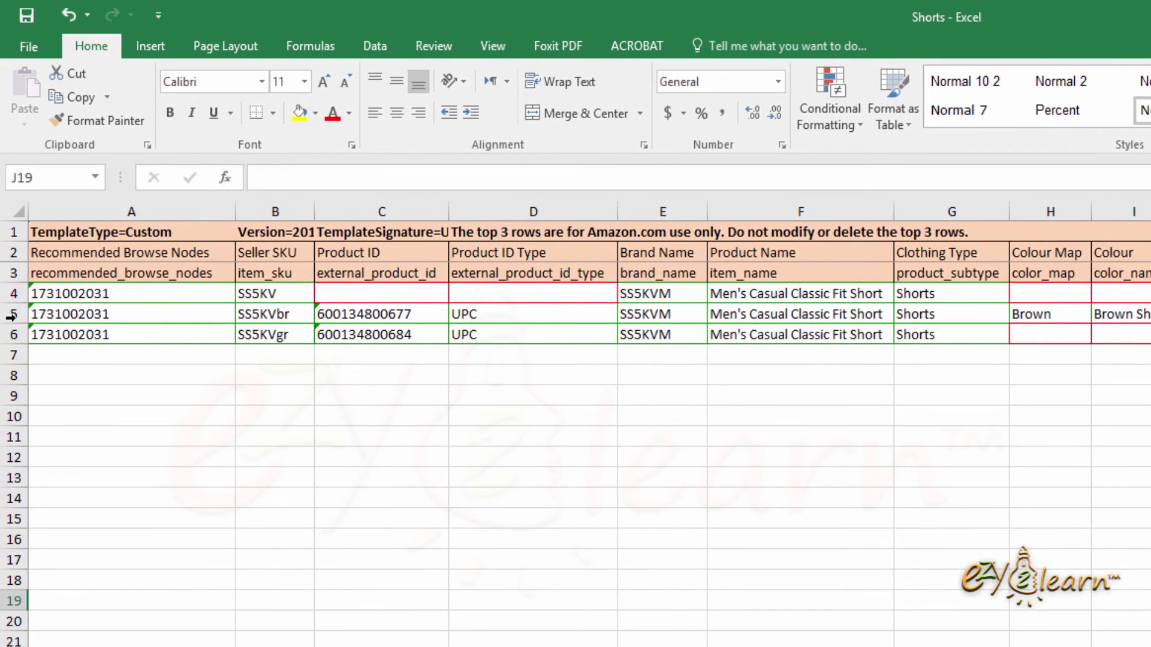
# Step: Shade the brown child row 5 light orange
pyautogui.click(10, 315)
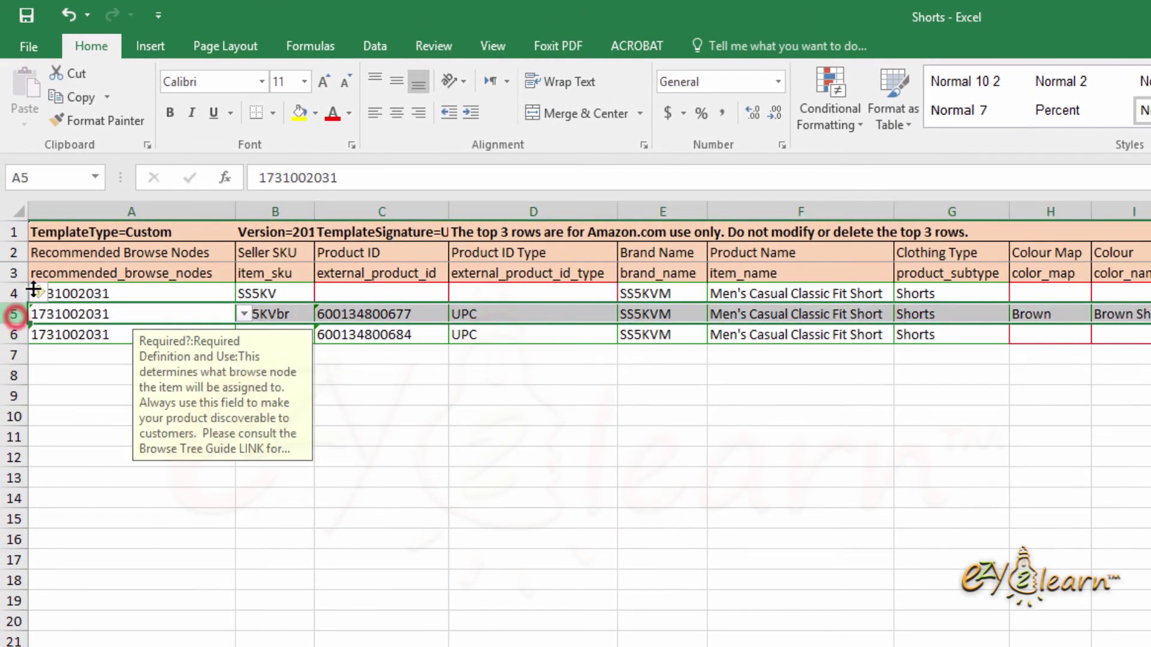
pyautogui.click(314, 113)
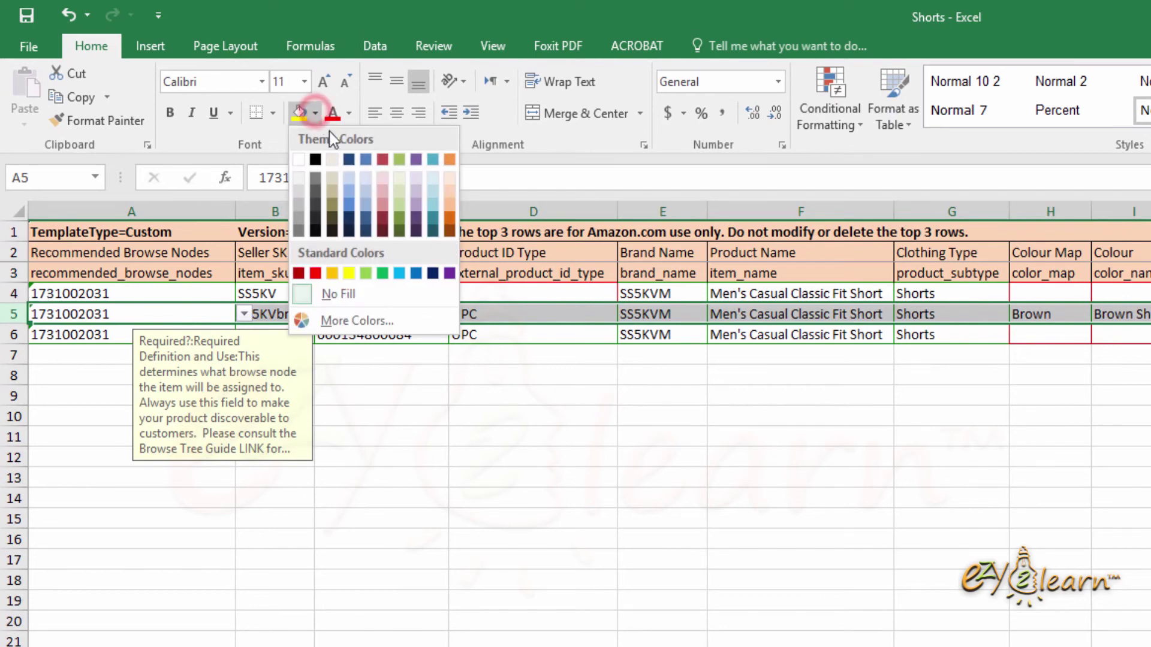
pyautogui.click(451, 181)
pyautogui.click(812, 398)
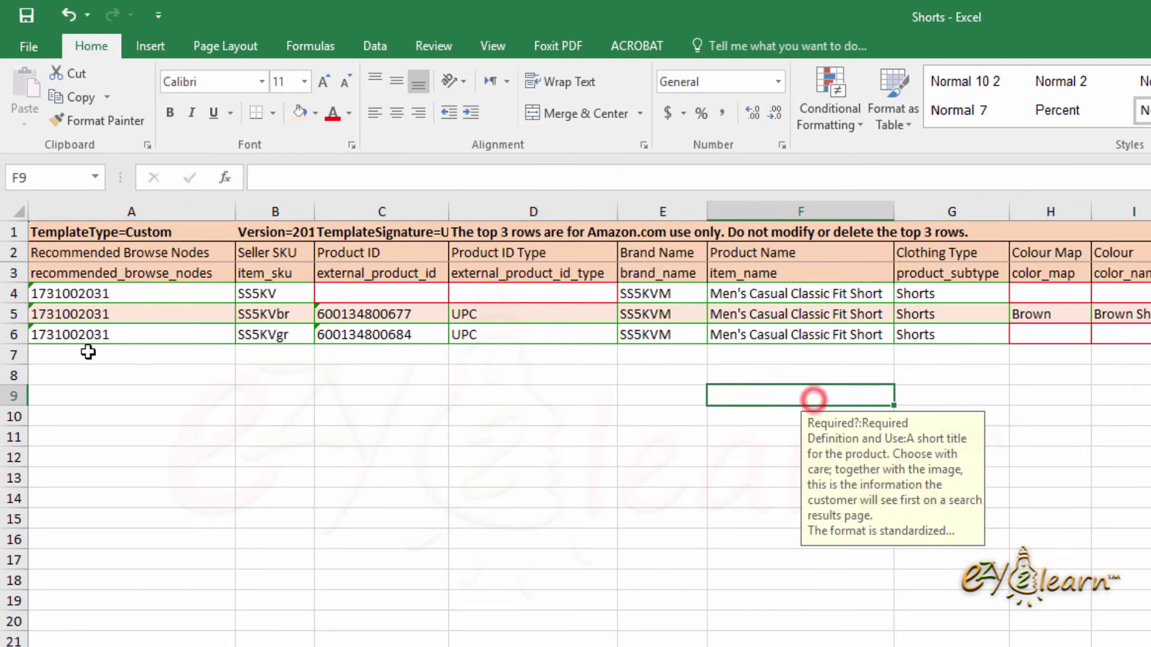
# Step: Shade the green child row 6 light green
pyautogui.click(12, 335)
pyautogui.click(315, 113)
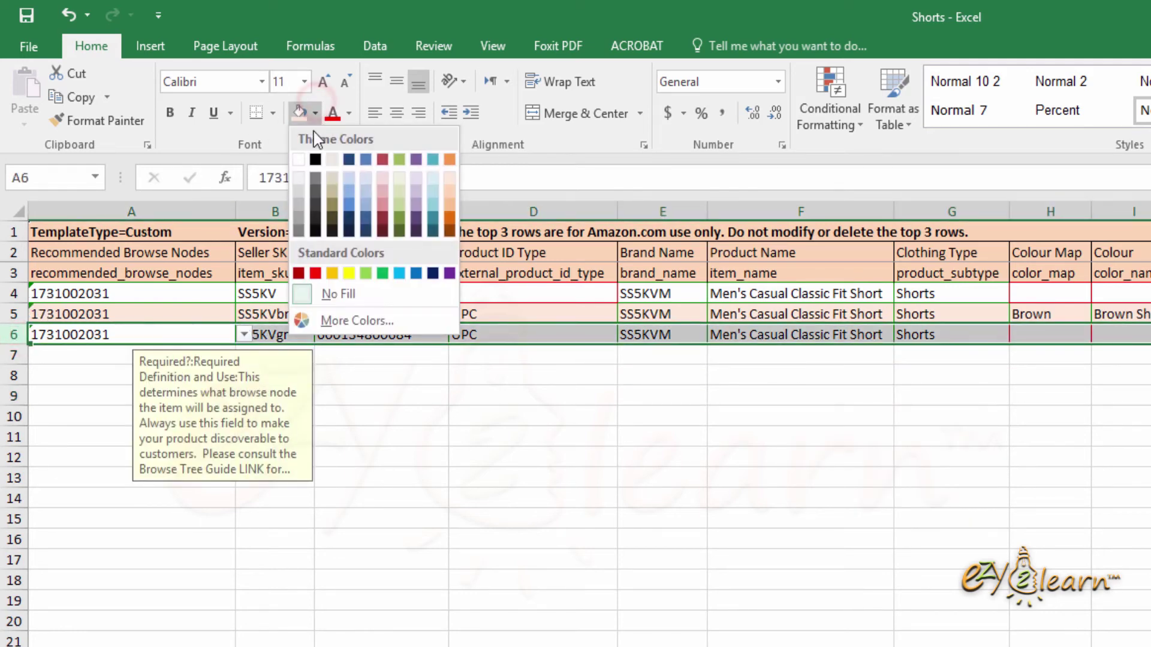
pyautogui.click(397, 187)
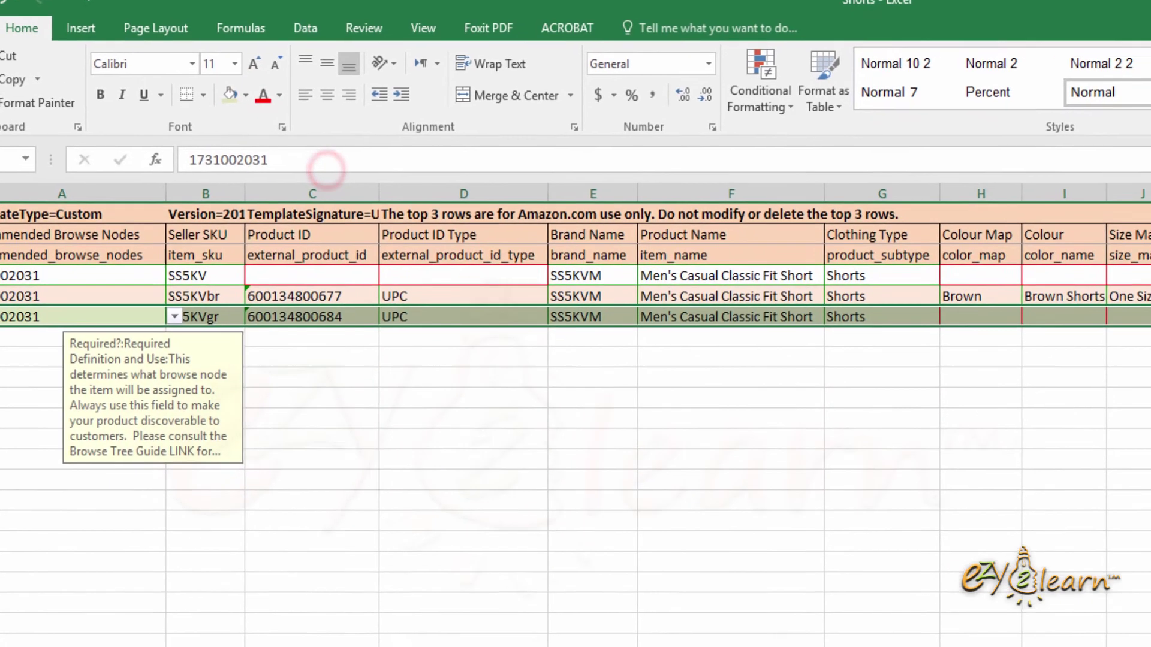
pyautogui.click(1064, 510)
pyautogui.hscroll(1, 432, 225)
pyautogui.hscroll(2, 432, 225)
pyautogui.hscroll(2, 432, 225)
# Step: Copy Green from the Valid Values colour list into the green row's Colour Map
pyautogui.click(432, 225)
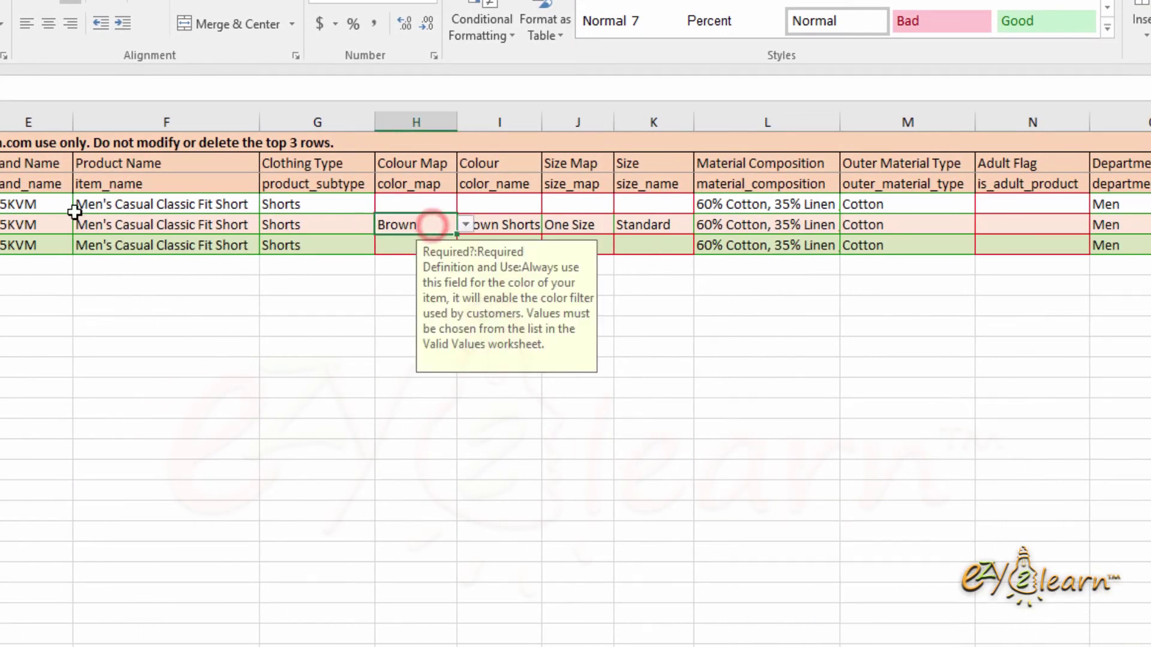
pyautogui.click(316, 246)
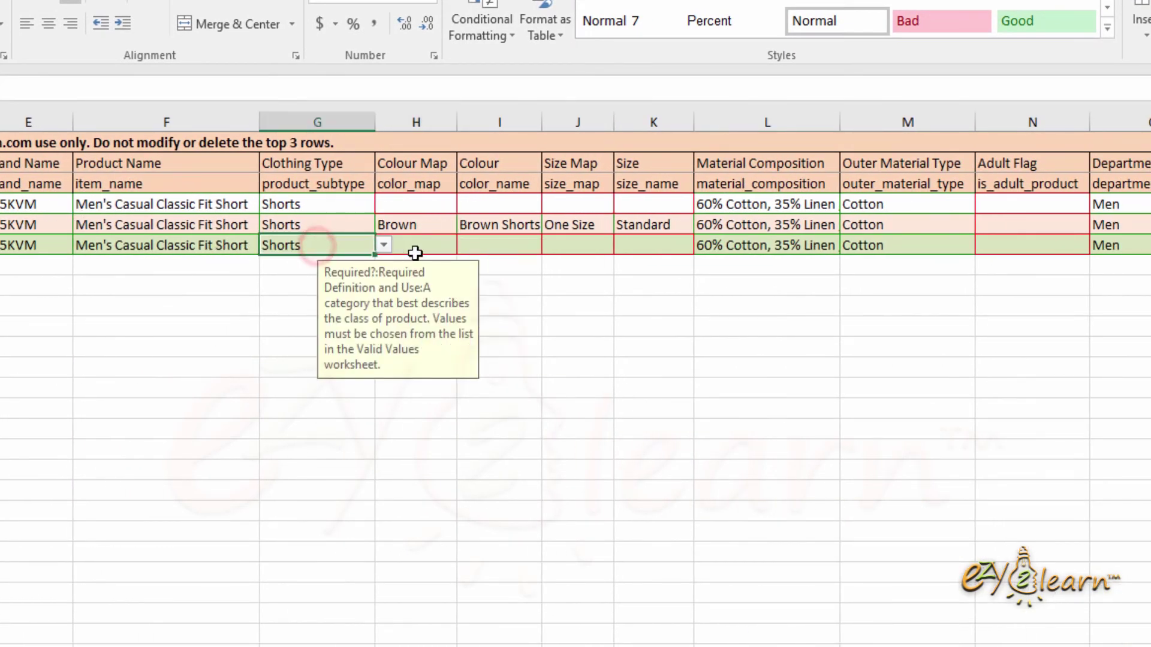
pyautogui.click(446, 247)
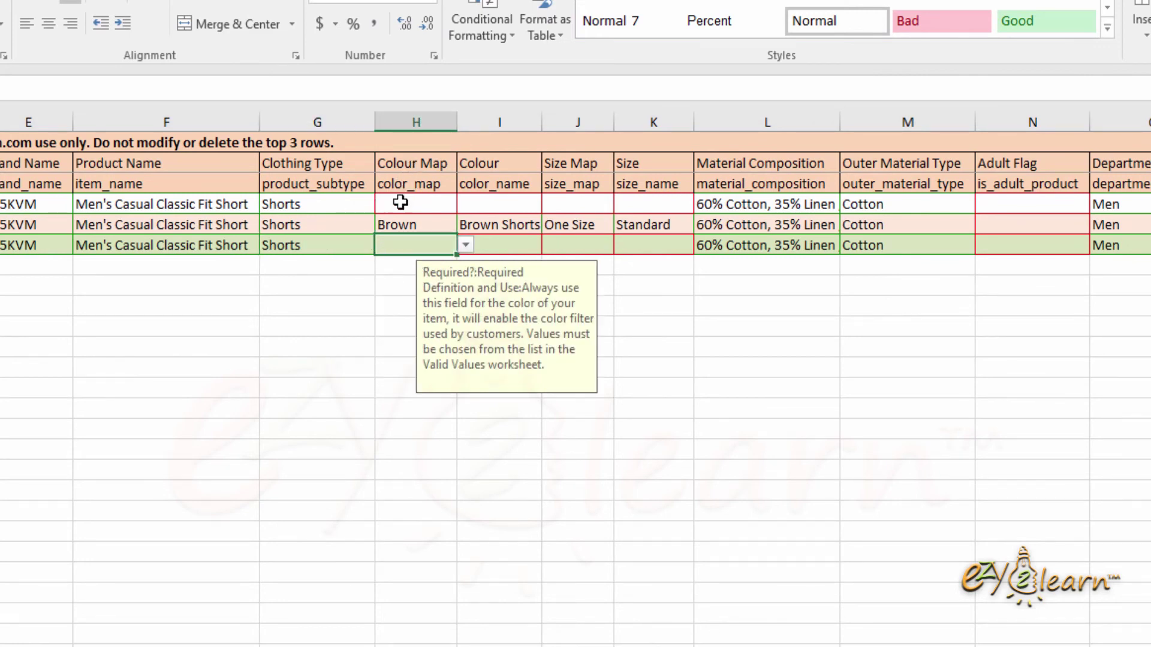
pyautogui.hotkey('ctrl', 'pagedown')
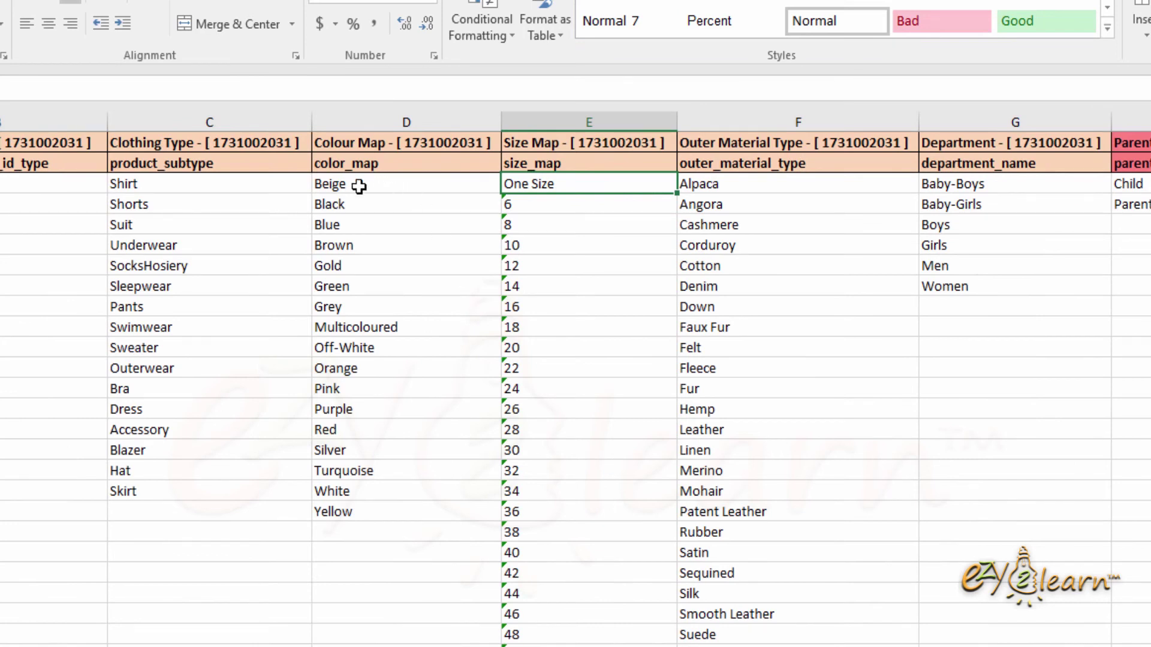
pyautogui.click(348, 286)
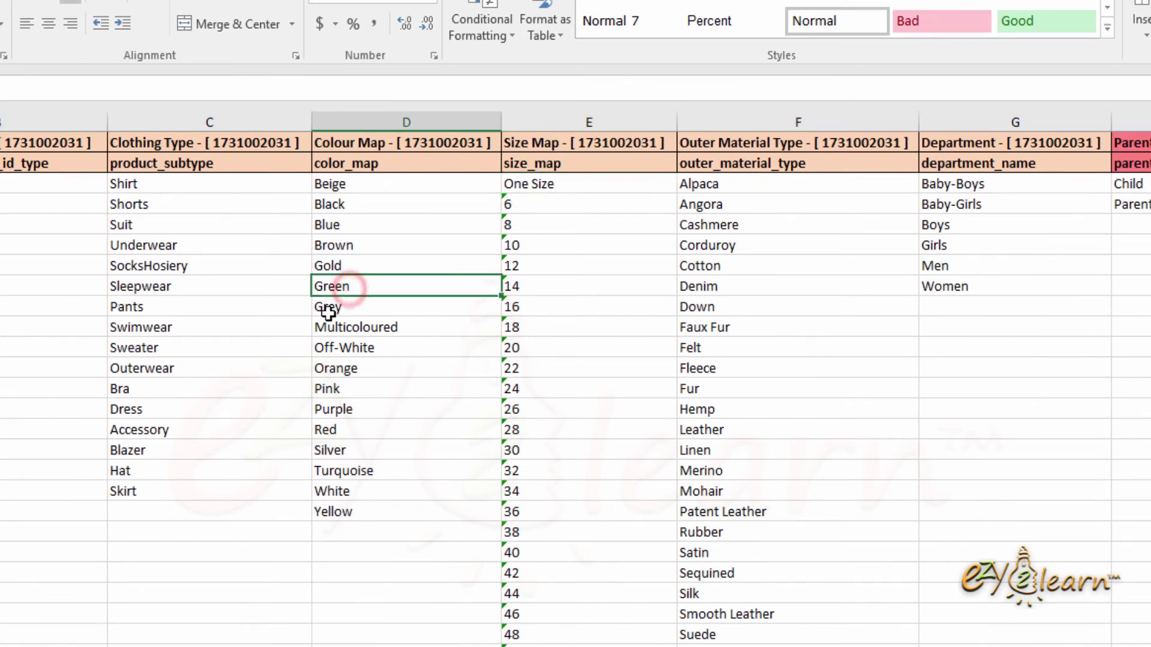
pyautogui.hotkey('alt', 'Tab')
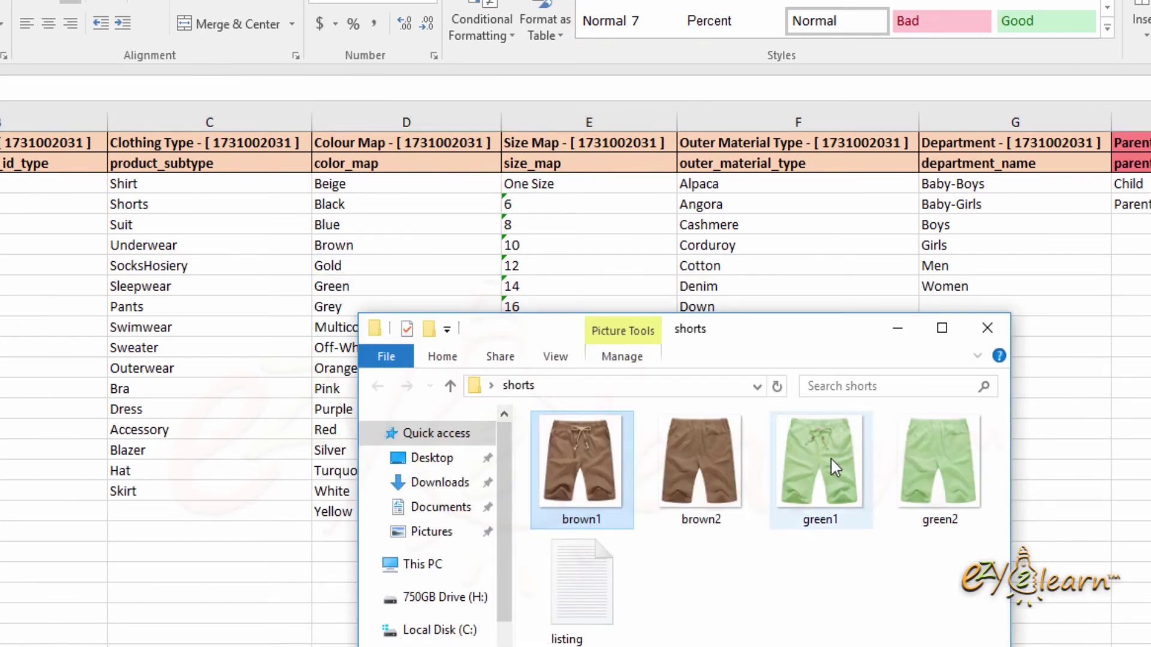
pyautogui.click(359, 285)
pyautogui.rightClick(359, 286)
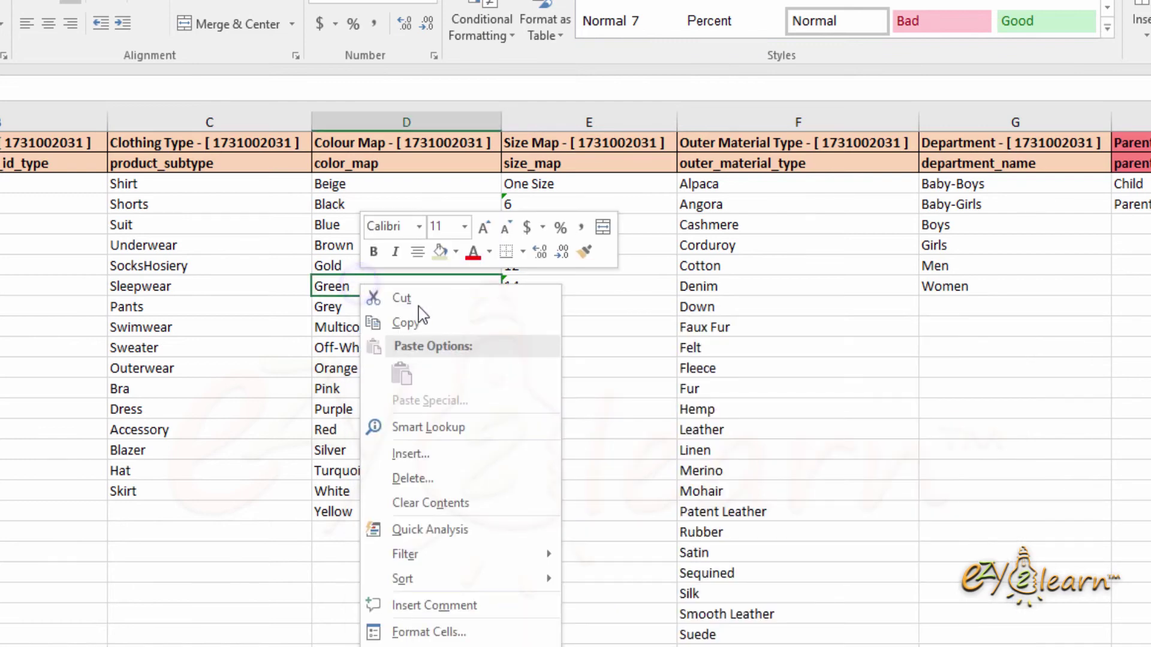
pyautogui.click(435, 316)
pyautogui.hotkey('ctrl', 'pageup')
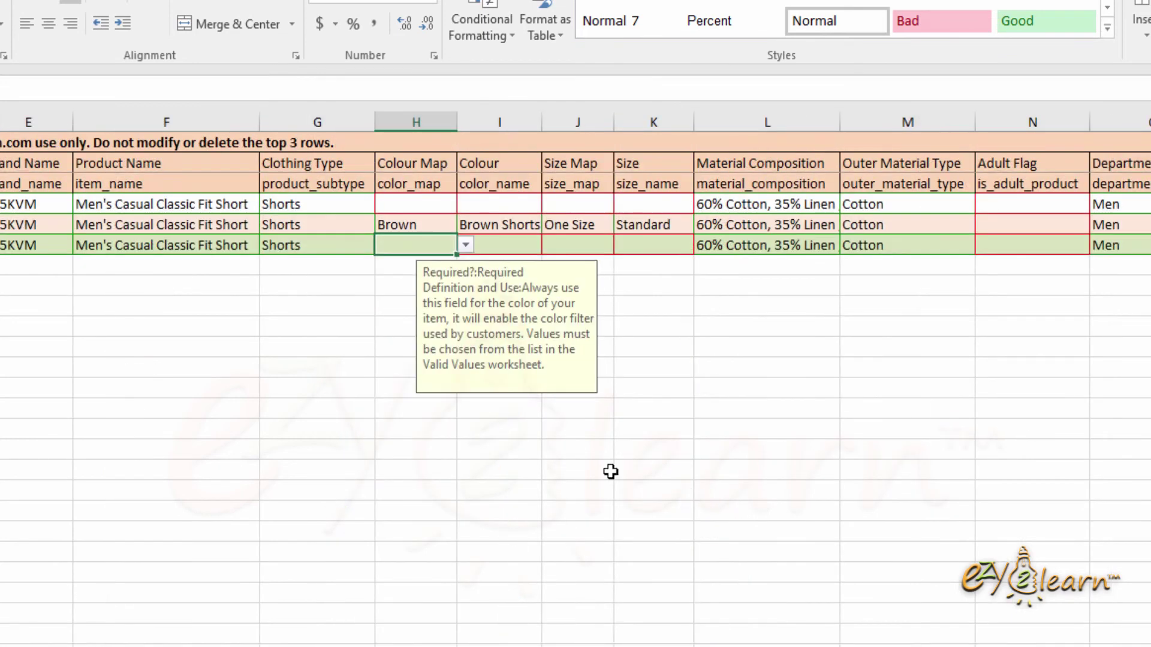
pyautogui.rightClick(398, 245)
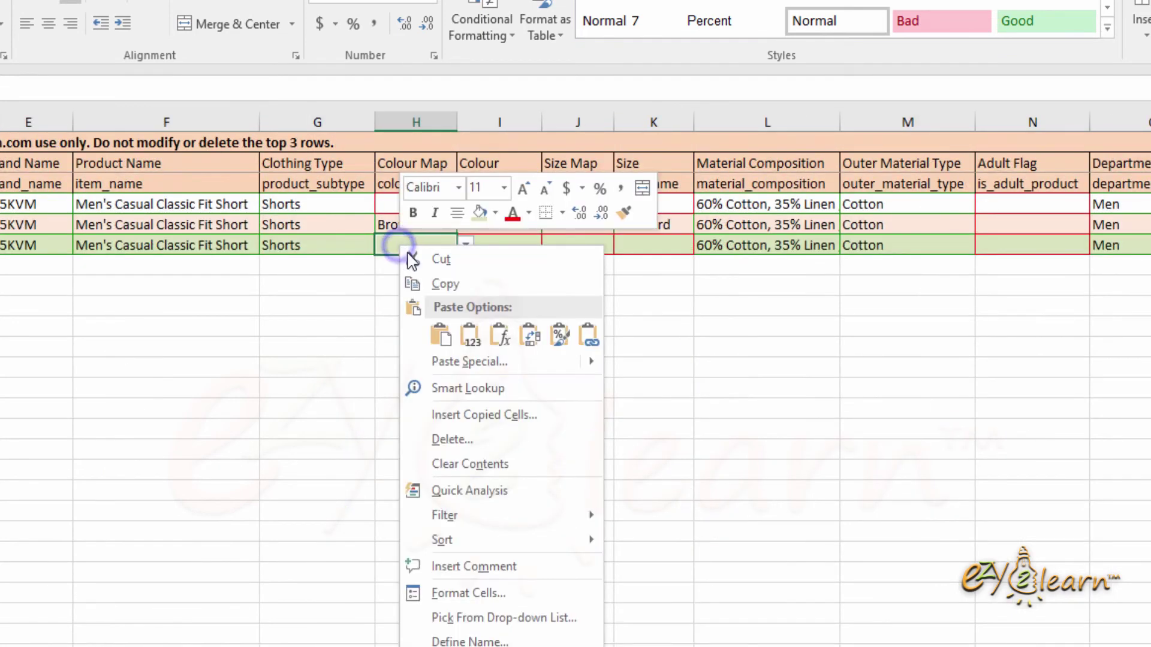
pyautogui.click(442, 336)
pyautogui.click(382, 338)
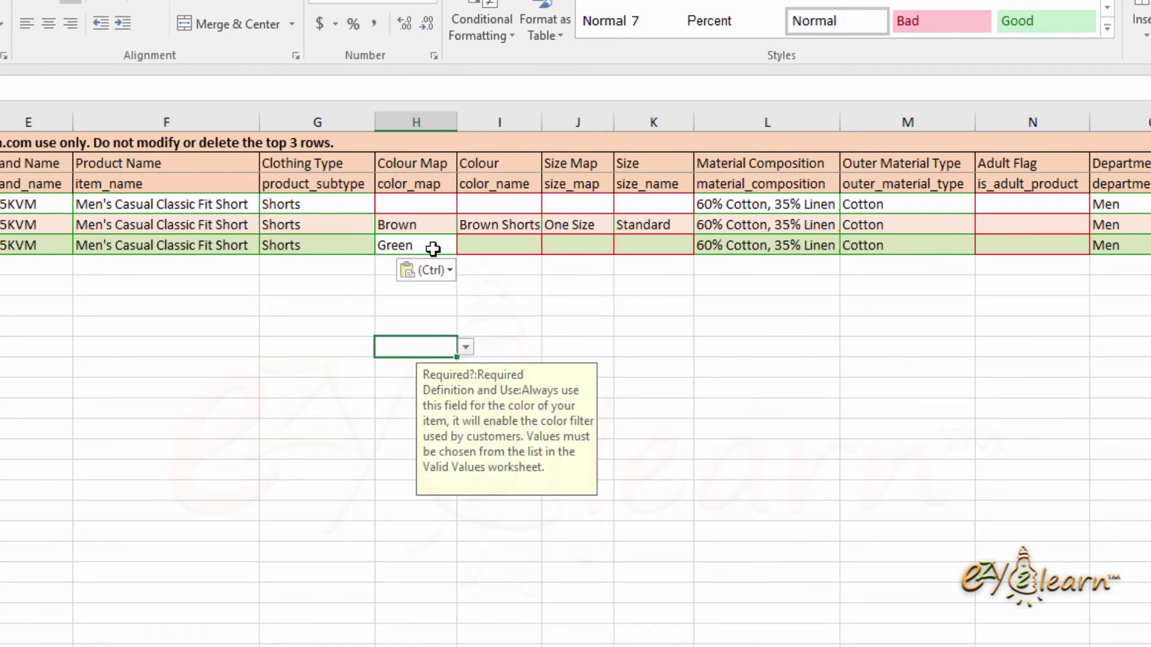
# Step: Set the green row's Colour to Green
pyautogui.click(514, 244)
pyautogui.doubleClick(514, 244)
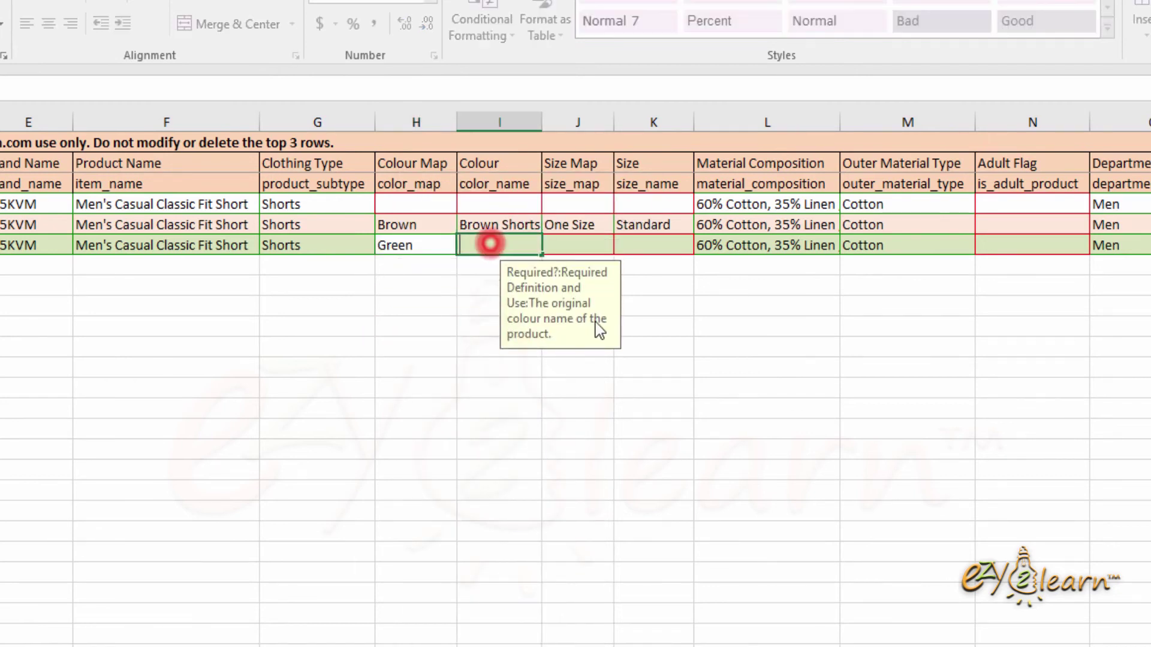
pyautogui.write('Gren S')
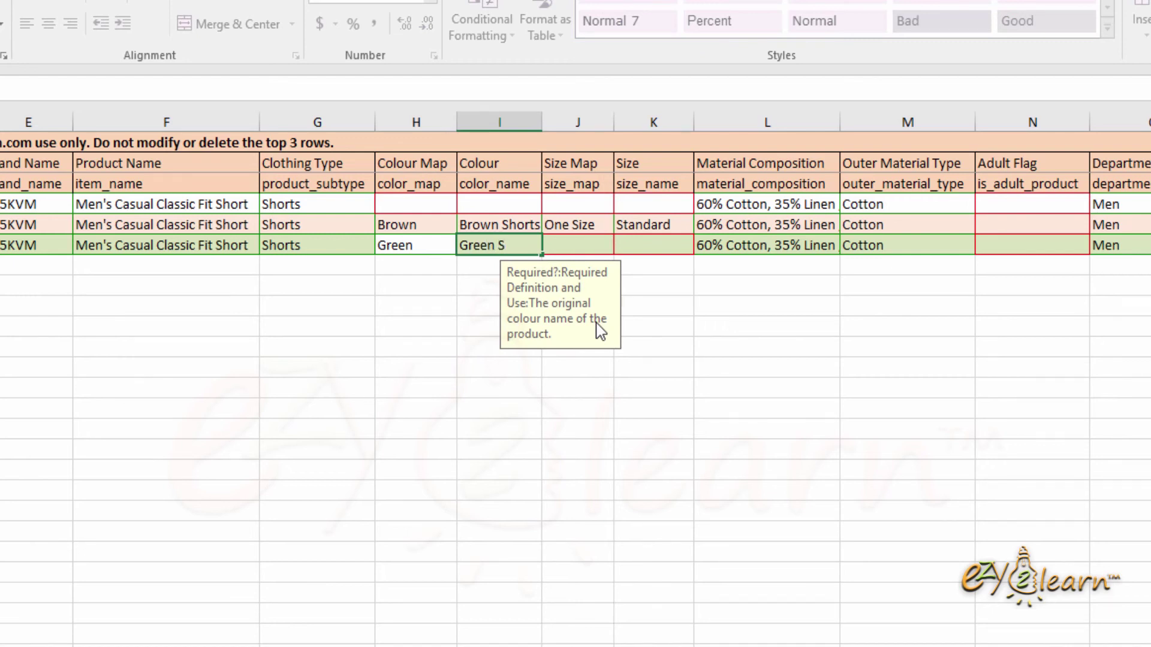
pyautogui.write('horts')
pyautogui.click(649, 507)
pyautogui.doubleClick(530, 245)
pyautogui.press('BackSpace')
pyautogui.click(650, 390)
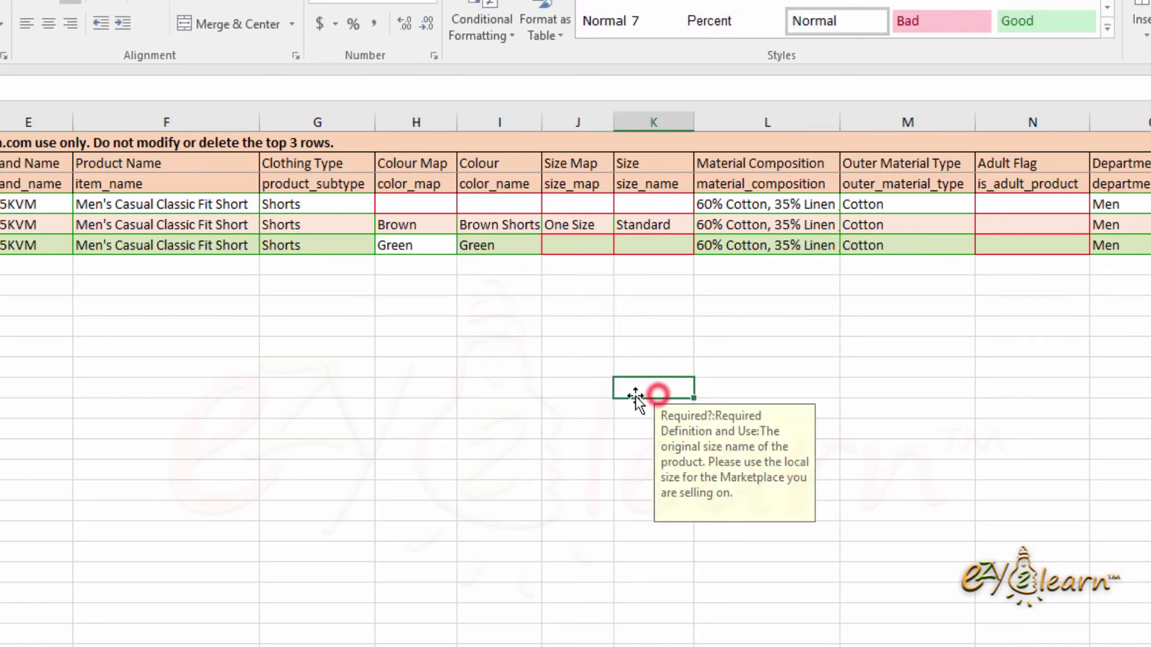
# Step: Copy One Size and Standard from the brown row into the green row's size fields
pyautogui.click(566, 239)
pyautogui.doubleClick(569, 245)
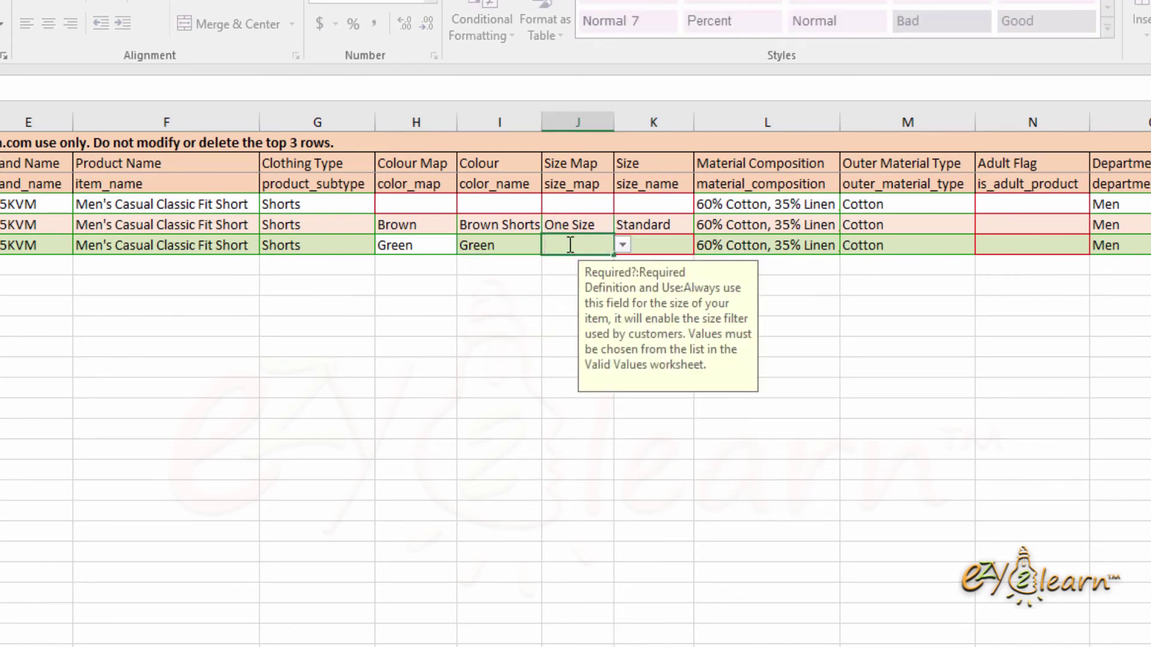
pyautogui.click(580, 224)
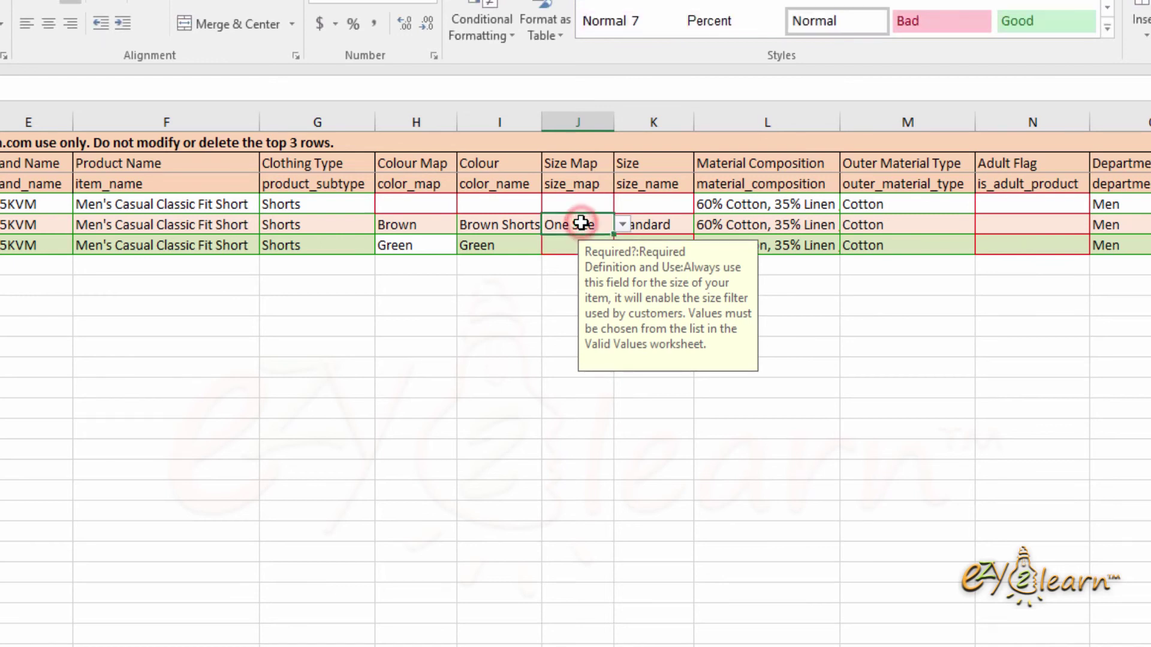
pyautogui.hotkey('ctrl', 'c')
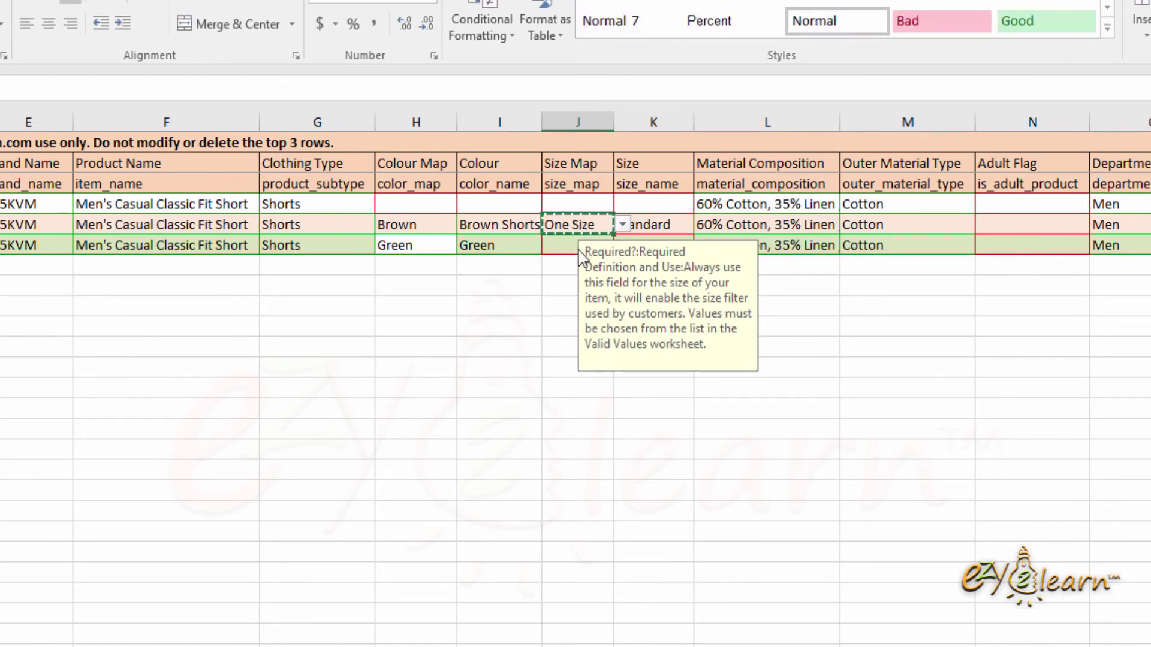
pyautogui.click(567, 245)
pyautogui.hotkey('ctrl', 'v')
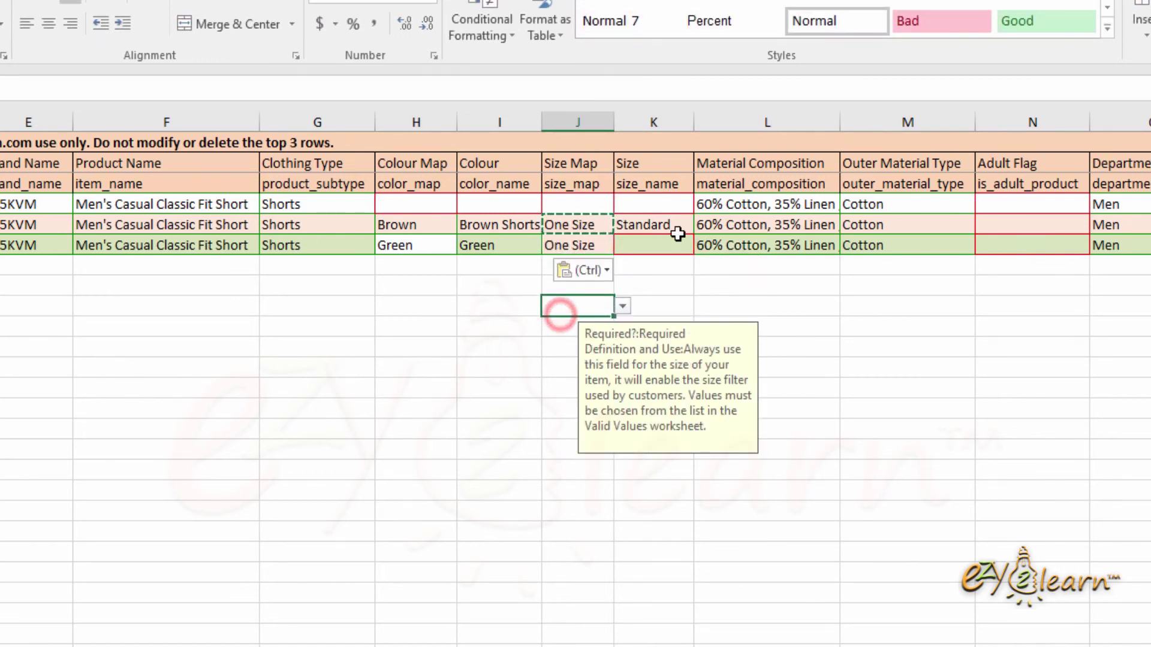
pyautogui.click(657, 226)
pyautogui.hotkey('ctrl', 'c')
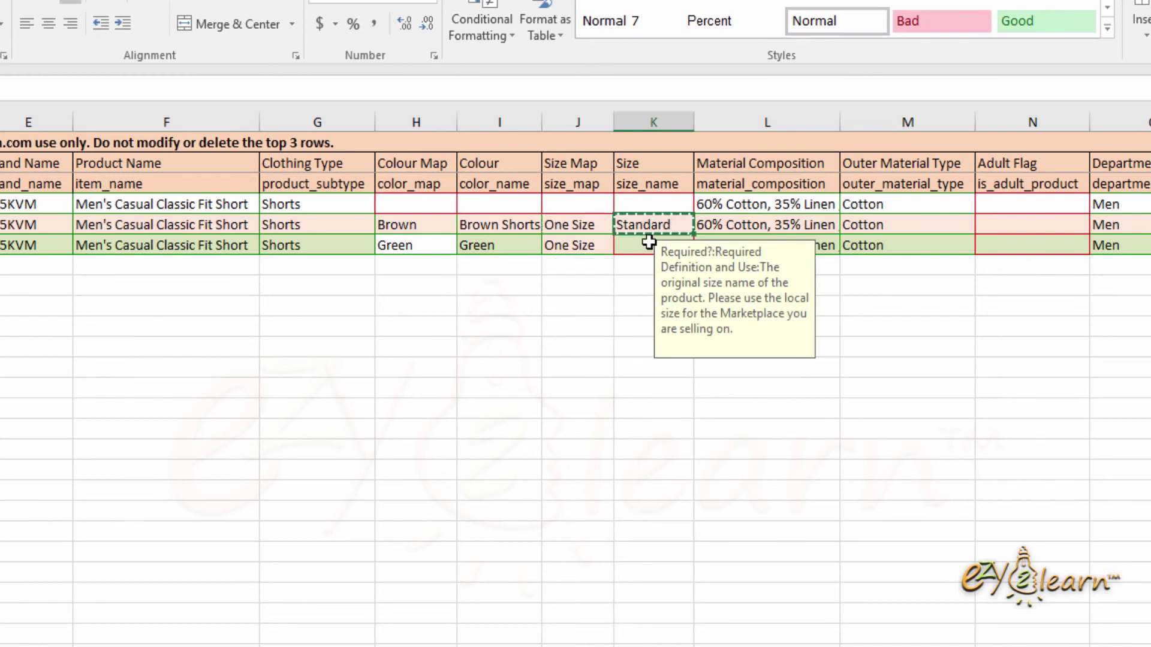
pyautogui.click(651, 242)
pyautogui.hotkey('ctrl', 'v')
pyautogui.click(639, 326)
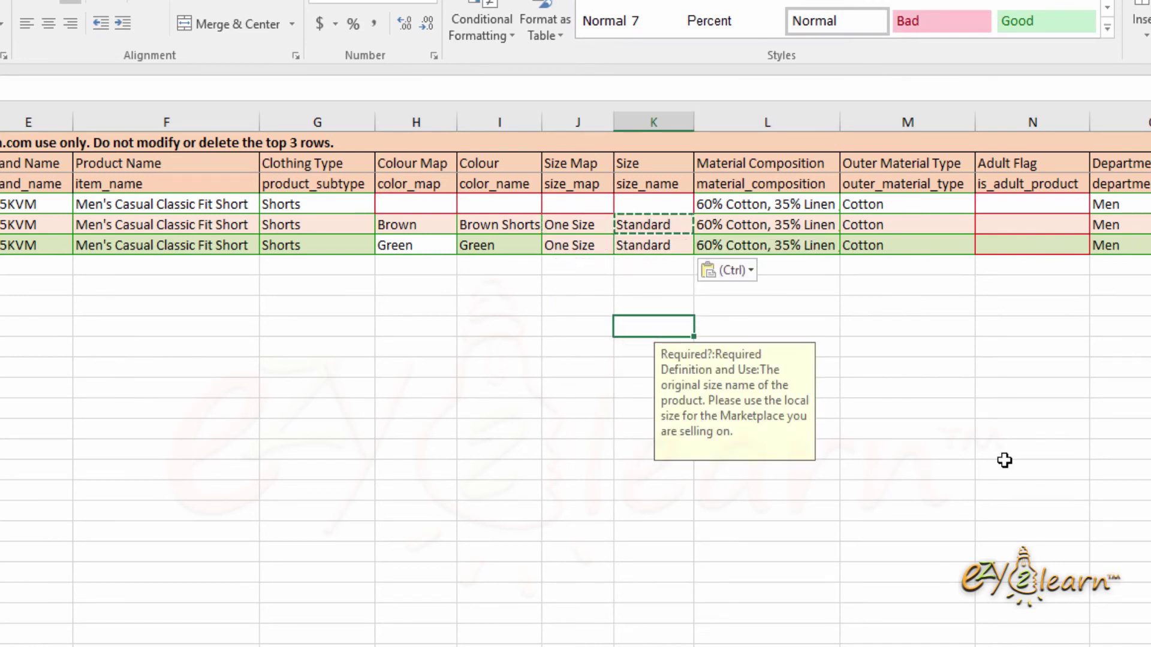
# Step: Paste the brown2.jpg URL into the brown row's other_image_url1
pyautogui.hscroll(3, 576, 395)
pyautogui.hscroll(3, 575, 395)
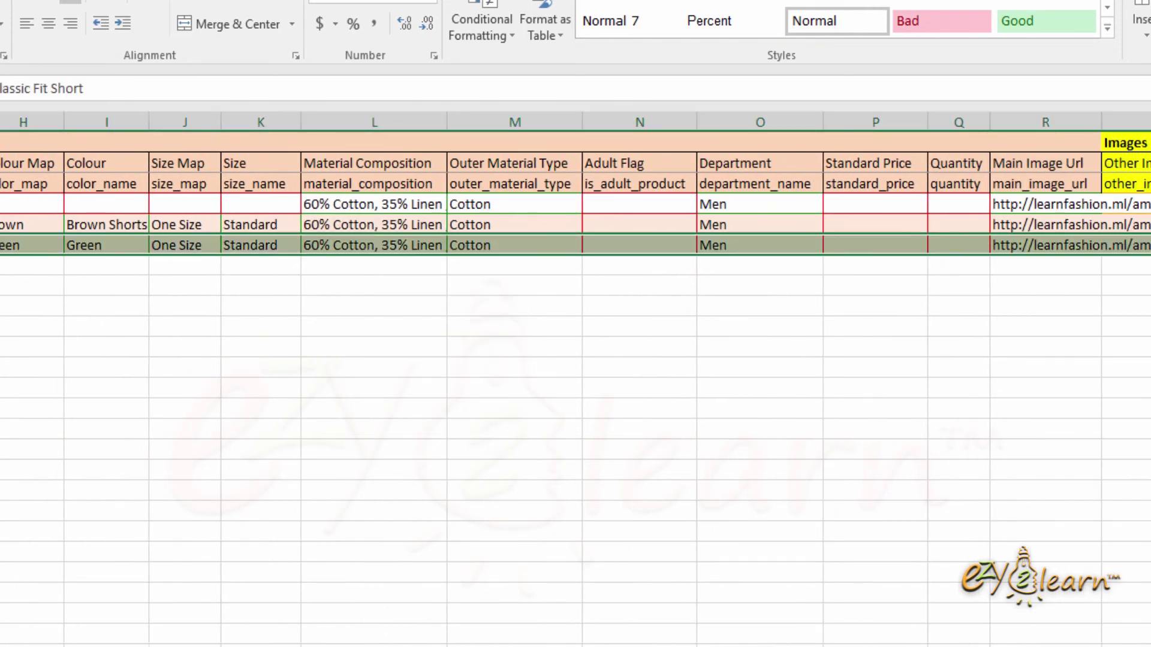
pyautogui.click(236, 281)
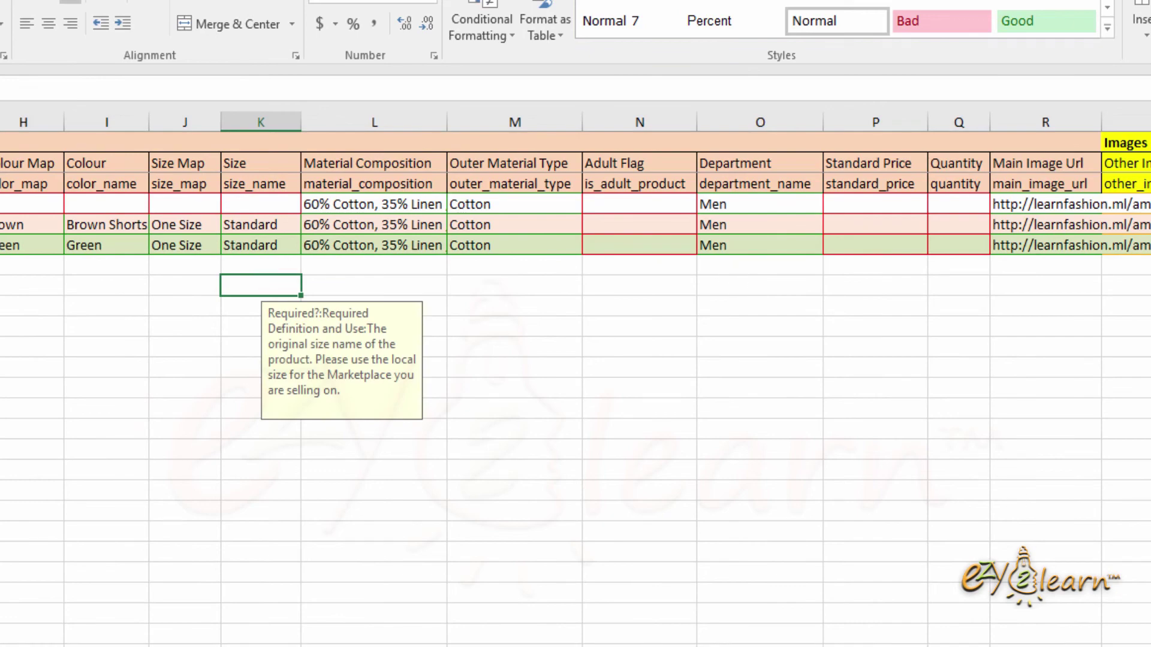
pyautogui.hscroll(2, 456, 485)
pyautogui.hscroll(3, 456, 485)
pyautogui.click(719, 203)
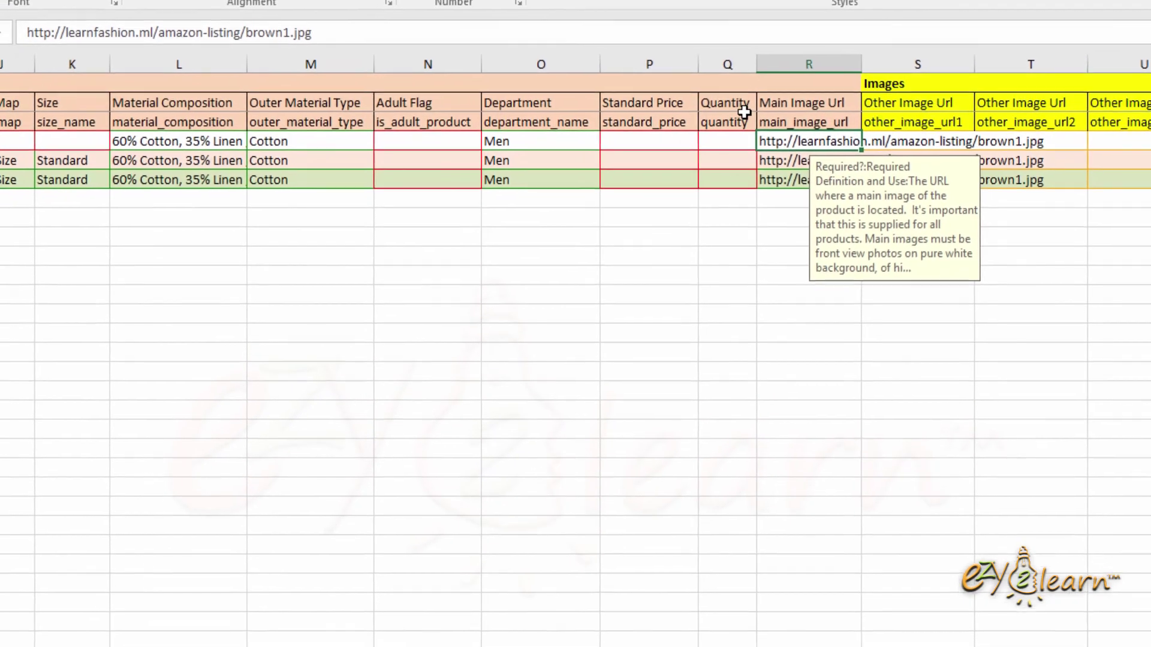
pyautogui.click(722, 214)
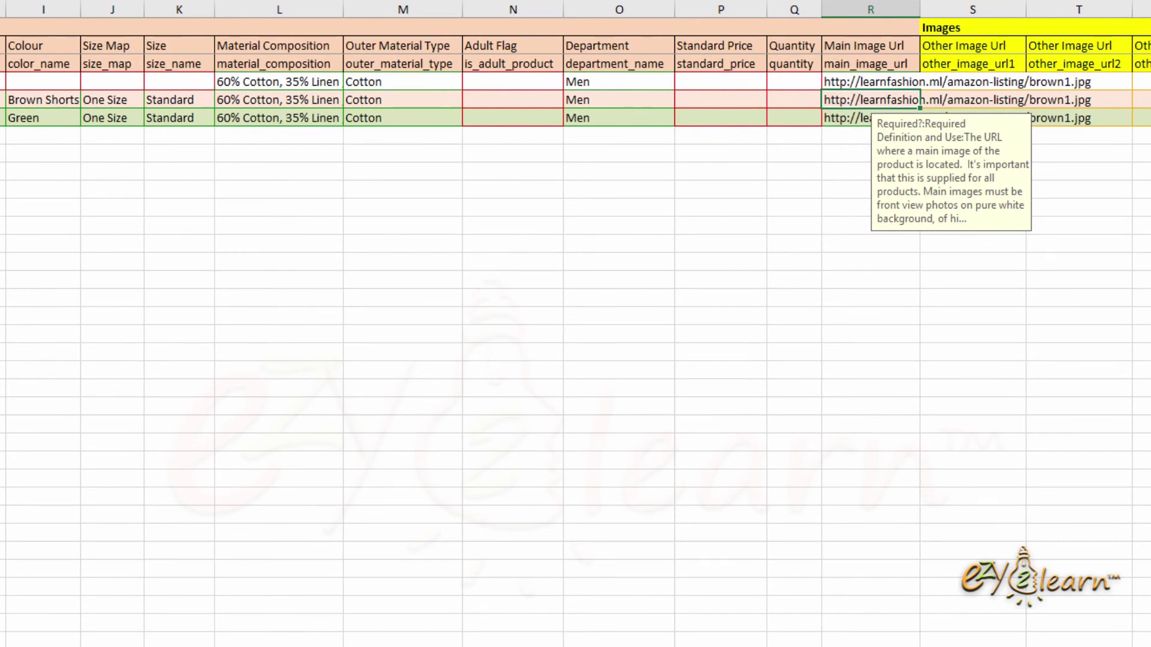
pyautogui.hotkey('alt', 'Tab')
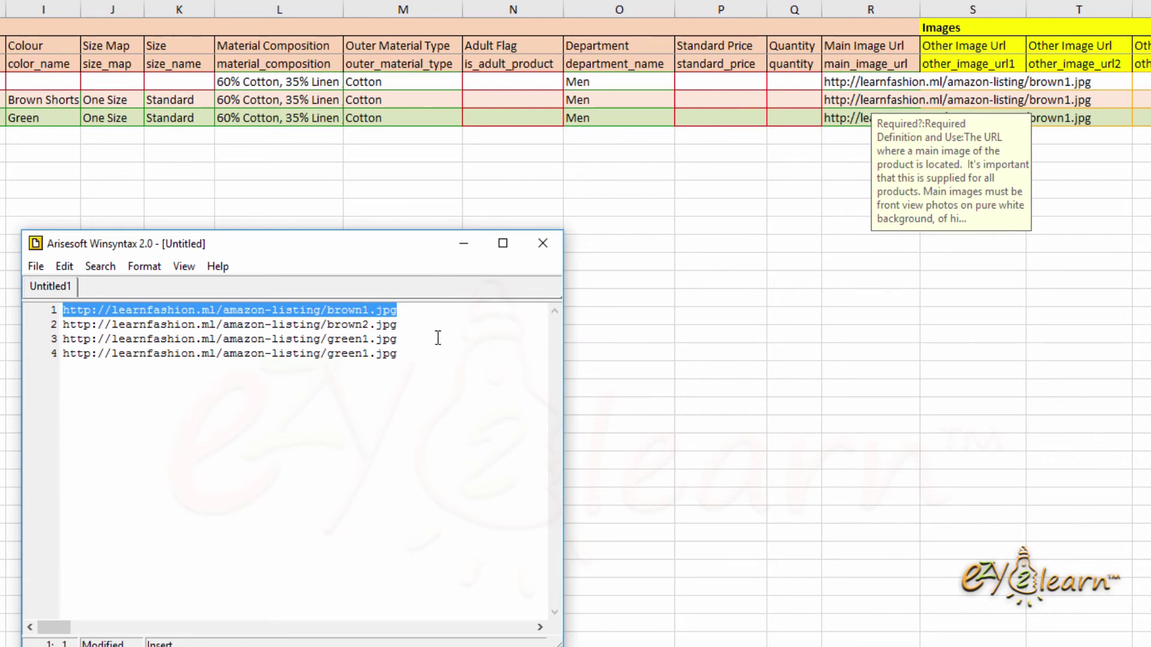
pyautogui.click(952, 102)
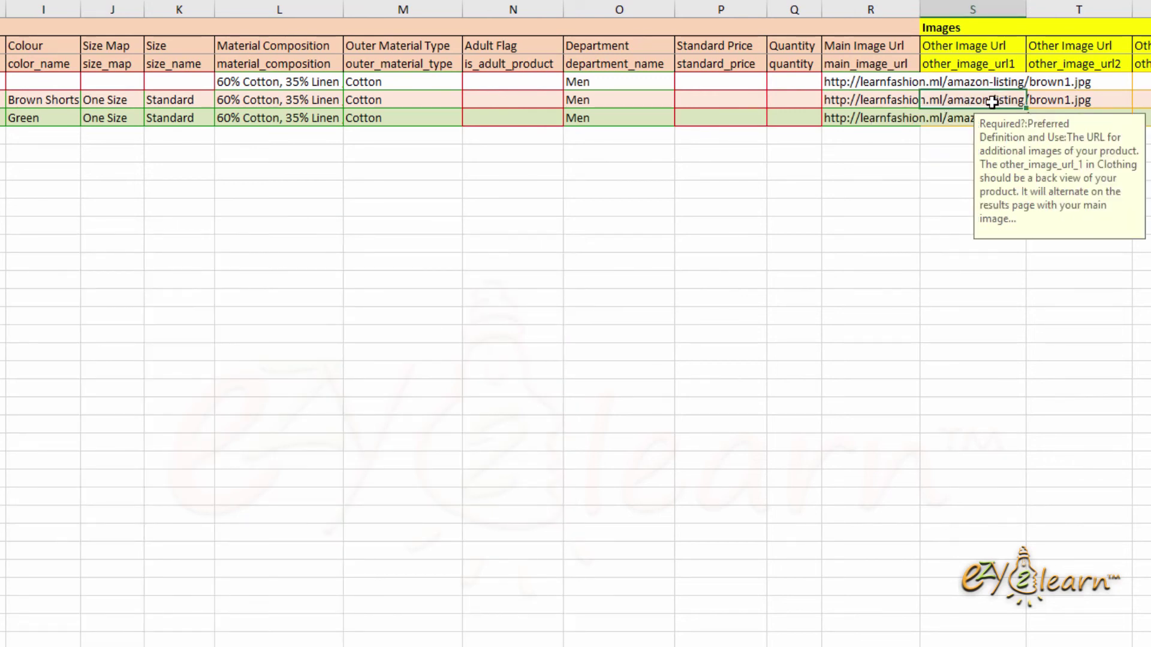
pyautogui.hotkey('alt', 'Tab')
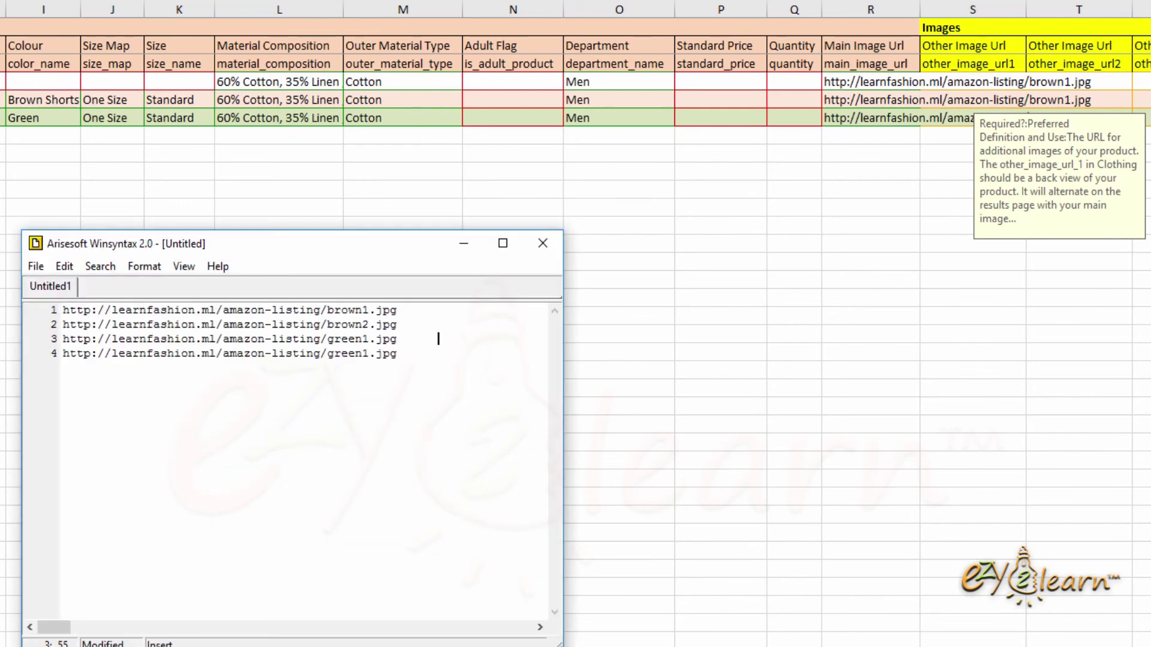
pyautogui.moveTo(405, 324); pyautogui.dragTo(42, 328)
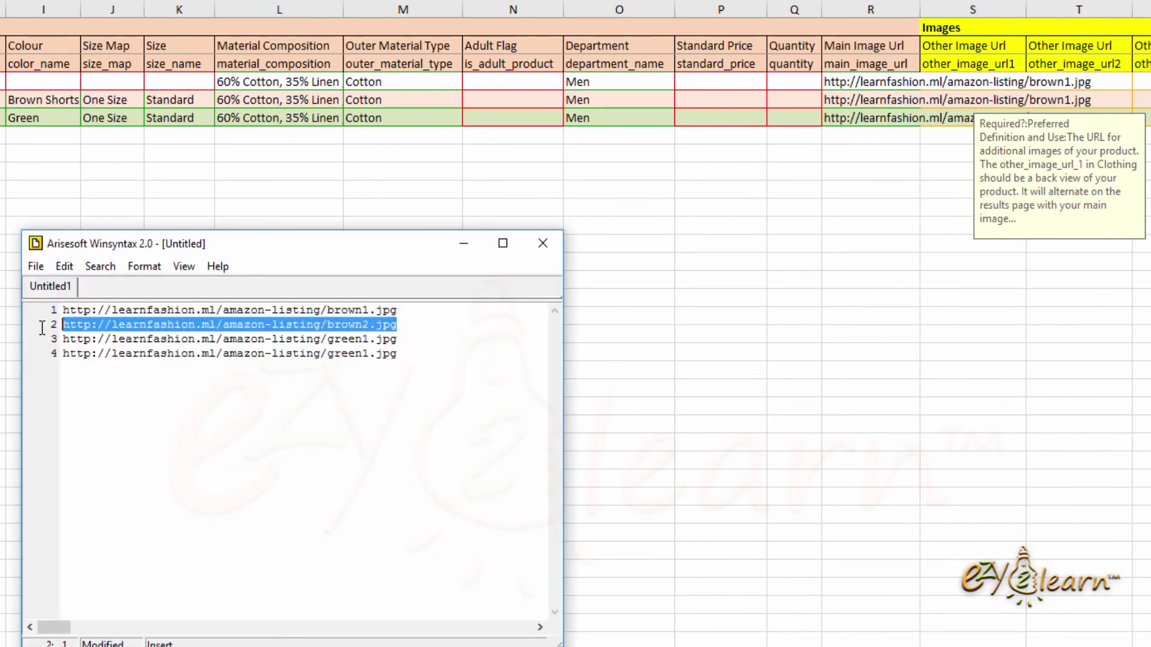
pyautogui.click(963, 96)
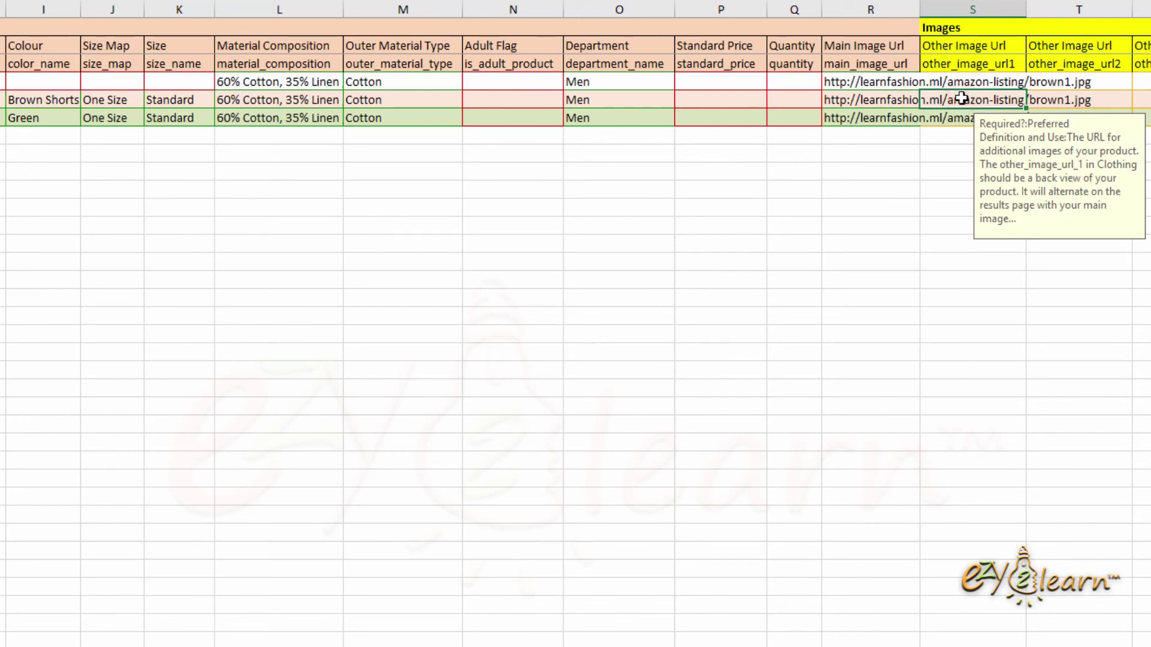
pyautogui.hotkey('ctrl', 'v')
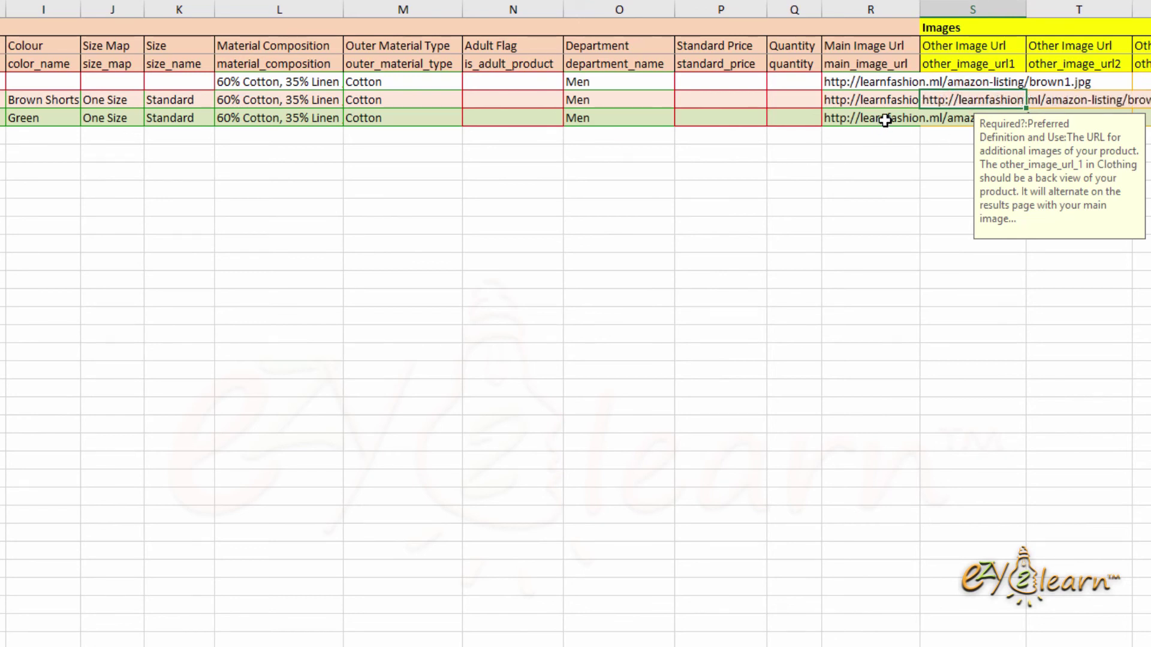
# Step: Paste the green1.jpg URL into the green row's main_image_url
pyautogui.click(885, 119)
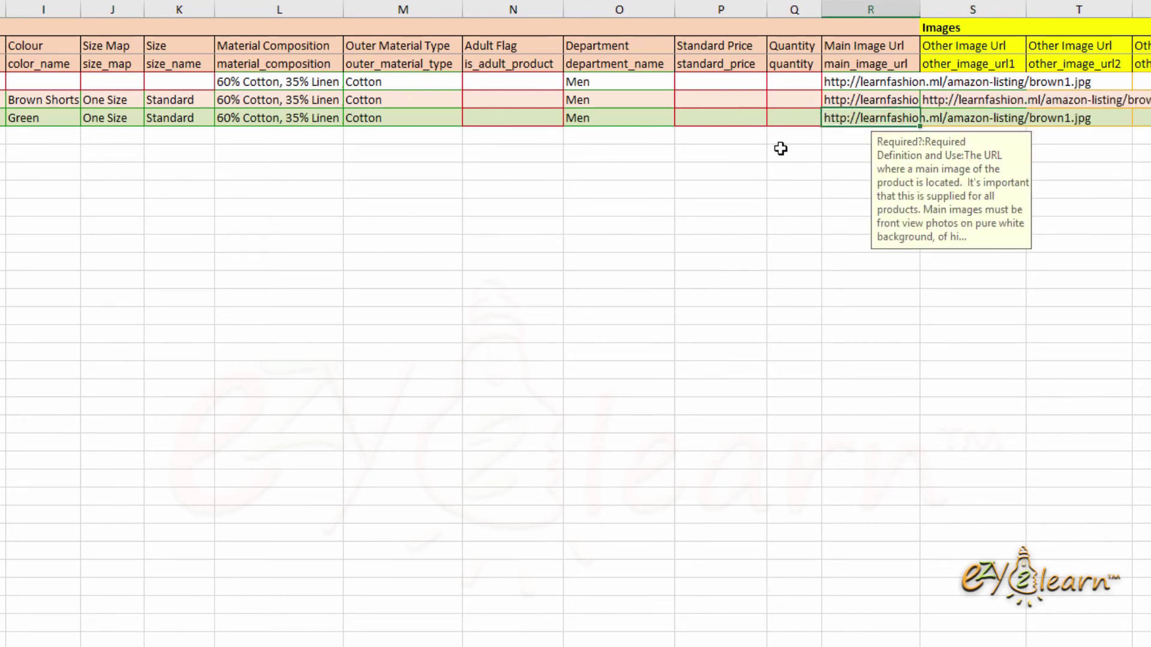
pyautogui.hotkey('alt', 'Tab')
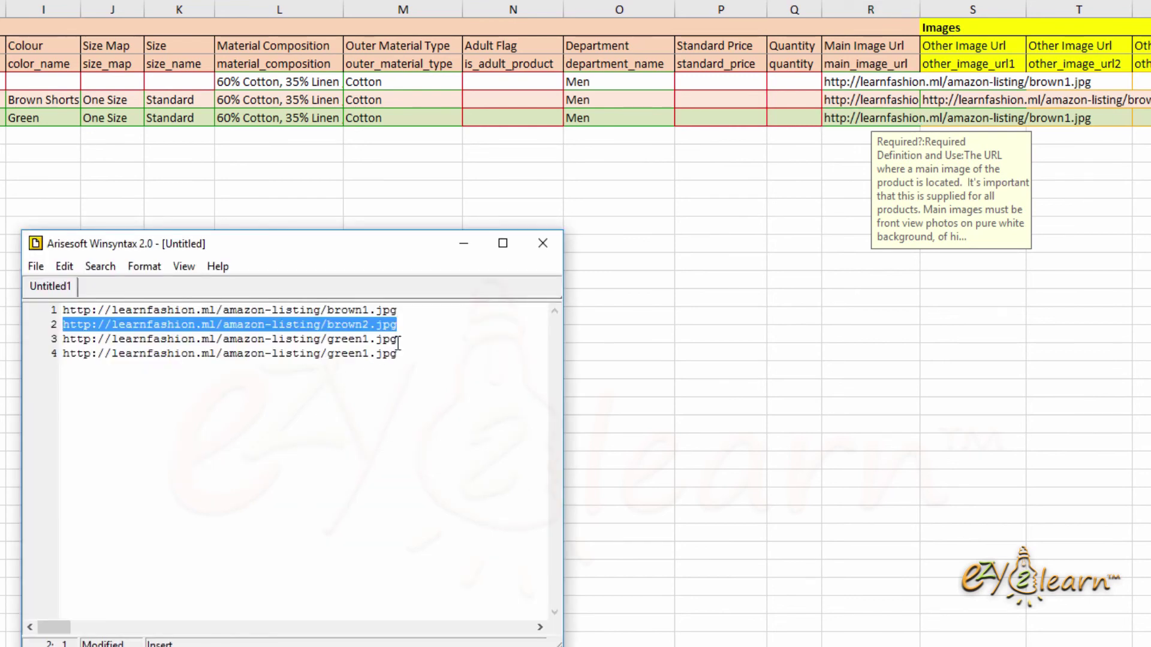
pyautogui.moveTo(400, 340); pyautogui.dragTo(61, 339)
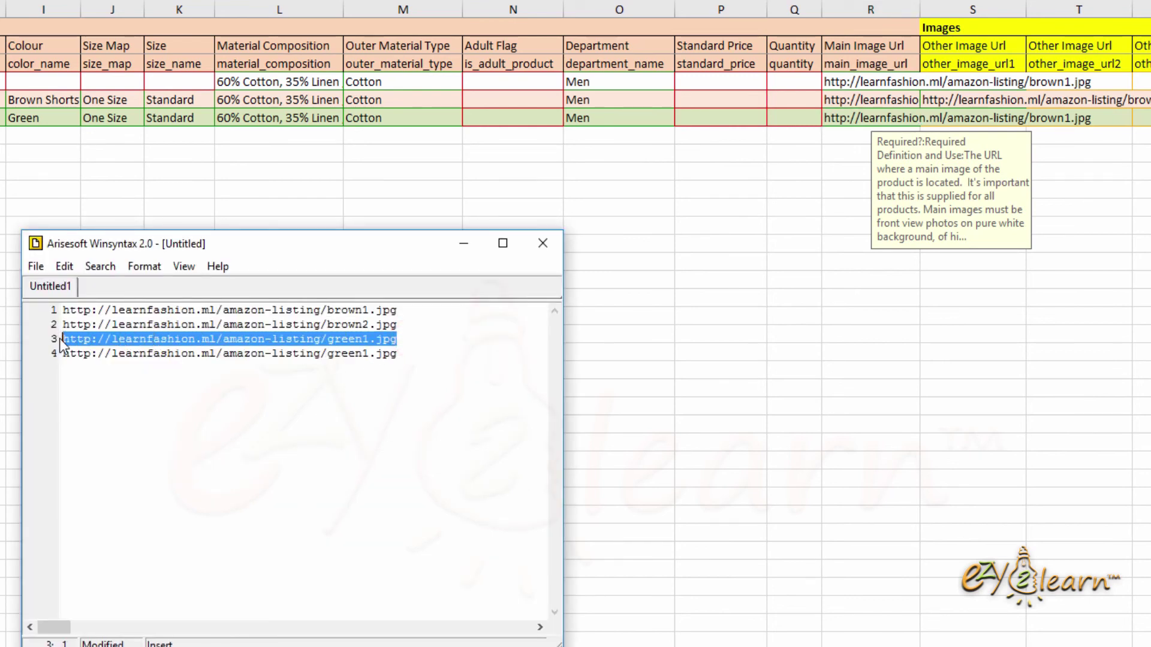
pyautogui.click(847, 110)
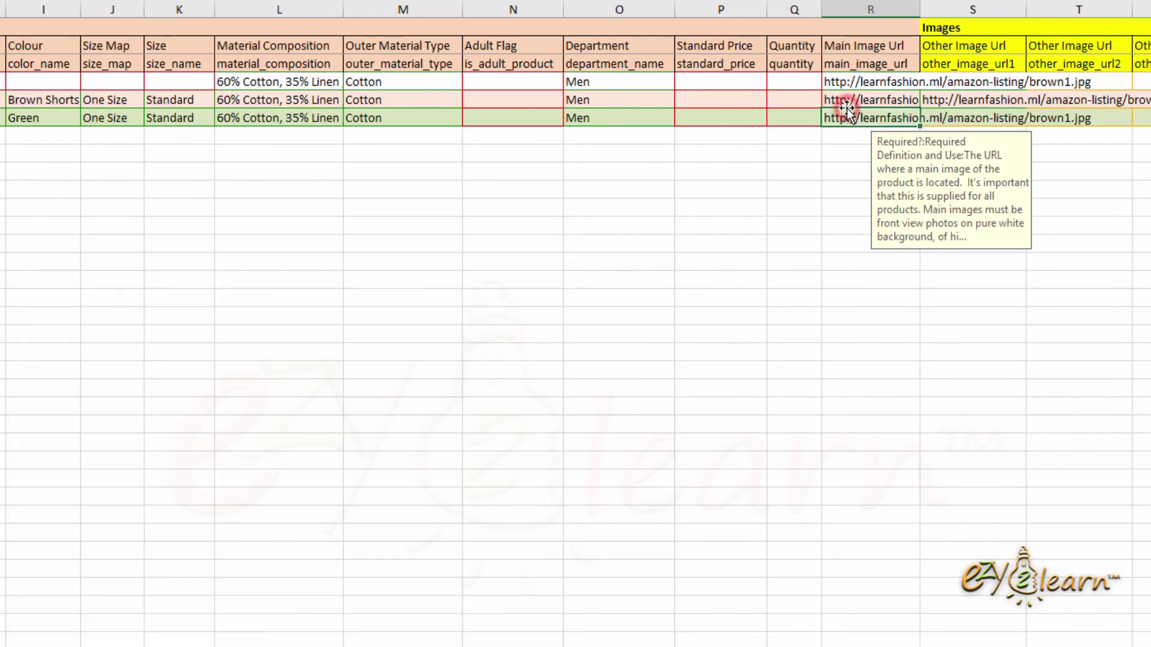
pyautogui.hotkey('ctrl', 'v')
pyautogui.click(847, 209)
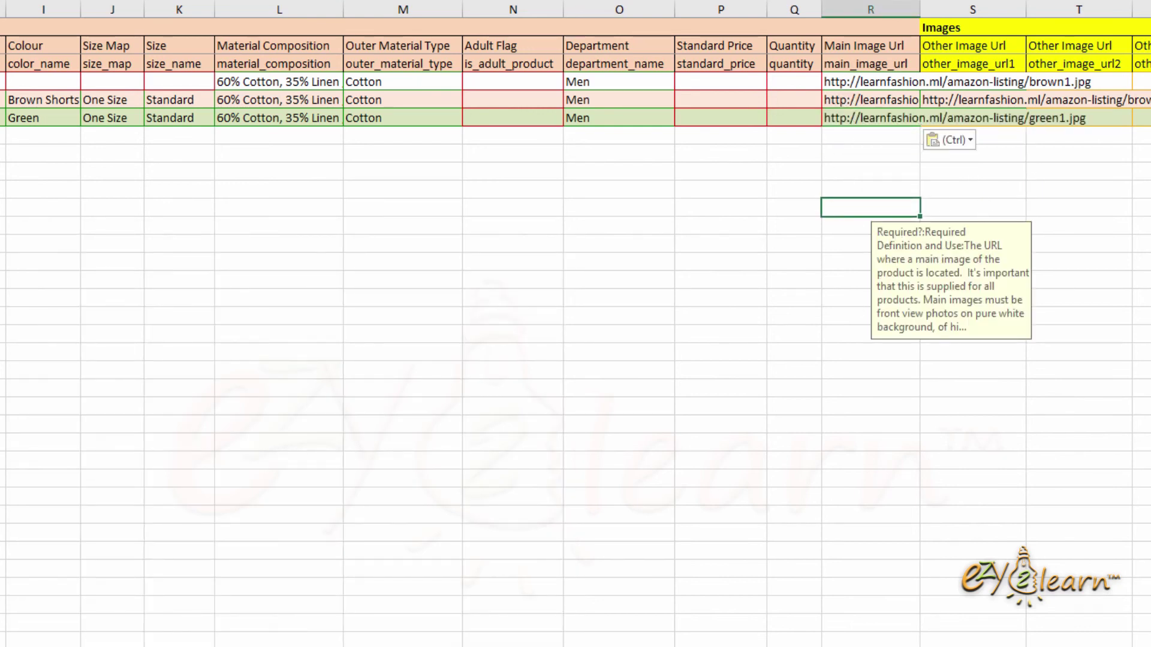
# Step: Select the green2.jpg image URL in the Winsyntax list after closing the shorts image folder
pyautogui.hotkey('alt', 'Tab')
pyautogui.moveTo(398, 353); pyautogui.dragTo(363, 354)
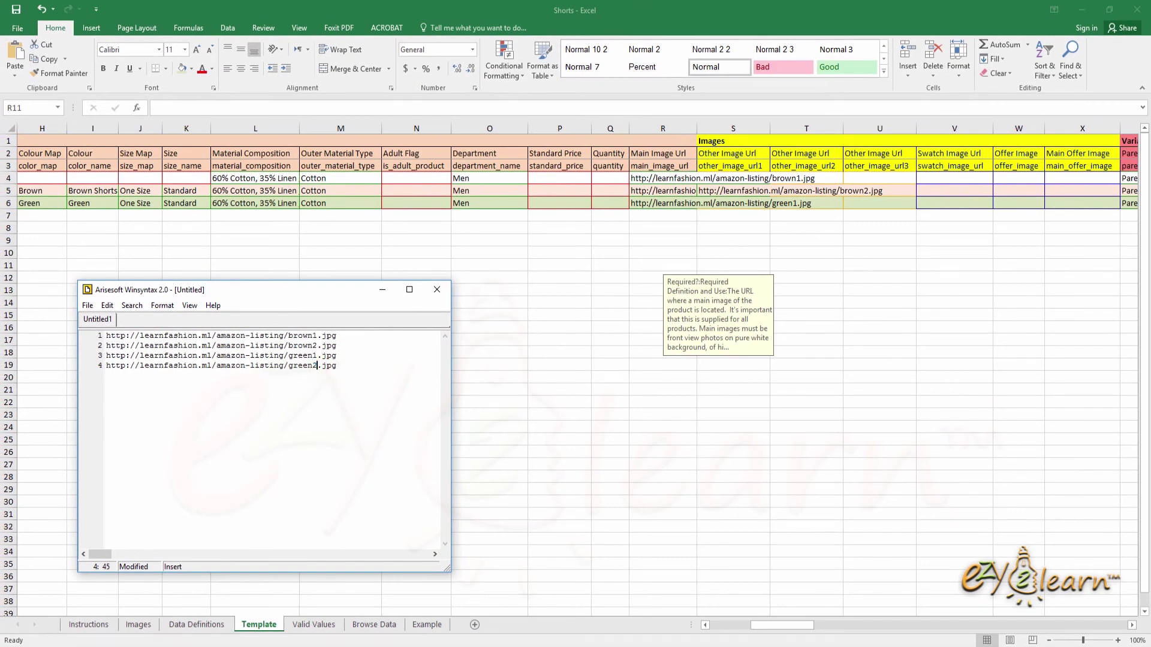
pyautogui.hotkey('alt', 'Tab')
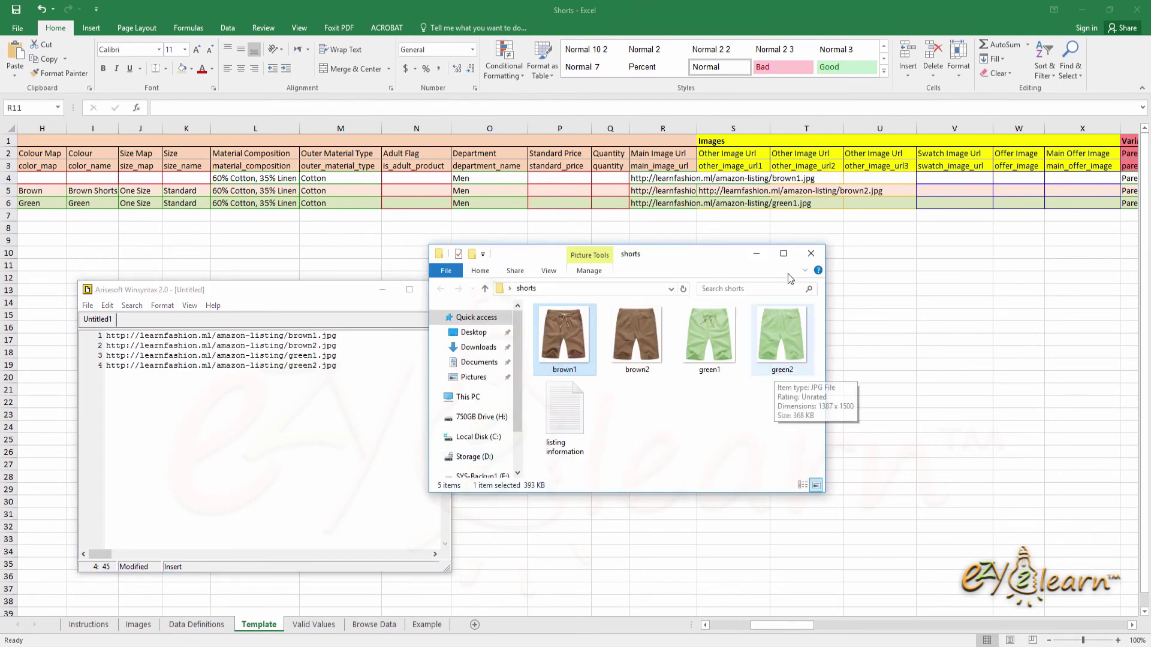
pyautogui.click(756, 253)
pyautogui.hotkey('alt', 'Tab')
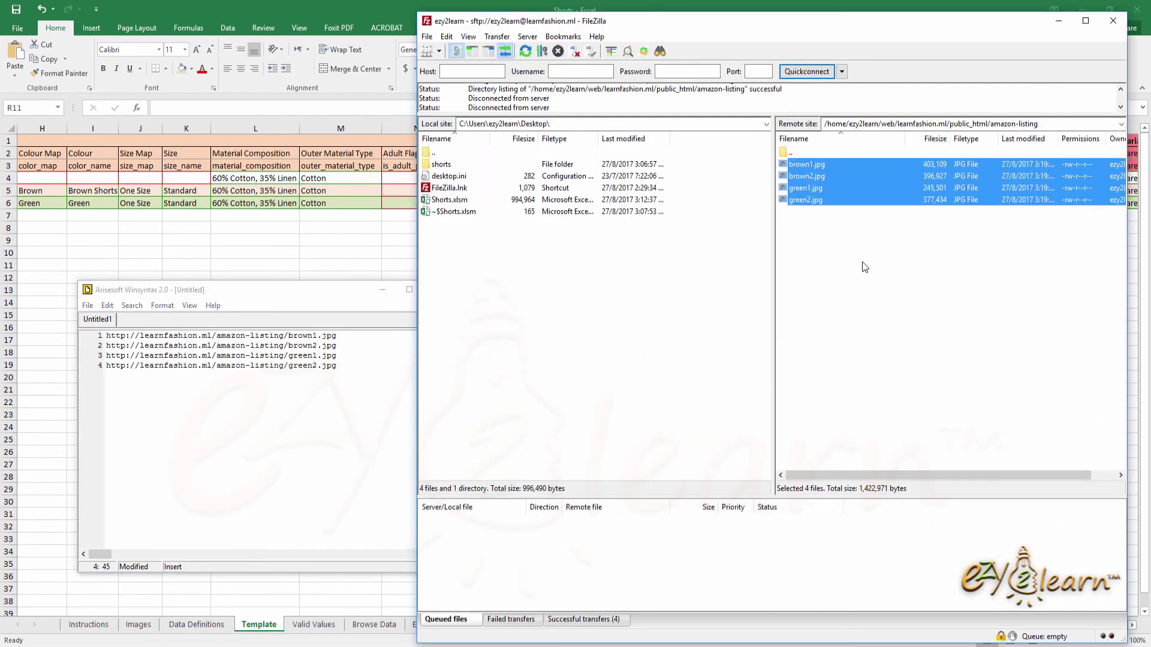
pyautogui.click(811, 215)
pyautogui.click(366, 392)
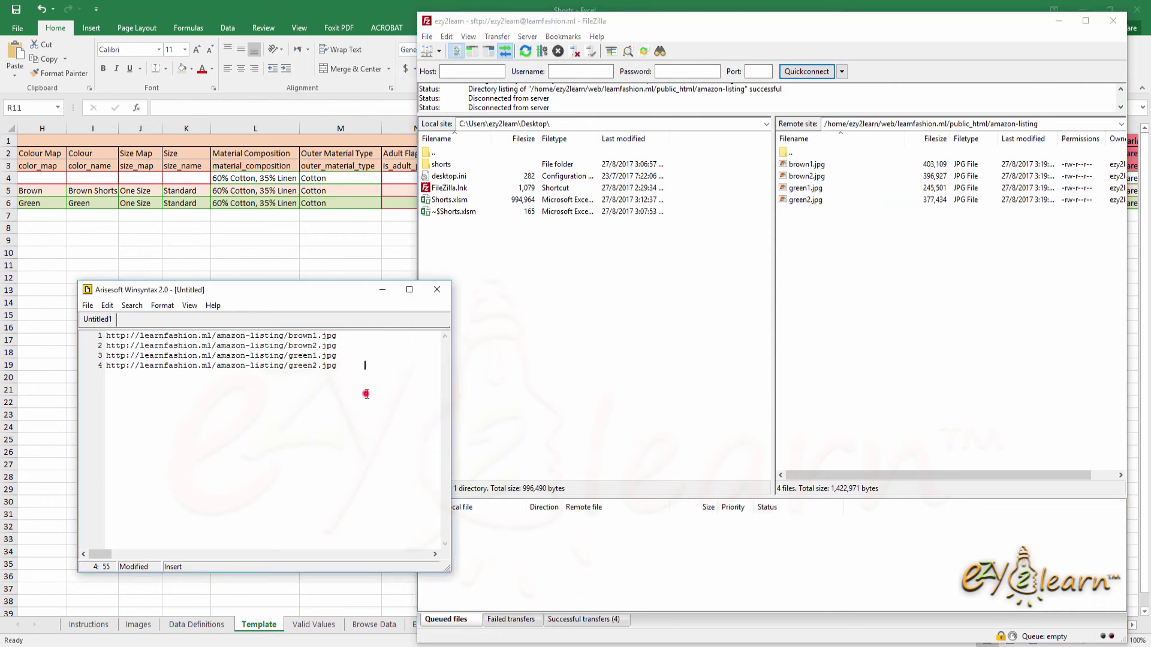
pyautogui.moveTo(337, 366); pyautogui.dragTo(90, 368)
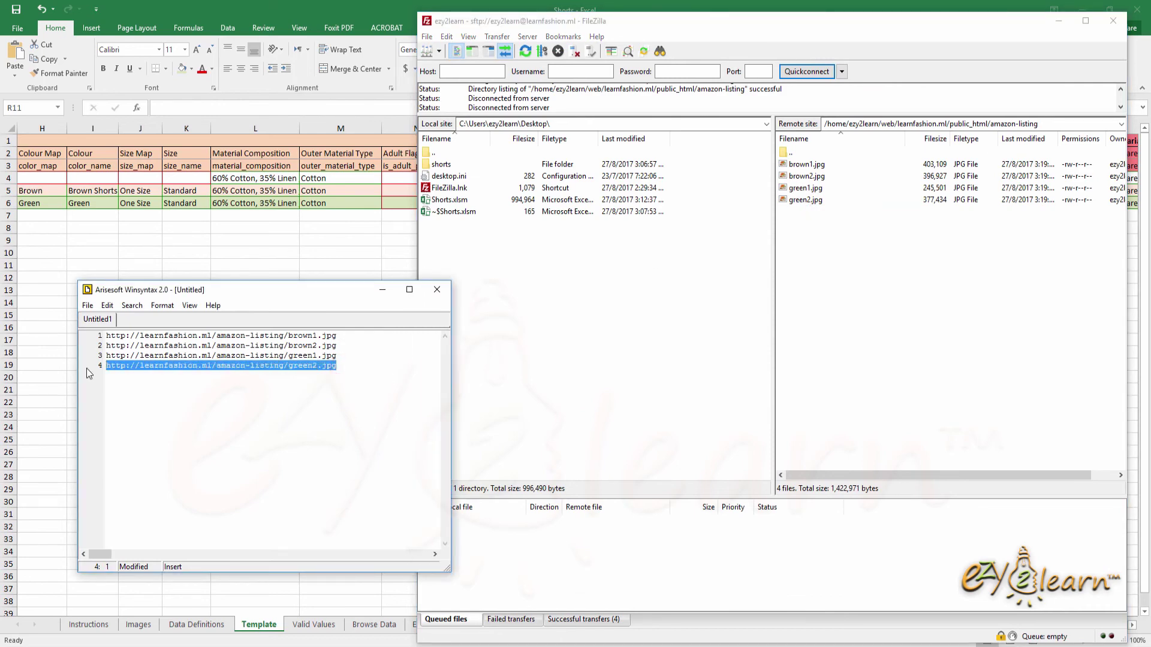
# Step: Paste the green2.jpg link into the green row's Other Image Url cell S6
pyautogui.click(1059, 21)
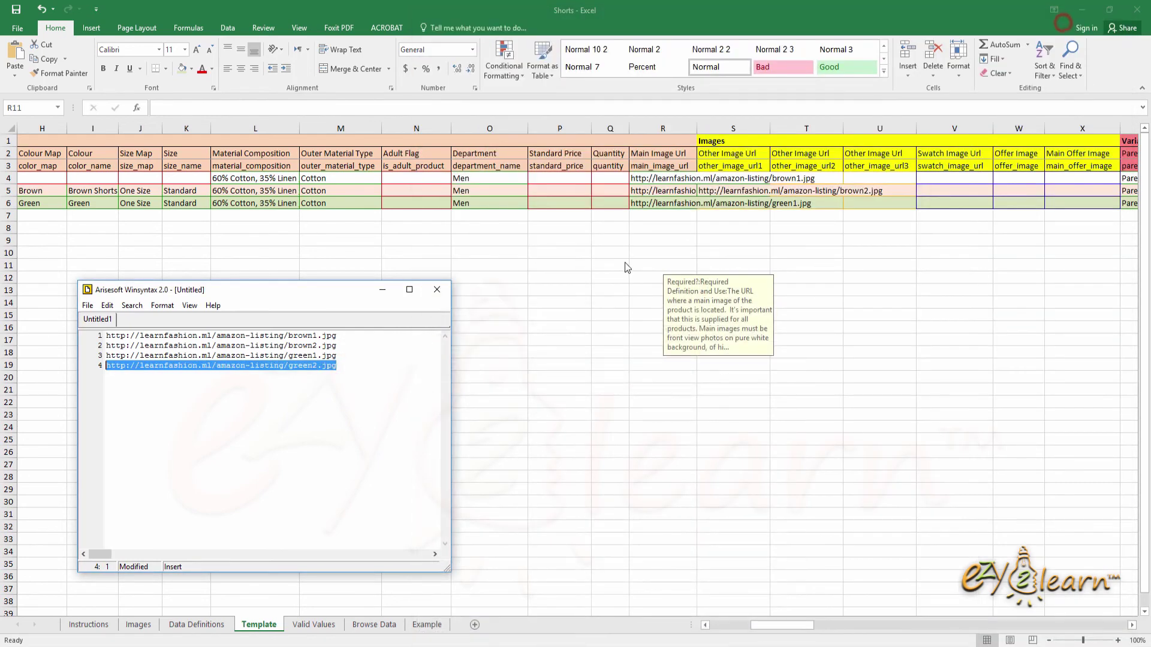
pyautogui.hotkey('alt', 'Tab')
pyautogui.click(728, 203)
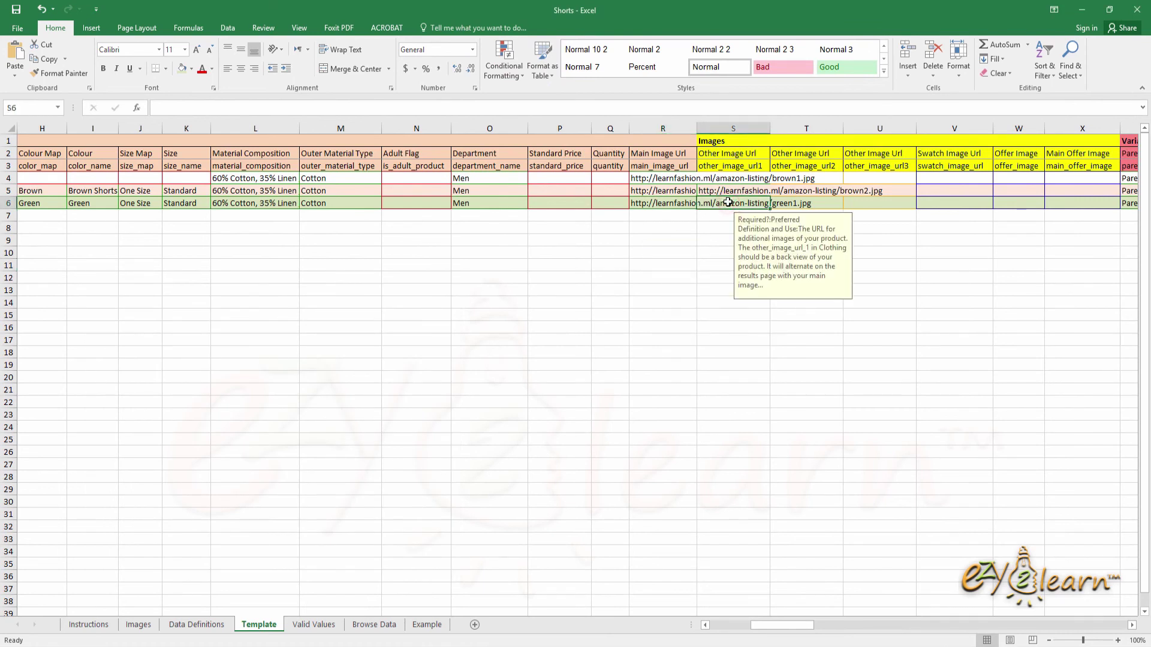
pyautogui.write('http://learnfashion.ml/amazon-listing/green2.jpg')
pyautogui.click(701, 265)
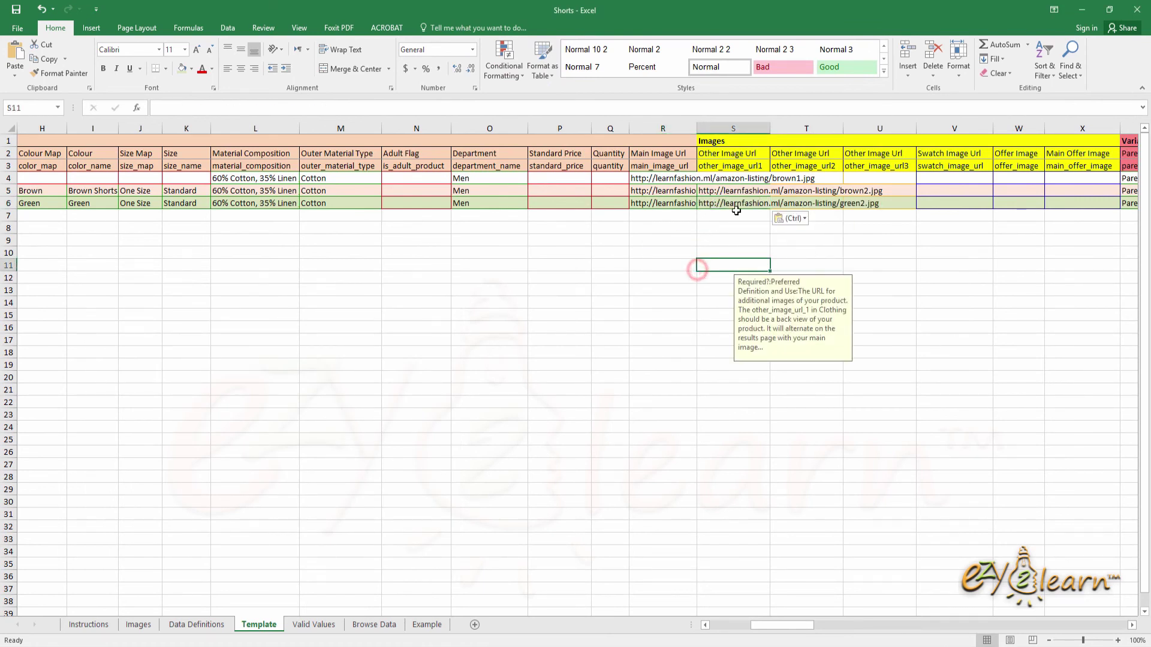
pyautogui.click(546, 191)
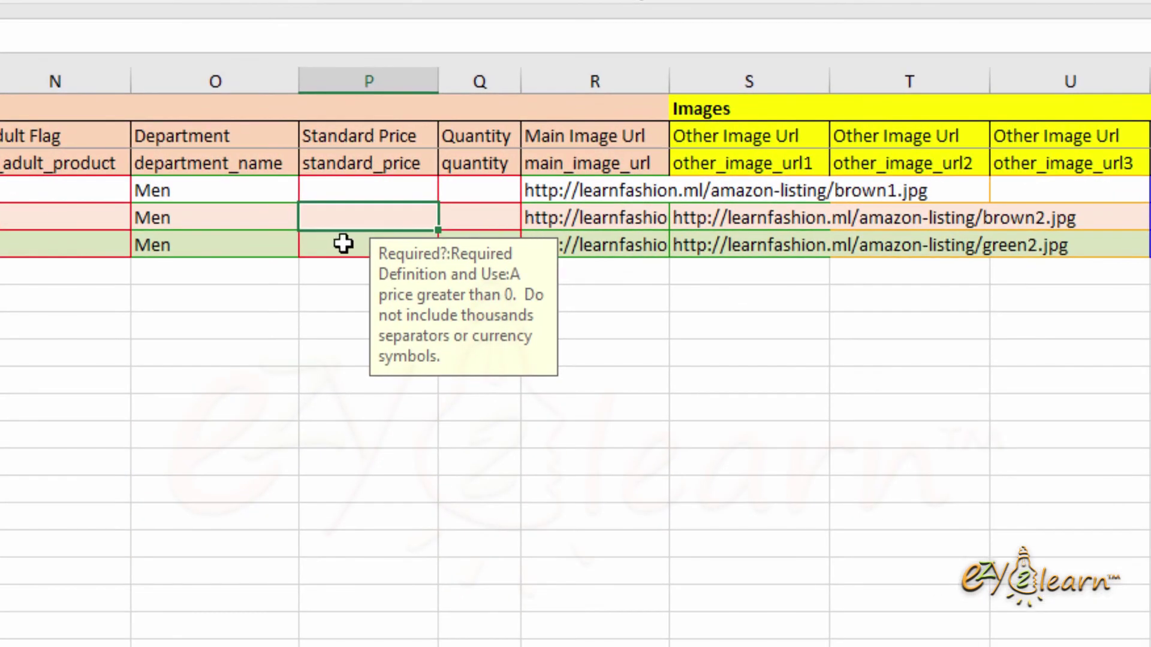
# Step: Enter a standard price of 60 in P5 and P6 for the brown and green rows
pyautogui.click(343, 243)
pyautogui.click(333, 216)
pyautogui.click(341, 243)
pyautogui.click(349, 223)
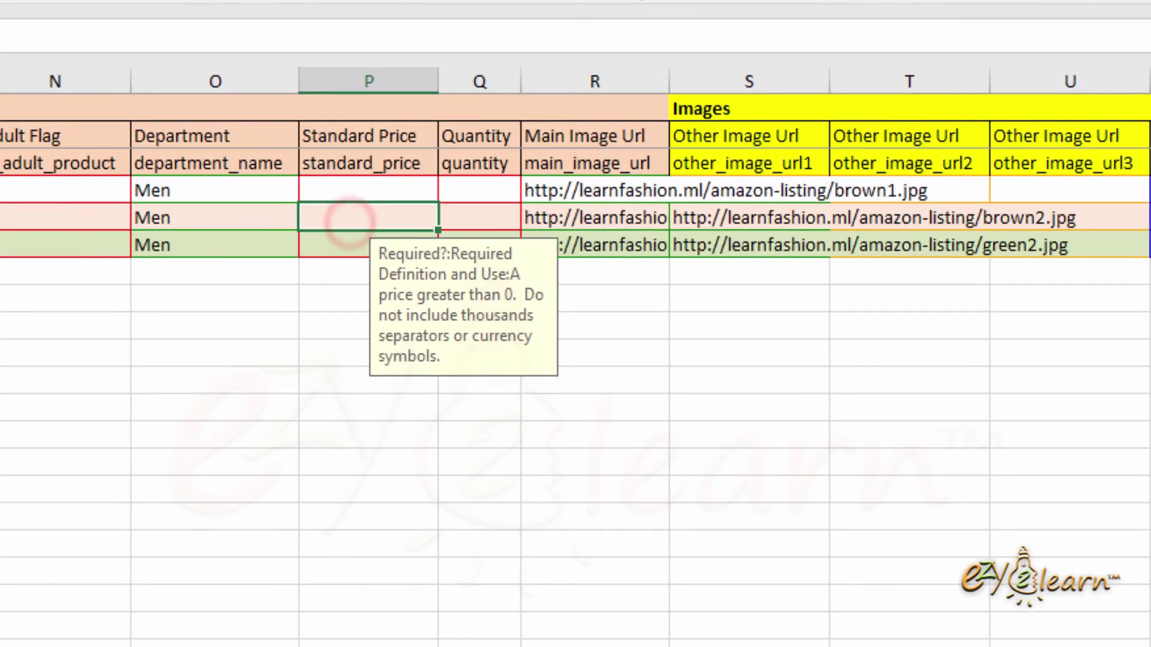
pyautogui.write('60')
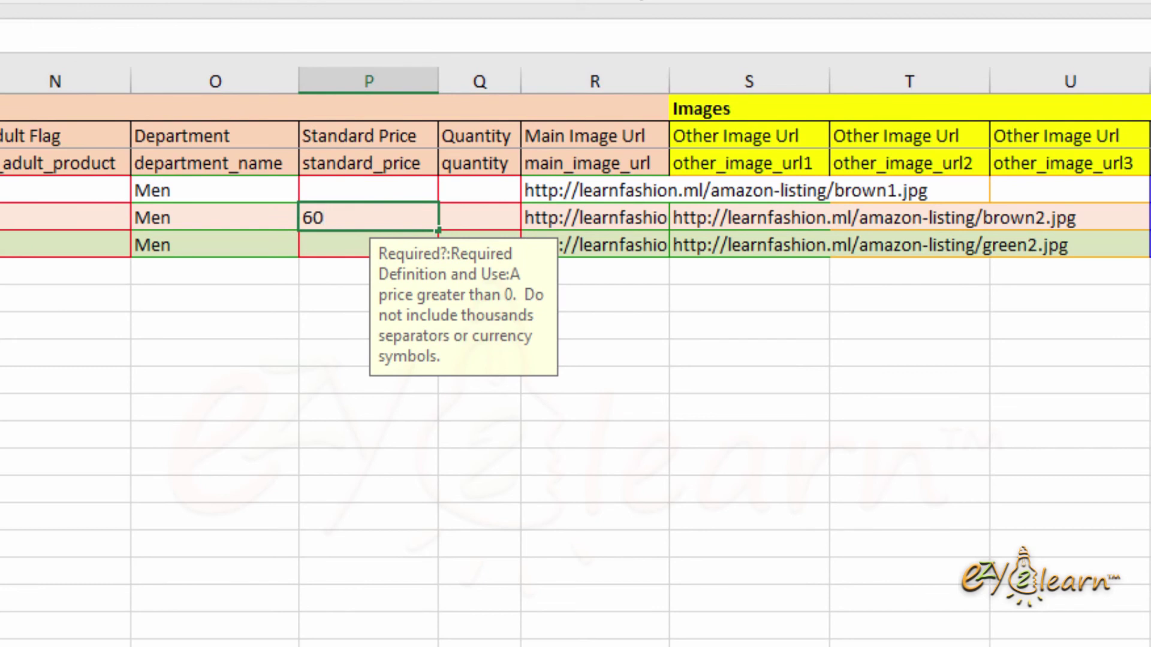
pyautogui.click(552, 611)
pyautogui.click(392, 252)
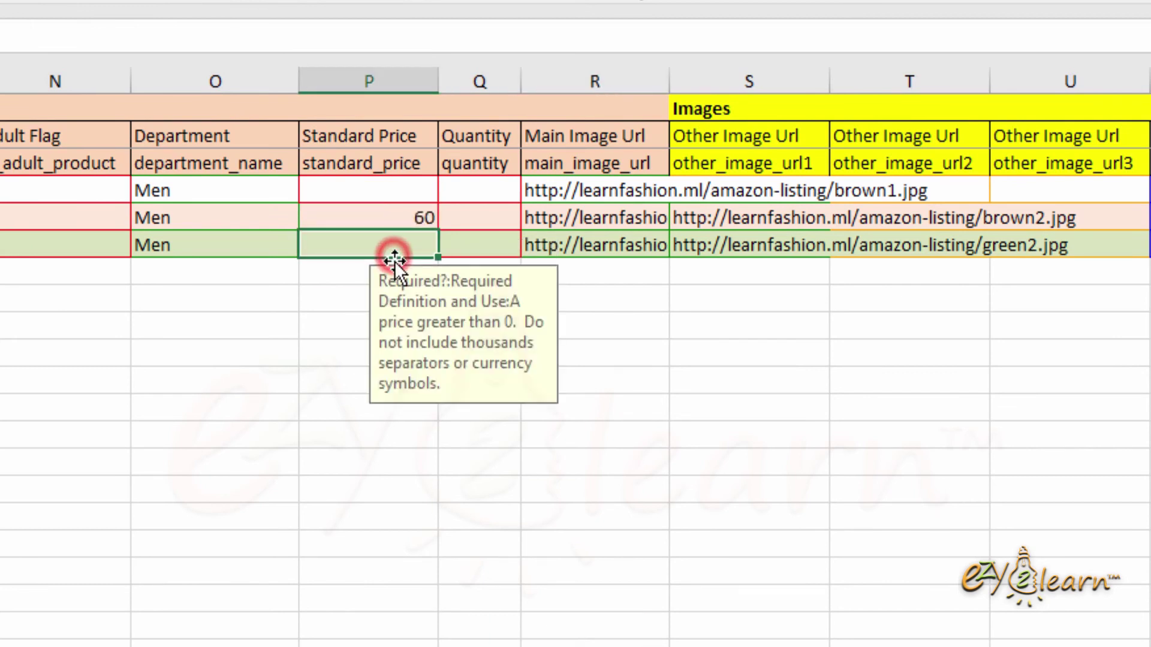
pyautogui.write('60')
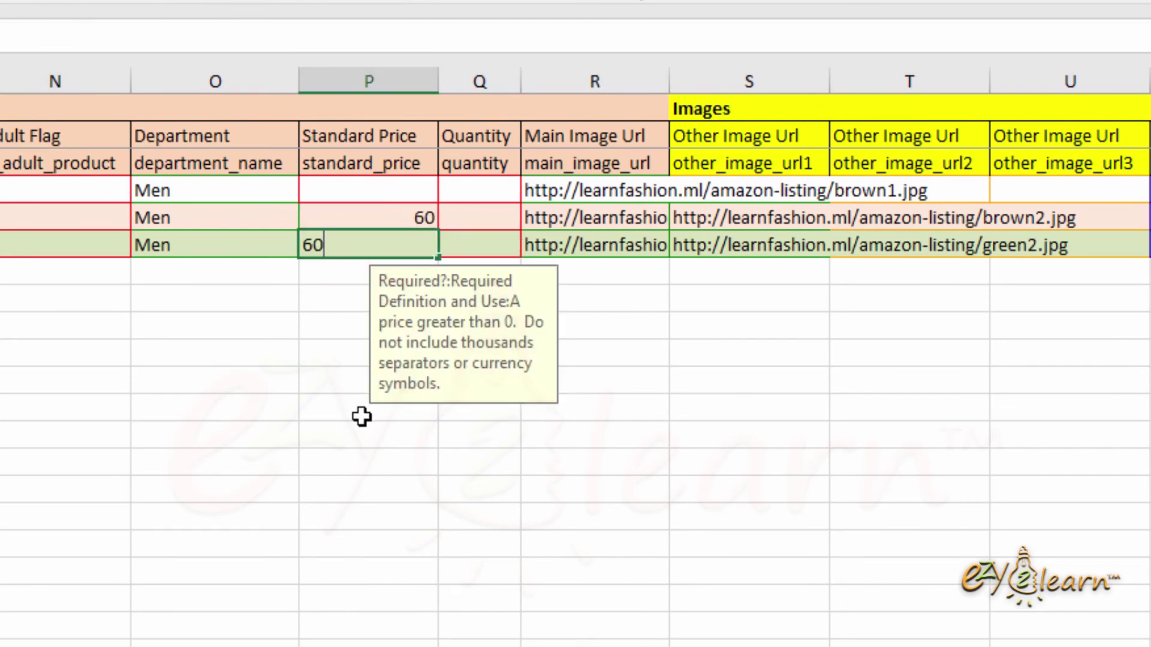
pyautogui.press('Return')
# Step: Set the quantity to 1 for brown (Q5) and 2 for green (Q6)
pyautogui.press('Up')
pyautogui.press('Up')
pyautogui.press('Right')
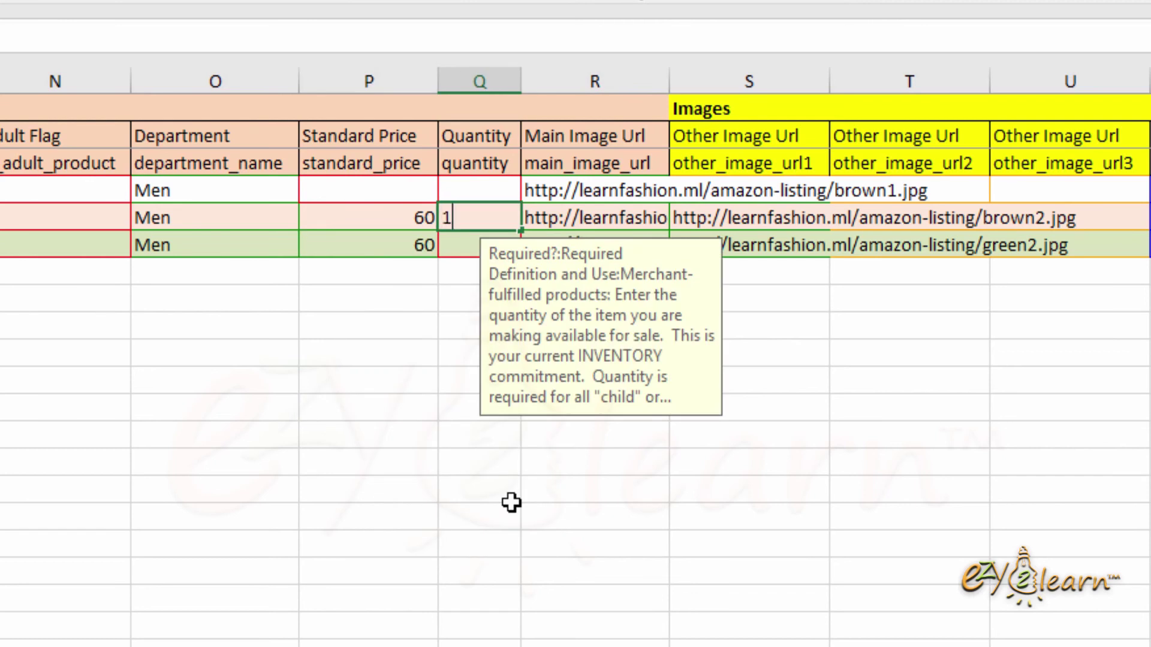
pyautogui.click(511, 502)
pyautogui.click(475, 243)
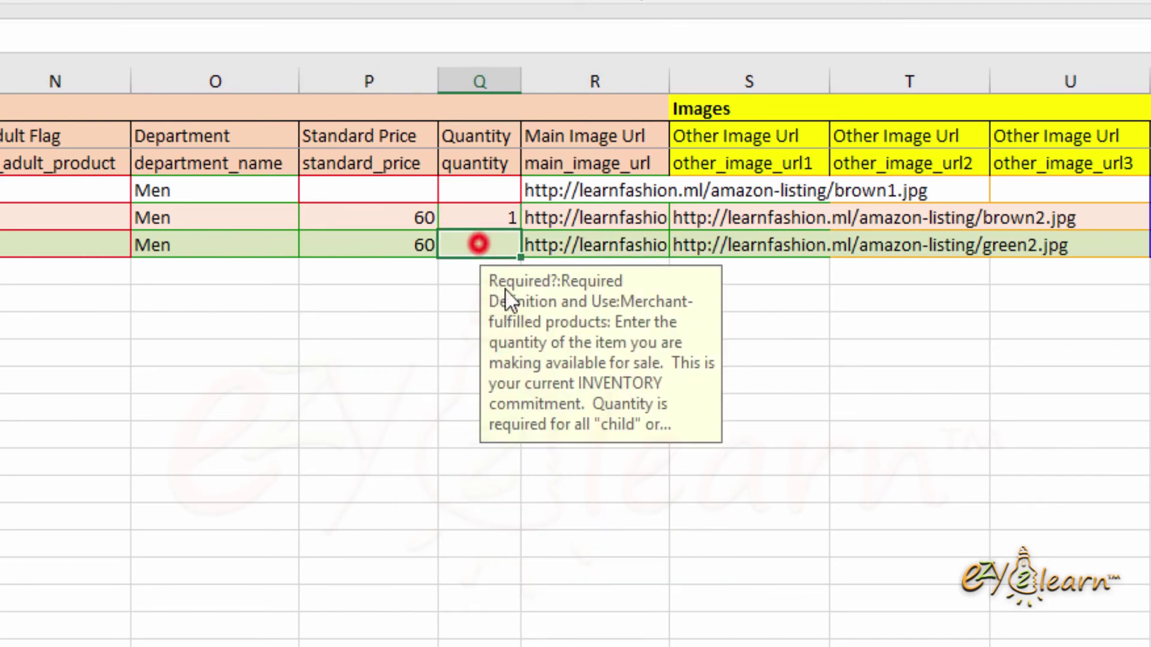
pyautogui.write('1')
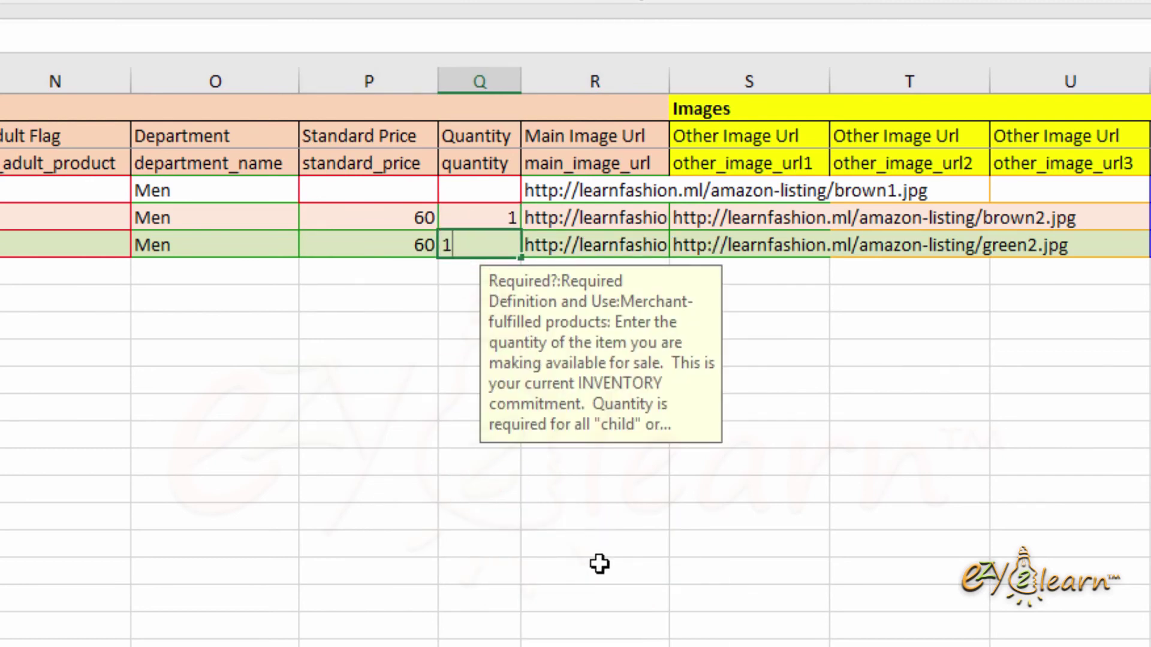
pyautogui.click(598, 561)
pyautogui.click(496, 242)
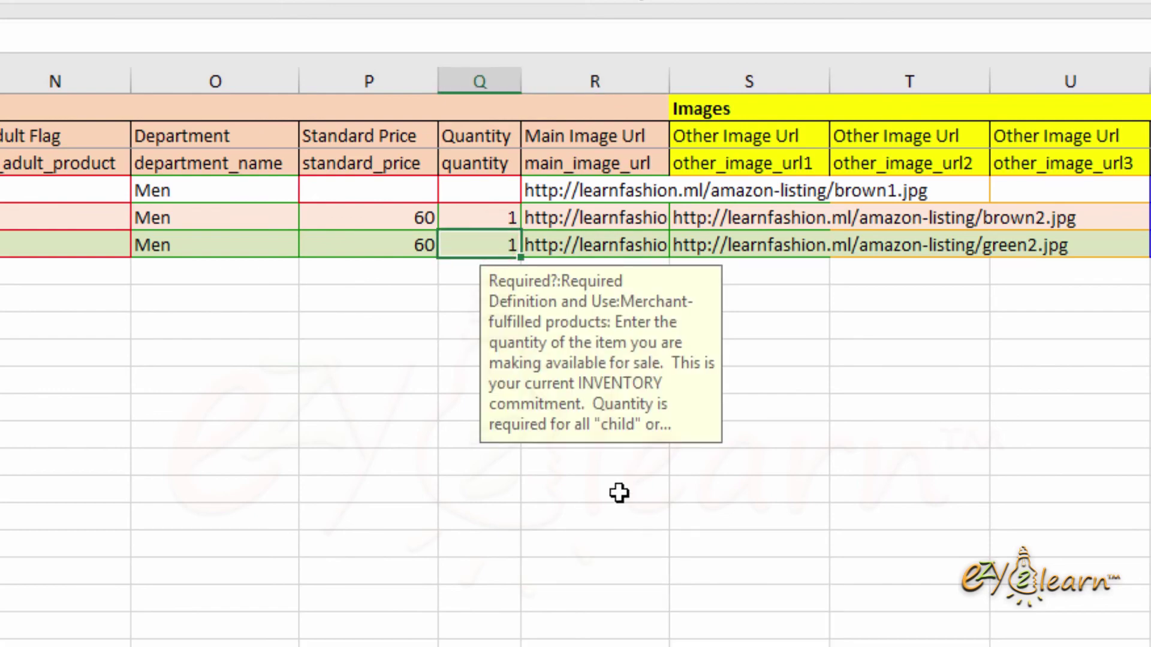
pyautogui.write('2')
pyautogui.click(617, 470)
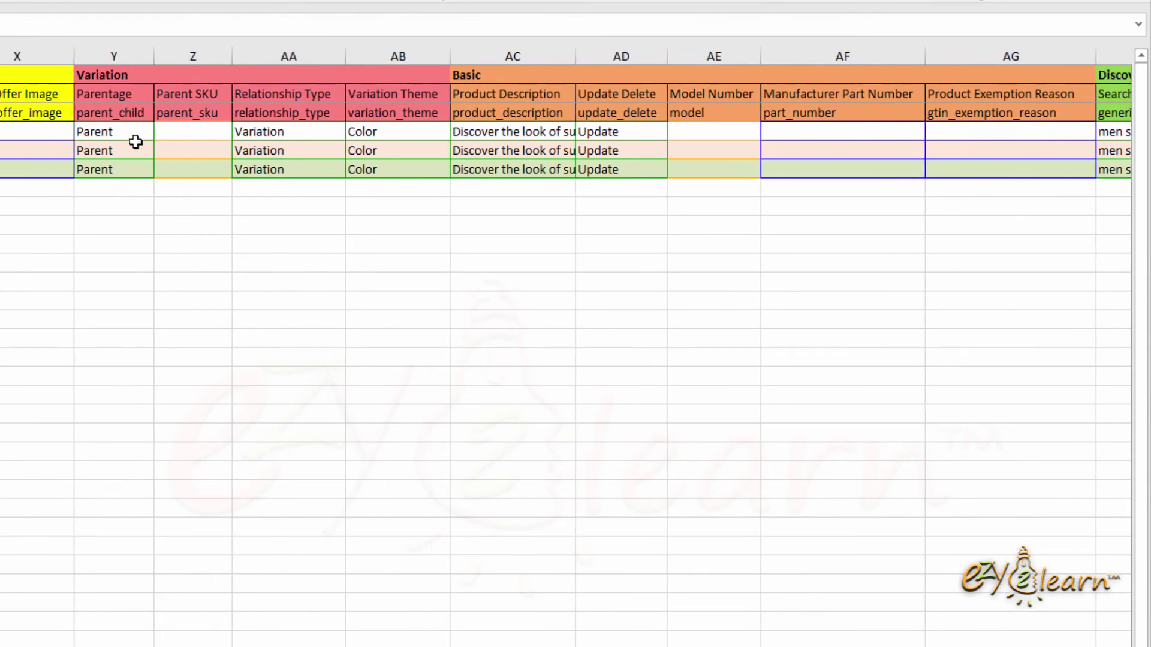
# Step: Copy 'Child' from Valid Values cell H3 and paste it into Parentage cells Y5:Y6
pyautogui.click(99, 112)
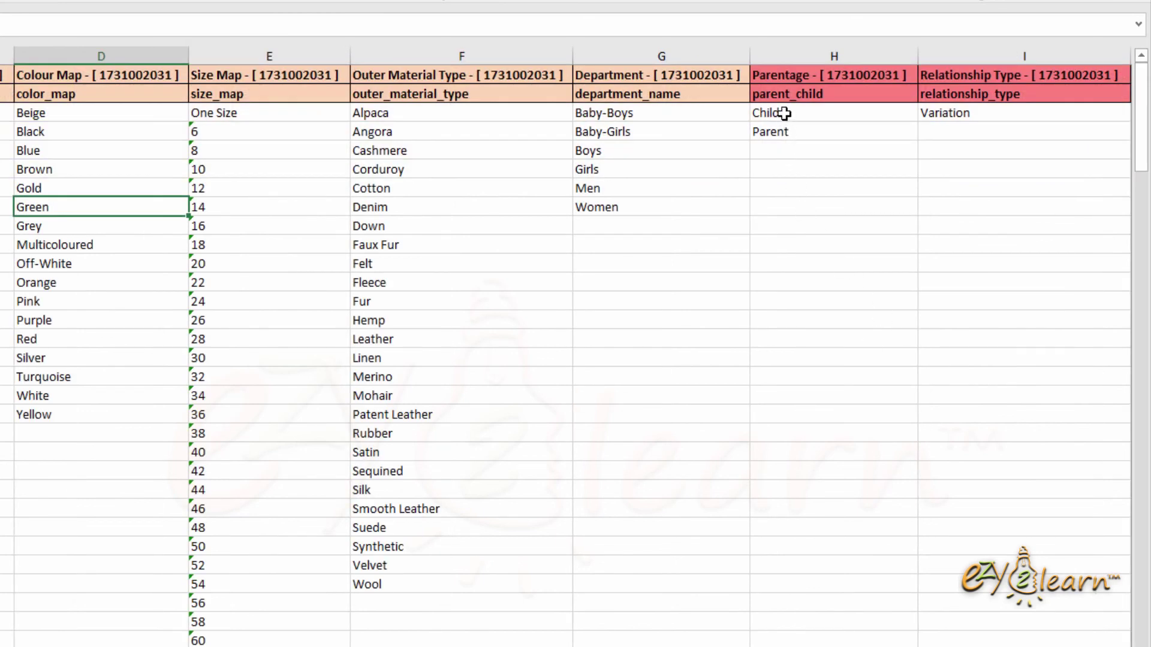
pyautogui.click(784, 113)
pyautogui.rightClick(791, 116)
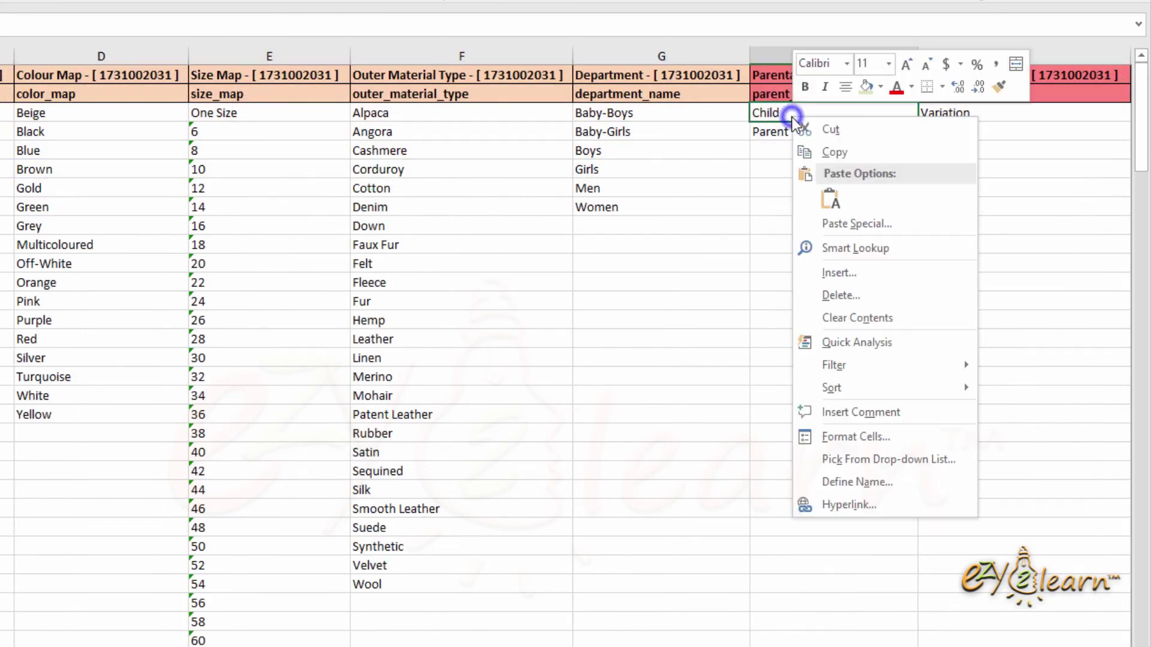
pyautogui.click(844, 151)
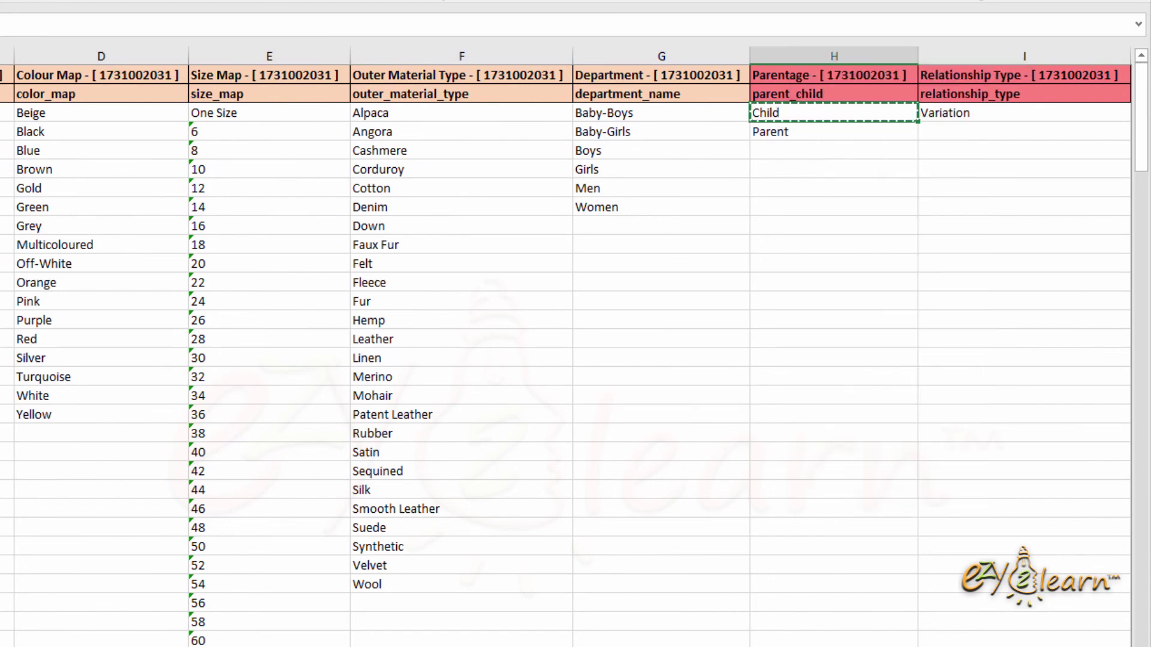
pyautogui.hotkey('ctrl', 'pageup')
pyautogui.click(135, 150)
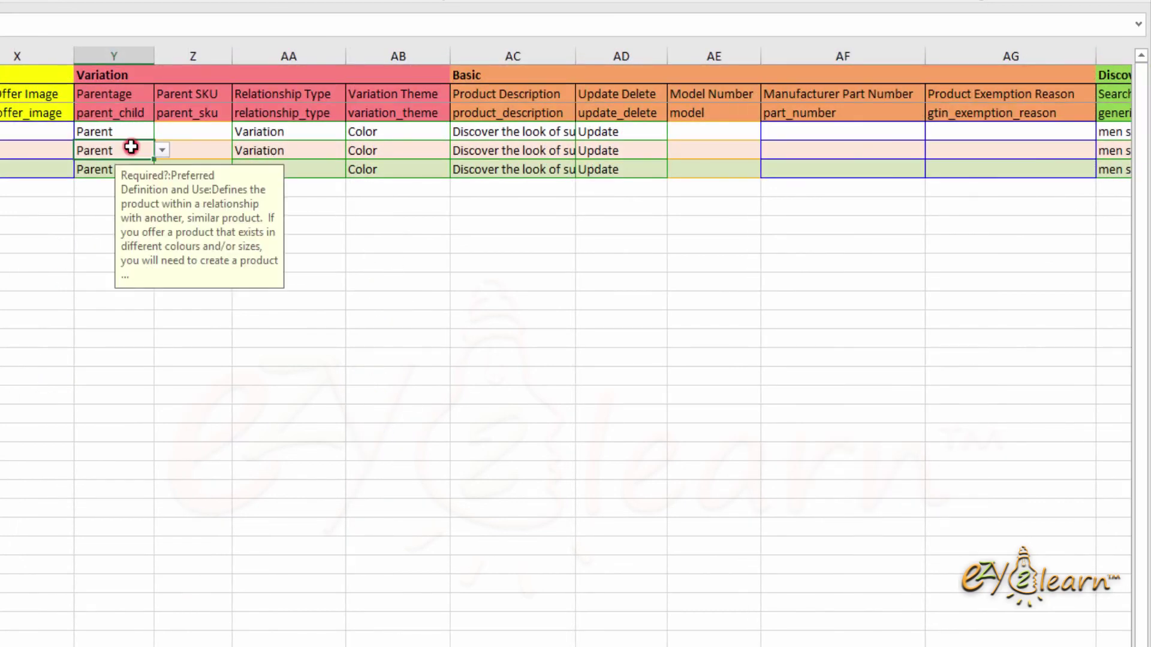
pyautogui.moveTo(136, 149); pyautogui.dragTo(133, 166)
pyautogui.rightClick(134, 156)
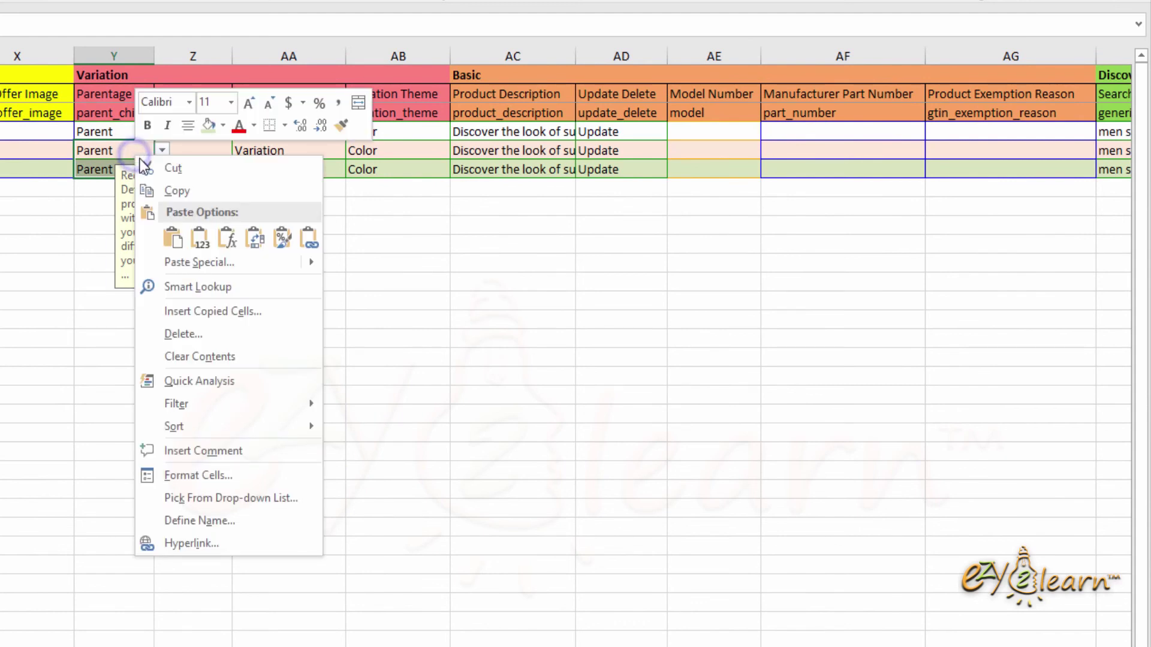
pyautogui.click(167, 236)
pyautogui.click(54, 319)
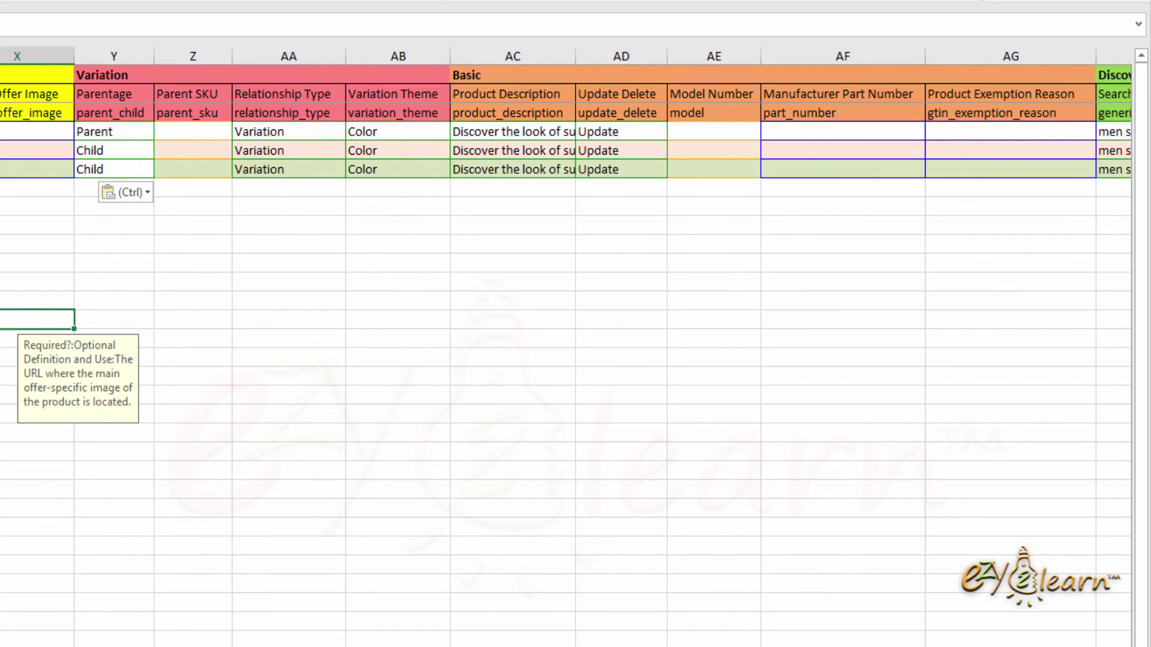
pyautogui.press('Escape')
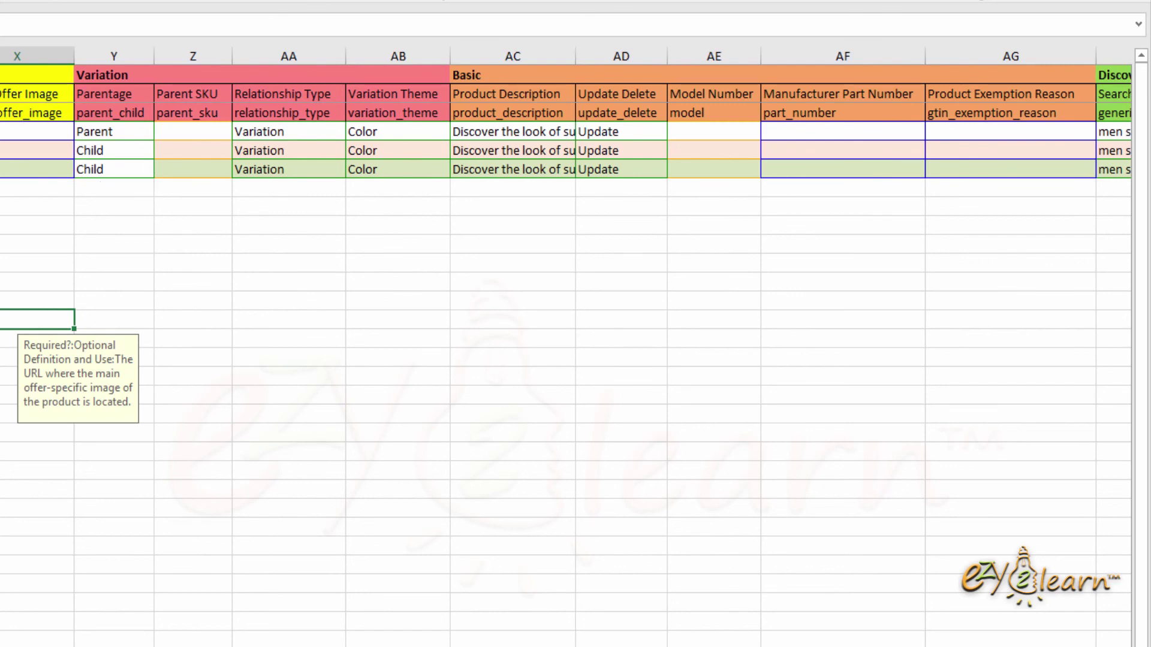
# Step: Check the parent and child rows across the template columns, then save the workbook
pyautogui.hscroll(4, 104, 237)
pyautogui.hscroll(1, 104, 237)
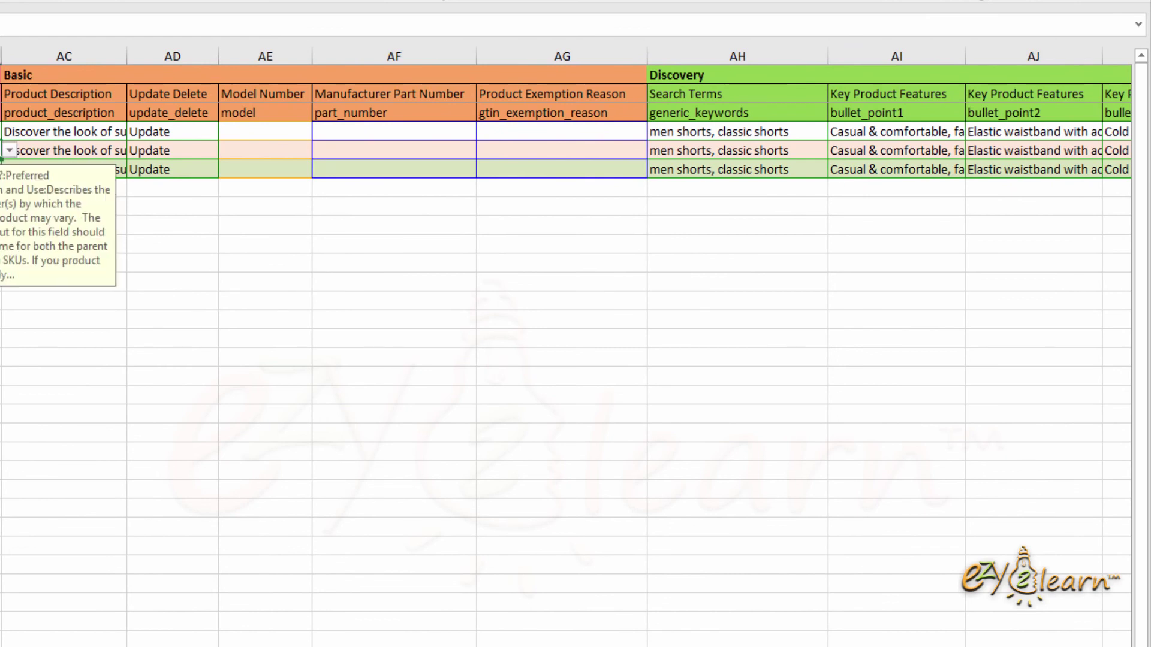
pyautogui.click(183, 240)
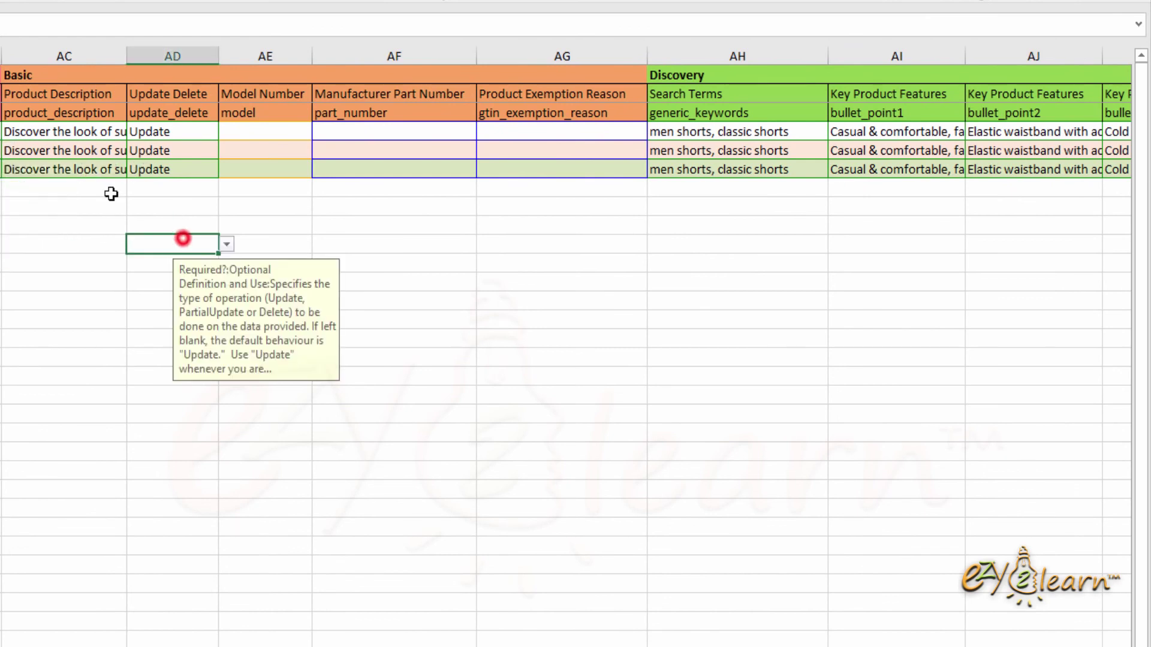
pyautogui.click(168, 149)
pyautogui.hscroll(4, 565, 347)
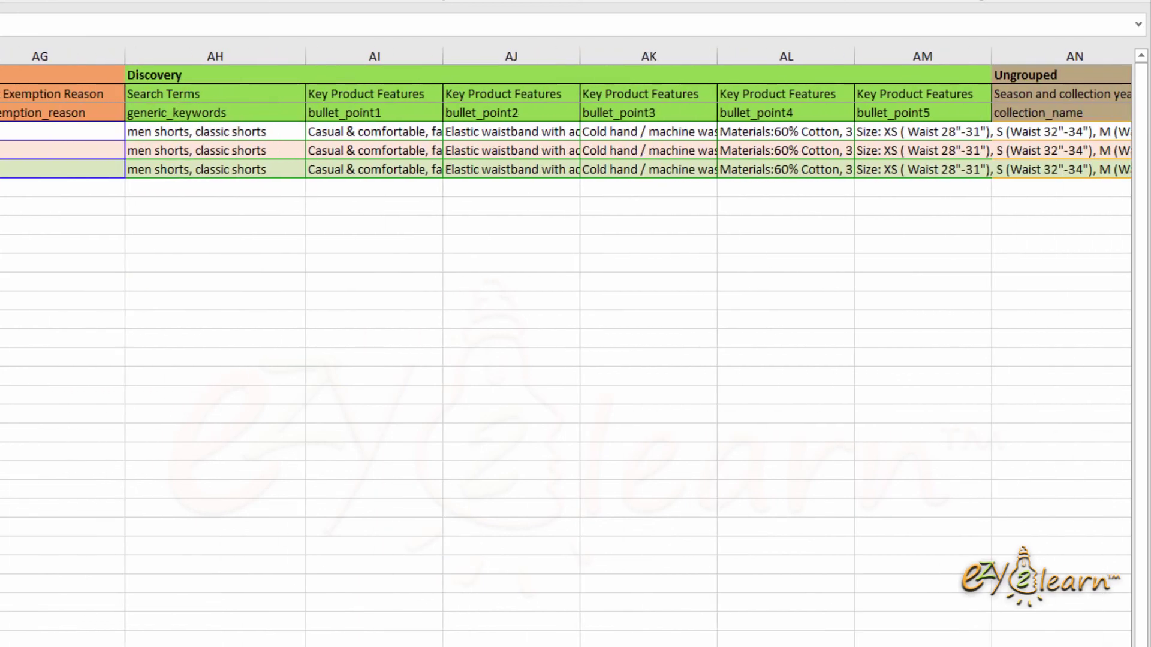
pyautogui.hscroll(4, 566, 348)
pyautogui.hscroll(4, 566, 348)
pyautogui.hscroll(-2, 565, 347)
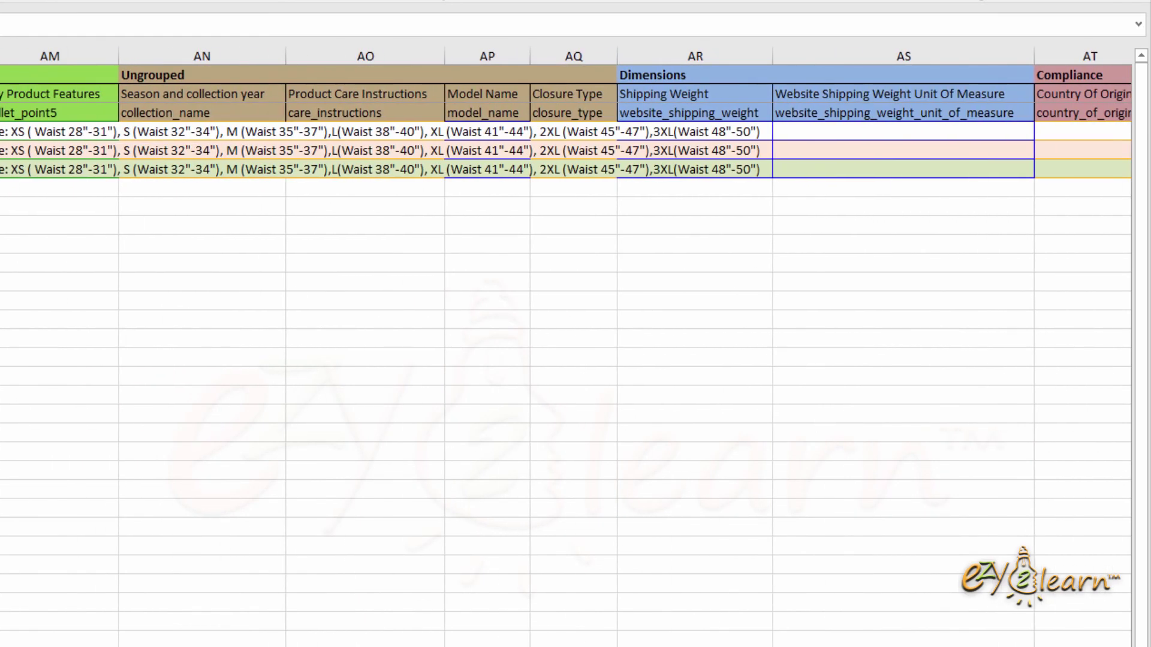
pyautogui.hscroll(3, 566, 348)
pyautogui.hscroll(5, 565, 348)
pyautogui.hscroll(5, 565, 348)
pyautogui.hscroll(-3, 565, 348)
pyautogui.hscroll(-15, 565, 347)
pyautogui.hscroll(-8, 565, 348)
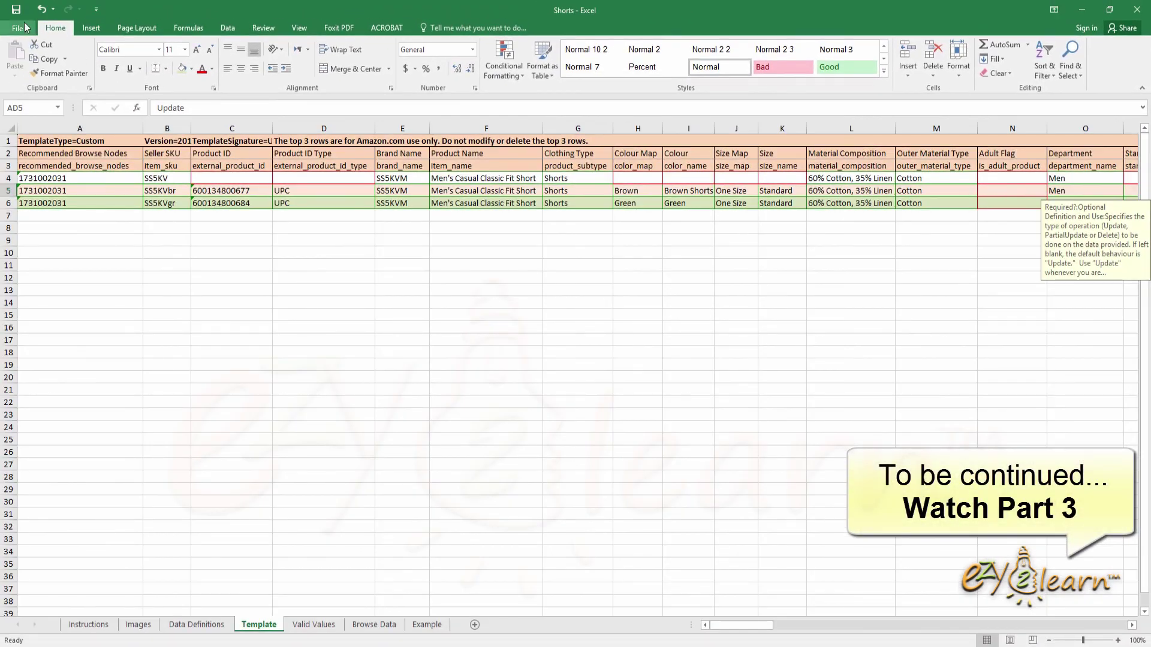
pyautogui.click(20, 13)
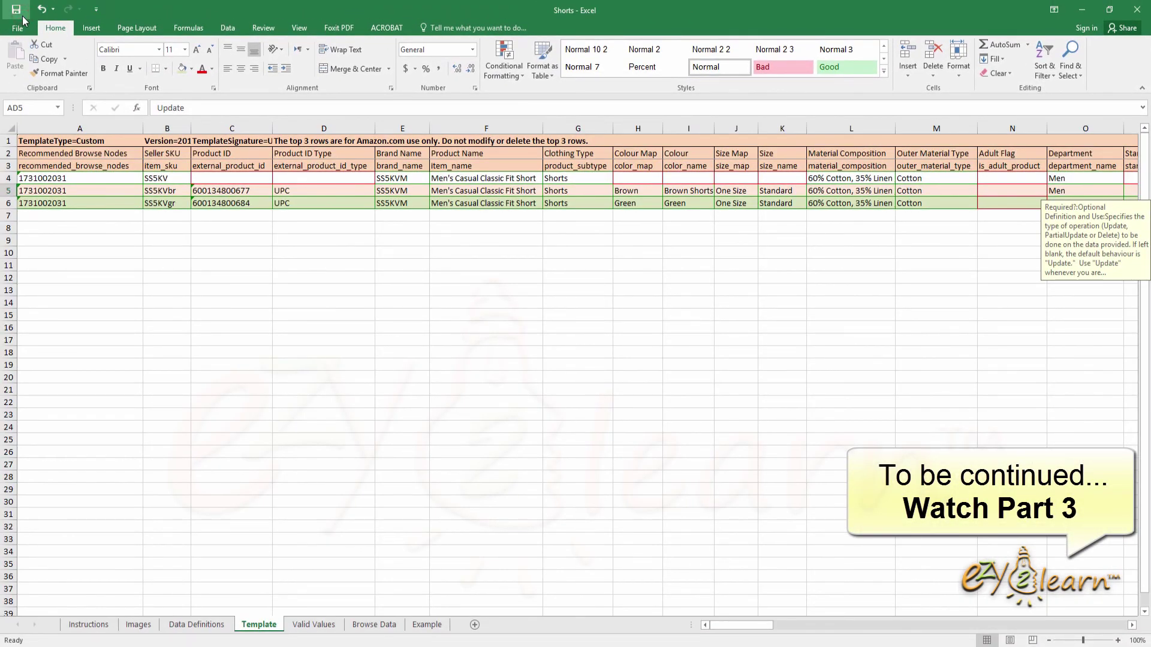